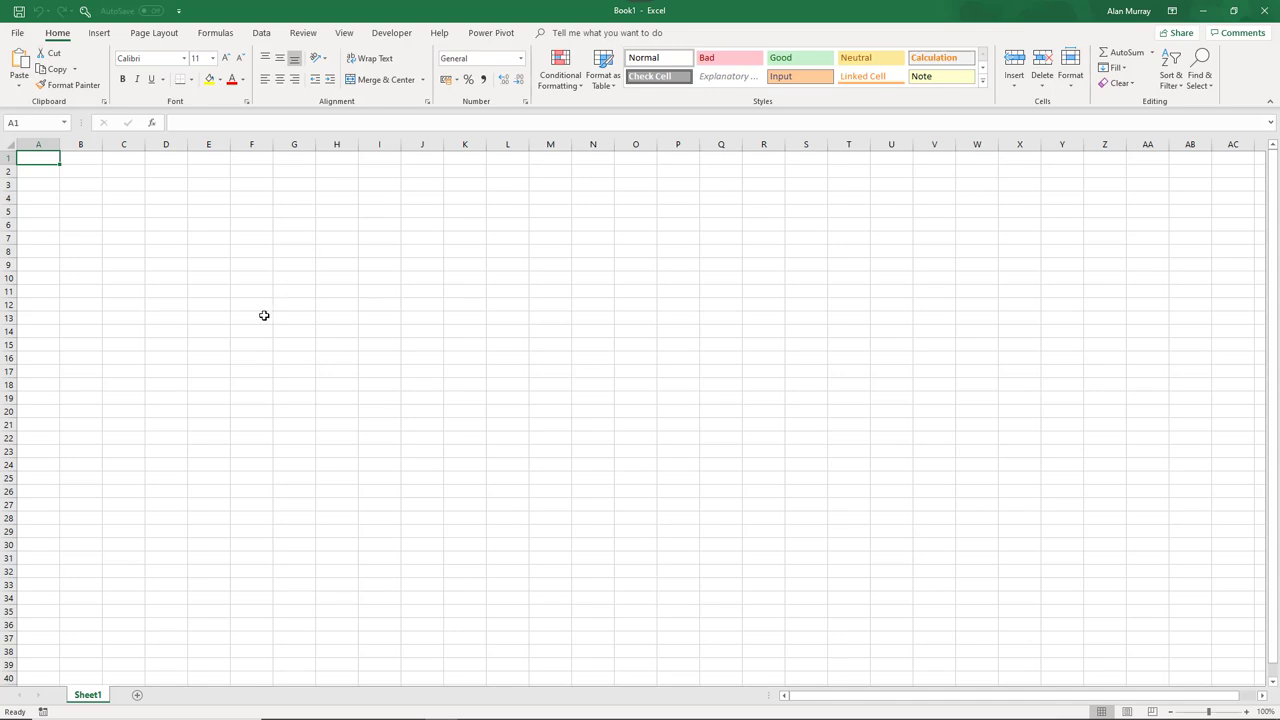
# Step: Check in the Excel options which COM add-ins are enabled, including Microsoft Power Pivot for Excel, without changing any
pyautogui.click(24, 39)
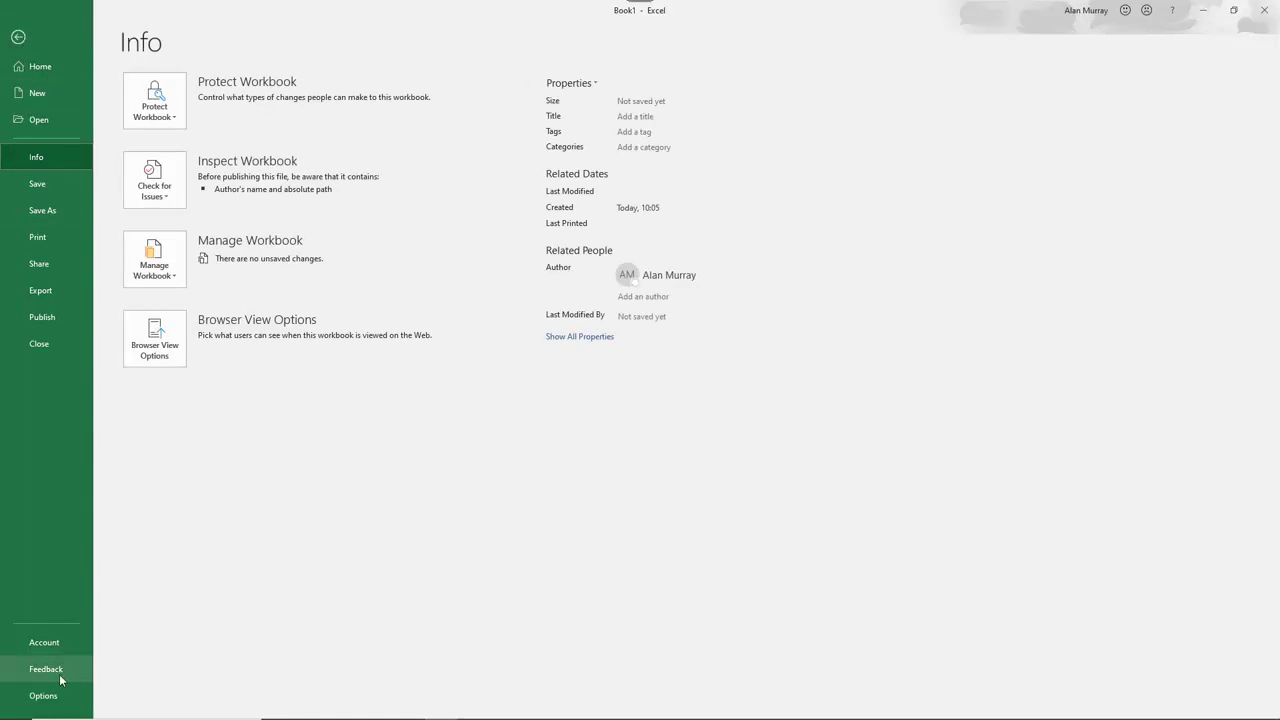
pyautogui.click(55, 697)
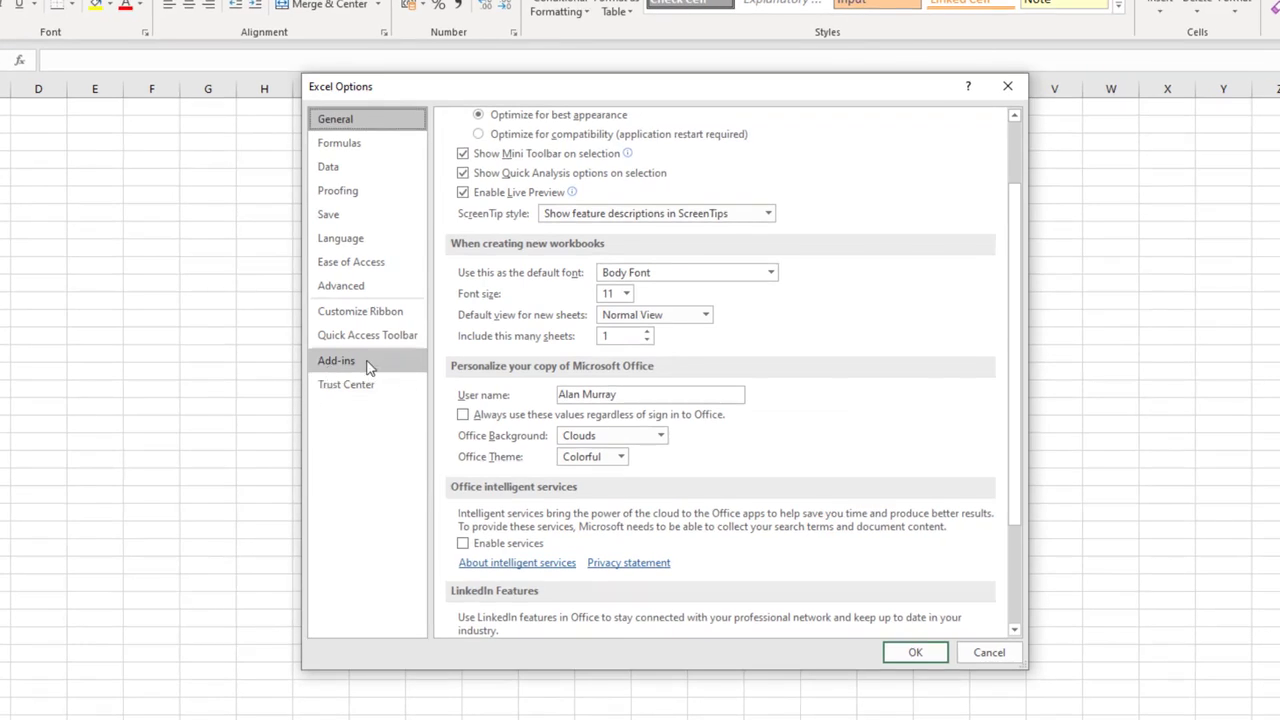
pyautogui.click(370, 366)
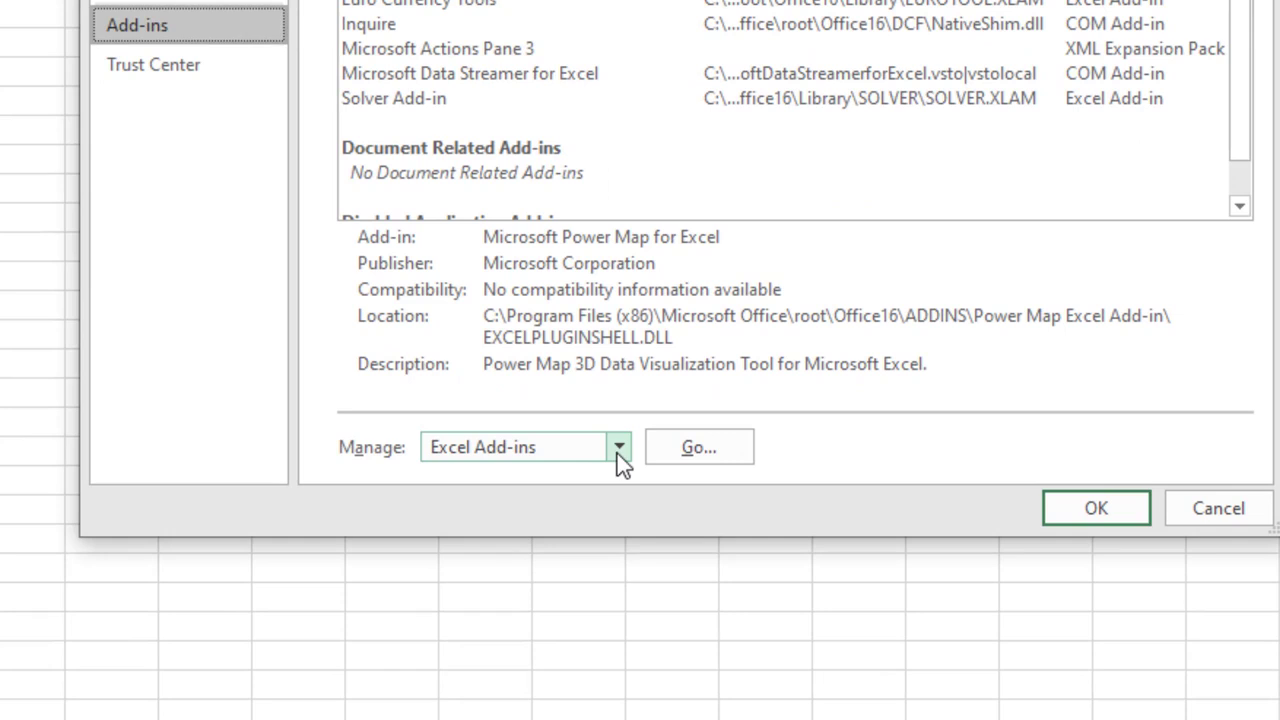
pyautogui.click(617, 450)
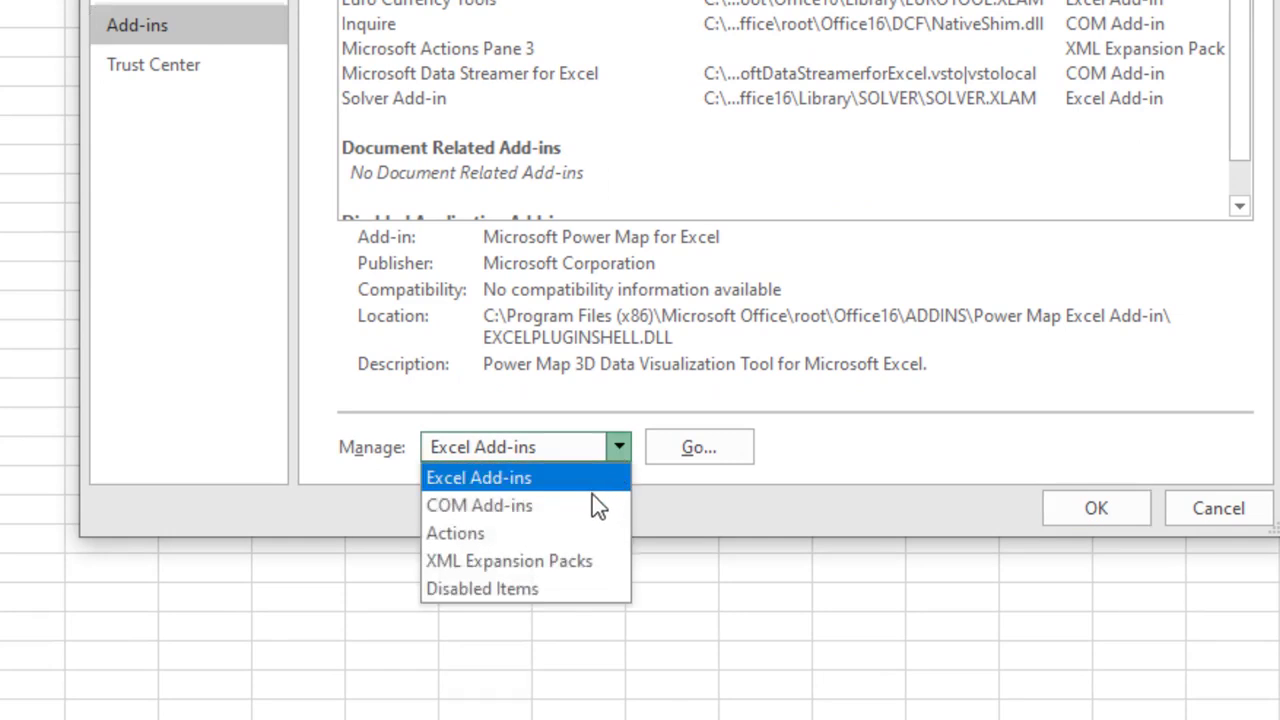
pyautogui.click(550, 512)
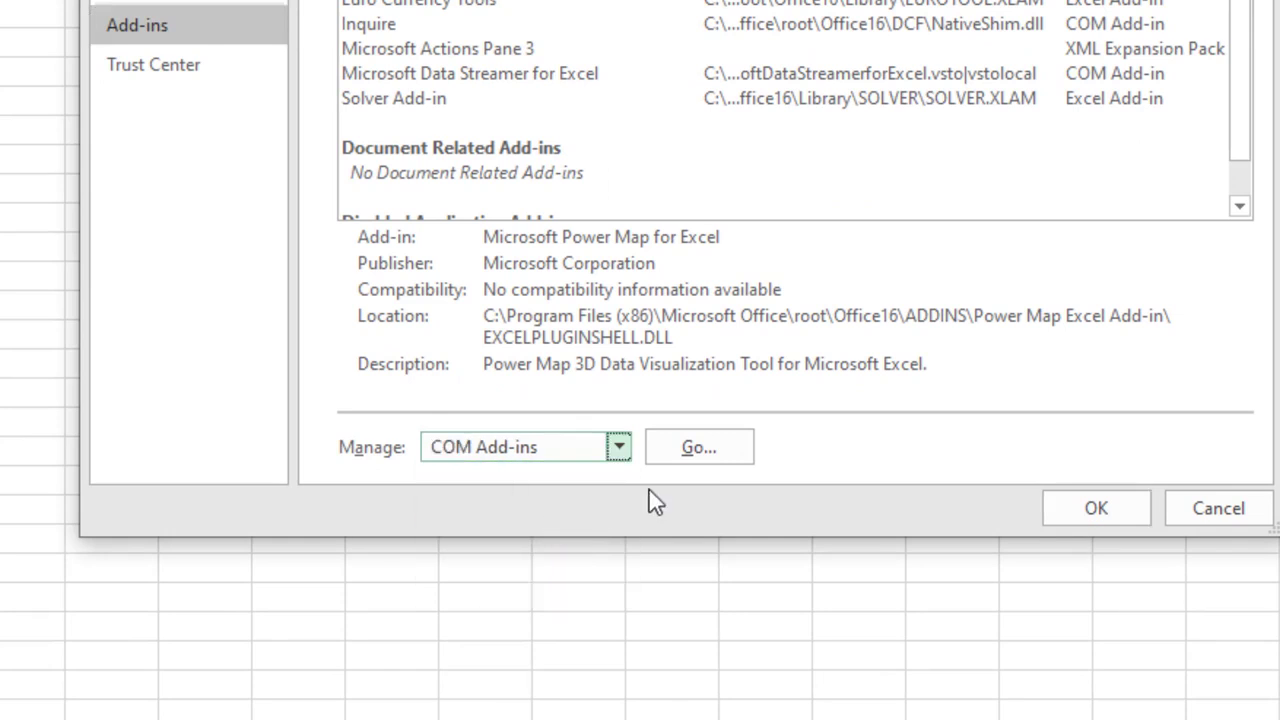
pyautogui.click(700, 452)
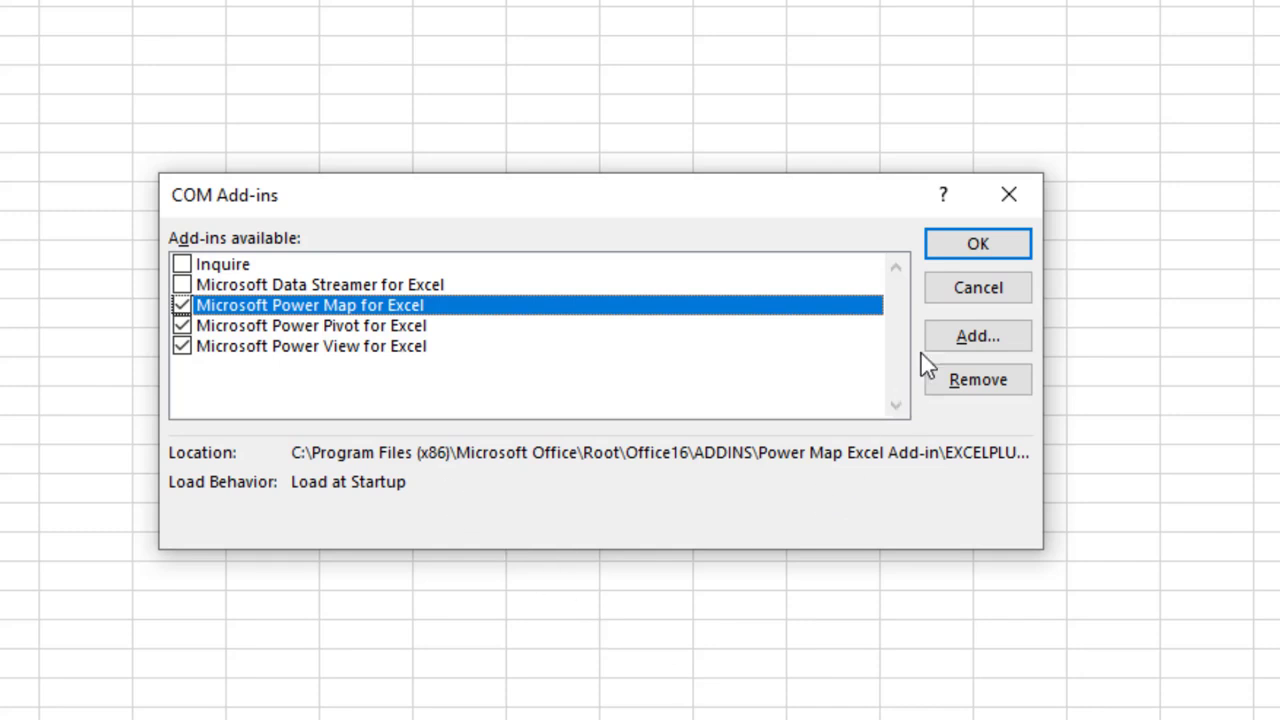
pyautogui.click(934, 296)
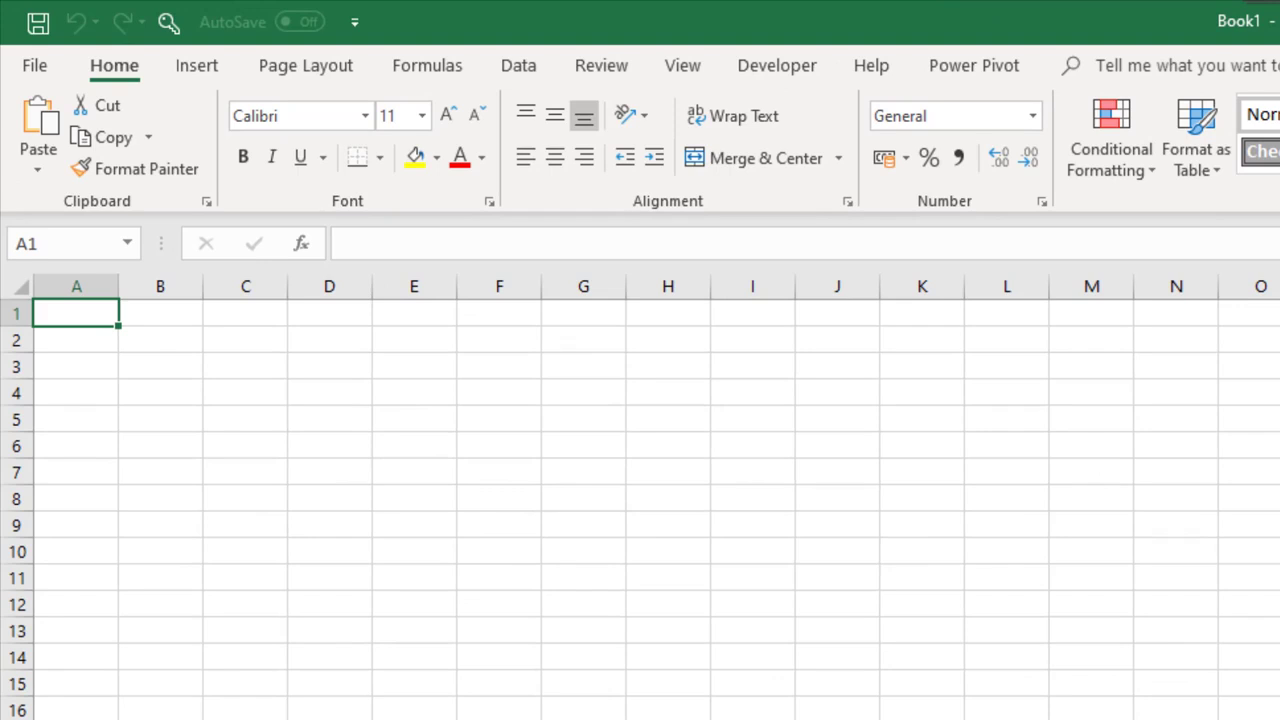
# Step: Look over the Power Pivot commands and open the workbook's data model in the Power Pivot window
pyautogui.click(975, 65)
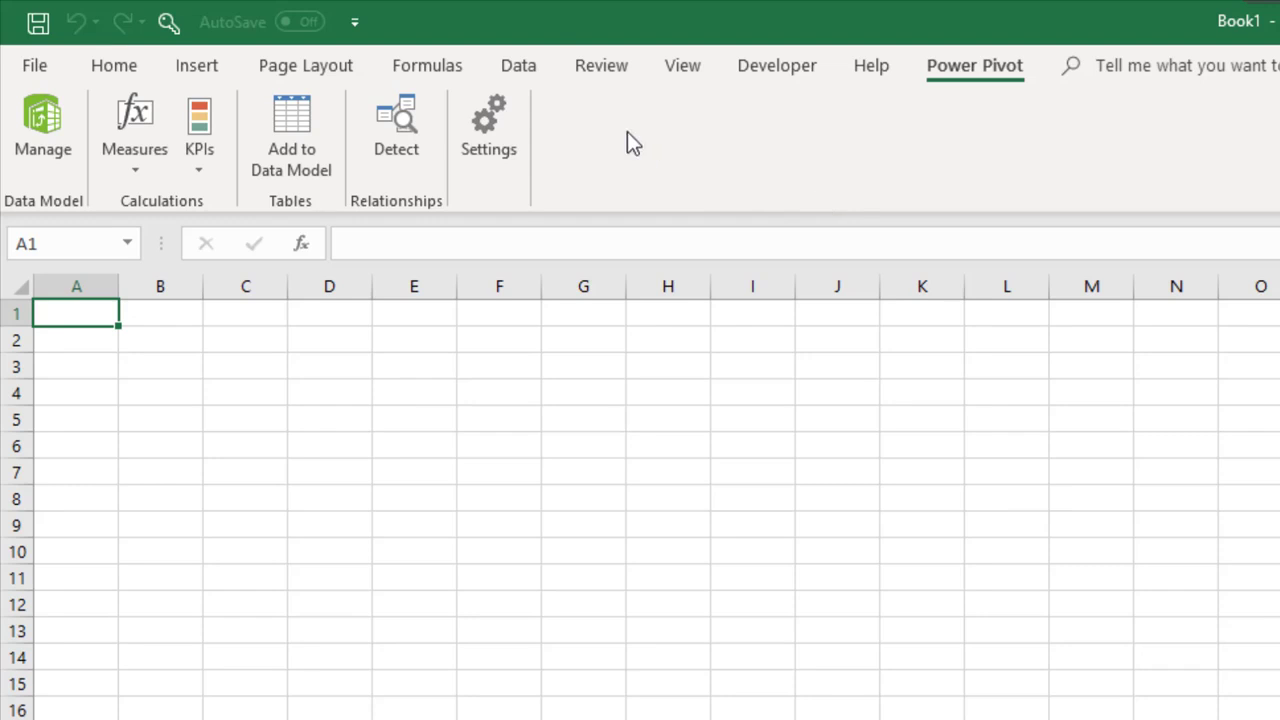
pyautogui.click(527, 71)
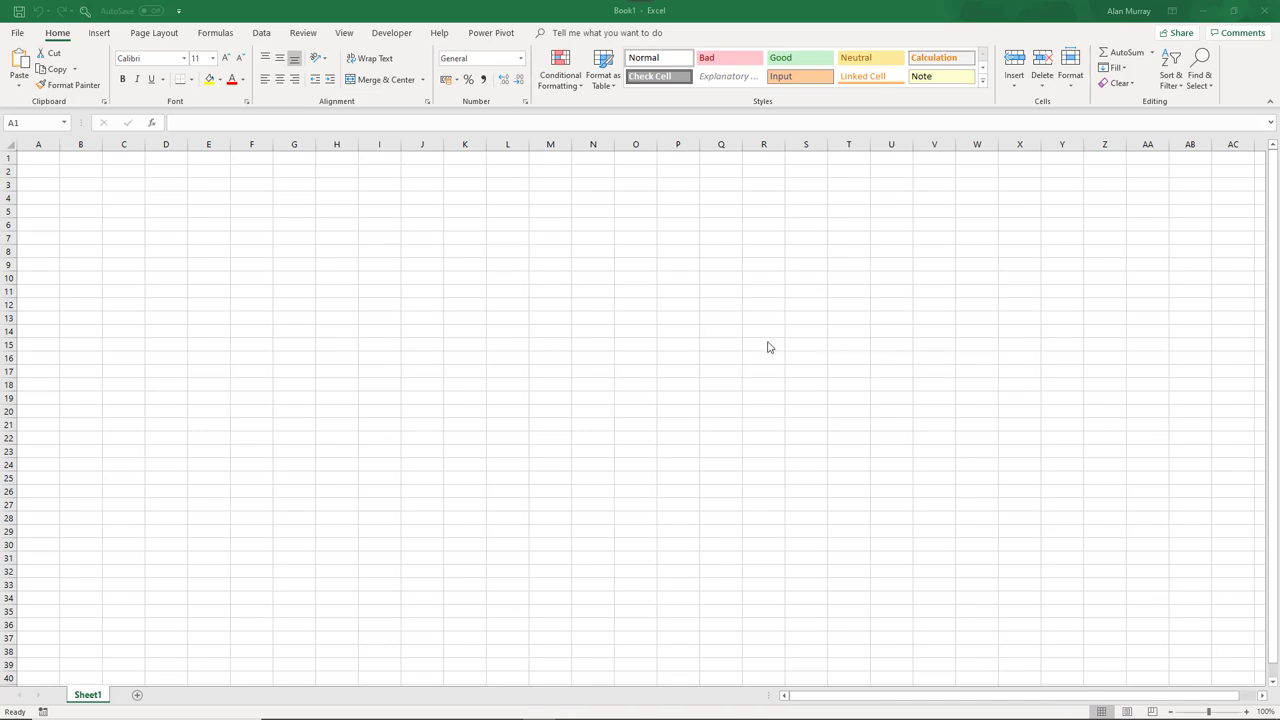
pyautogui.click(263, 36)
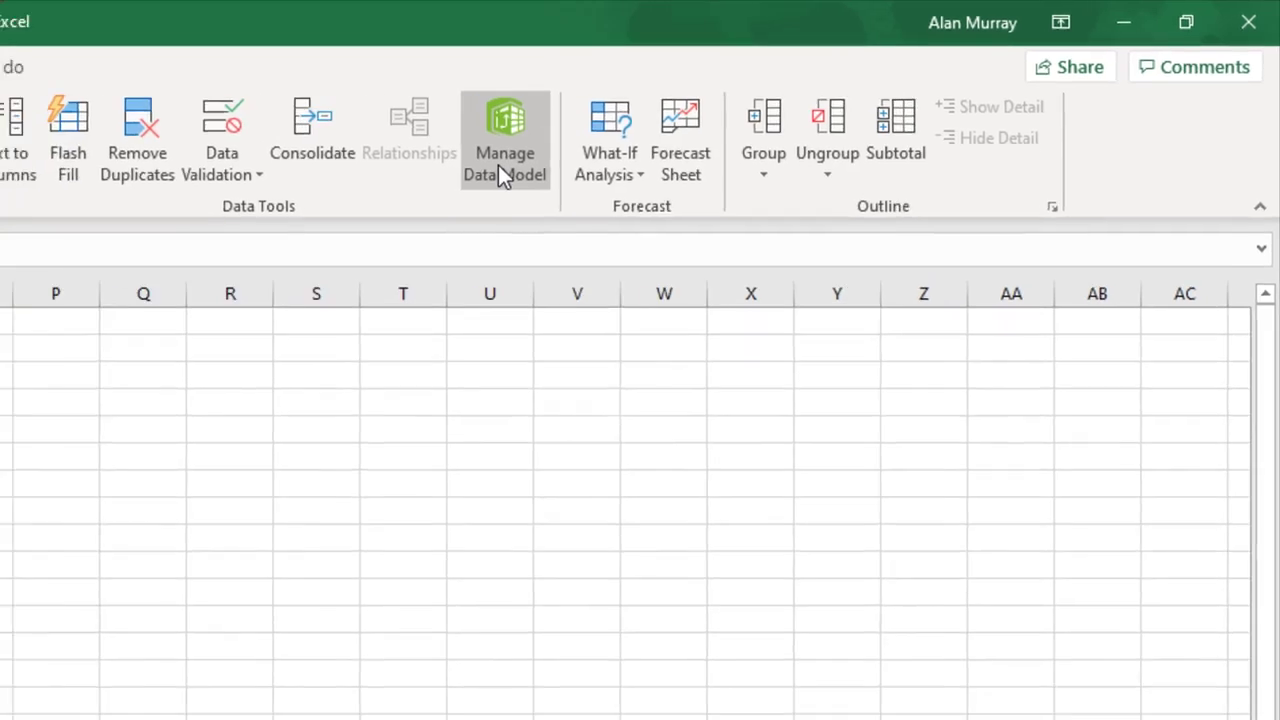
pyautogui.click(449, 173)
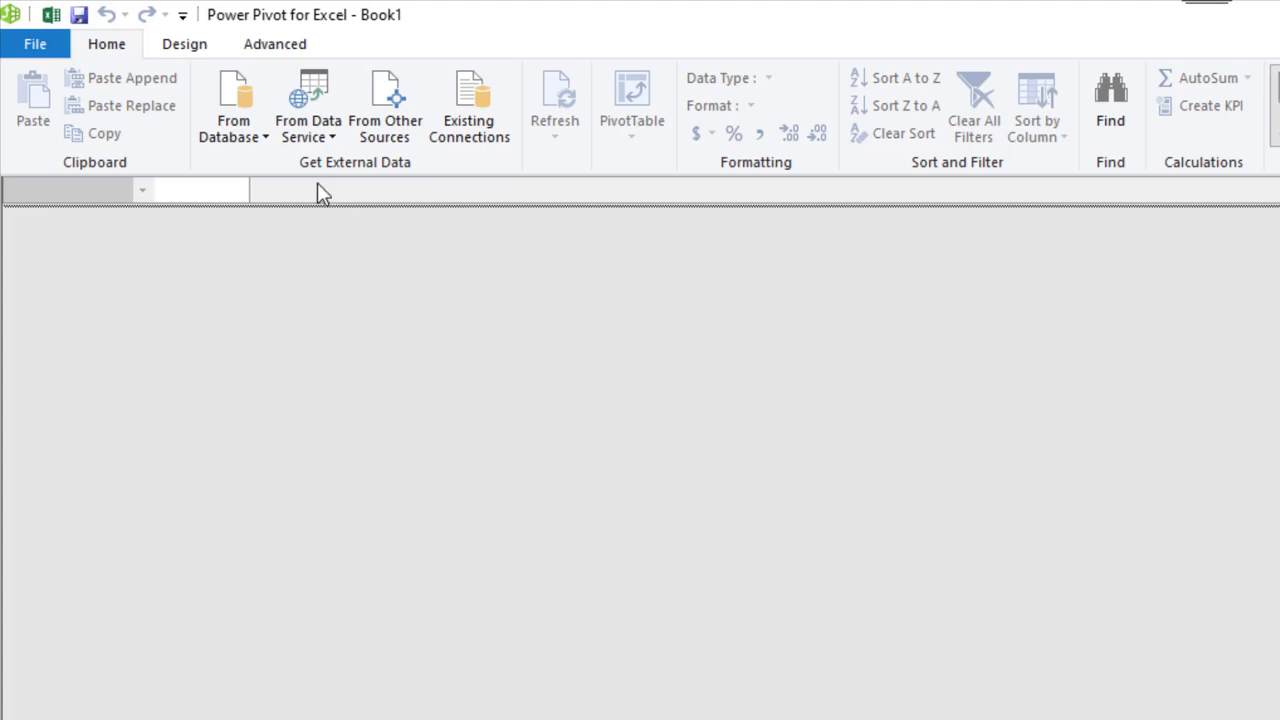
# Step: Review the database, data service and other external sources Power Pivot can import from, and close the Power Pivot window without importing
pyautogui.click(264, 141)
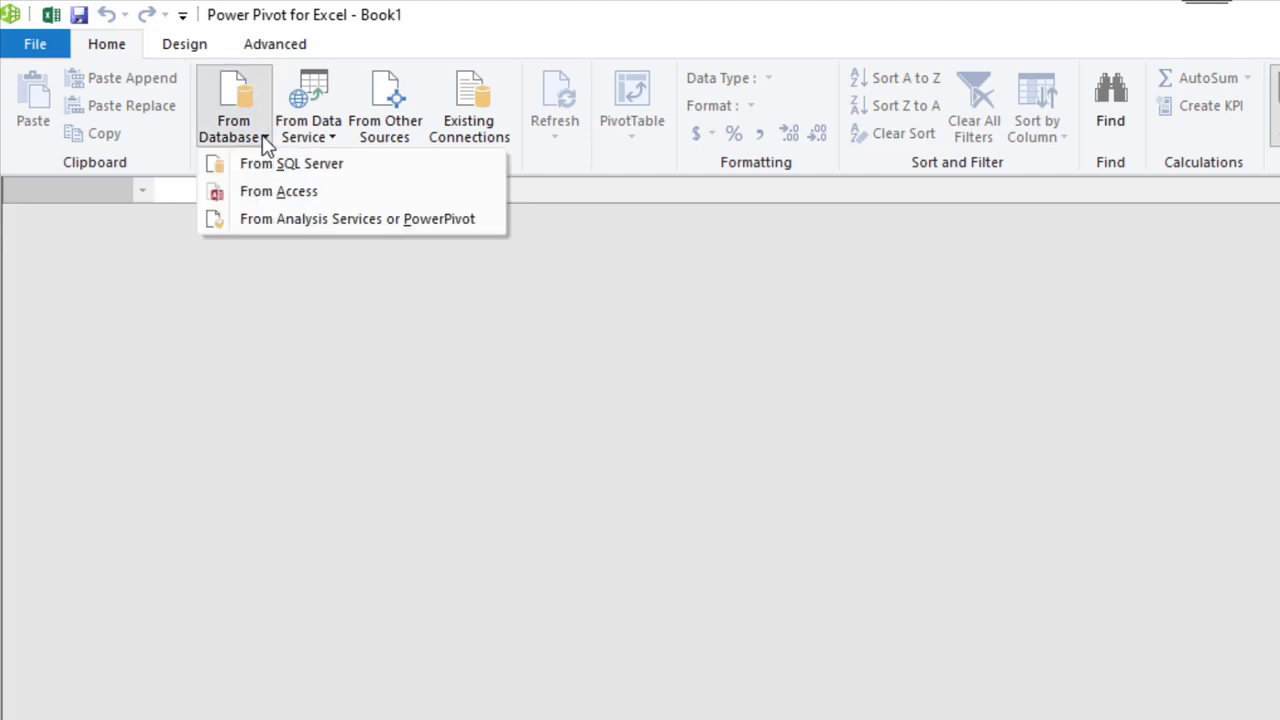
pyautogui.click(300, 140)
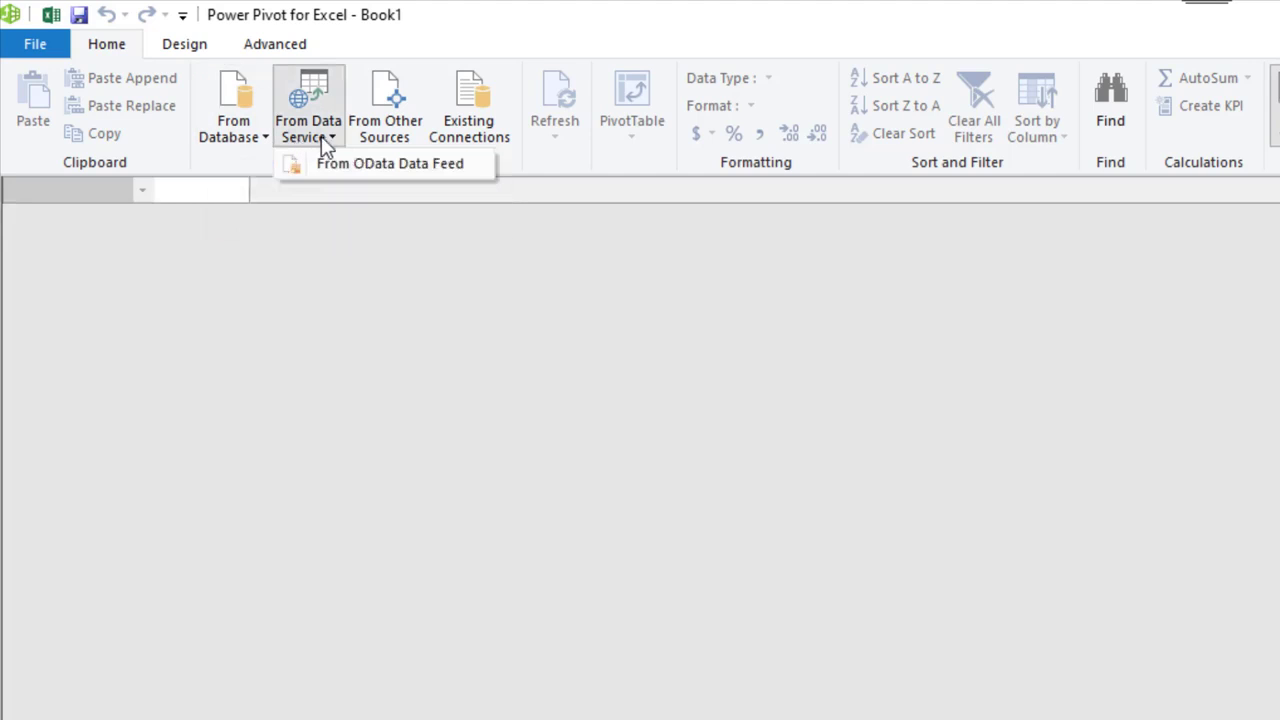
pyautogui.click(384, 132)
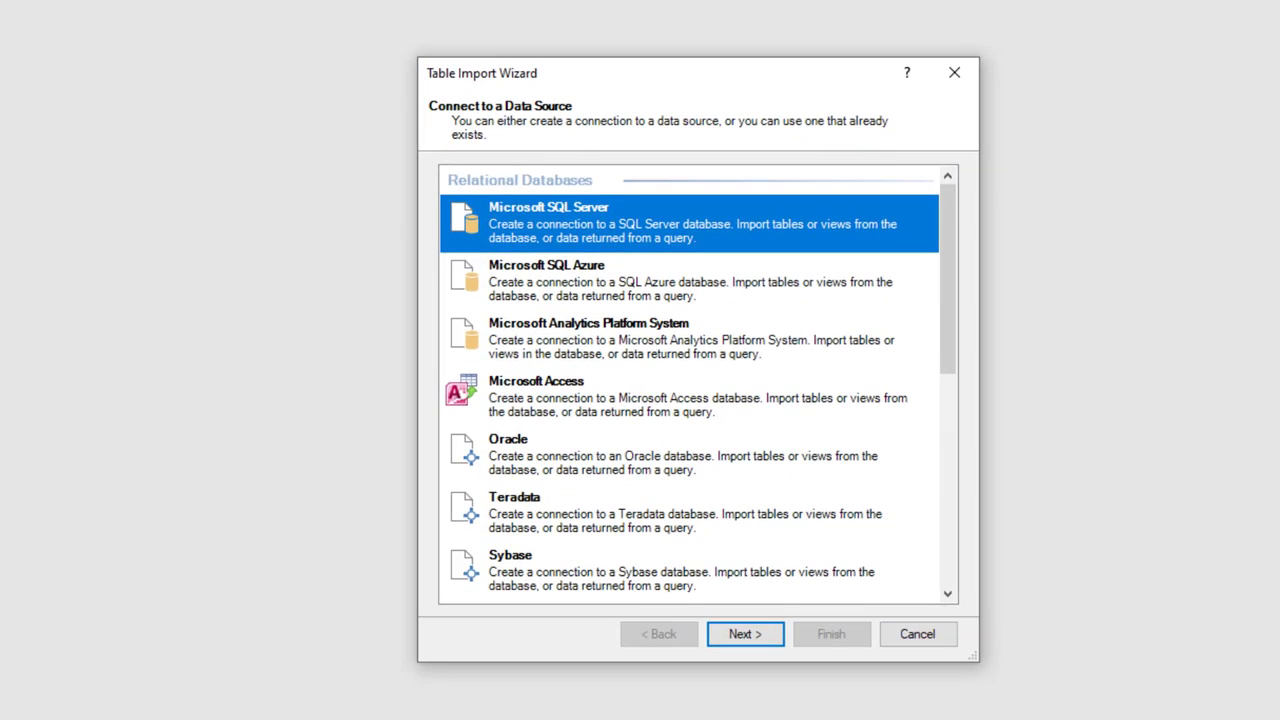
pyautogui.moveTo(950, 318); pyautogui.dragTo(929, 543)
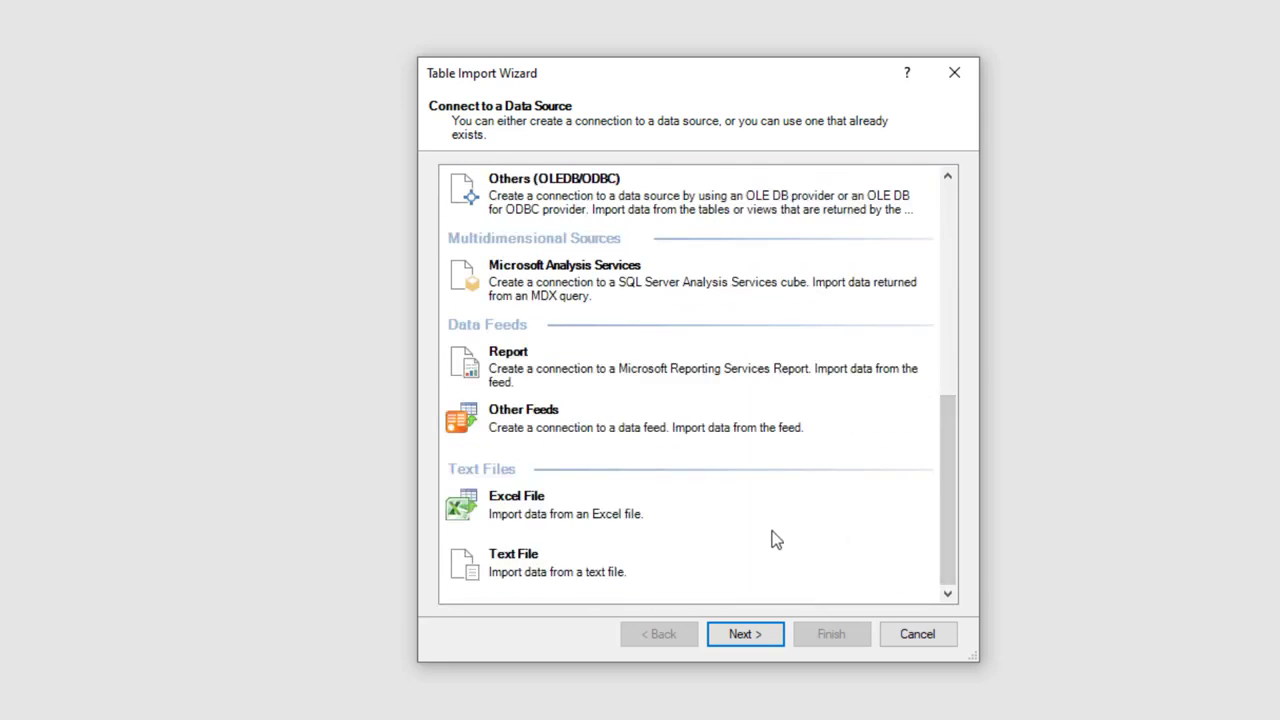
pyautogui.click(905, 636)
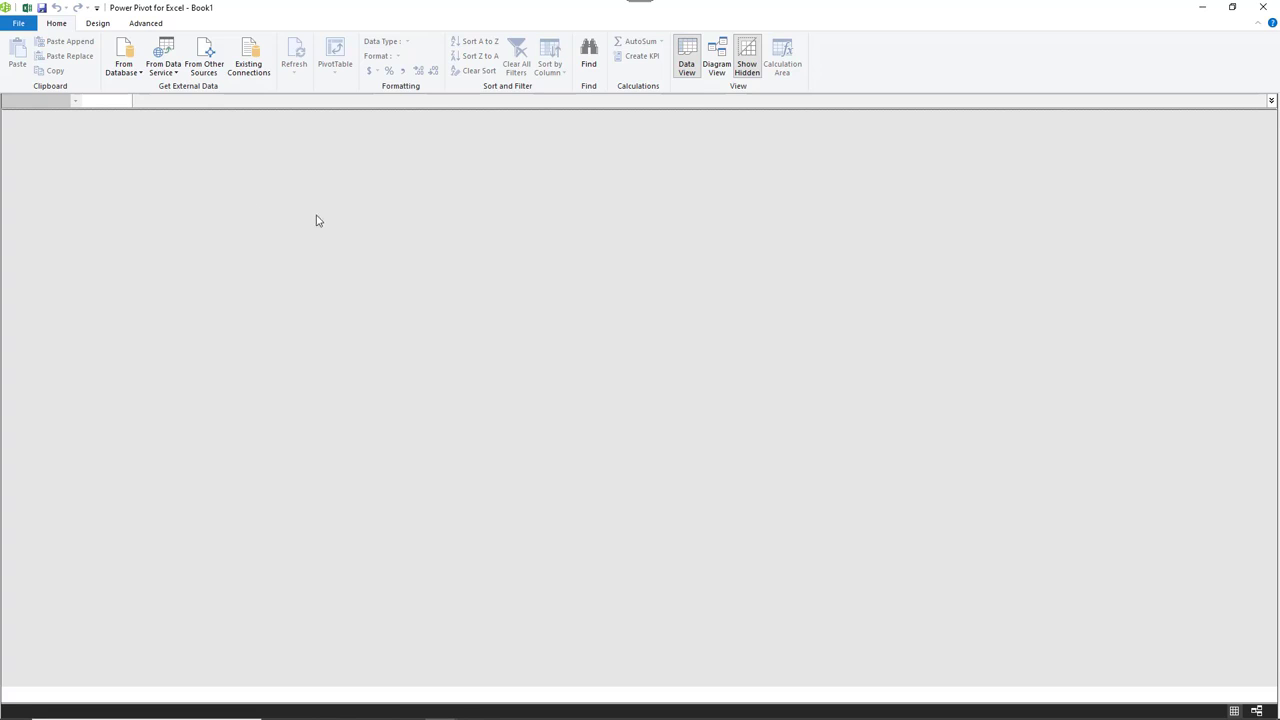
pyautogui.click(1261, 14)
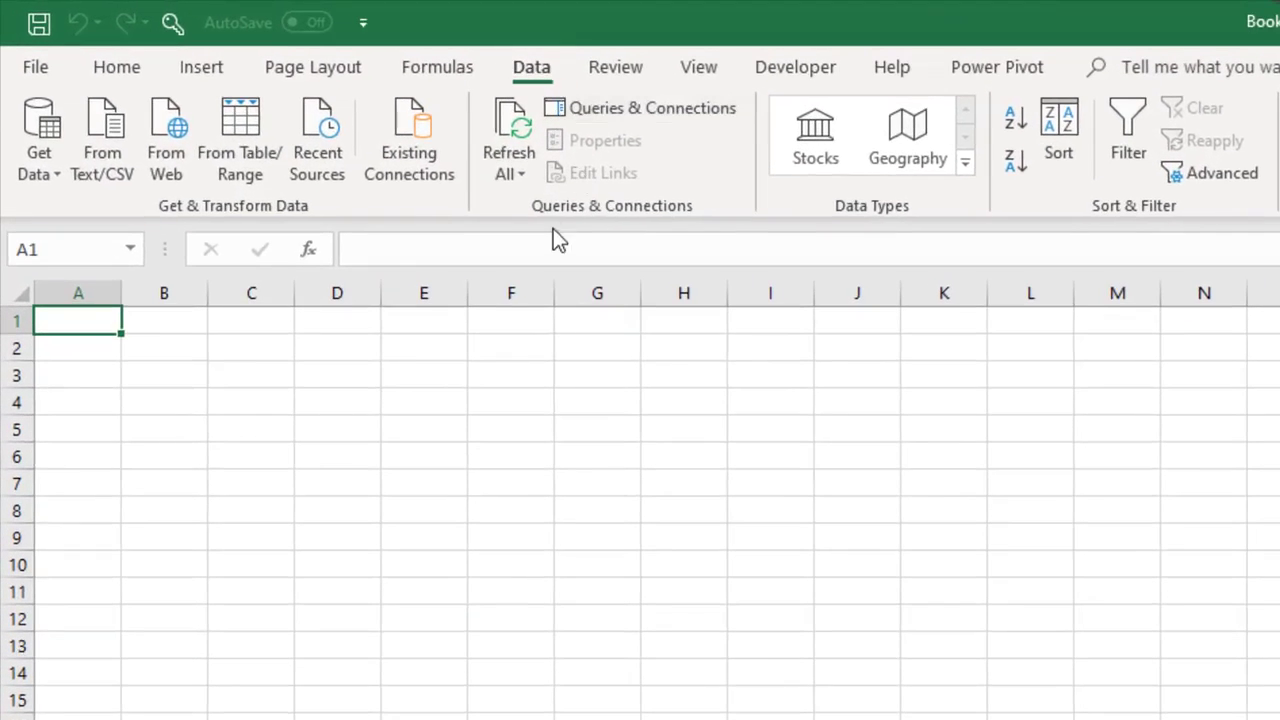
# Step: Get data from a folder, choosing the data subfolder inside the Desktop folder powerpivot-intro as the source
pyautogui.click(53, 169)
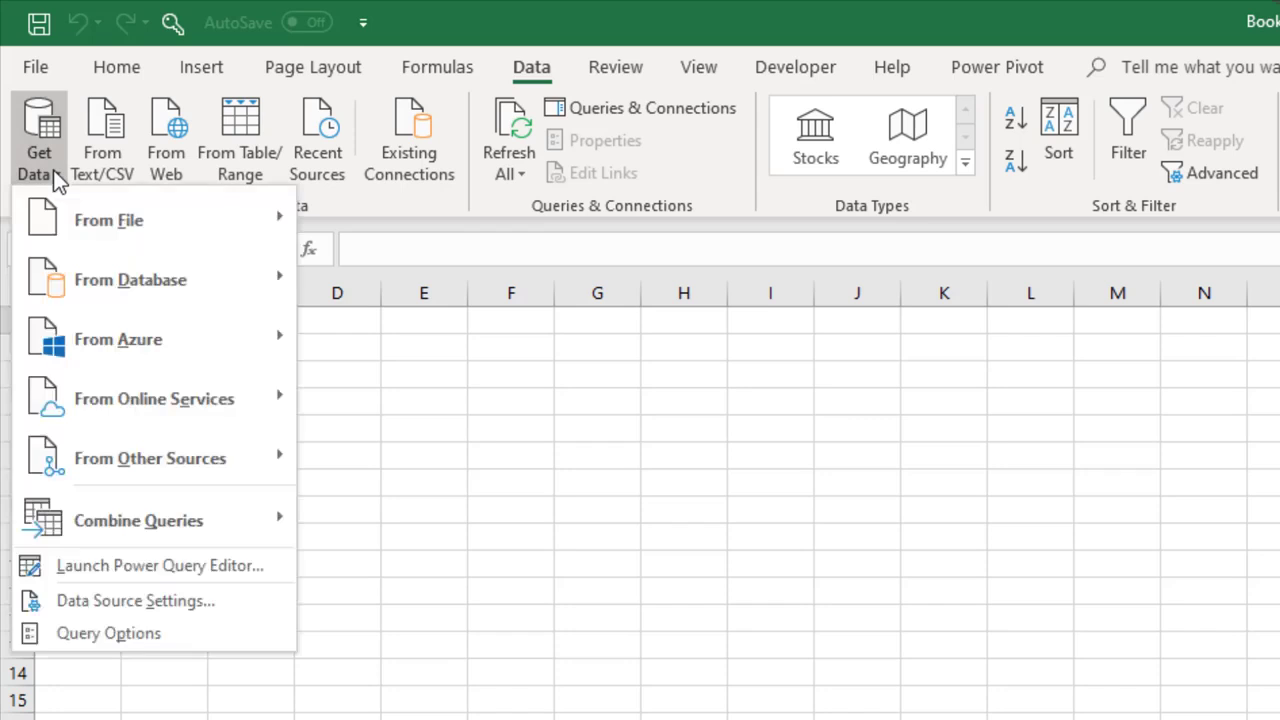
pyautogui.moveTo(78, 218)
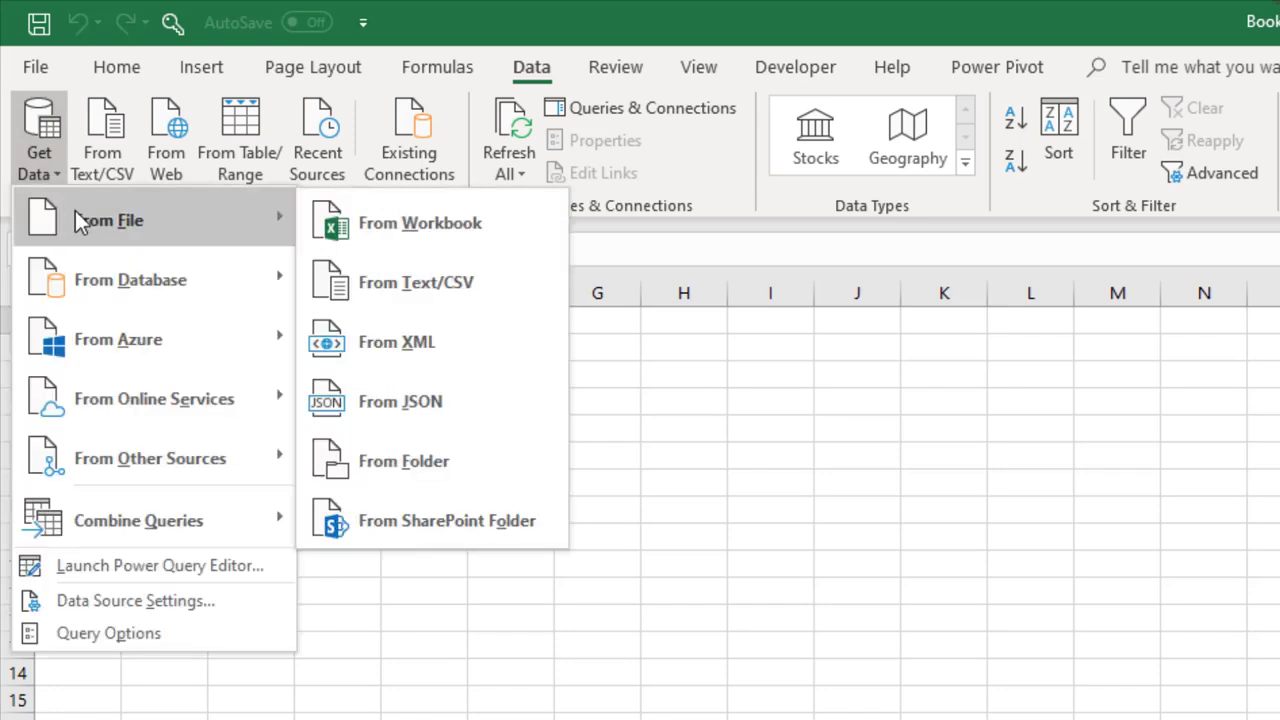
pyautogui.click(516, 443)
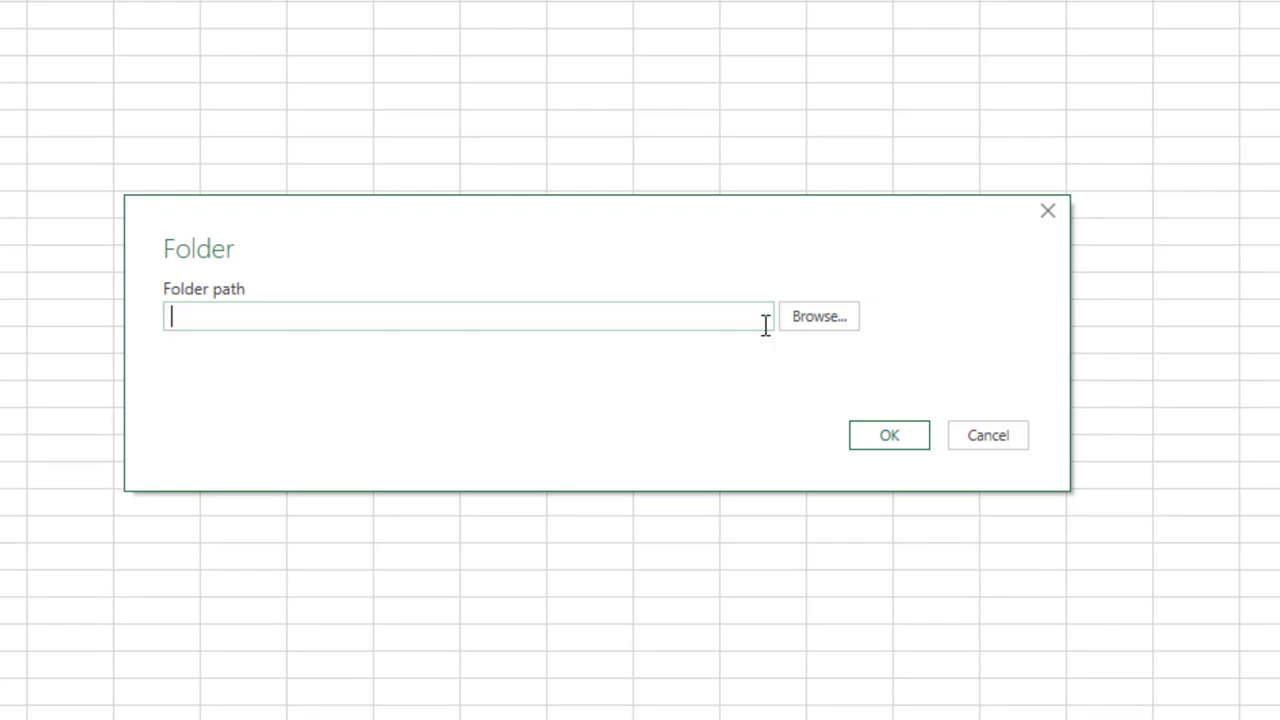
pyautogui.click(829, 333)
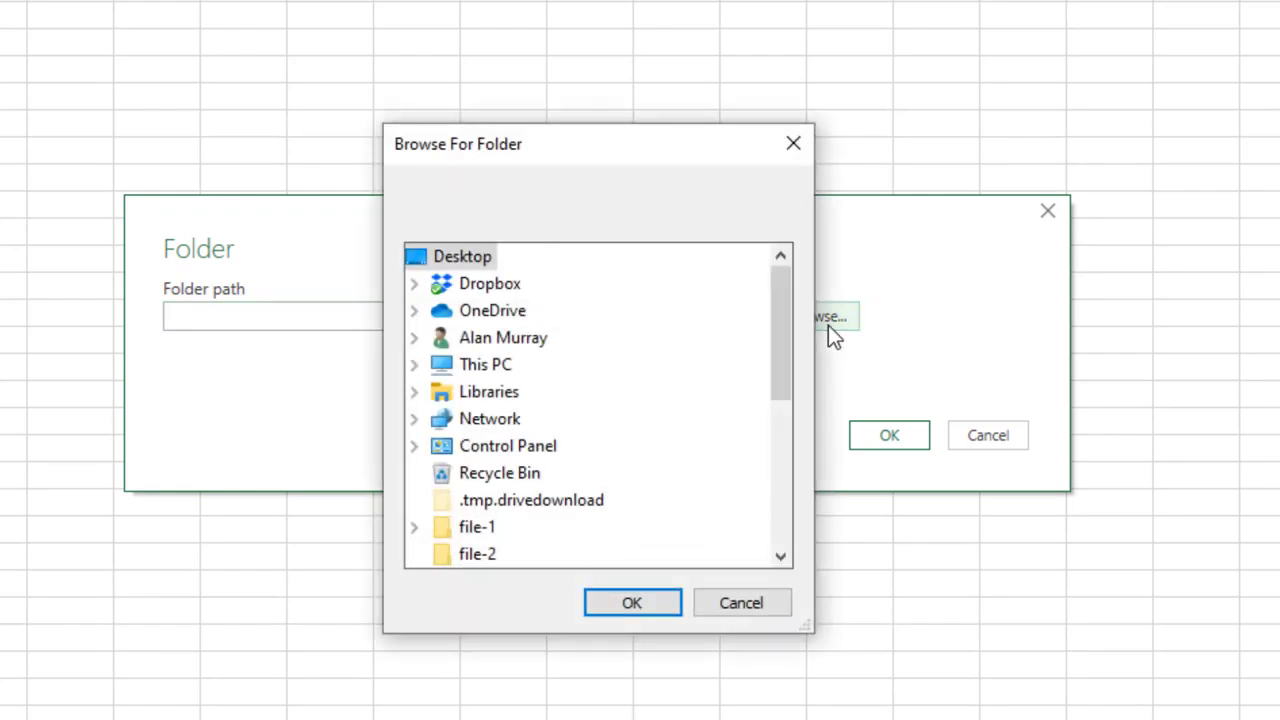
pyautogui.moveTo(786, 345); pyautogui.dragTo(784, 525)
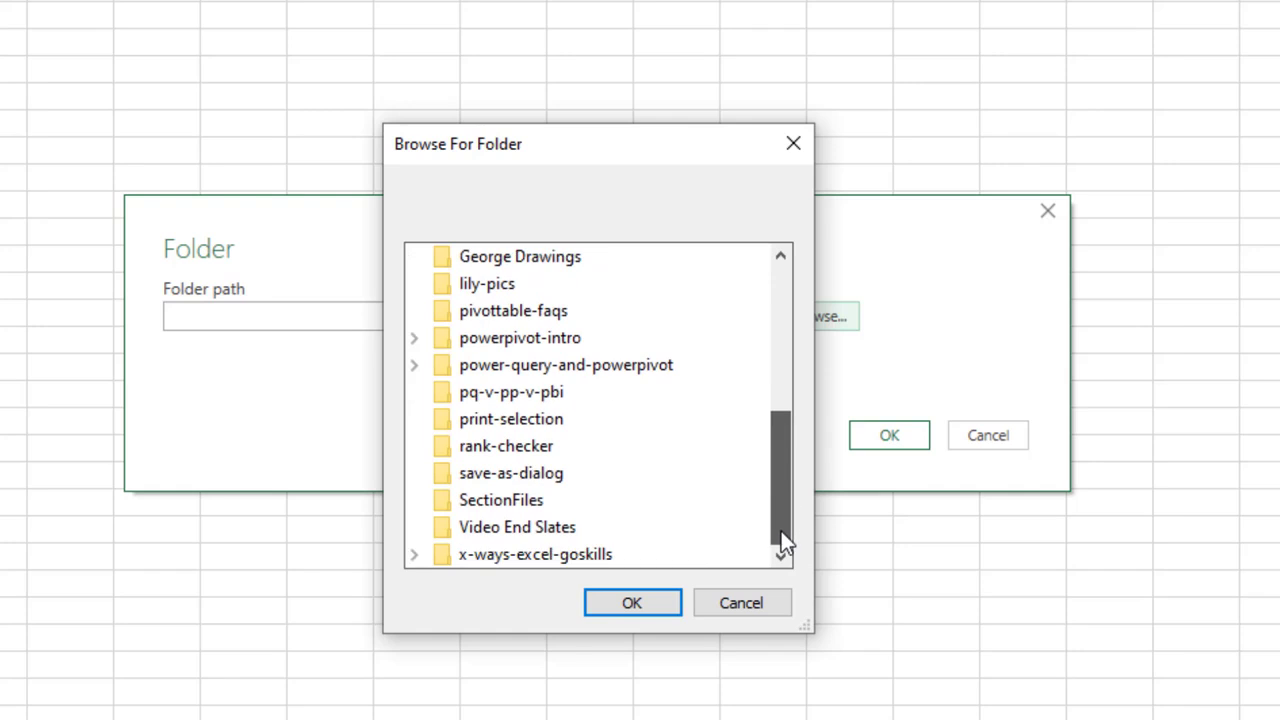
pyautogui.click(540, 340)
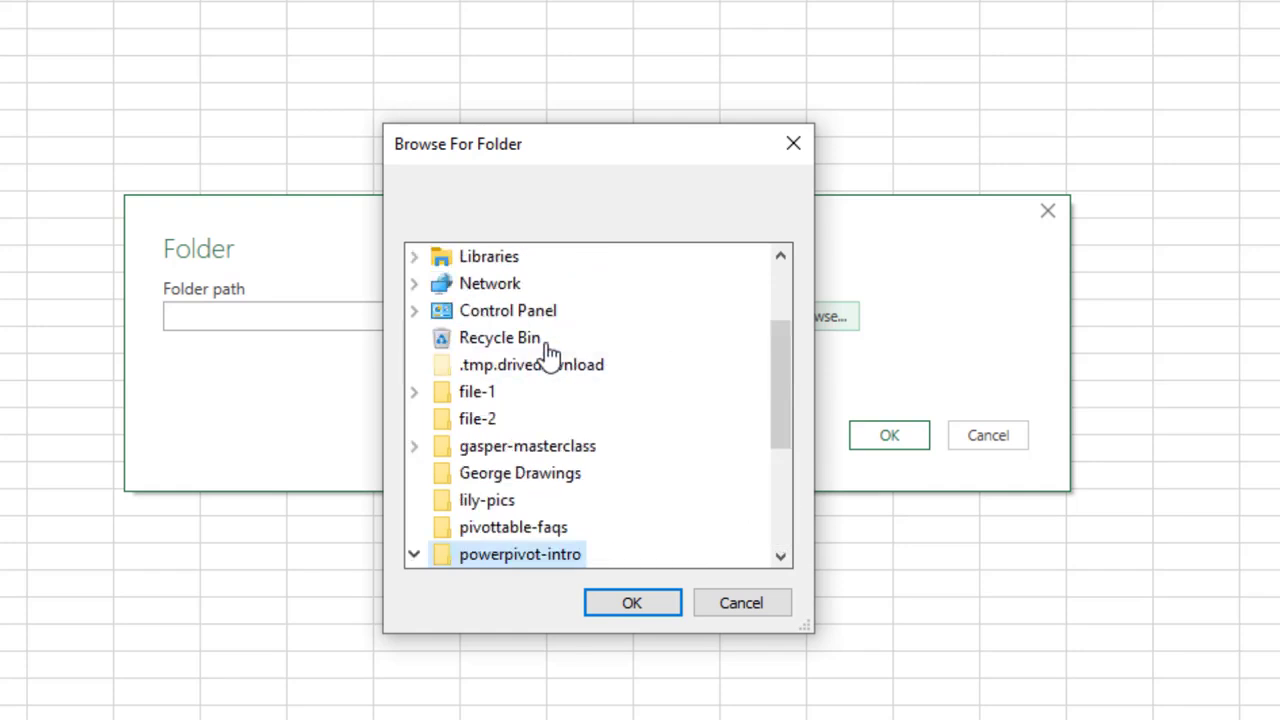
pyautogui.moveTo(778, 410); pyautogui.dragTo(777, 486)
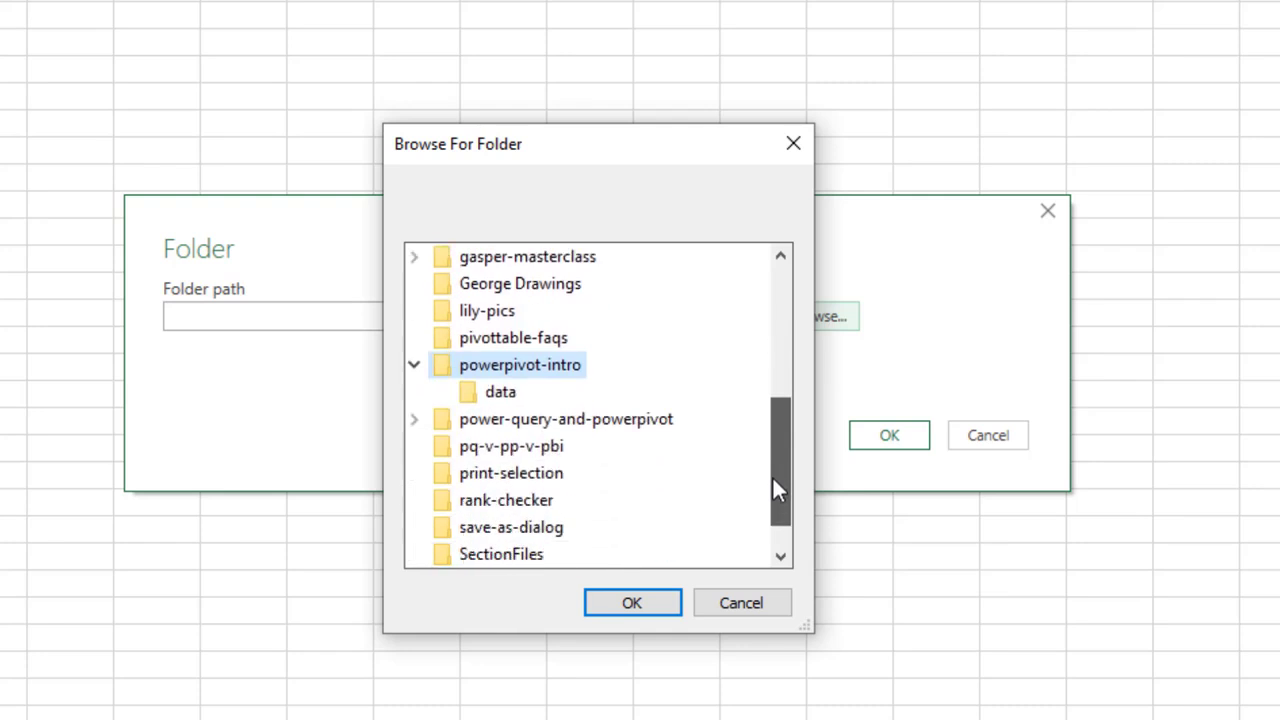
pyautogui.click(497, 395)
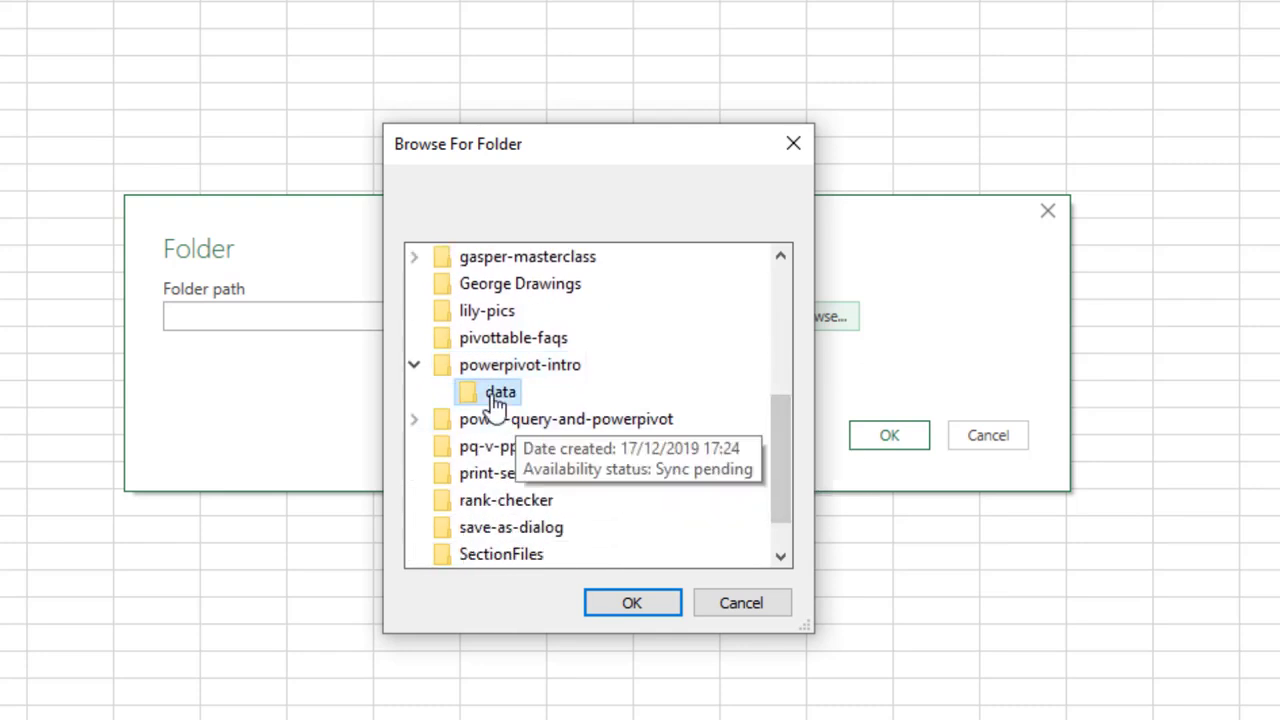
pyautogui.click(632, 604)
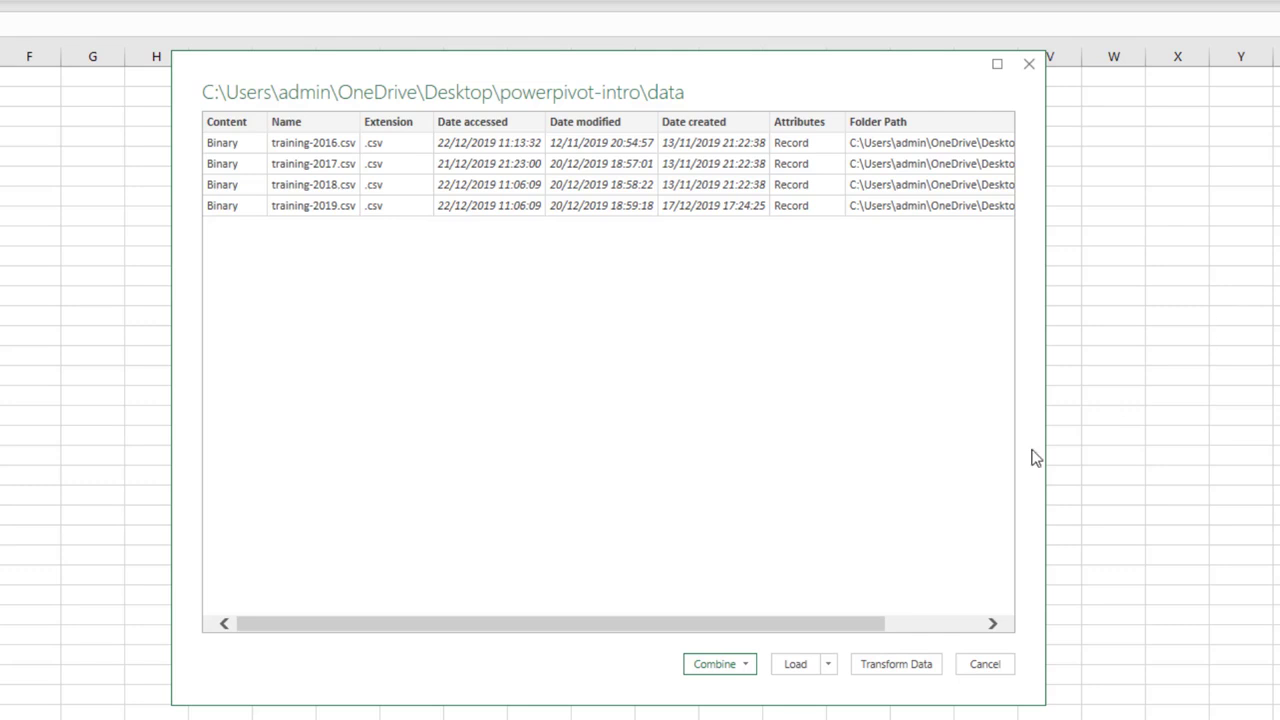
# Step: Open the folder's file list for transformation and combine the CSV files, with the first file as example and comma delimiter
pyautogui.click(897, 664)
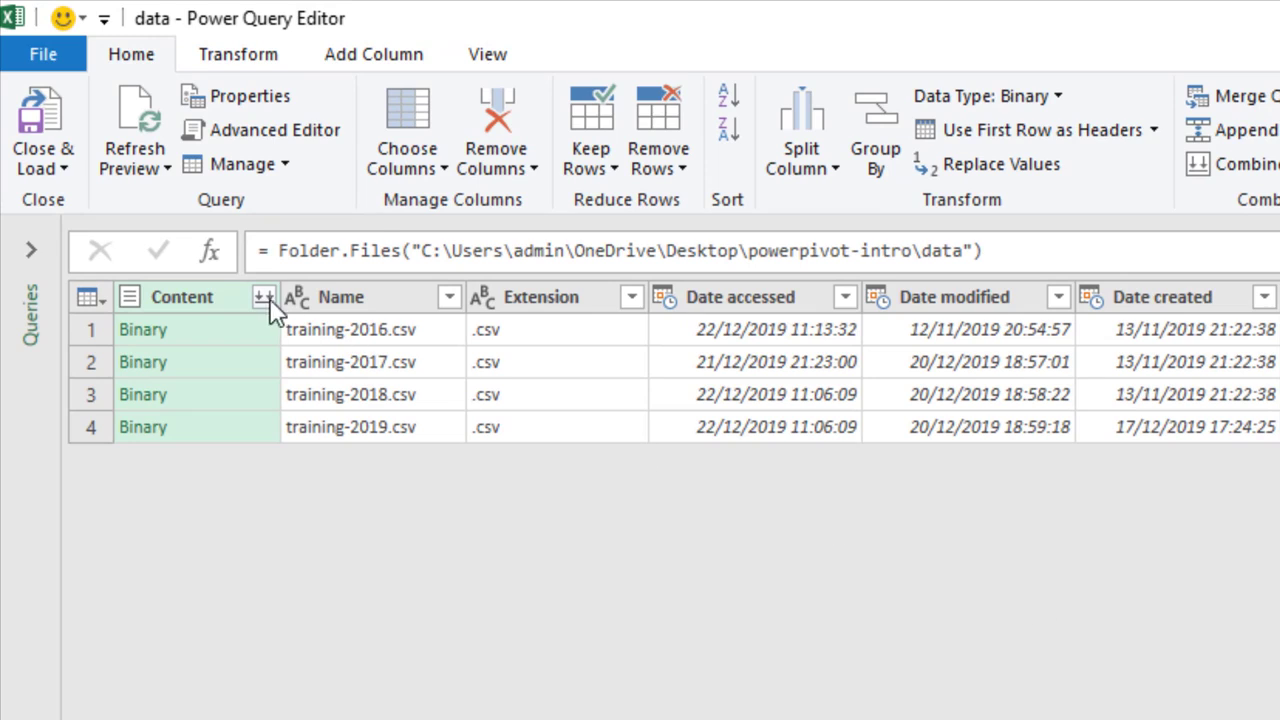
pyautogui.click(264, 297)
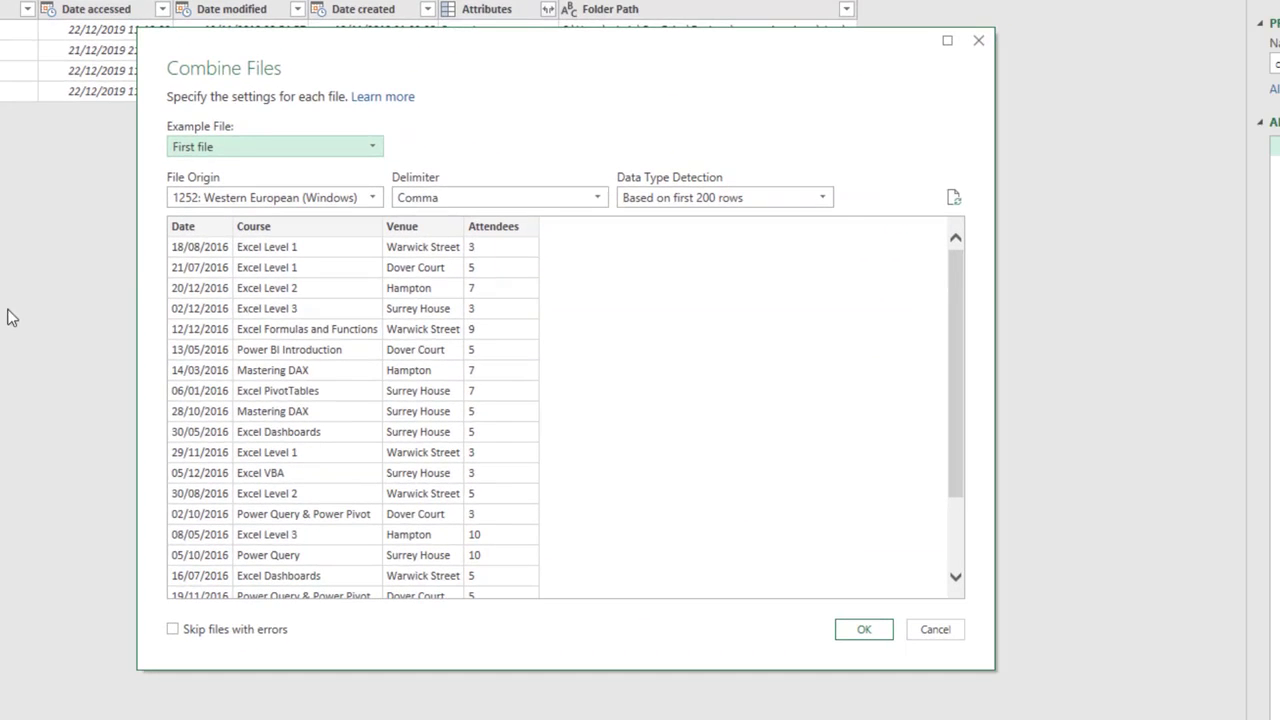
pyautogui.click(864, 630)
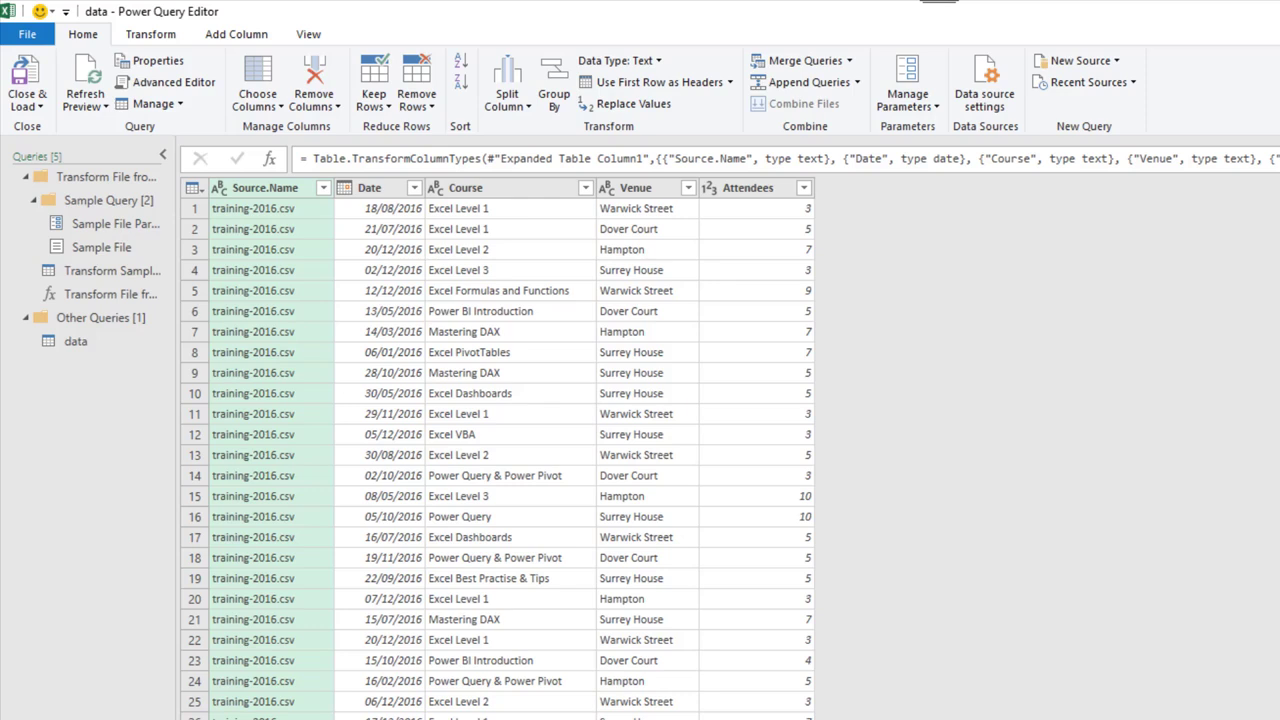
# Step: Remove the Source.Name column from the combined table and rename the query as Data
pyautogui.rightClick(292, 190)
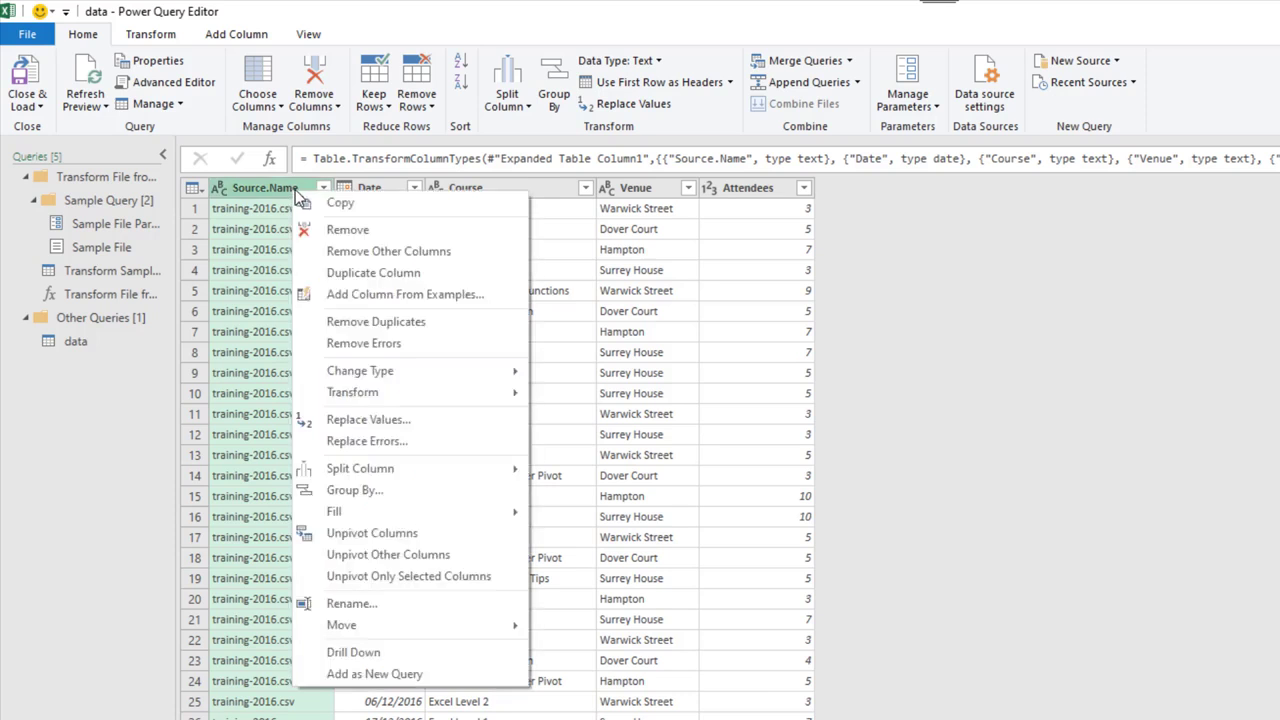
pyautogui.click(330, 229)
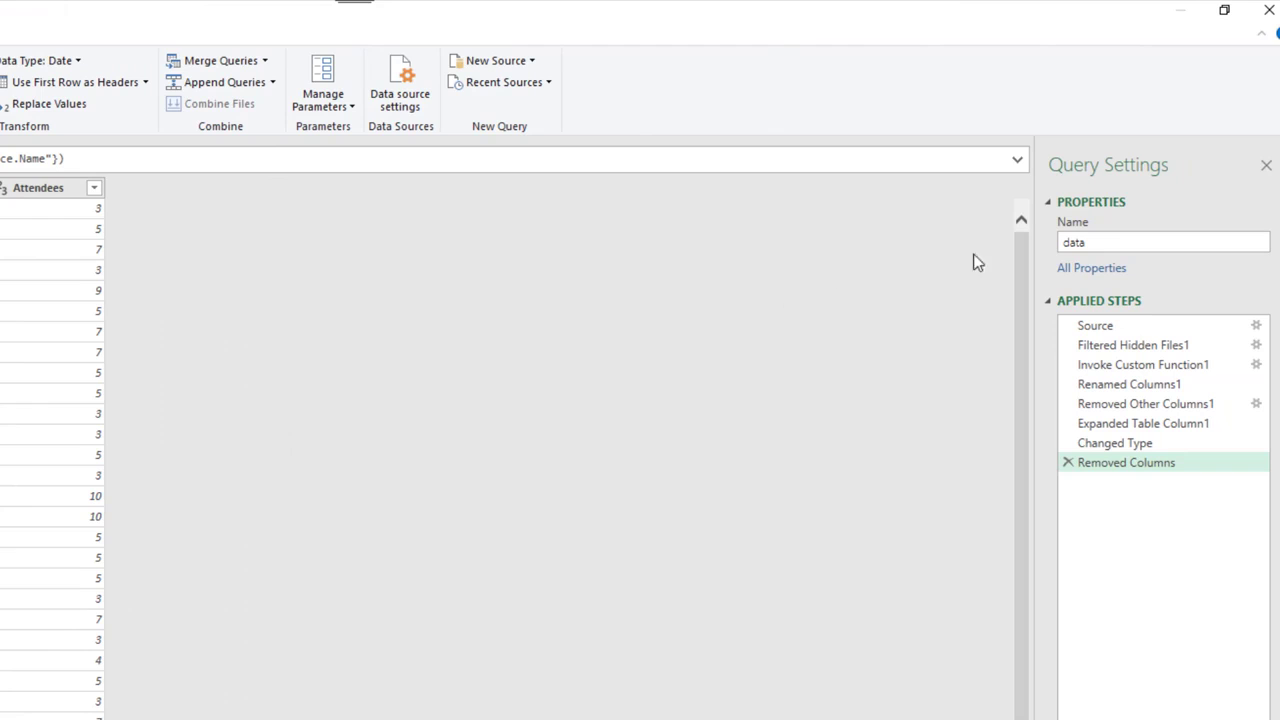
pyautogui.click(1072, 242)
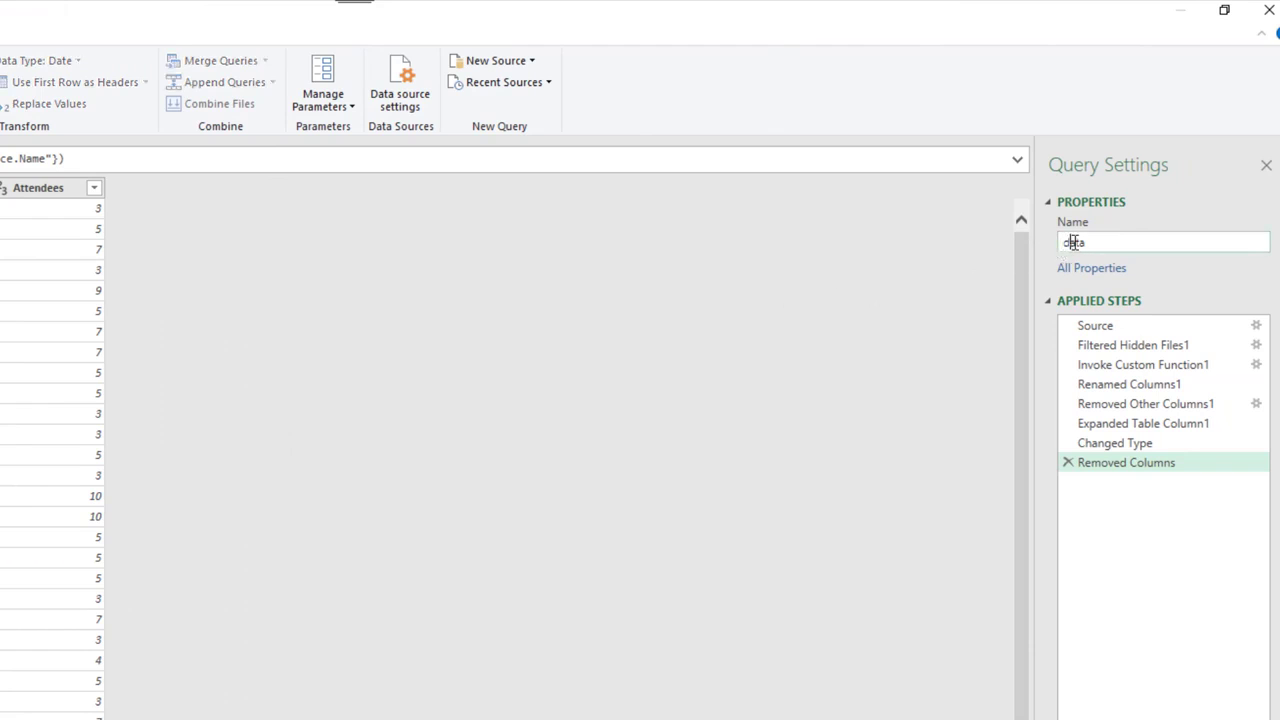
pyautogui.press('BackSpace')
pyautogui.write('D')
pyautogui.press('Return')
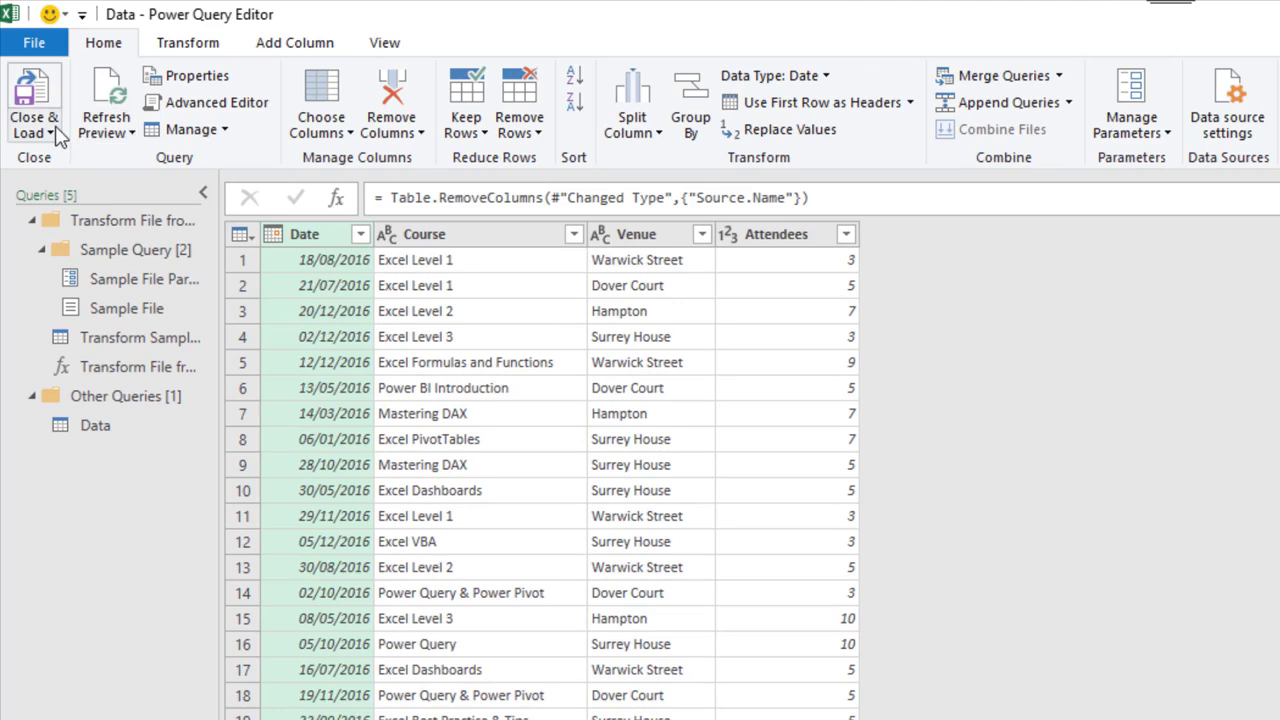
# Step: Load the Data query as a connection only, add it to the Data Model, and collapse the Transform File from data query group
pyautogui.click(54, 133)
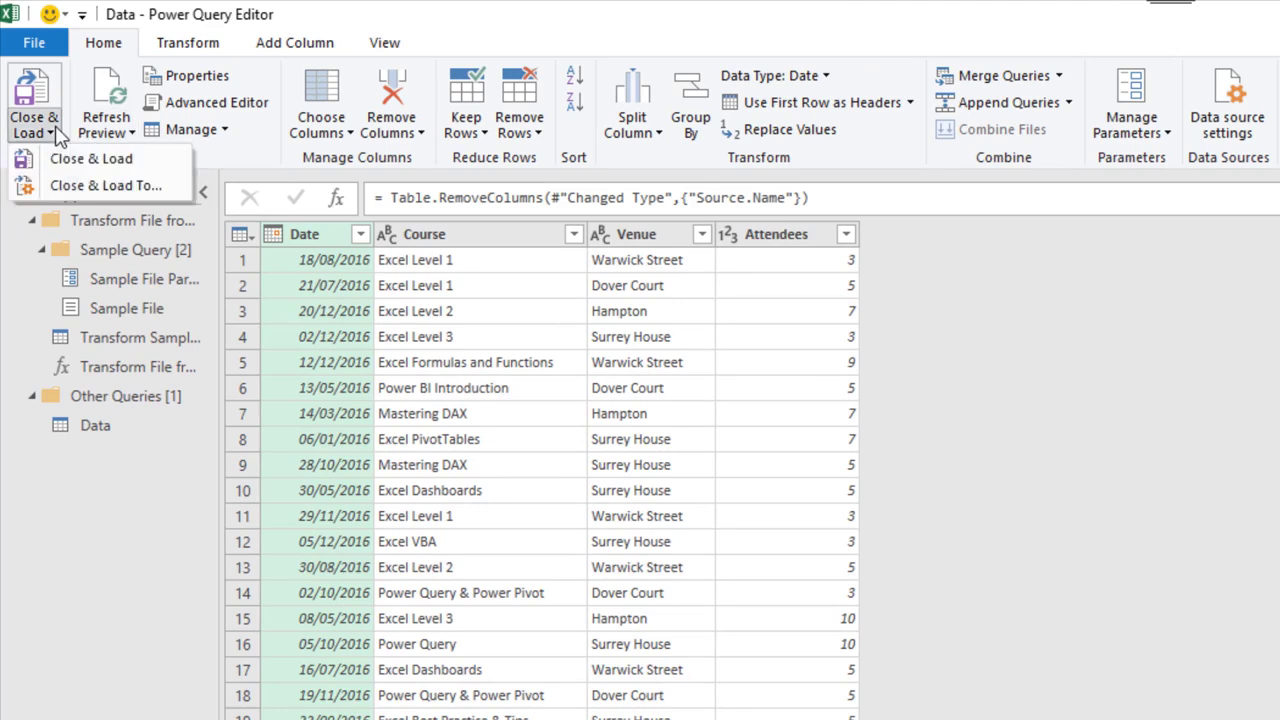
pyautogui.click(72, 188)
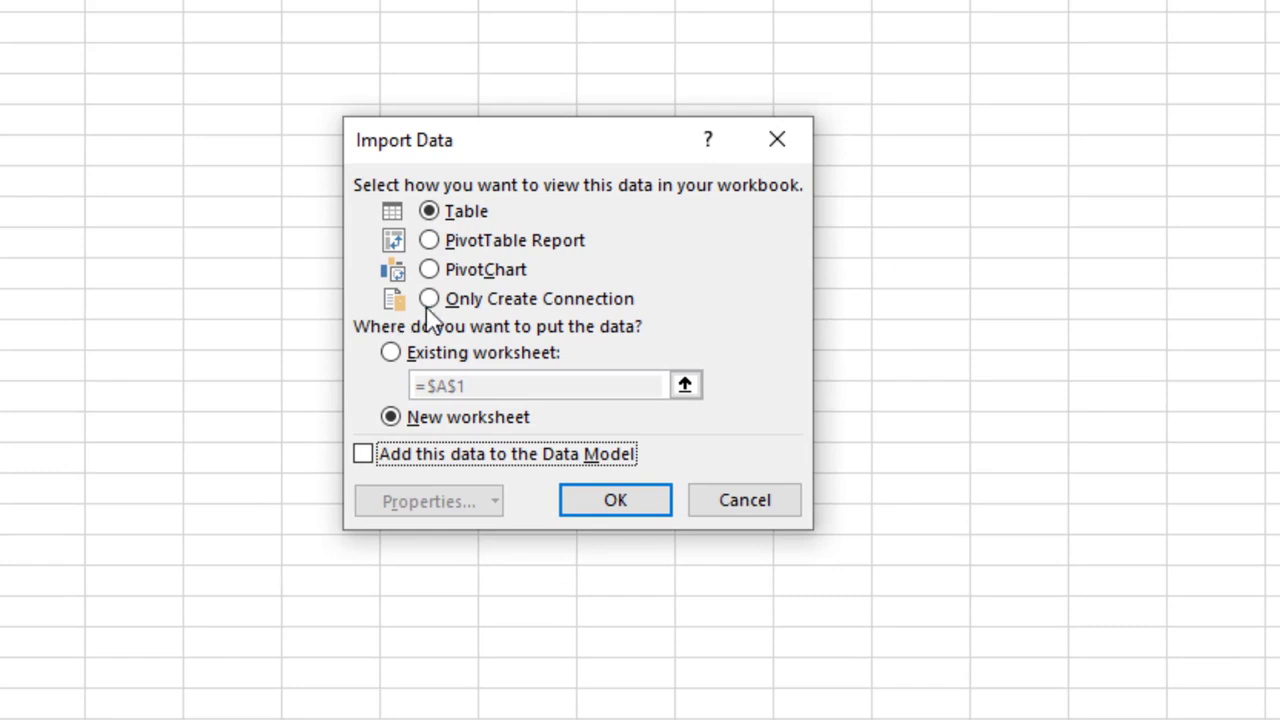
pyautogui.click(430, 299)
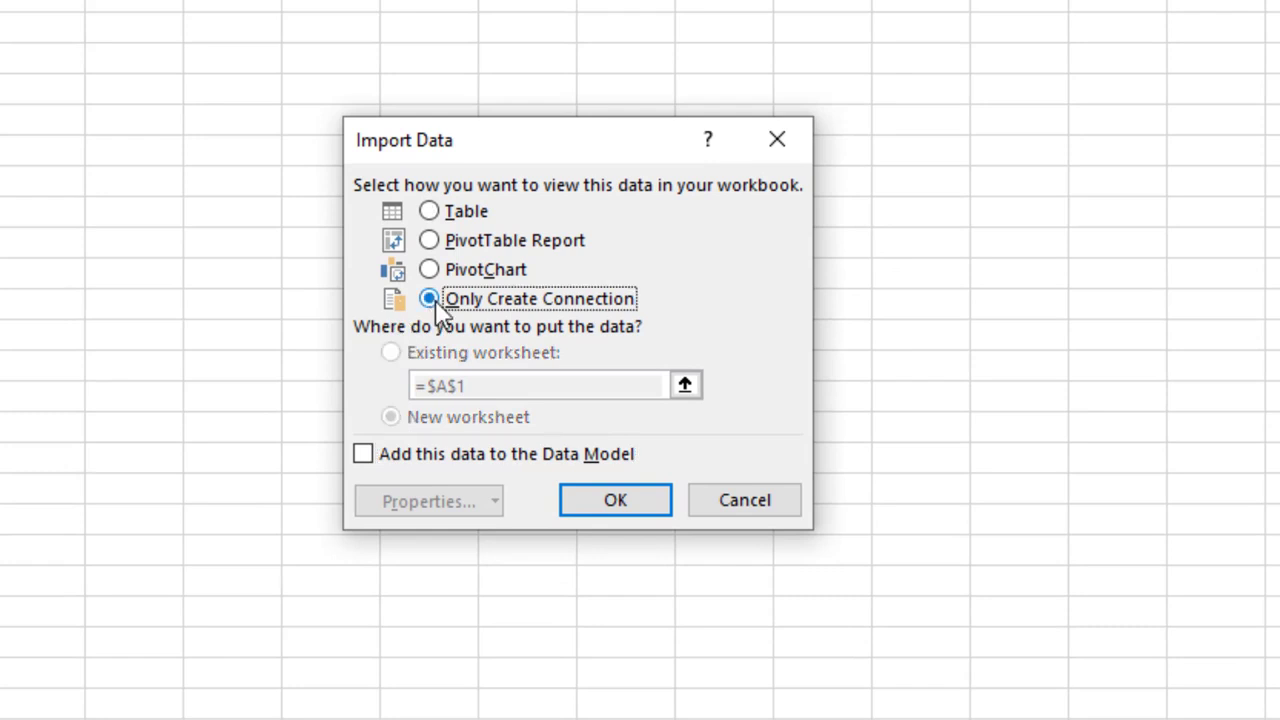
pyautogui.click(362, 453)
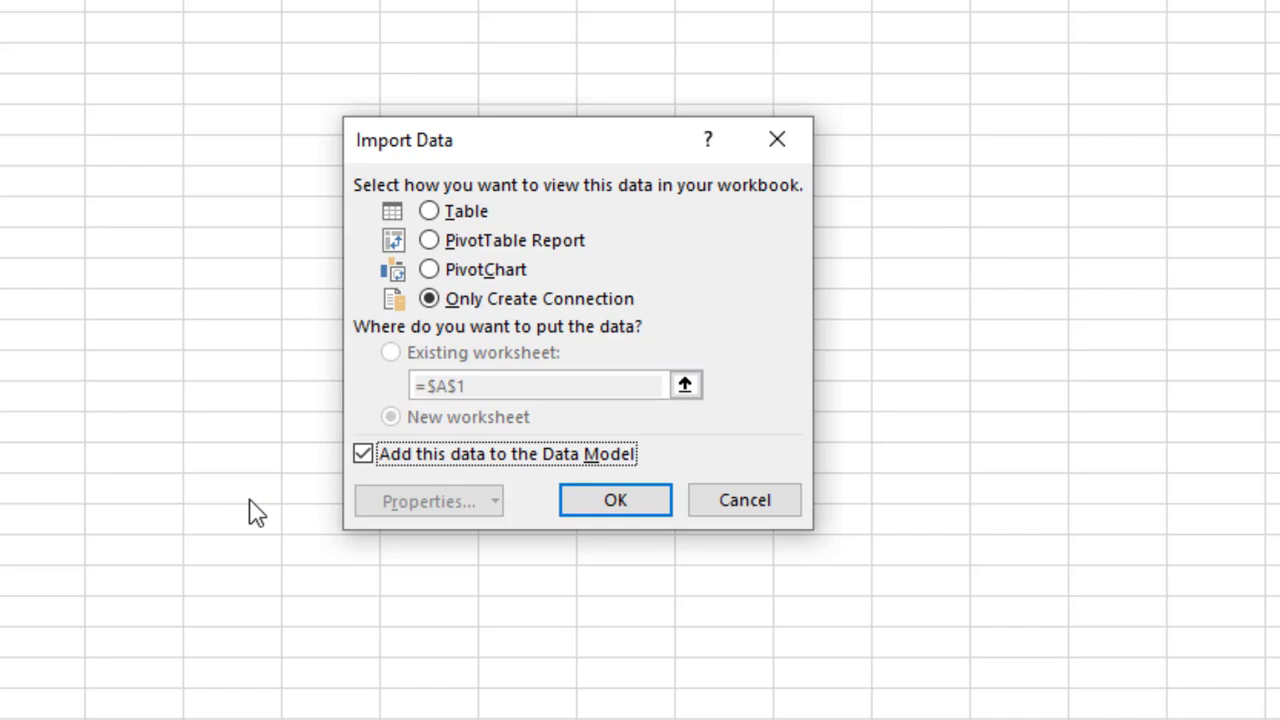
pyautogui.click(637, 500)
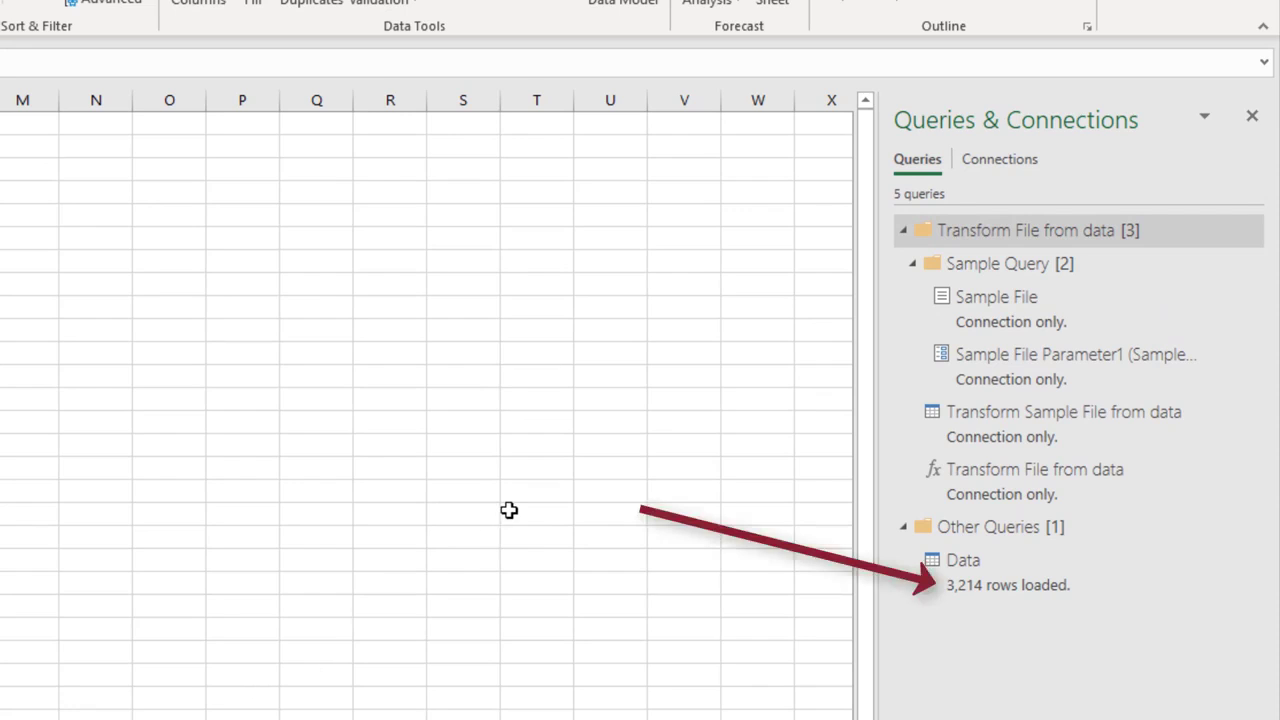
pyautogui.click(904, 232)
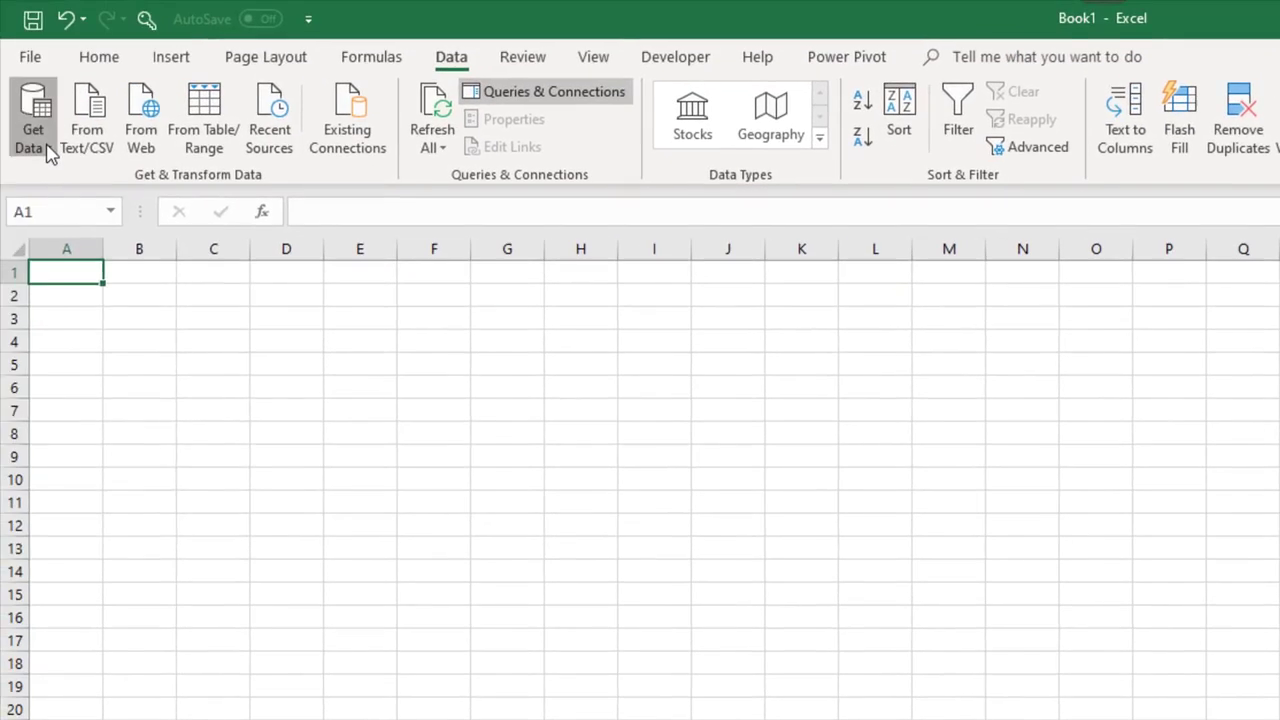
# Step: Get data from a workbook, importing the courses file from the Desktop folder powerpivot-intro
pyautogui.click(33, 140)
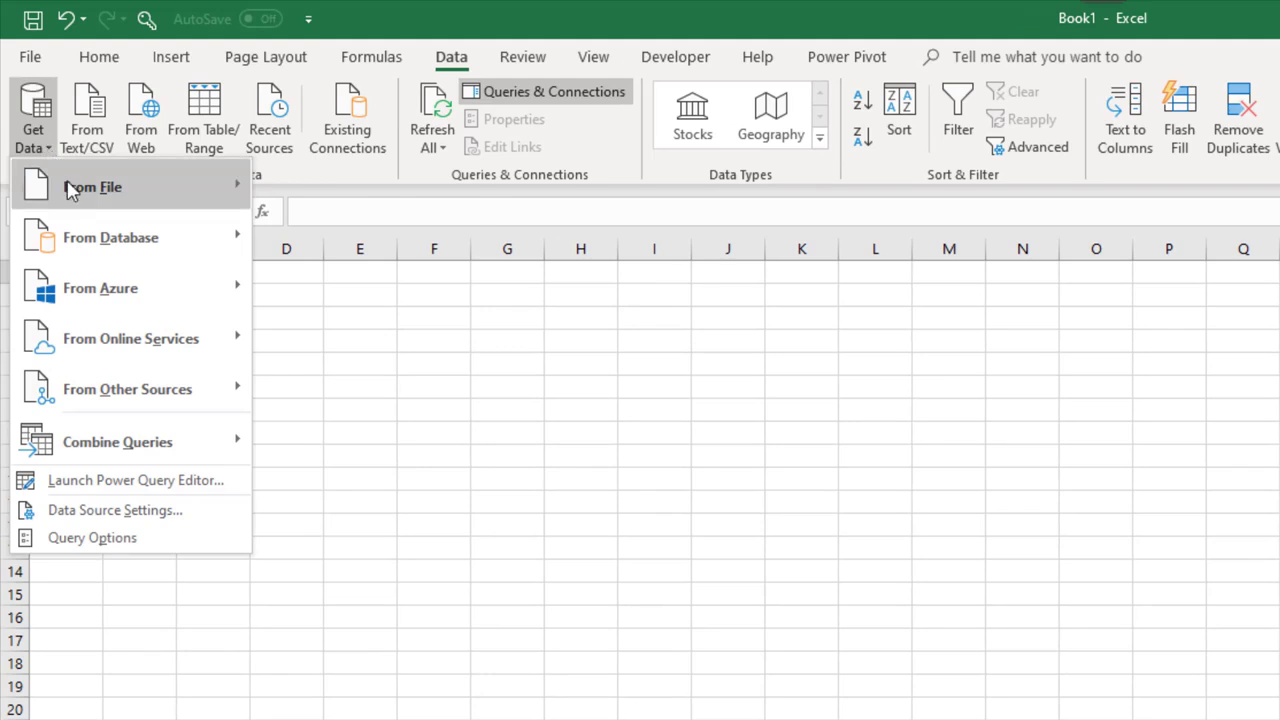
pyautogui.moveTo(77, 187)
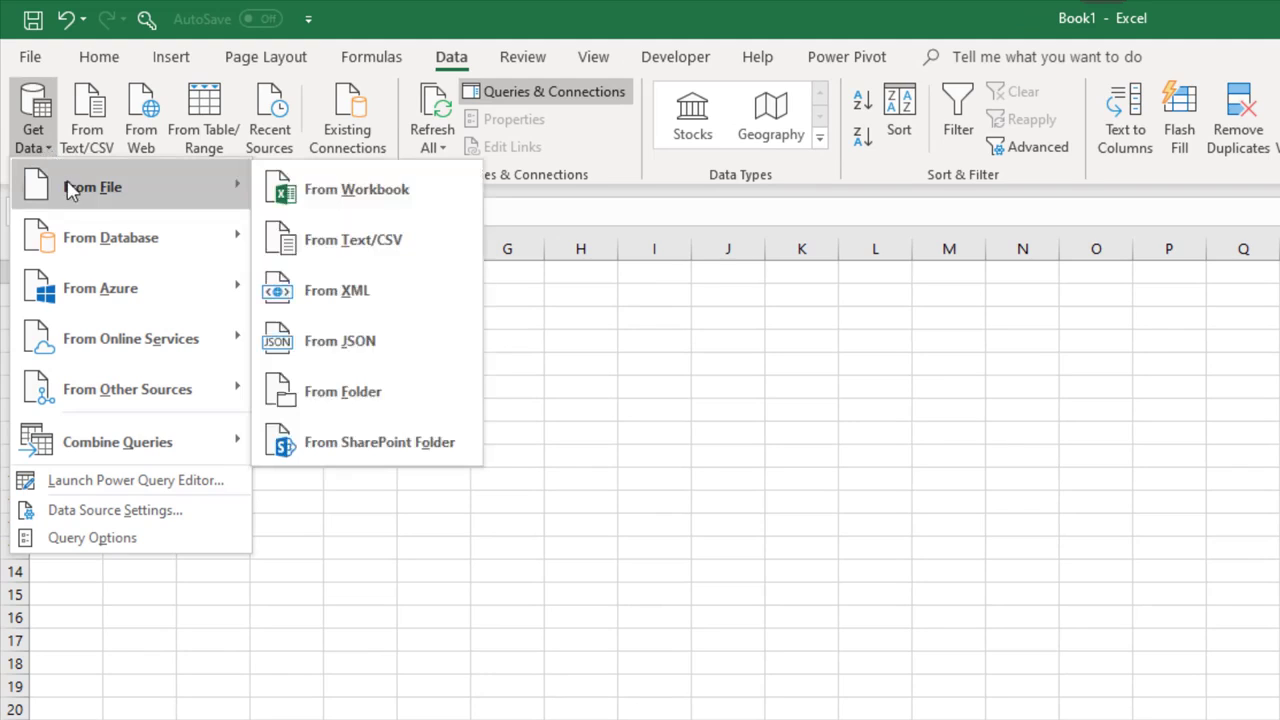
pyautogui.click(444, 201)
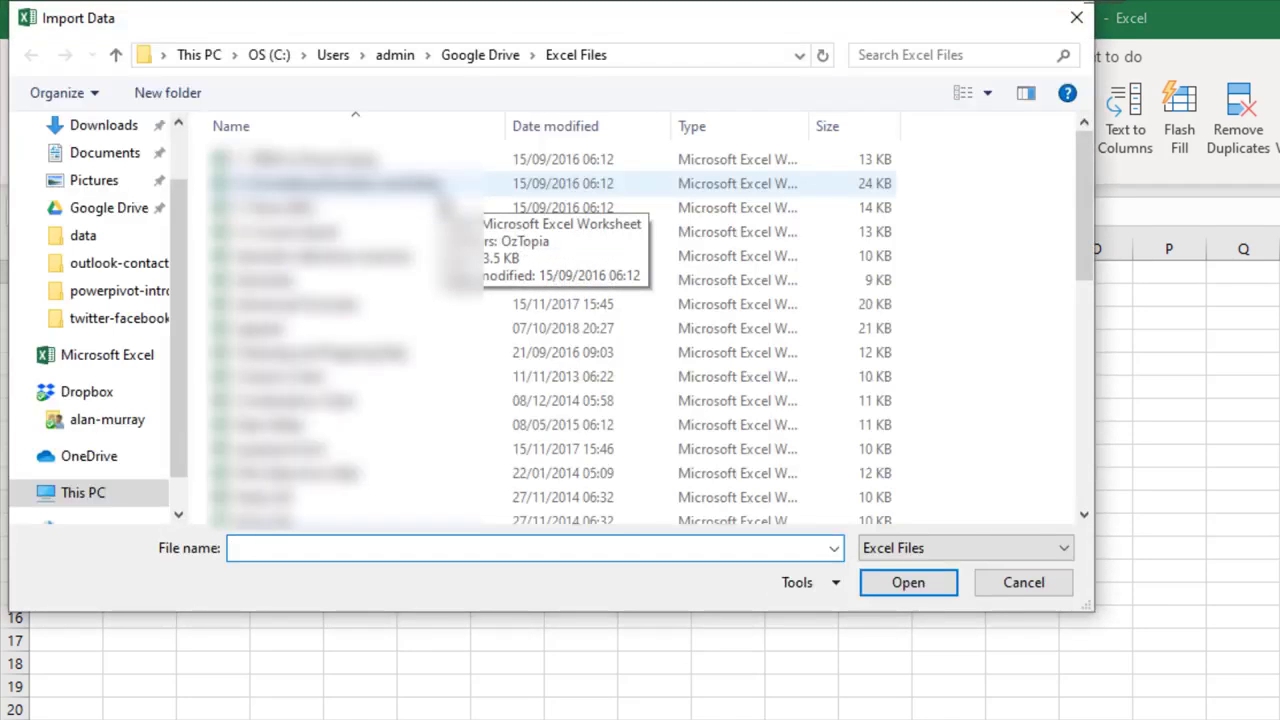
pyautogui.scroll(1, 180, 150)
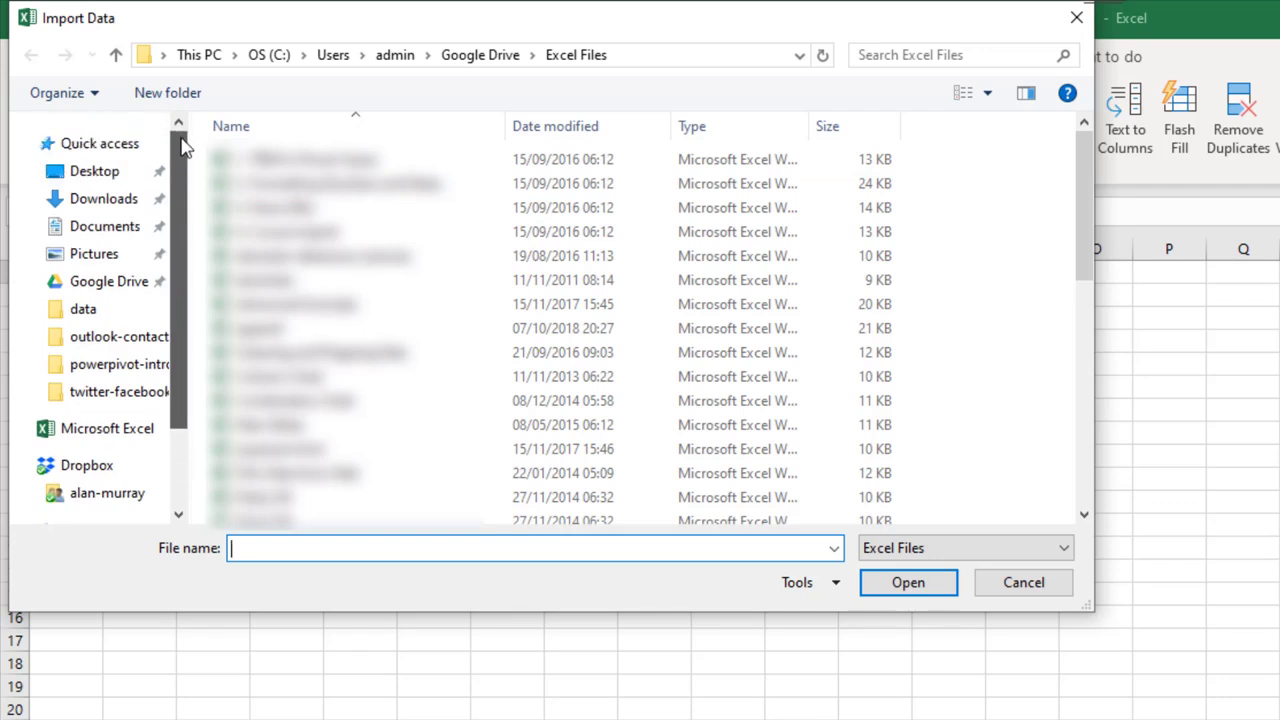
pyautogui.click(120, 176)
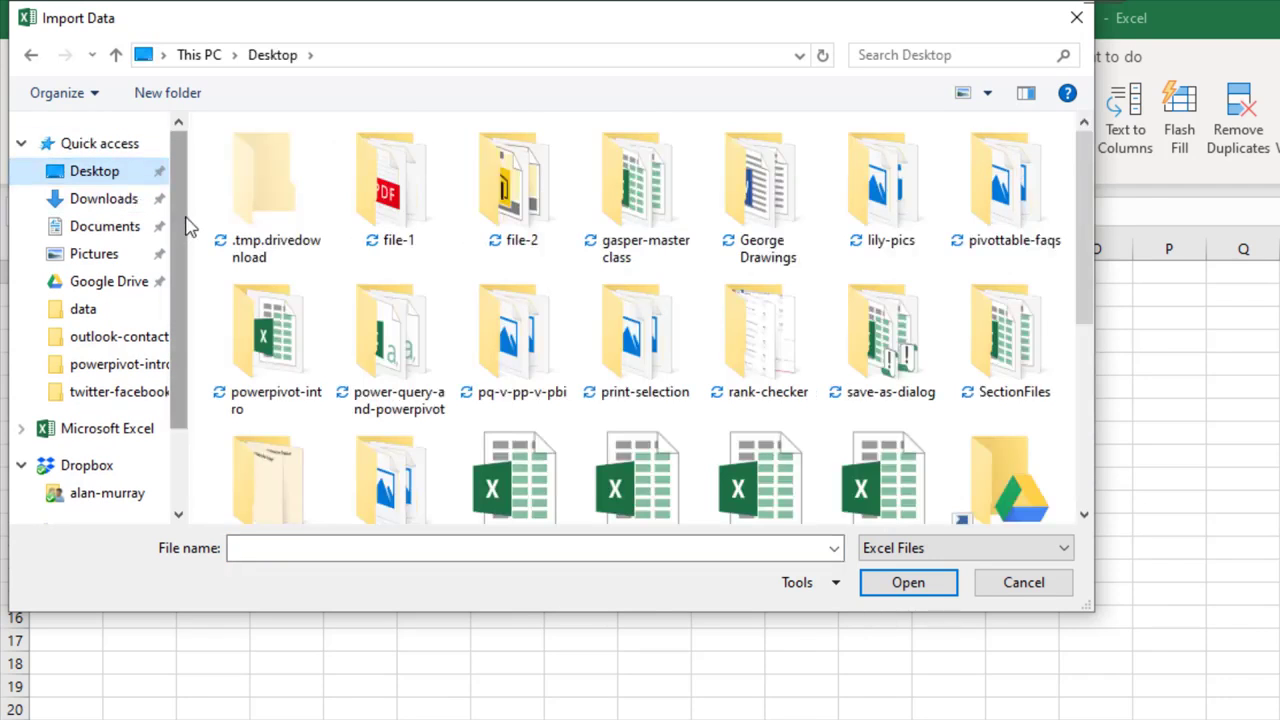
pyautogui.doubleClick(282, 349)
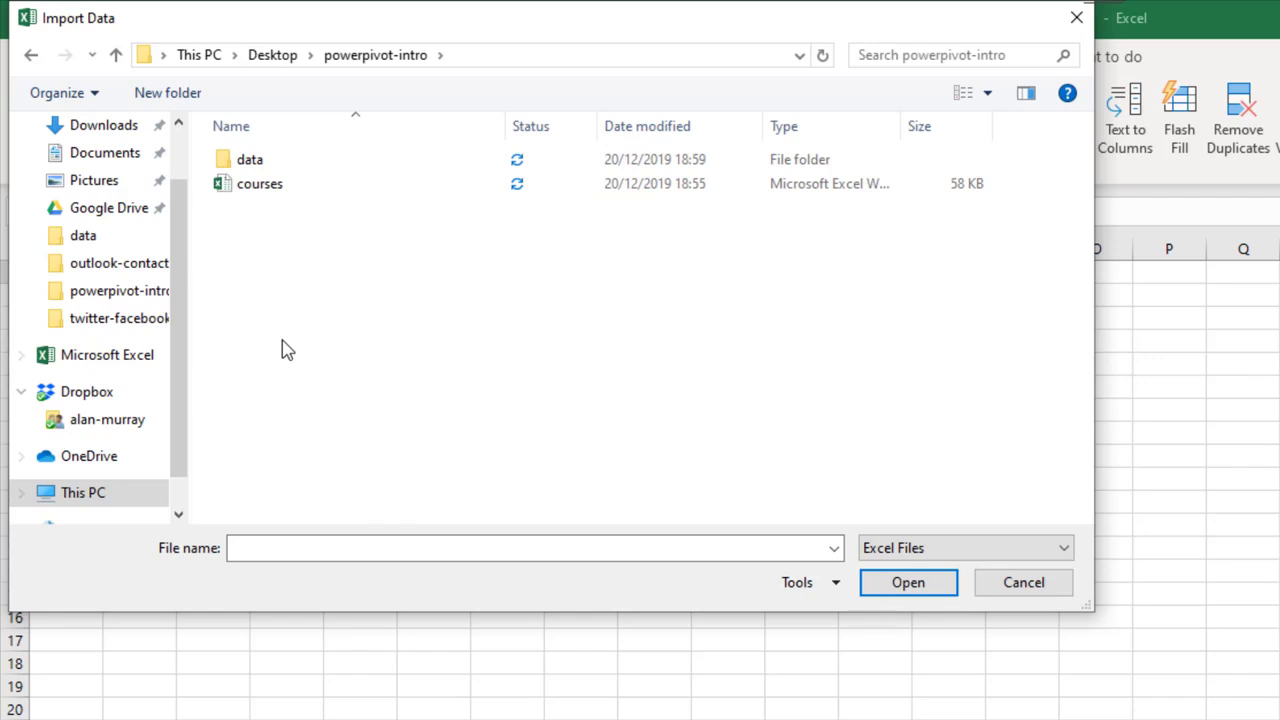
pyautogui.click(262, 185)
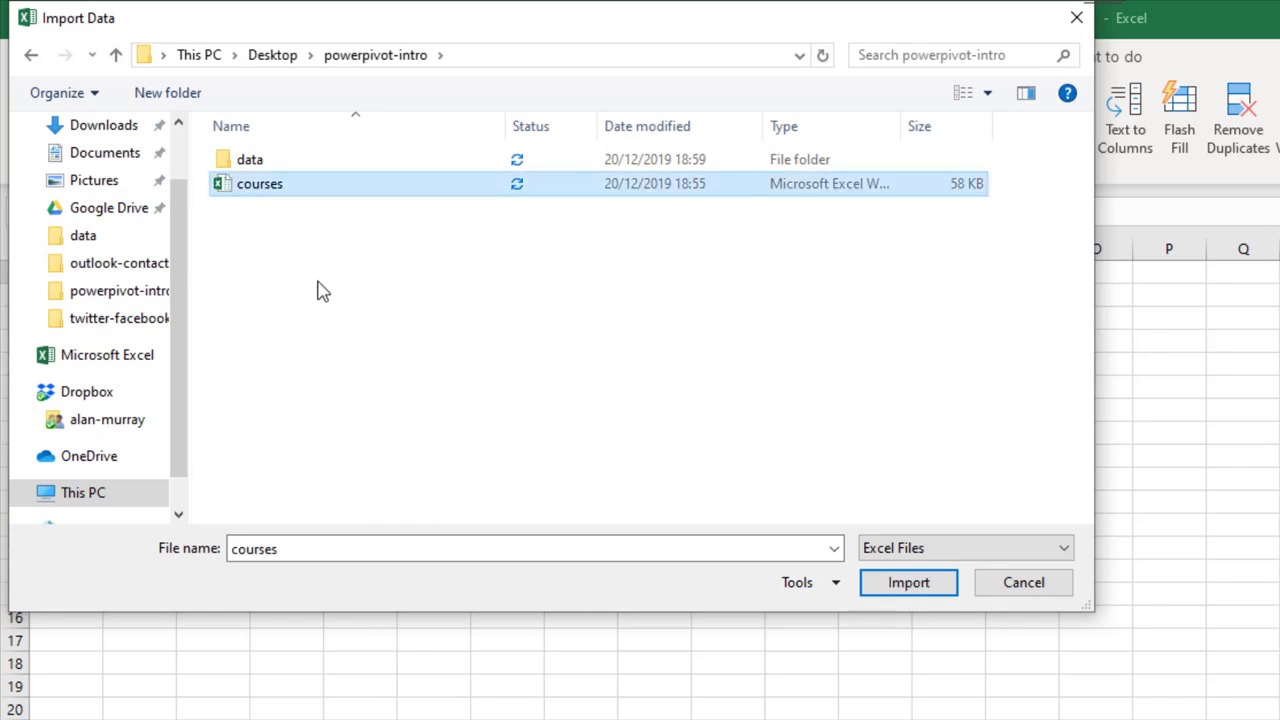
pyautogui.click(874, 585)
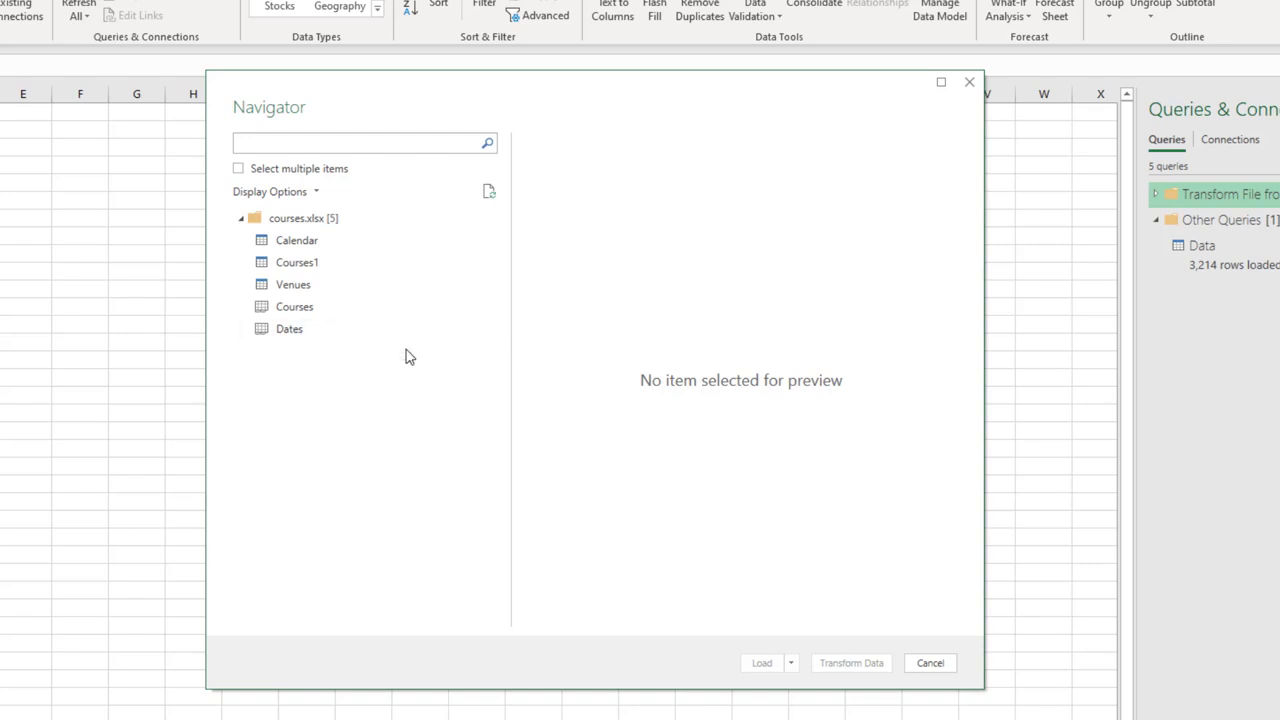
# Step: Select the Calendar, Courses1 and Venues tables of courses.xlsx together and open them for transformation
pyautogui.click(239, 170)
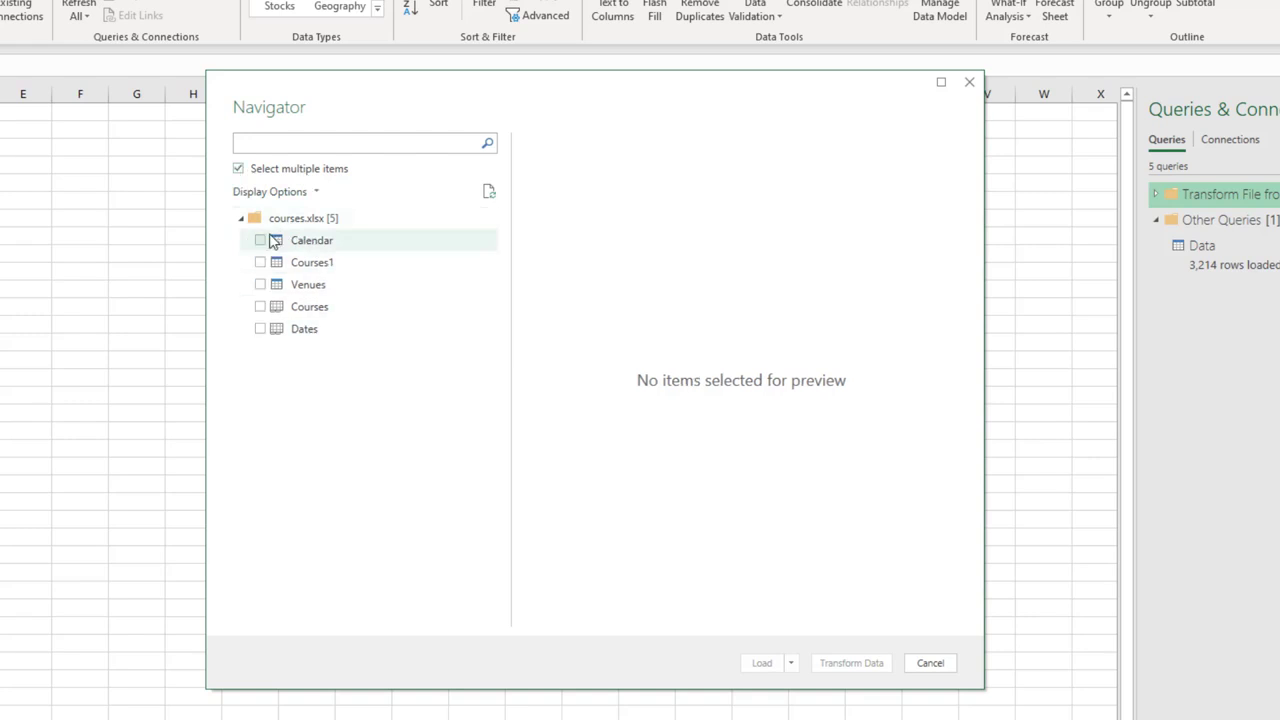
pyautogui.click(261, 240)
pyautogui.click(262, 263)
pyautogui.click(262, 285)
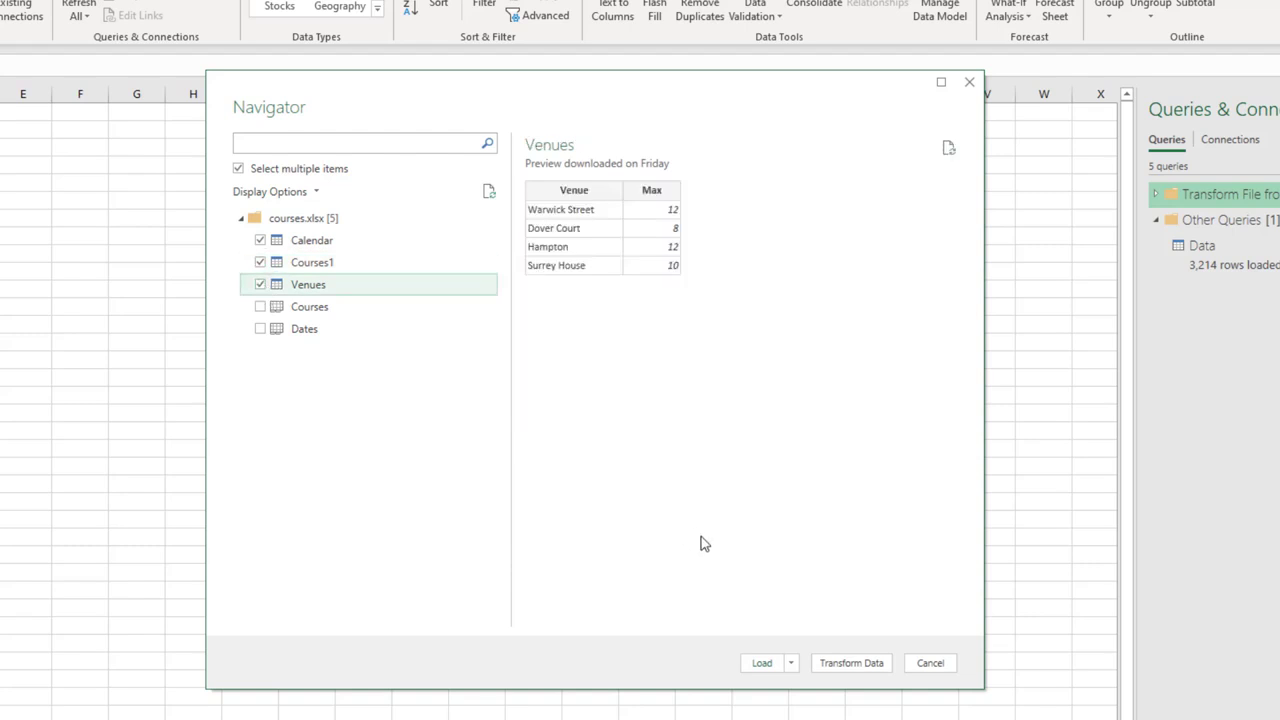
pyautogui.click(849, 663)
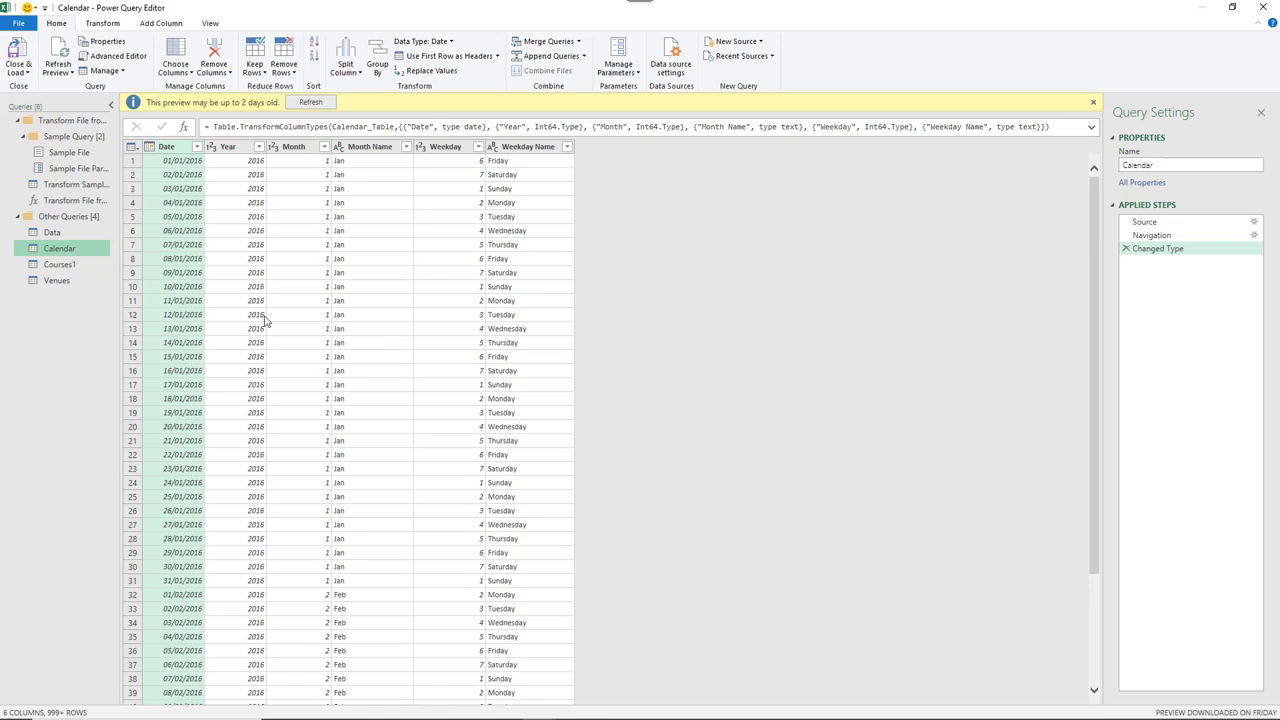
# Step: Rename the Courses1 query as Courses and check the Venues query
pyautogui.click(60, 265)
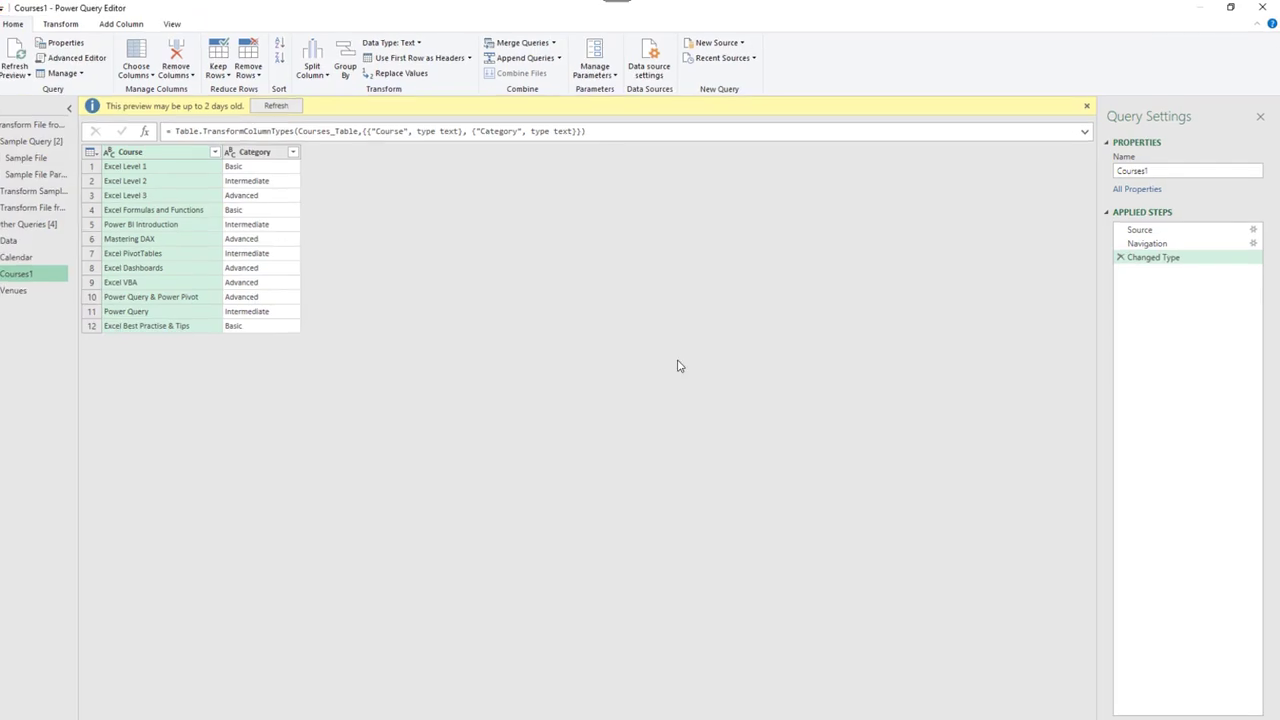
pyautogui.click(1161, 170)
pyautogui.press('BackSpace')
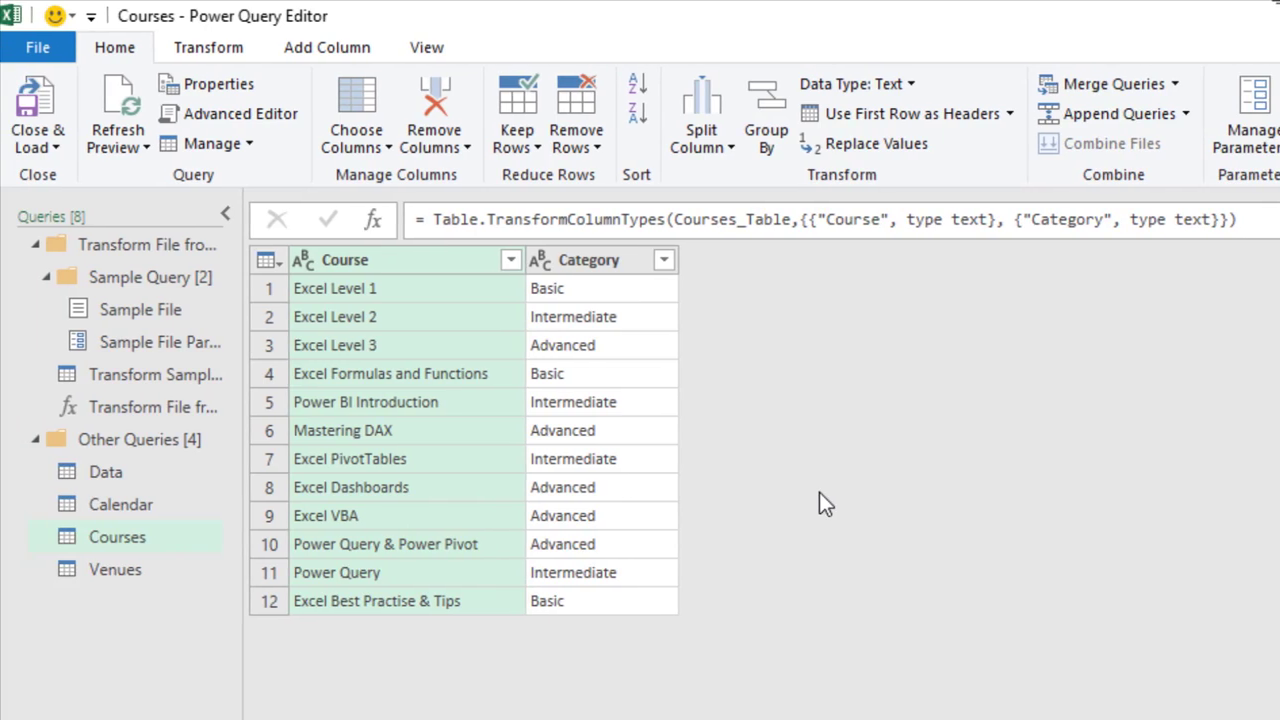
pyautogui.click(140, 566)
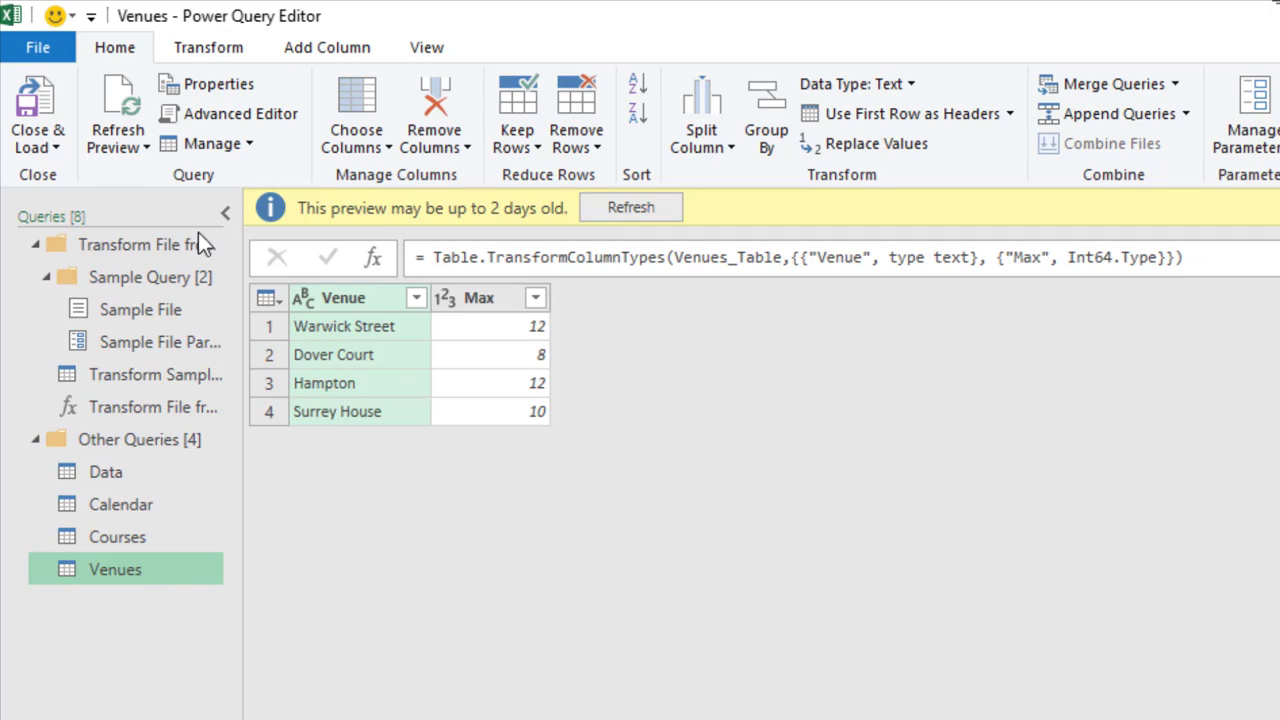
# Step: Load the Calendar, Courses and Venues queries as connections only and add them to the Data Model
pyautogui.click(45, 147)
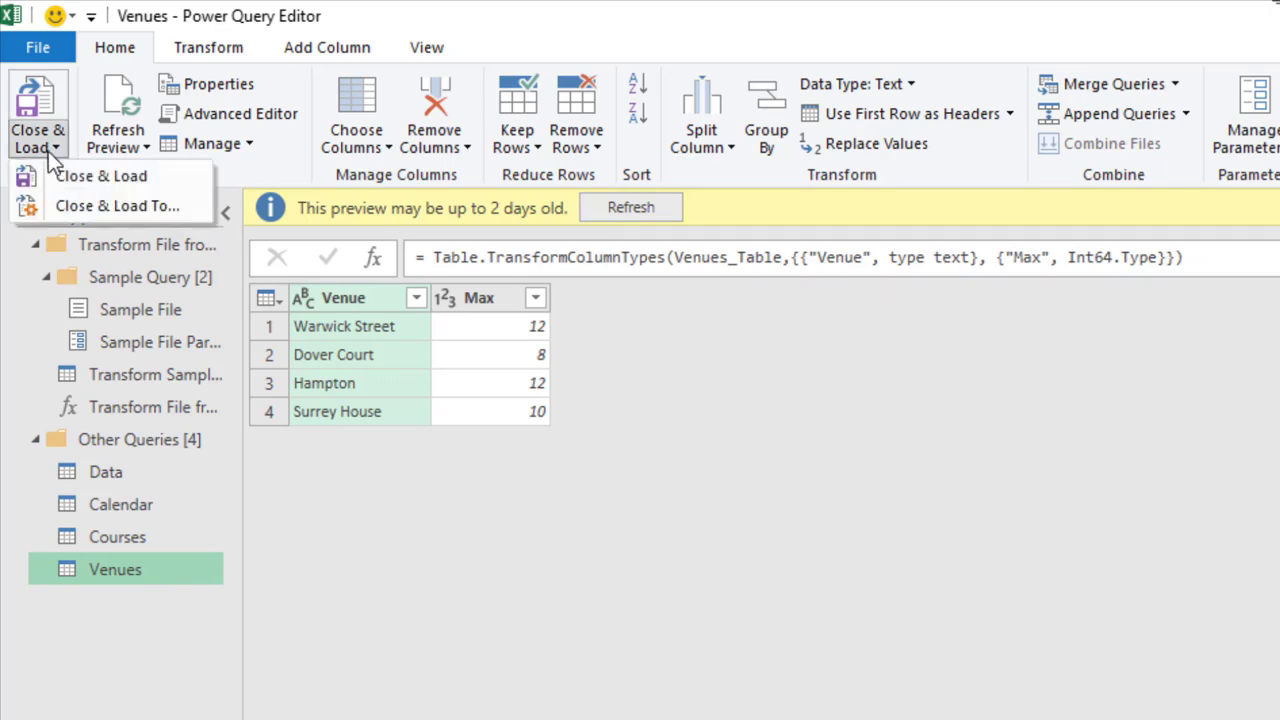
pyautogui.click(82, 205)
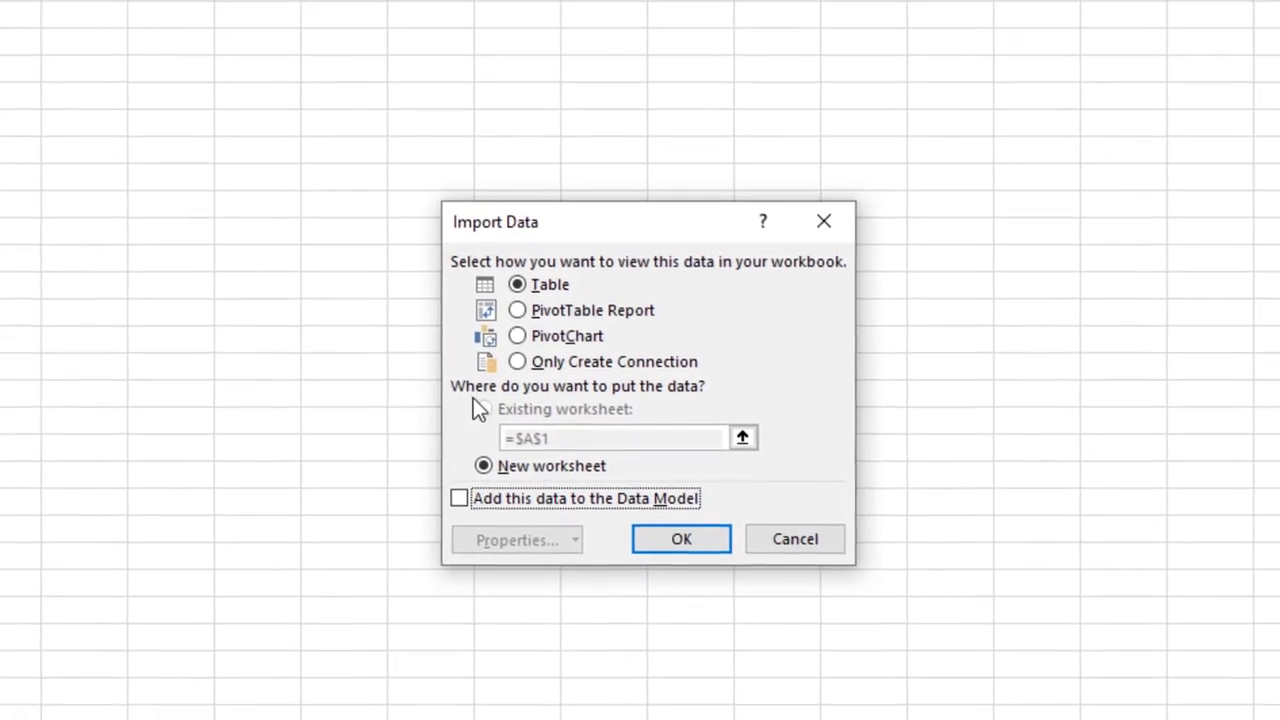
pyautogui.click(517, 361)
pyautogui.click(459, 498)
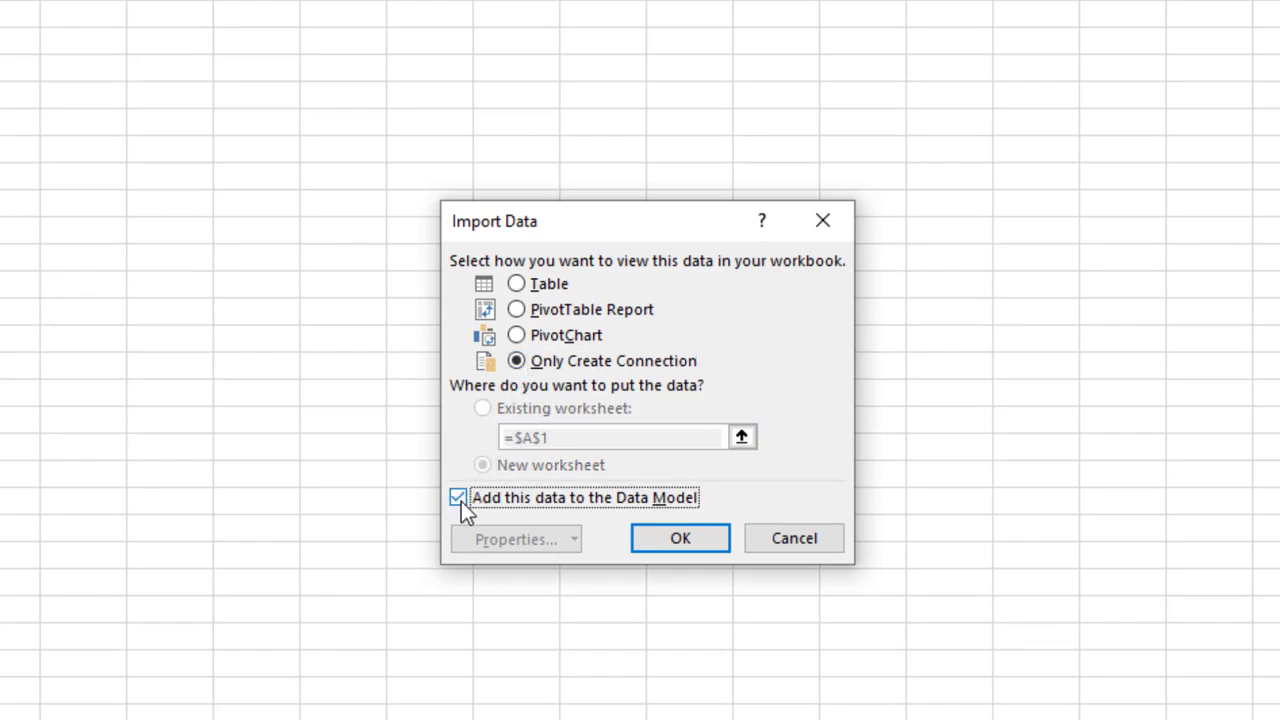
pyautogui.click(645, 545)
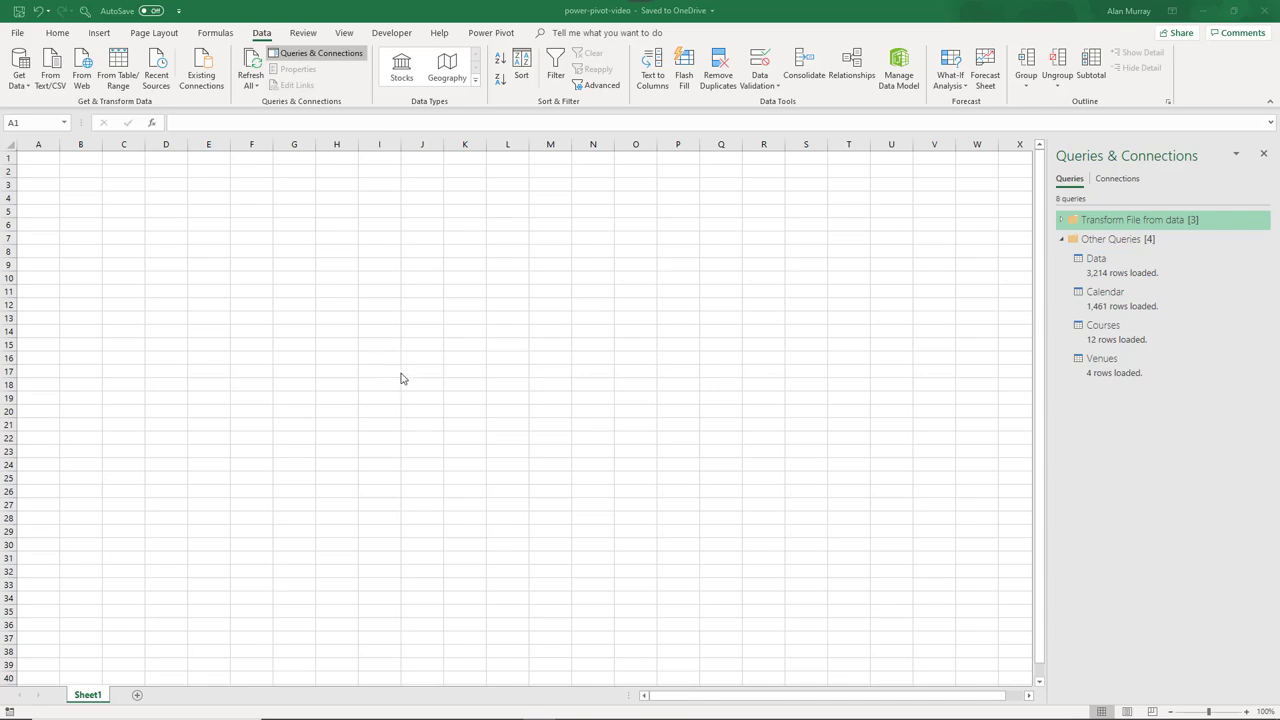
# Step: Insert a PivotTable based on the workbook's Data Model at cell A1 of the existing Sheet1
pyautogui.click(101, 33)
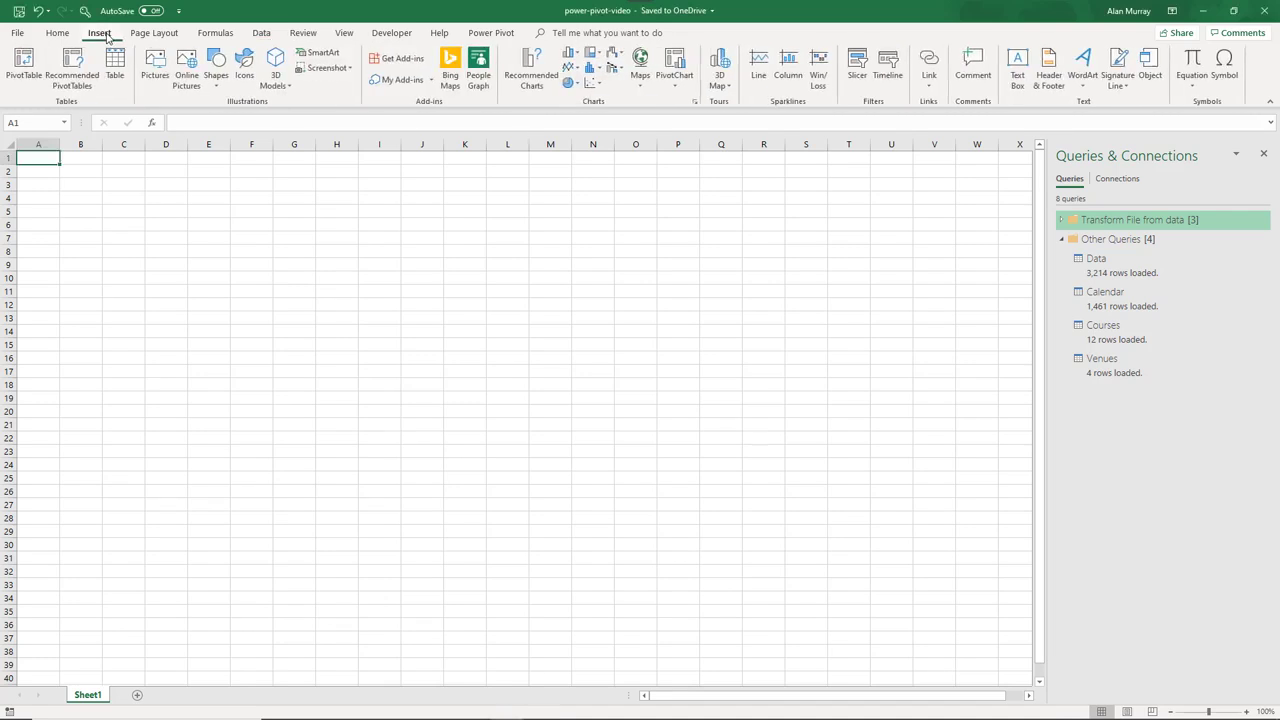
pyautogui.click(33, 82)
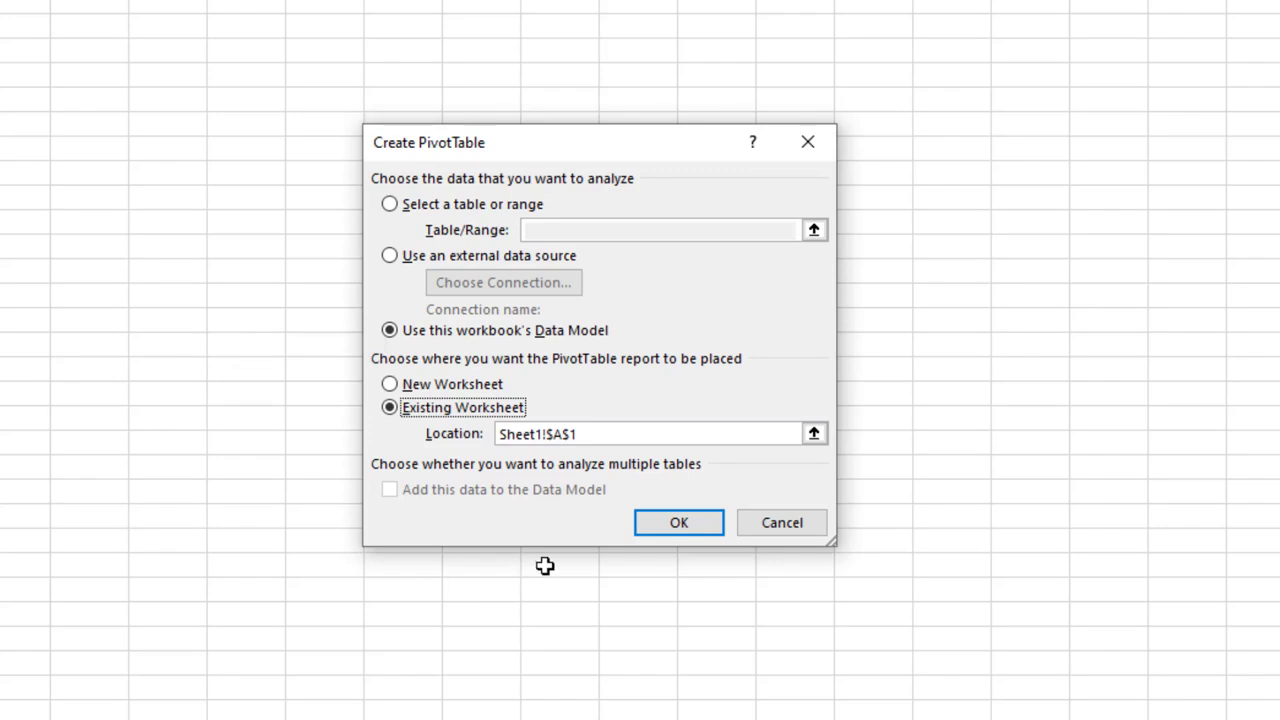
pyautogui.click(665, 526)
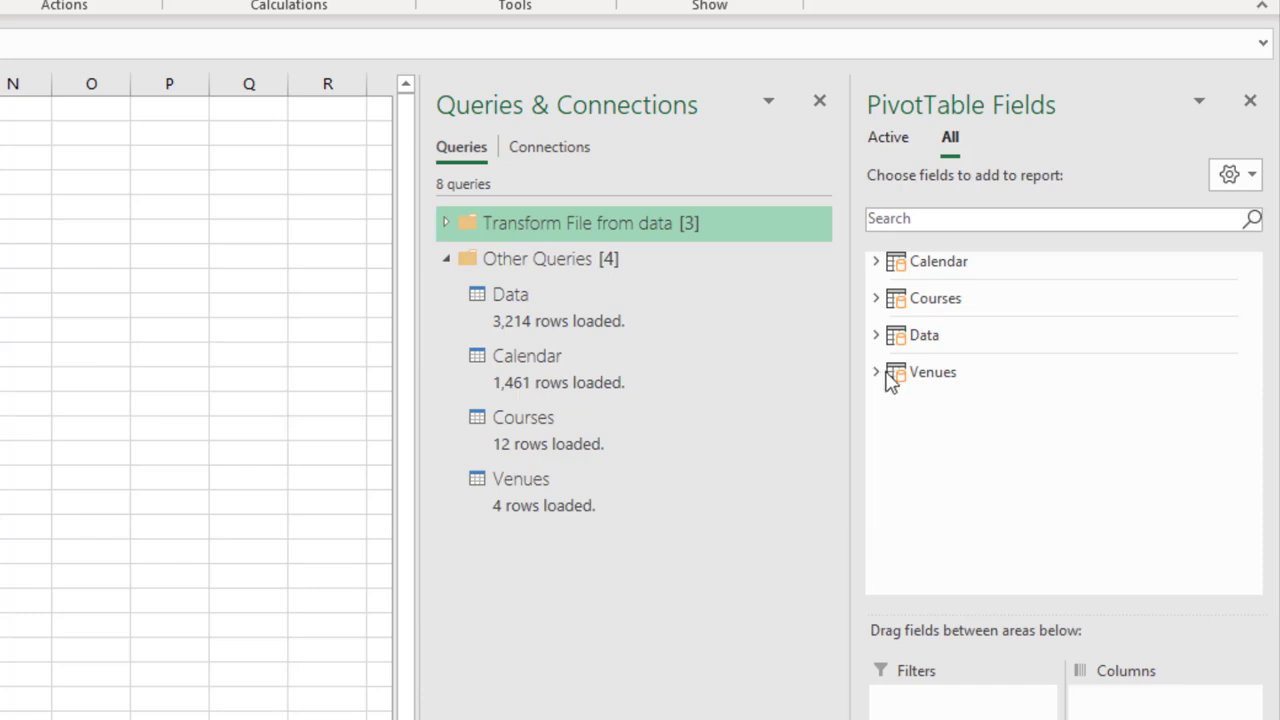
# Step: Add Course from the Courses table as PivotTable rows and Attendees from the Data table as summed values
pyautogui.click(875, 300)
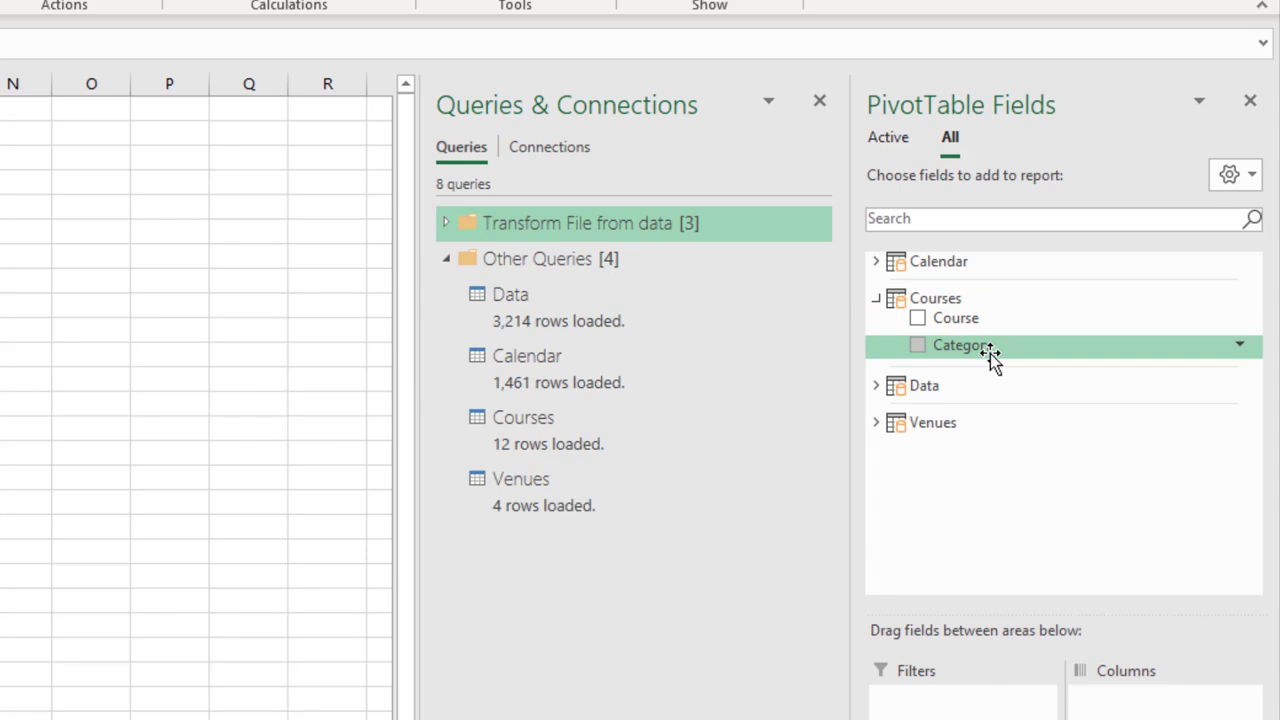
pyautogui.moveTo(975, 318); pyautogui.dragTo(959, 509)
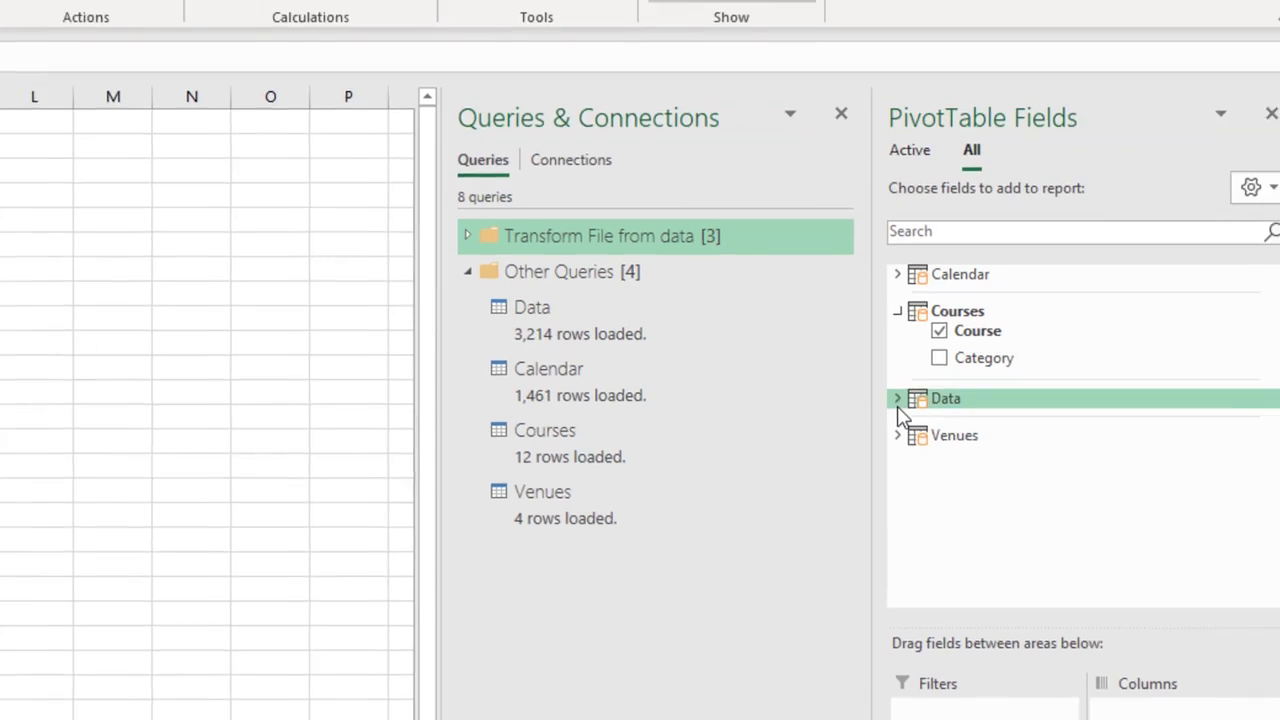
pyautogui.click(878, 398)
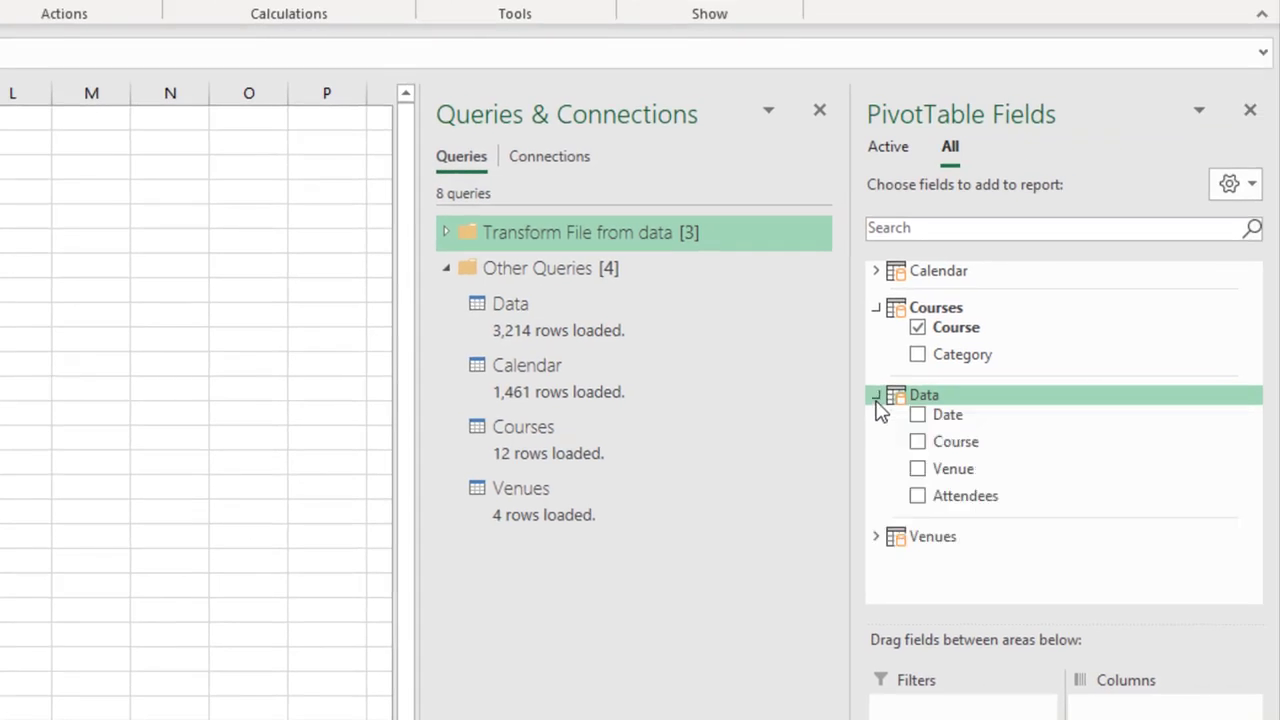
pyautogui.moveTo(991, 505); pyautogui.dragTo(1180, 719)
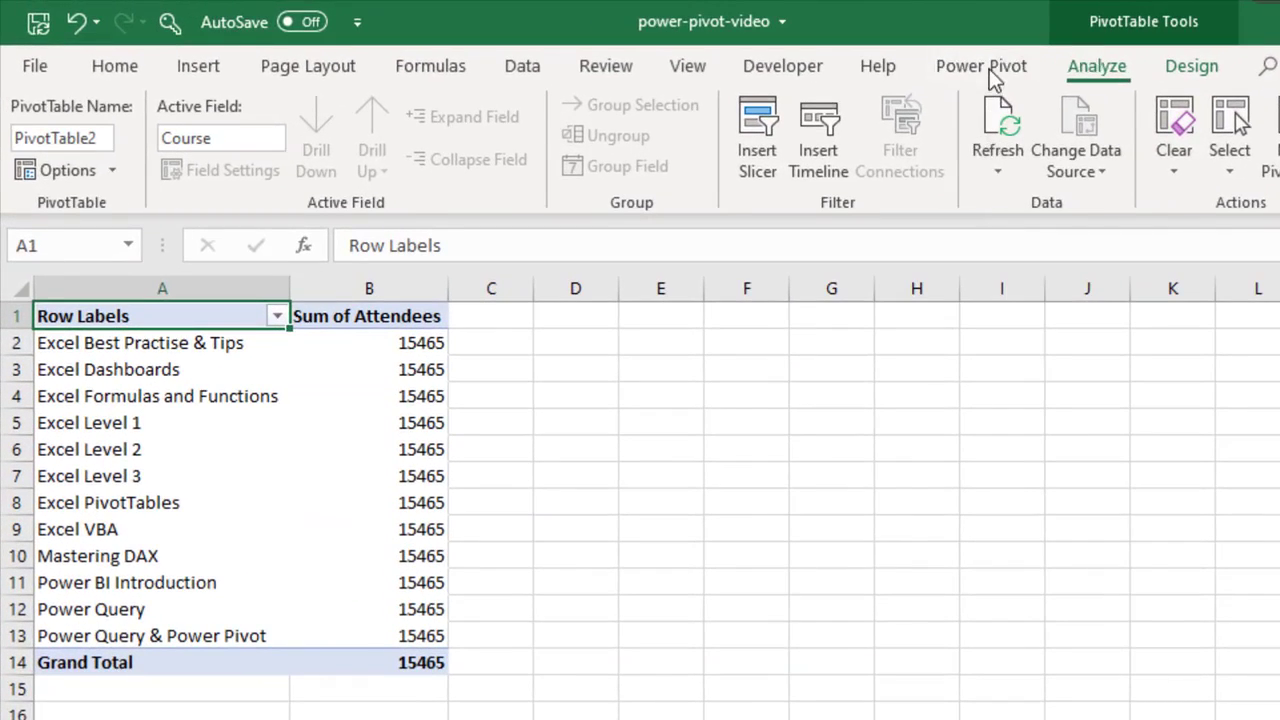
# Step: Open the Power Pivot data model, examine its tables in Diagram View, and return to Data View
pyautogui.click(991, 72)
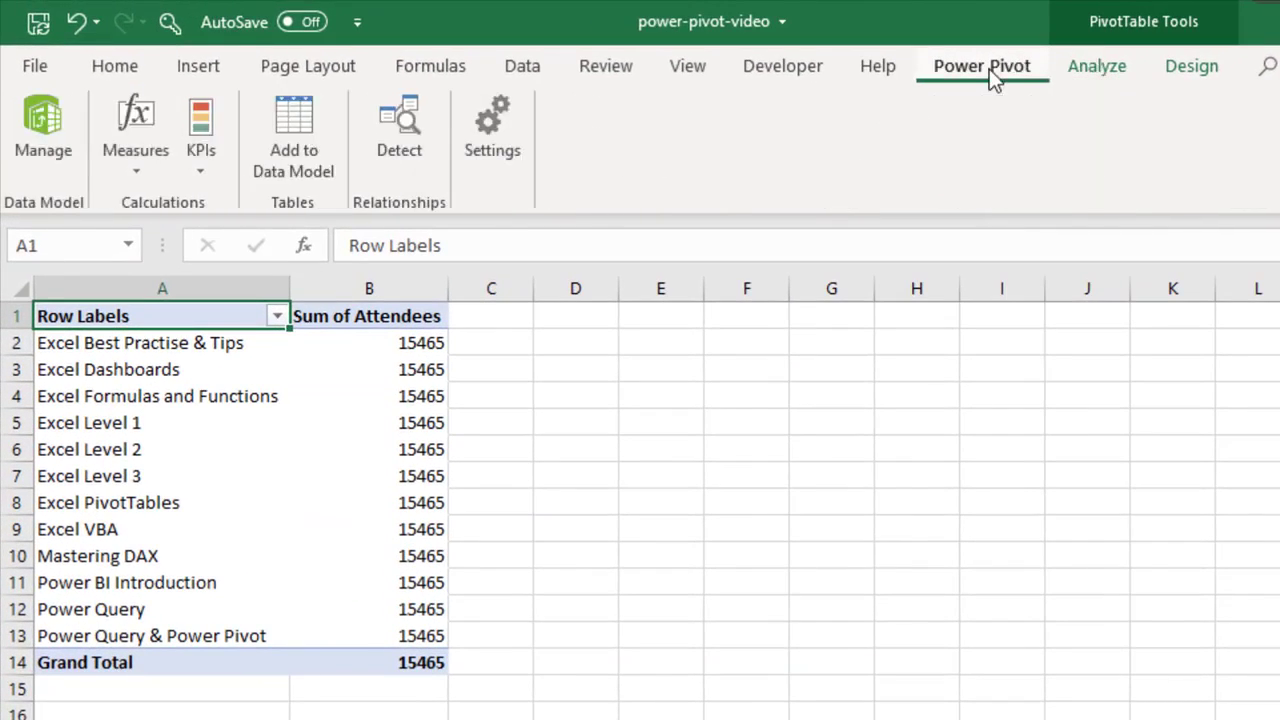
pyautogui.click(55, 125)
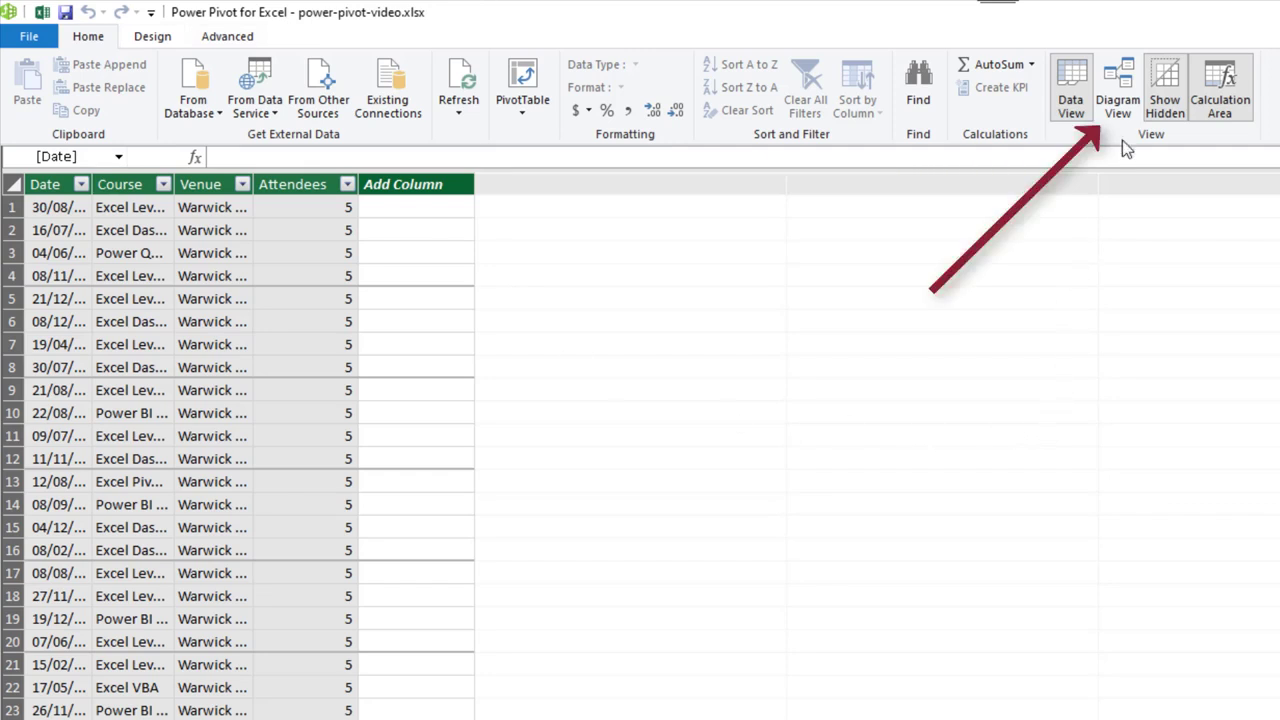
pyautogui.click(1118, 106)
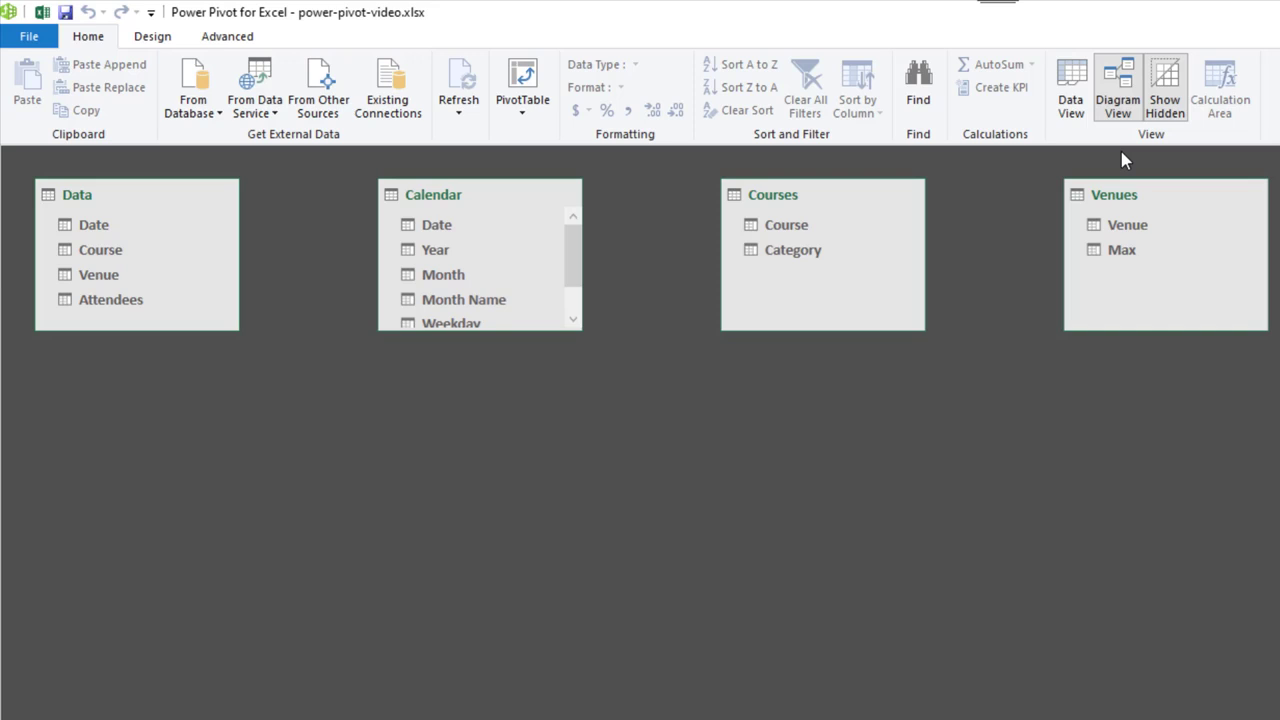
pyautogui.click(1073, 112)
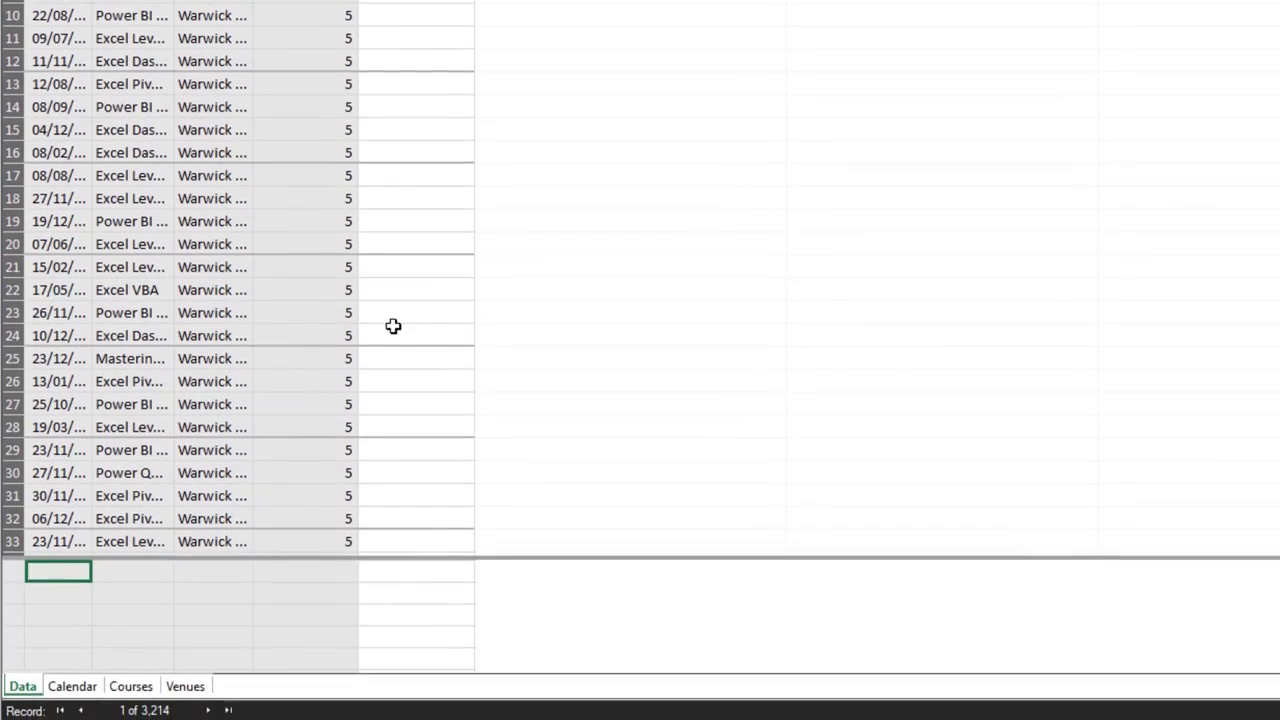
# Step: View the Calendar table in the data model, return to Excel and remove Course and Sum of Attendees from the PivotTable
pyautogui.click(82, 683)
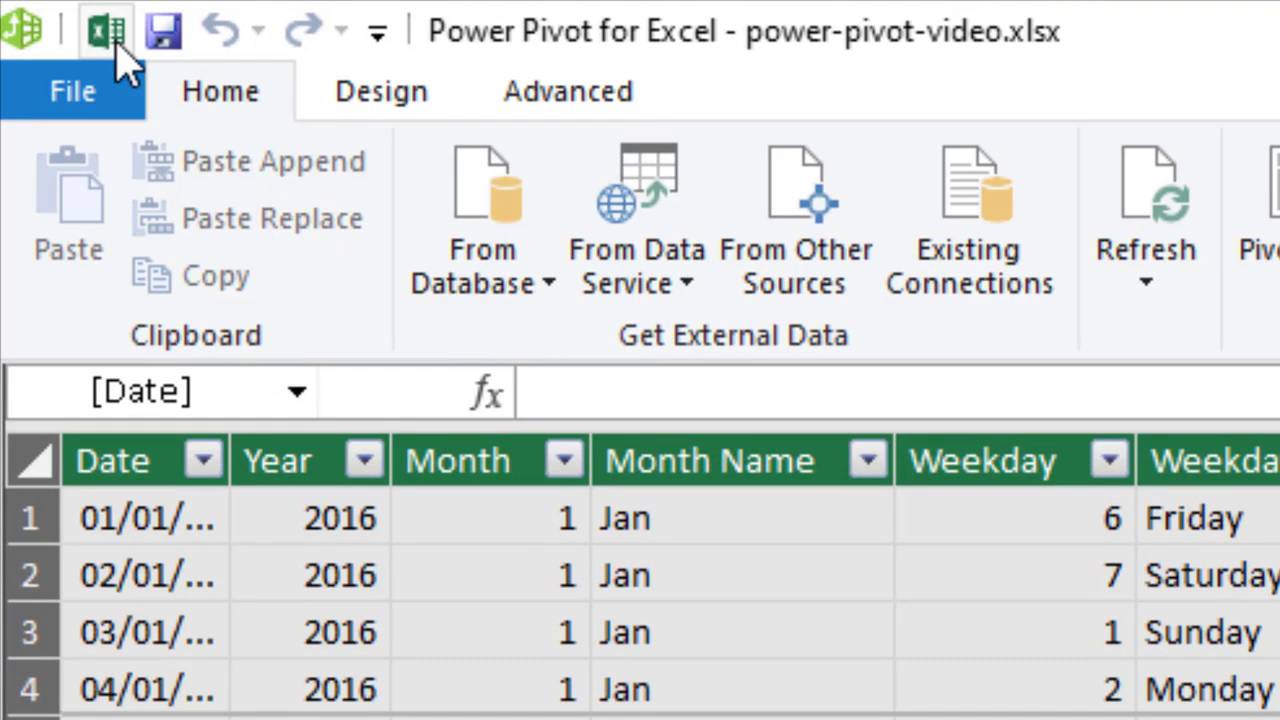
pyautogui.click(110, 36)
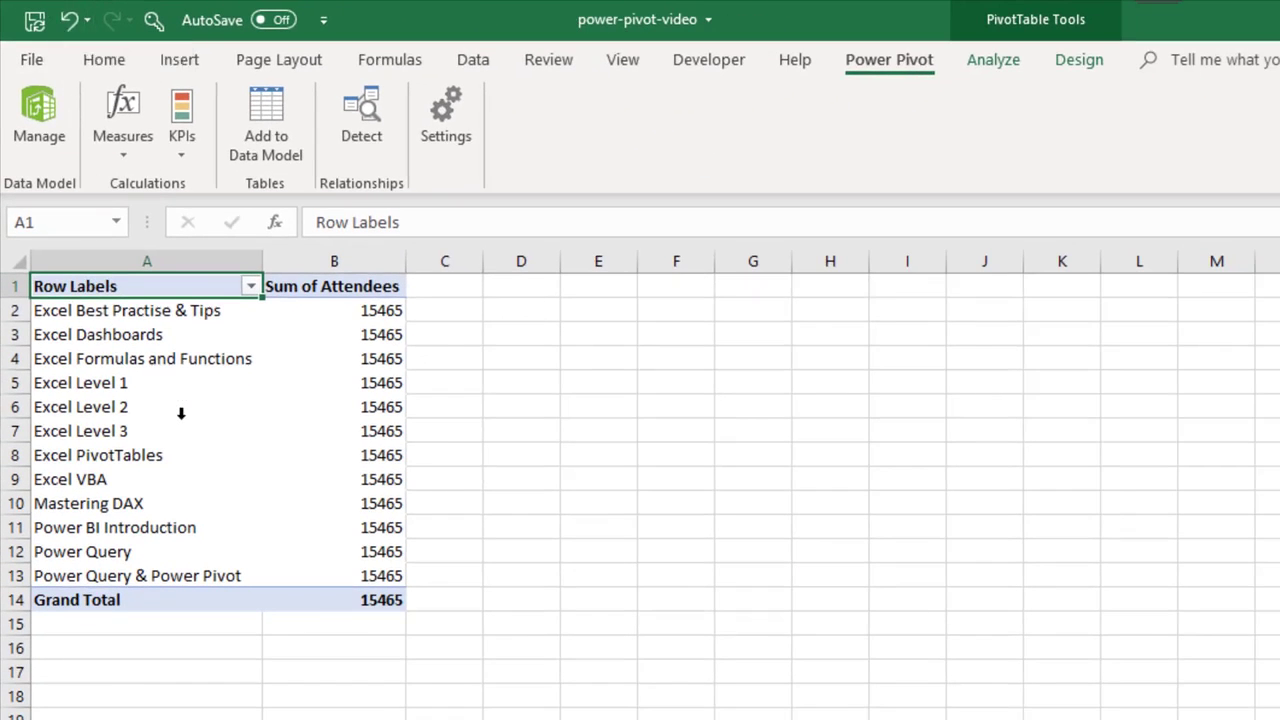
pyautogui.moveTo(274, 443)
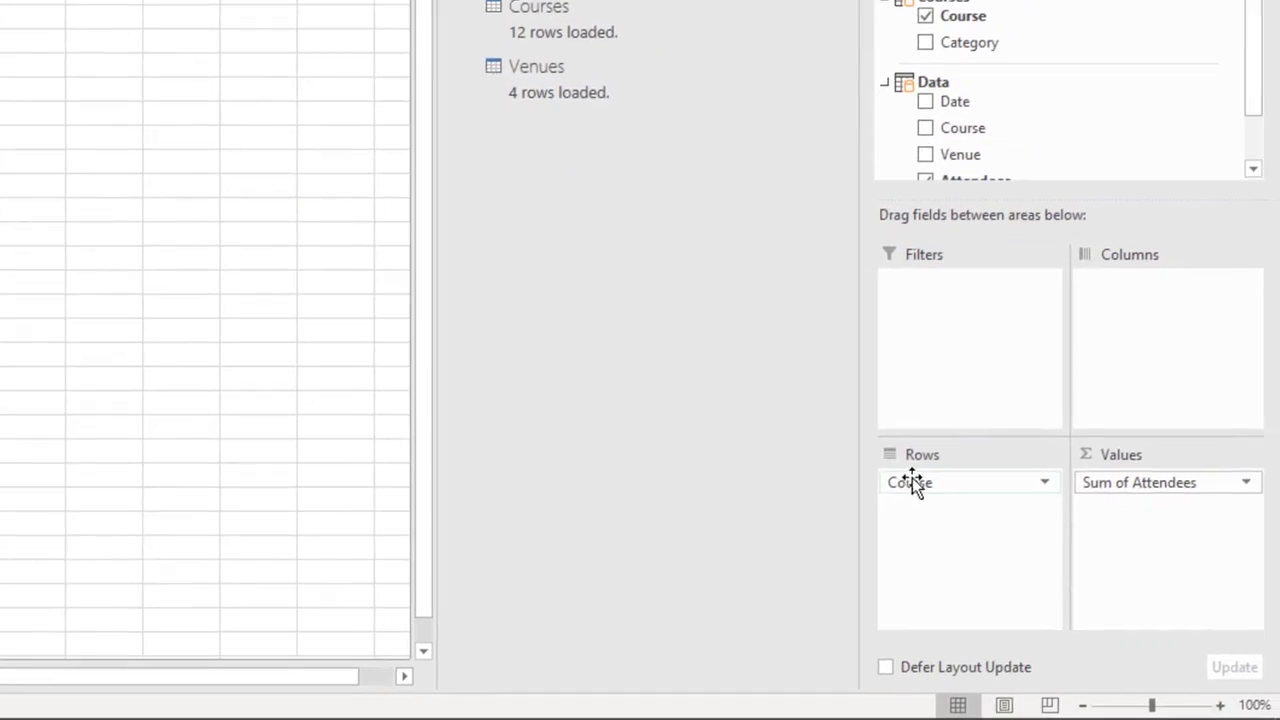
pyautogui.moveTo(912, 480); pyautogui.dragTo(763, 446)
pyautogui.moveTo(1115, 482); pyautogui.dragTo(743, 429)
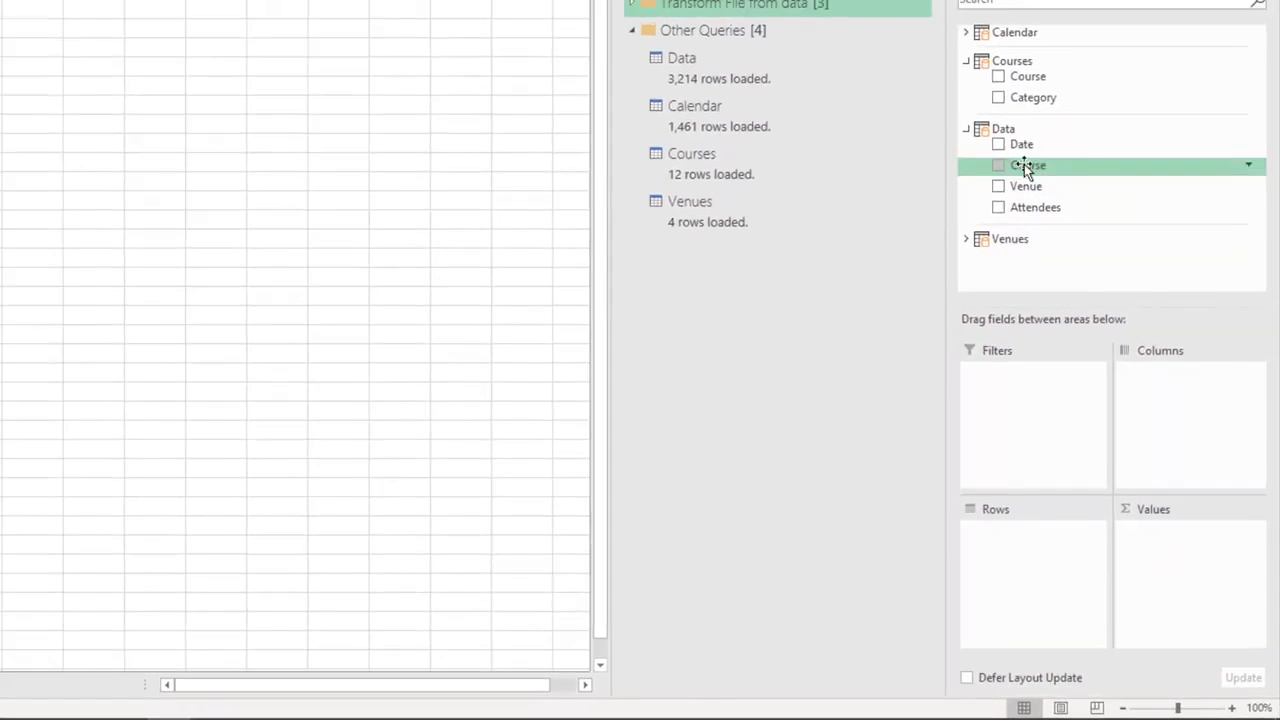
# Step: Try Weekday Name and Month Name from the Calendar table in turn as PivotTable rows, removing each again
pyautogui.click(966, 33)
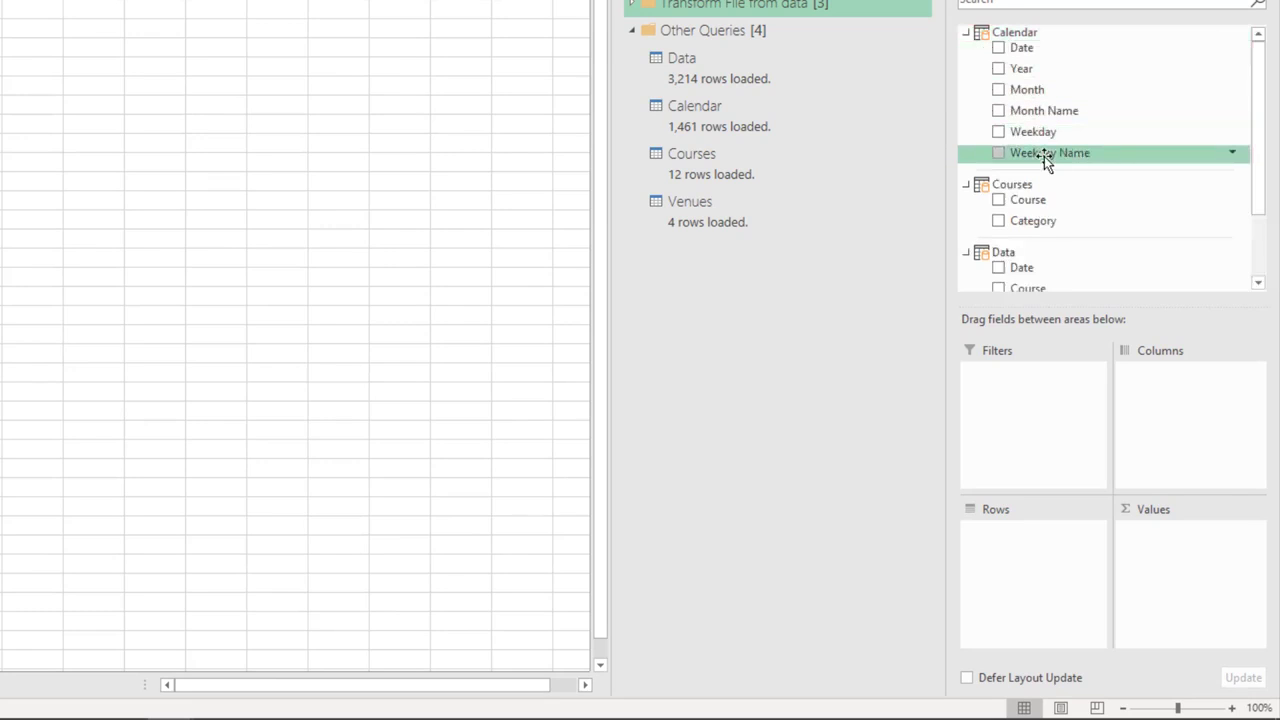
pyautogui.moveTo(1044, 156); pyautogui.dragTo(998, 418)
pyautogui.moveTo(990, 567); pyautogui.dragTo(994, 566)
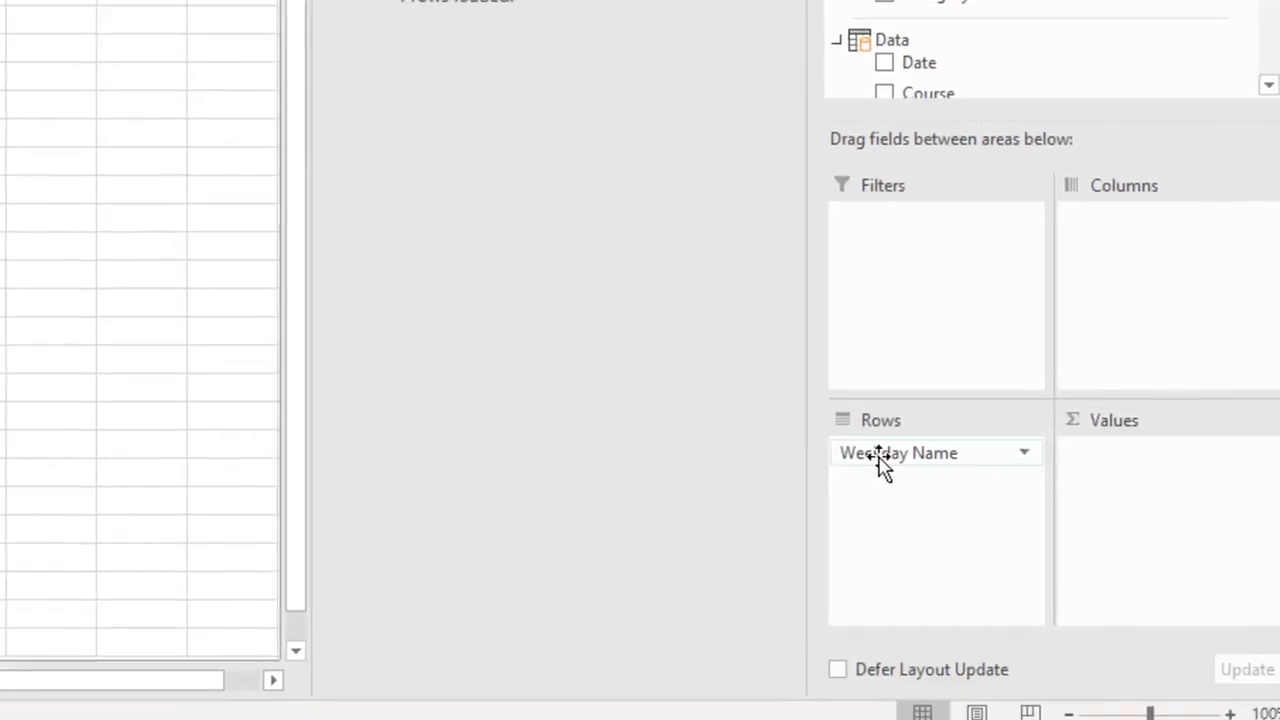
pyautogui.moveTo(880, 457); pyautogui.dragTo(700, 363)
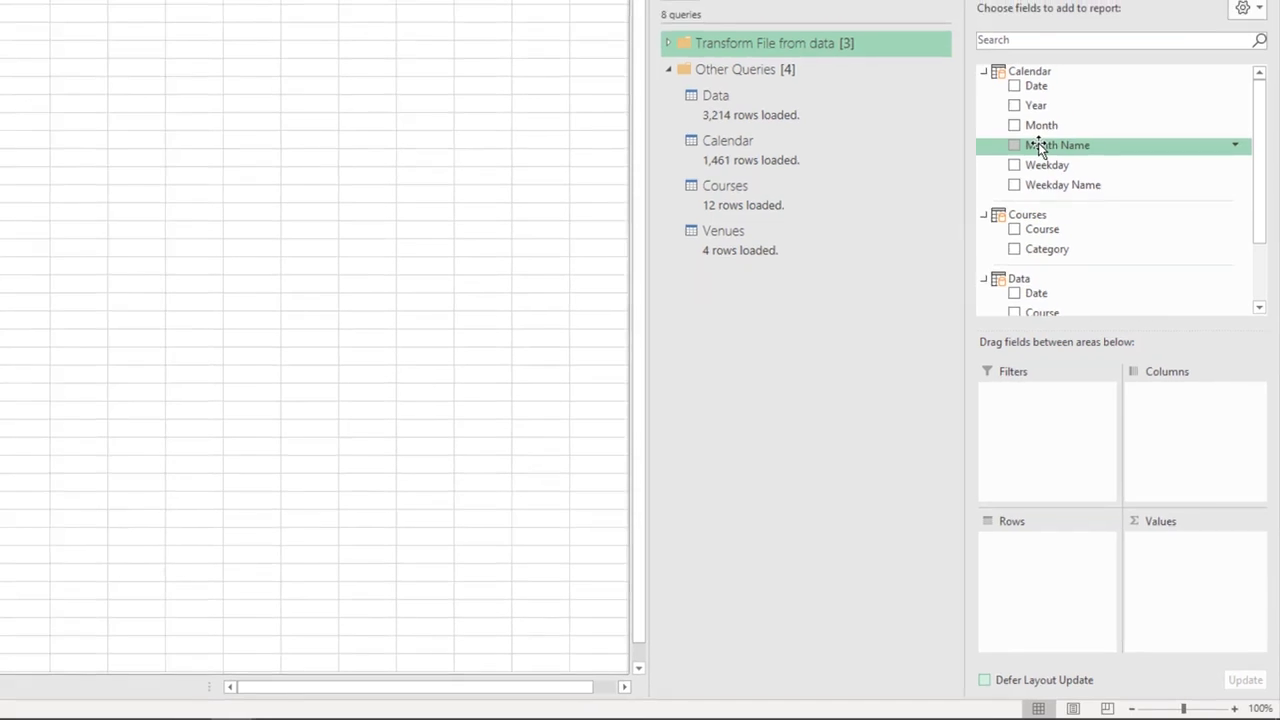
pyautogui.moveTo(1037, 143); pyautogui.dragTo(1031, 590)
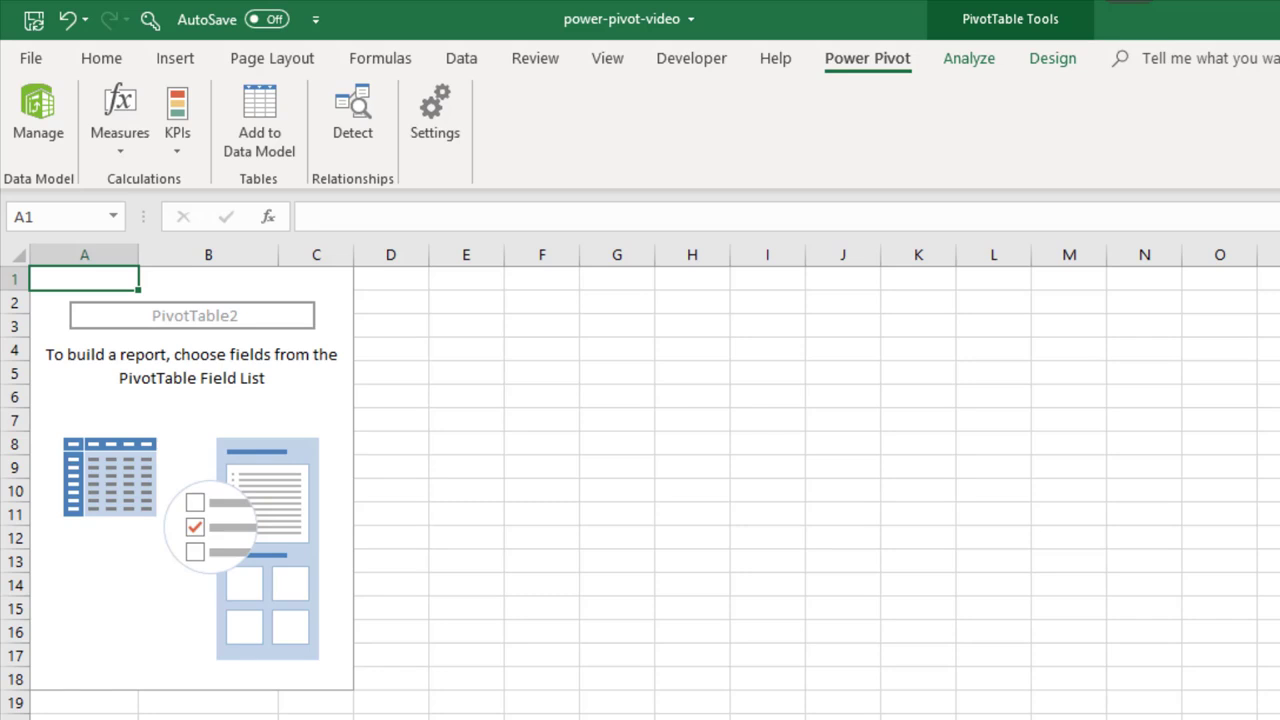
# Step: Open the Power Pivot data model and set the Calendar table's Month Name column to sort by Month
pyautogui.click(48, 143)
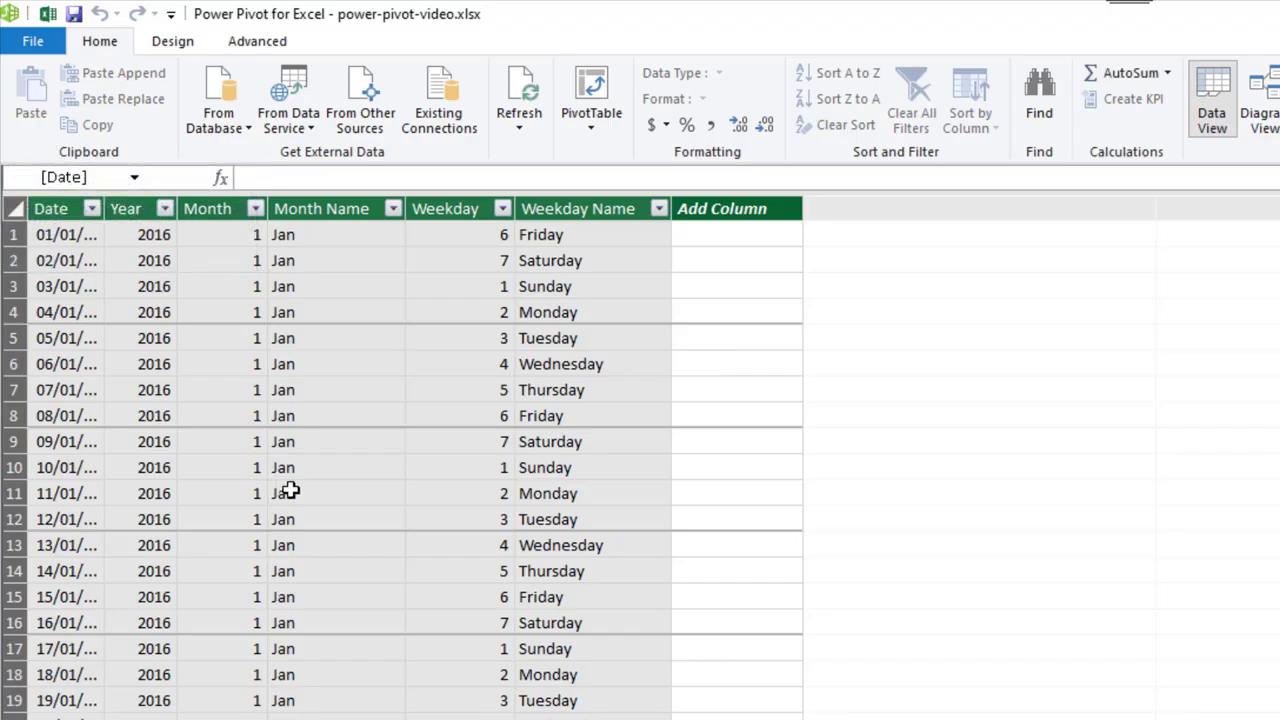
pyautogui.click(336, 208)
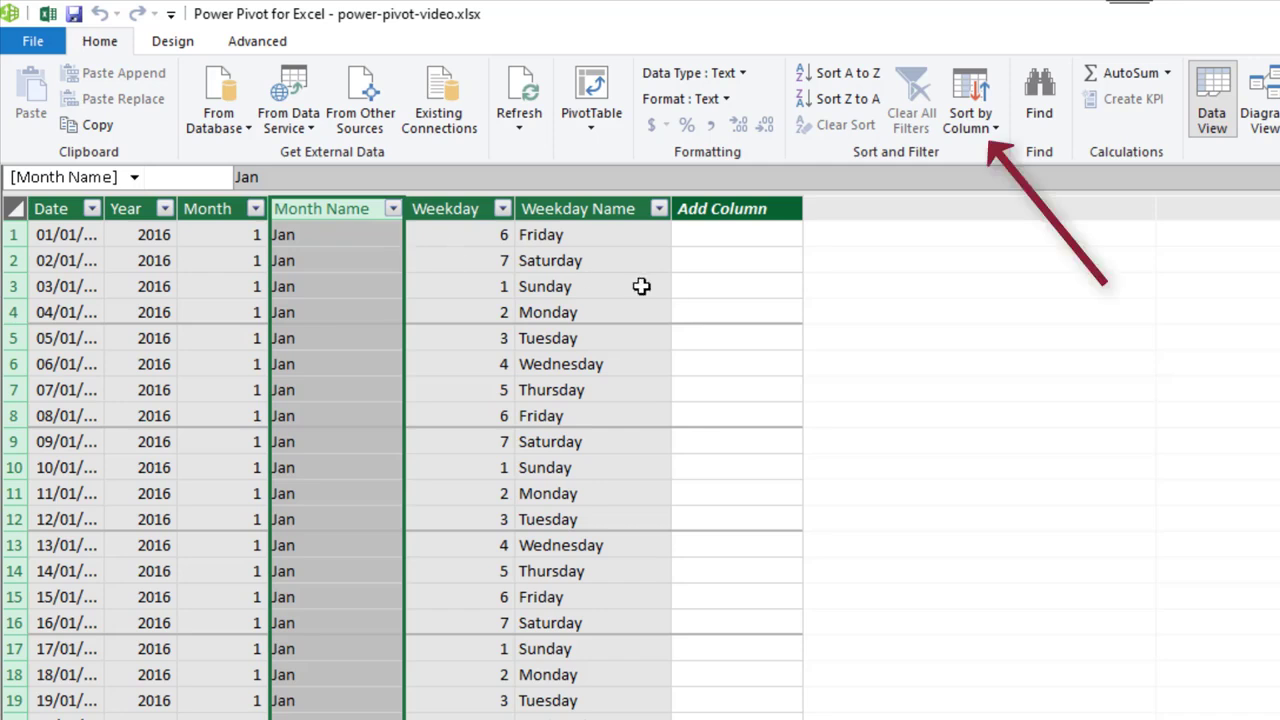
pyautogui.click(990, 130)
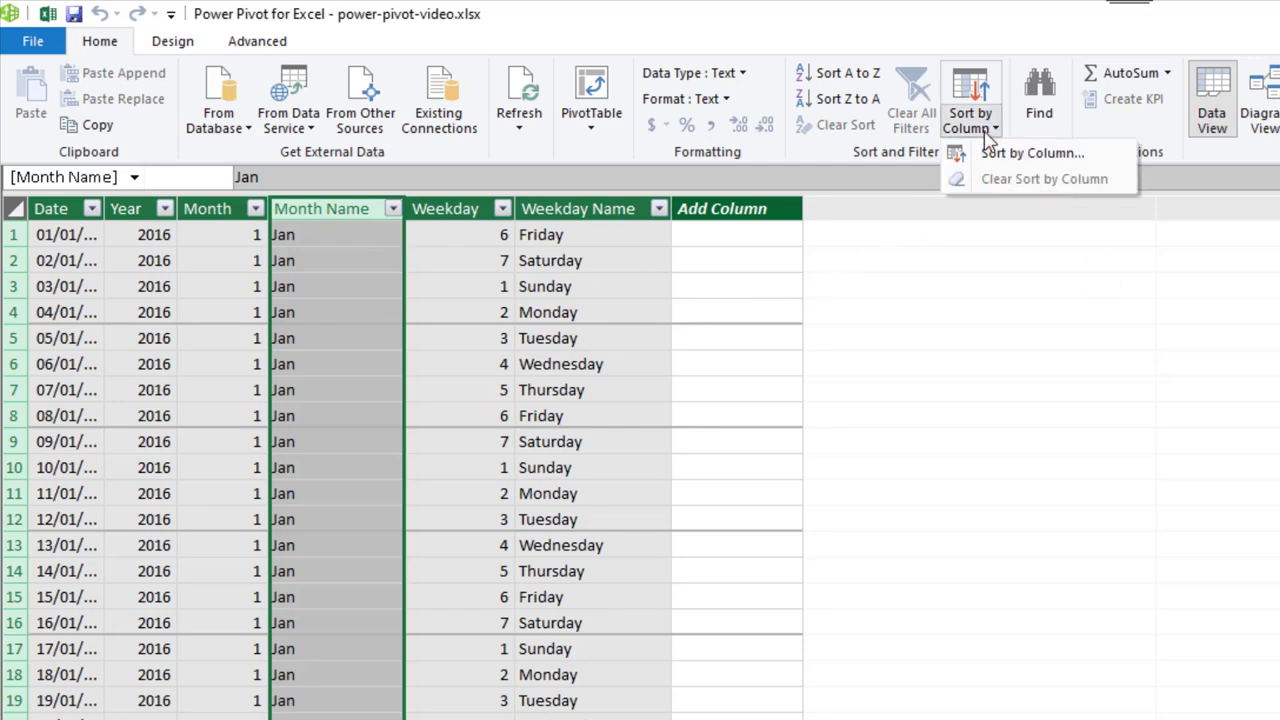
pyautogui.click(975, 153)
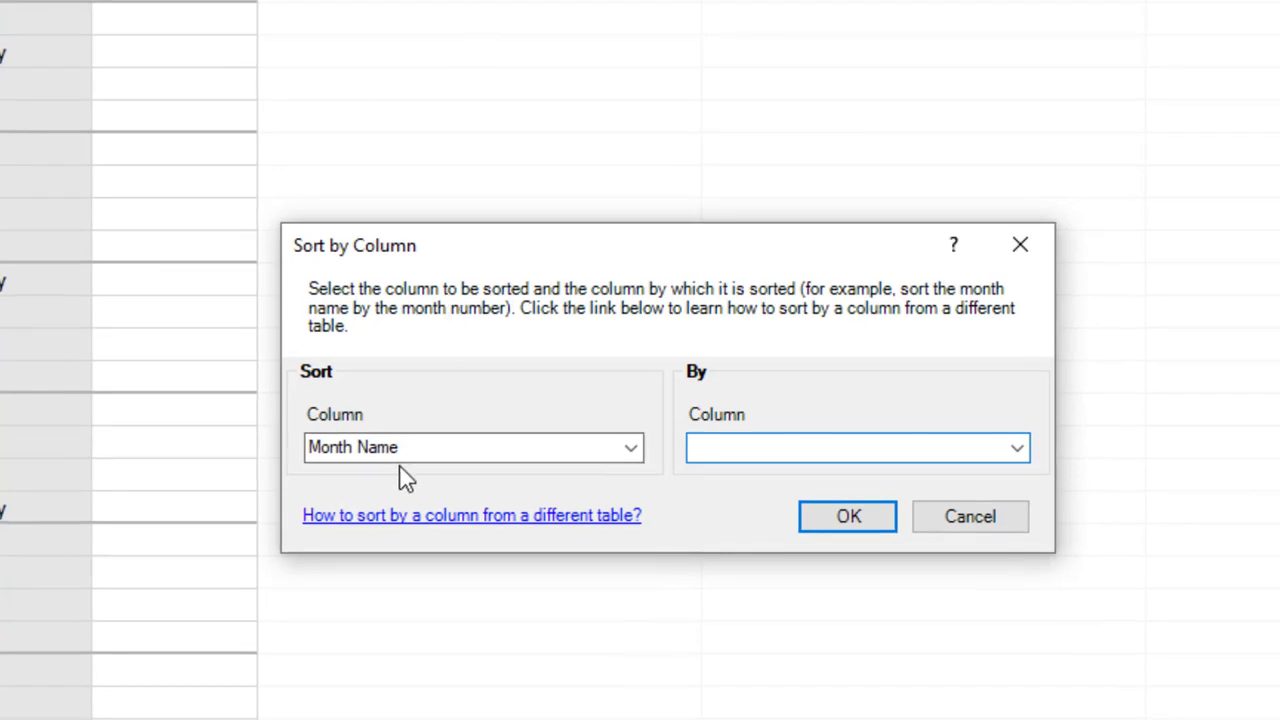
pyautogui.click(1018, 450)
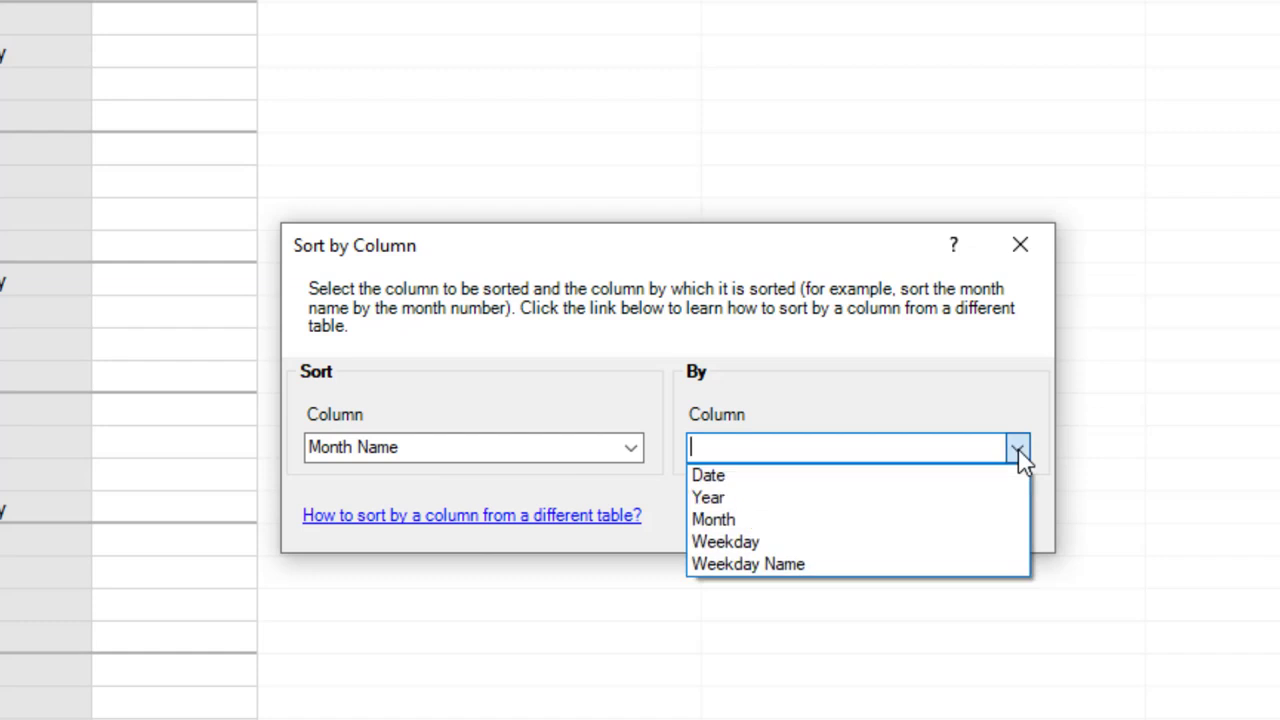
pyautogui.click(736, 524)
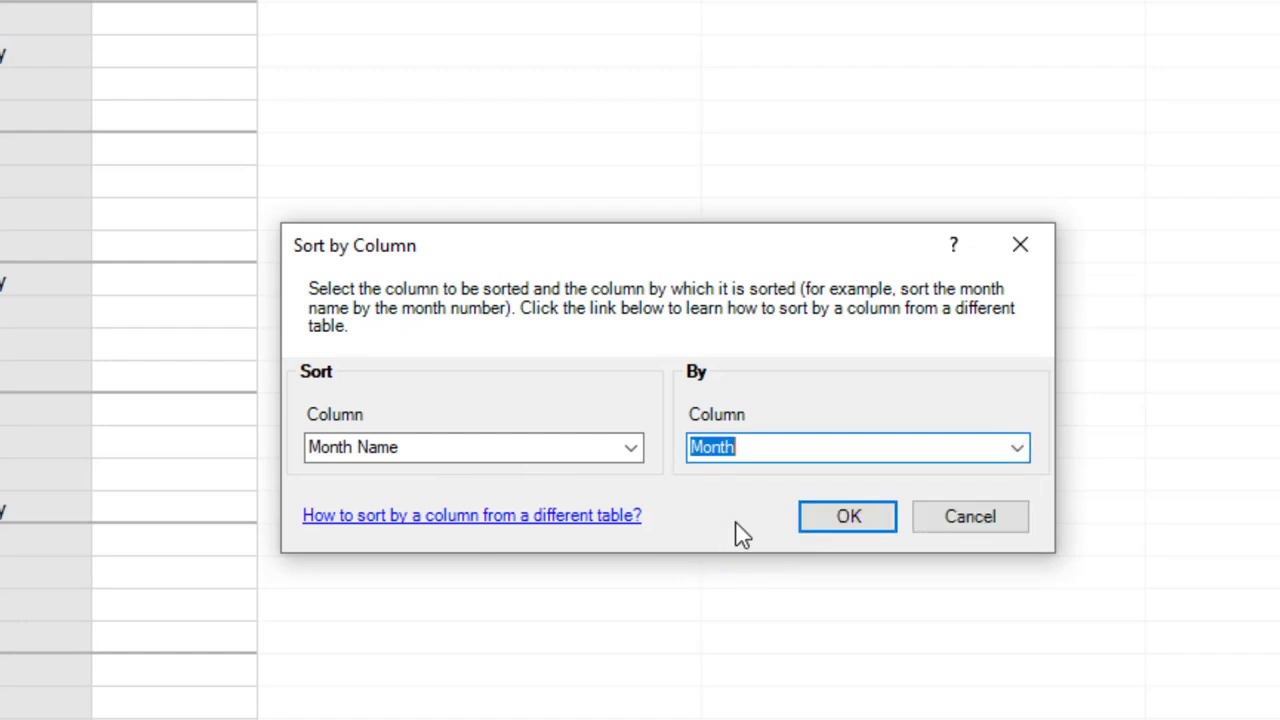
pyautogui.click(826, 518)
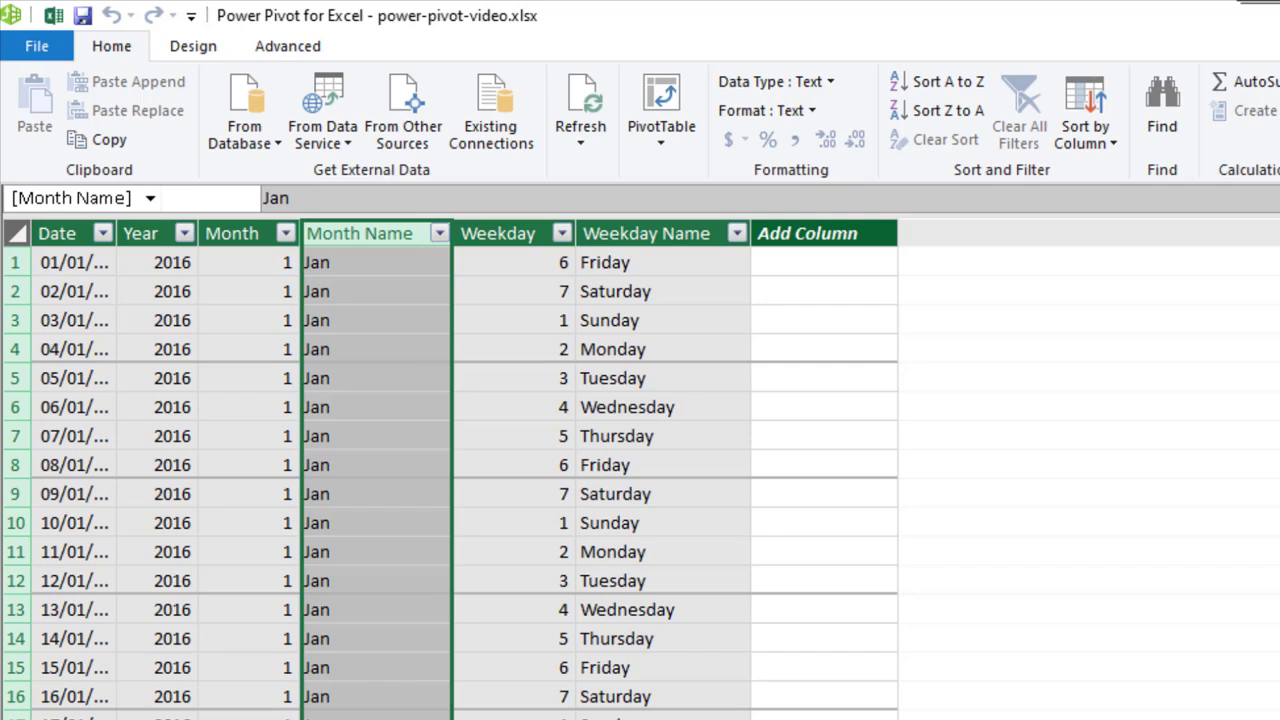
# Step: Set the Calendar table's Weekday Name column to sort by the Weekday column
pyautogui.click(658, 230)
pyautogui.click(1095, 140)
pyautogui.click(1097, 171)
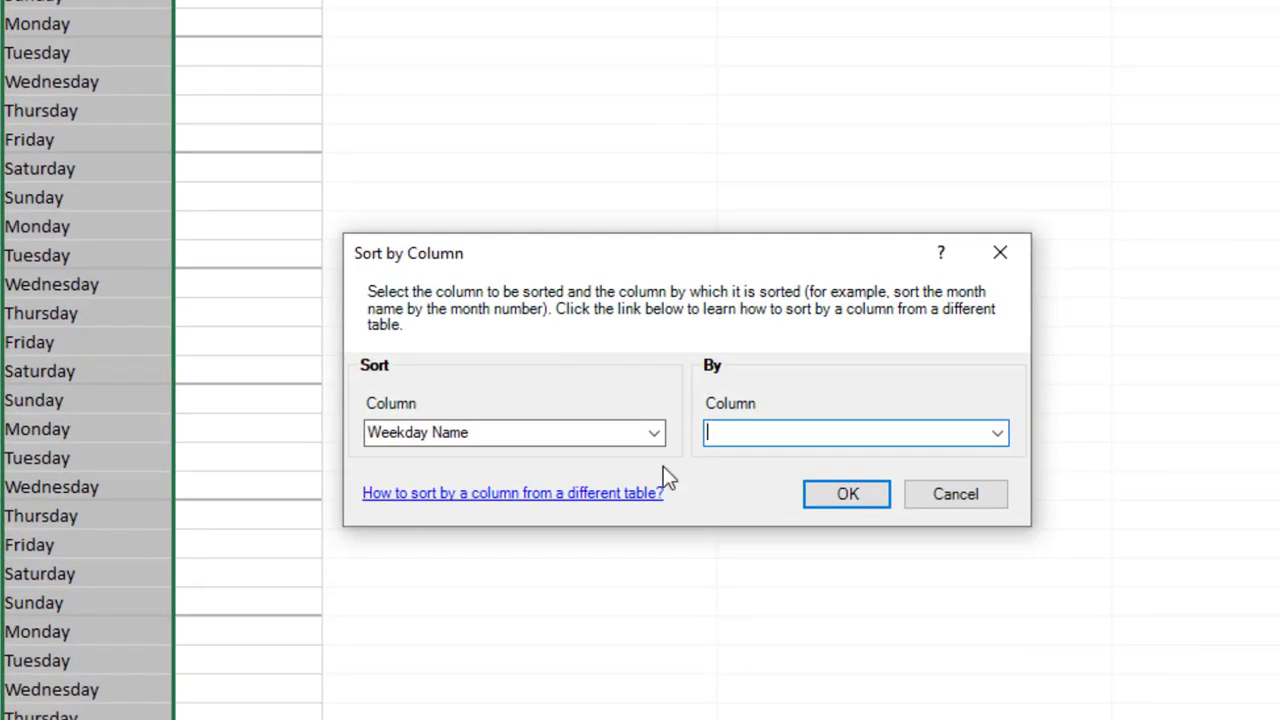
pyautogui.click(998, 435)
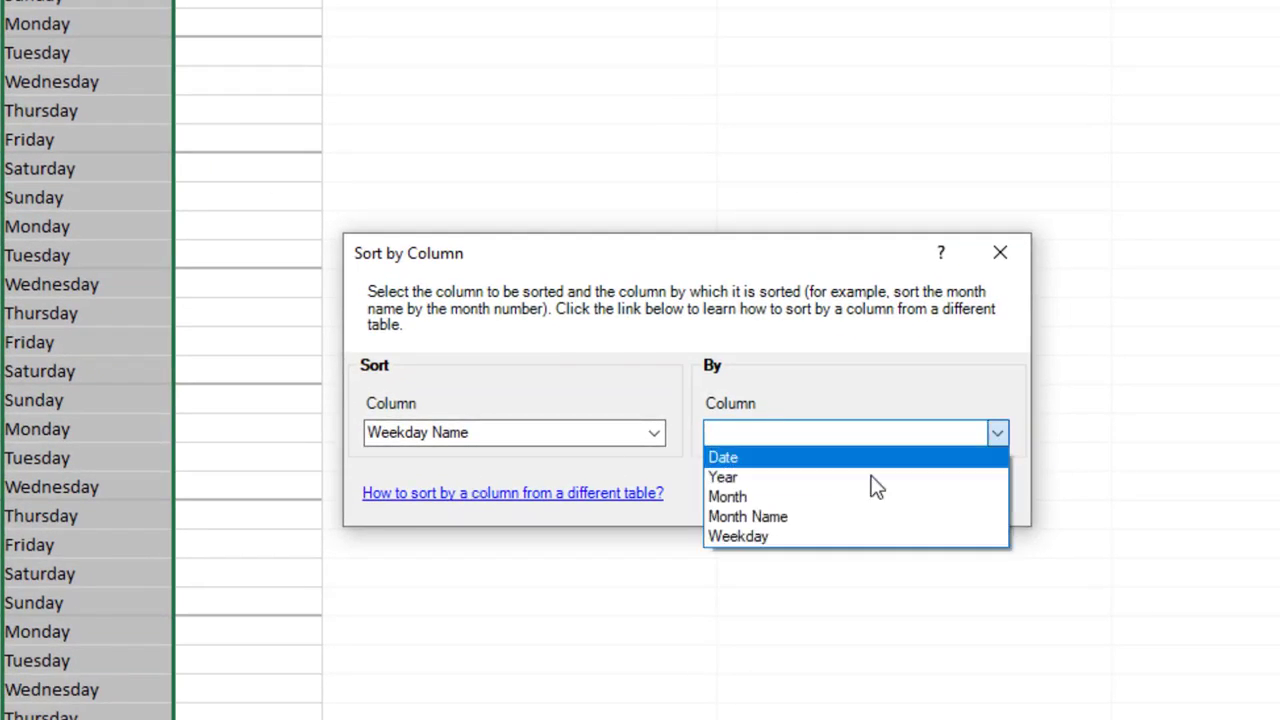
pyautogui.click(764, 535)
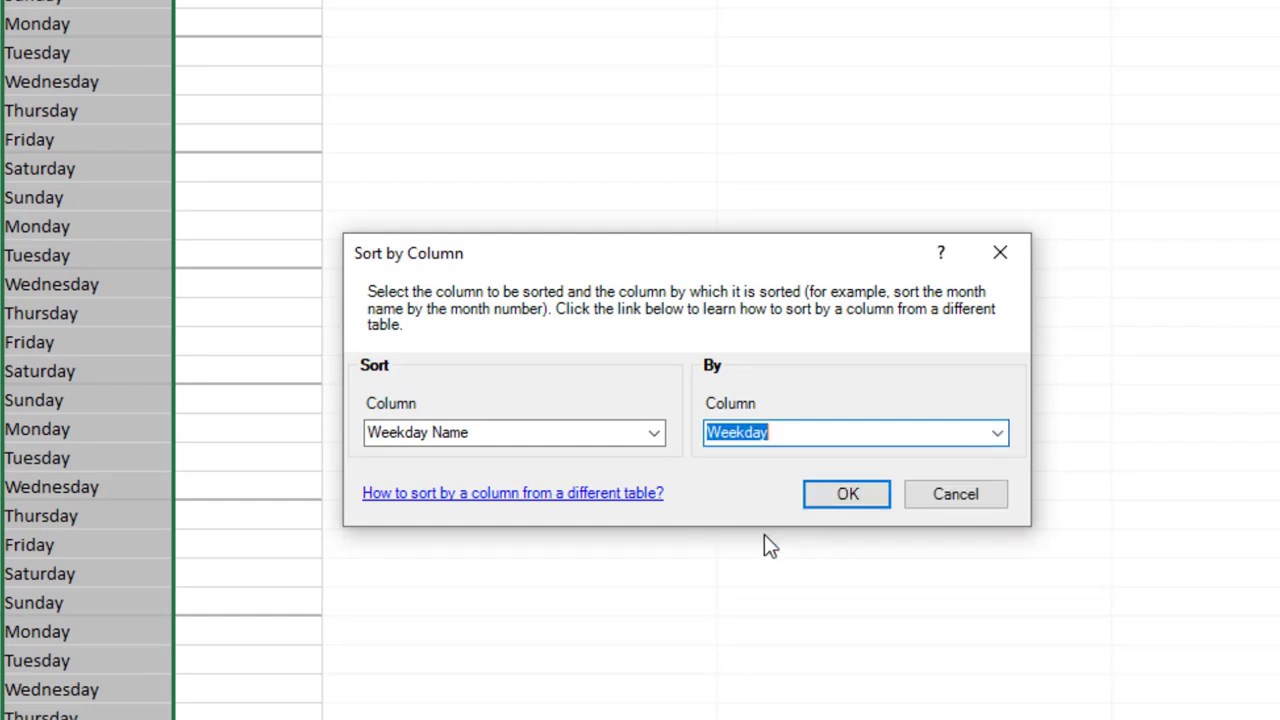
pyautogui.click(840, 497)
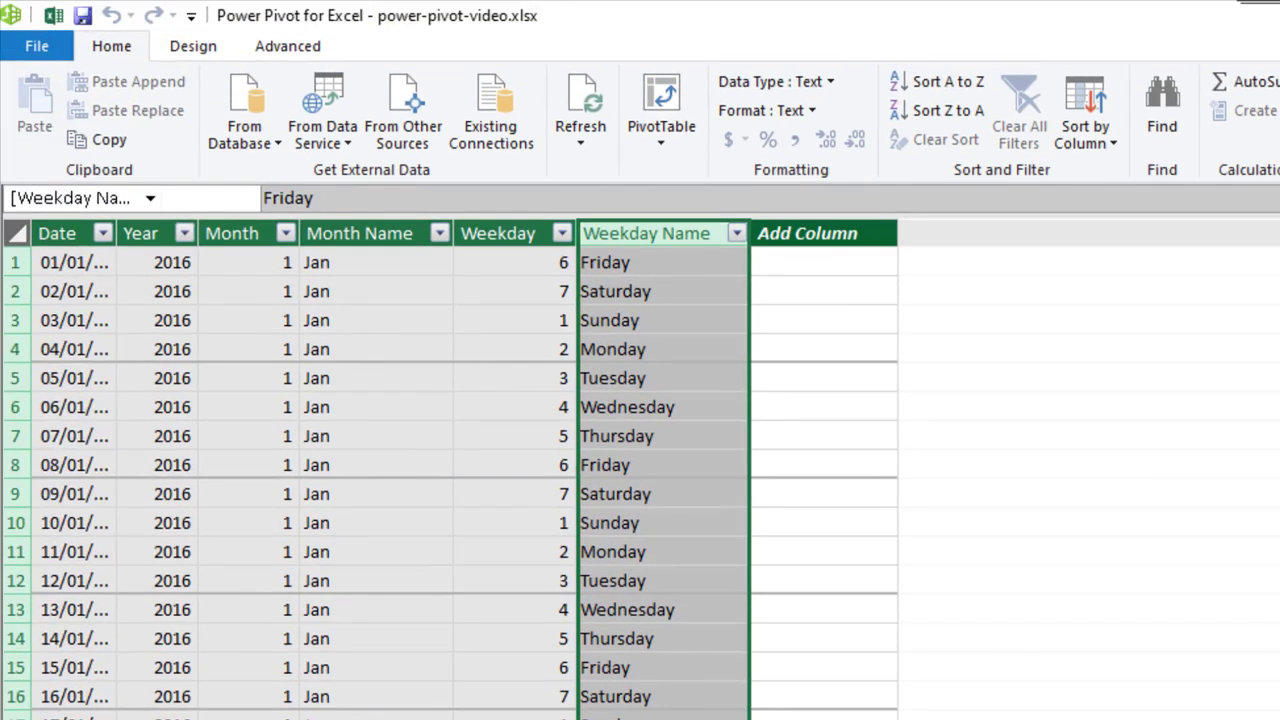
# Step: Return to Excel and check the order of Month Name and Weekday Name as PivotTable rows, removing each again
pyautogui.click(58, 22)
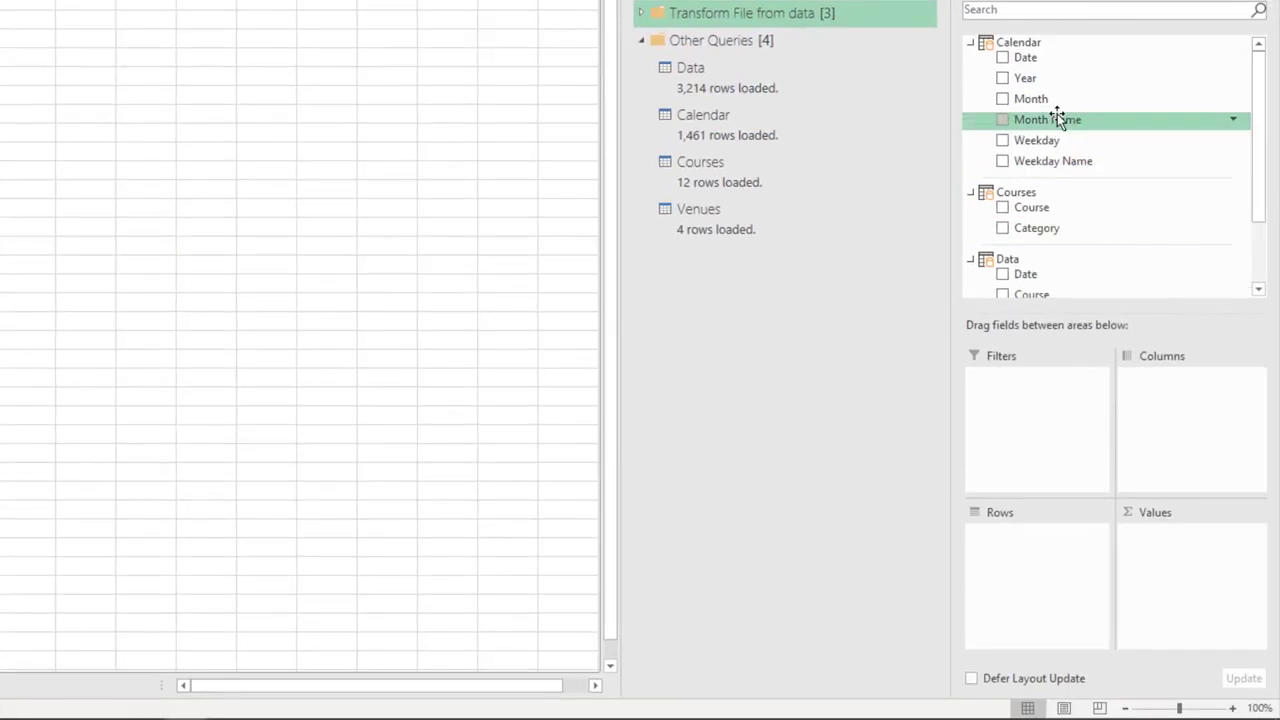
pyautogui.moveTo(1057, 120); pyautogui.dragTo(1030, 566)
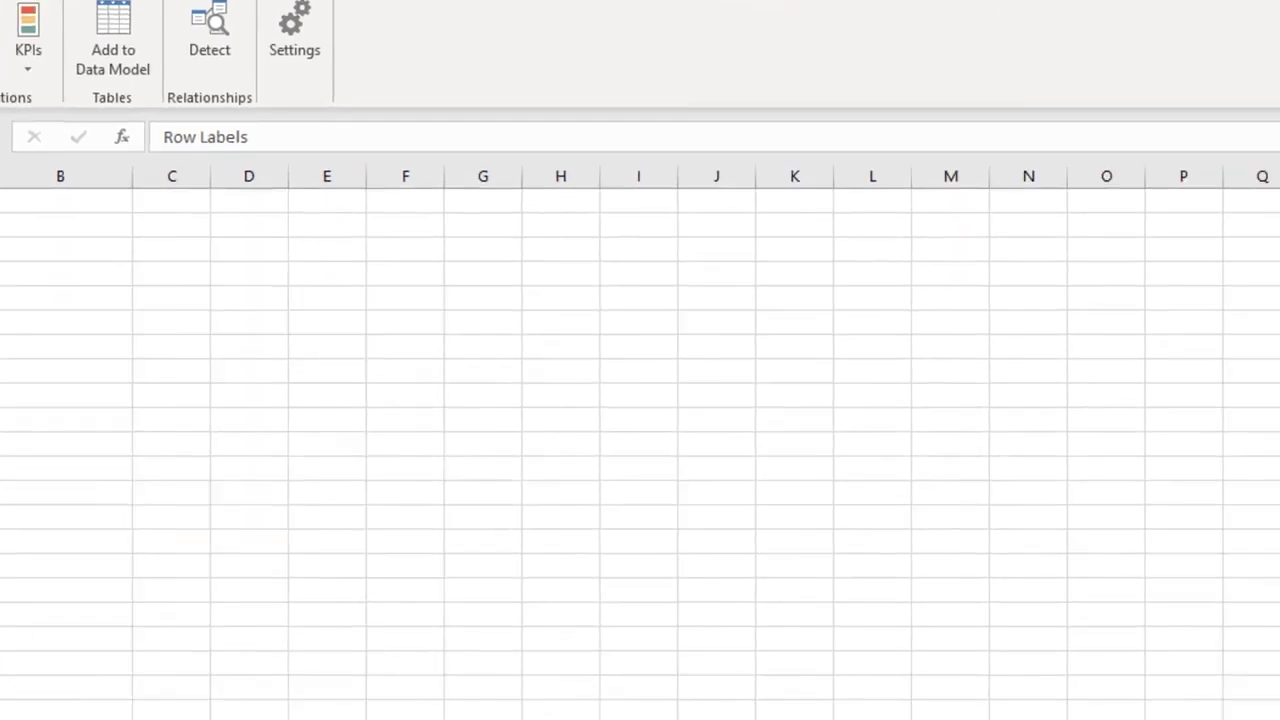
pyautogui.moveTo(1060, 549); pyautogui.dragTo(891, 514)
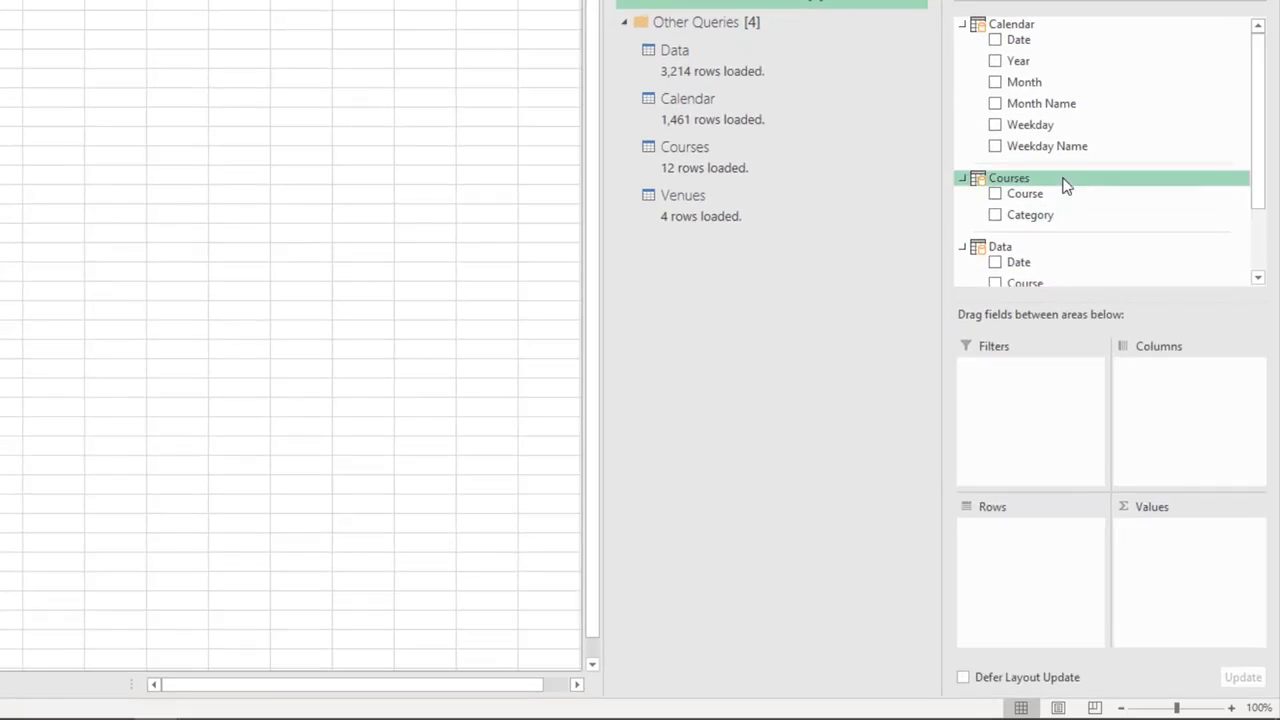
pyautogui.moveTo(1066, 151); pyautogui.dragTo(1022, 540)
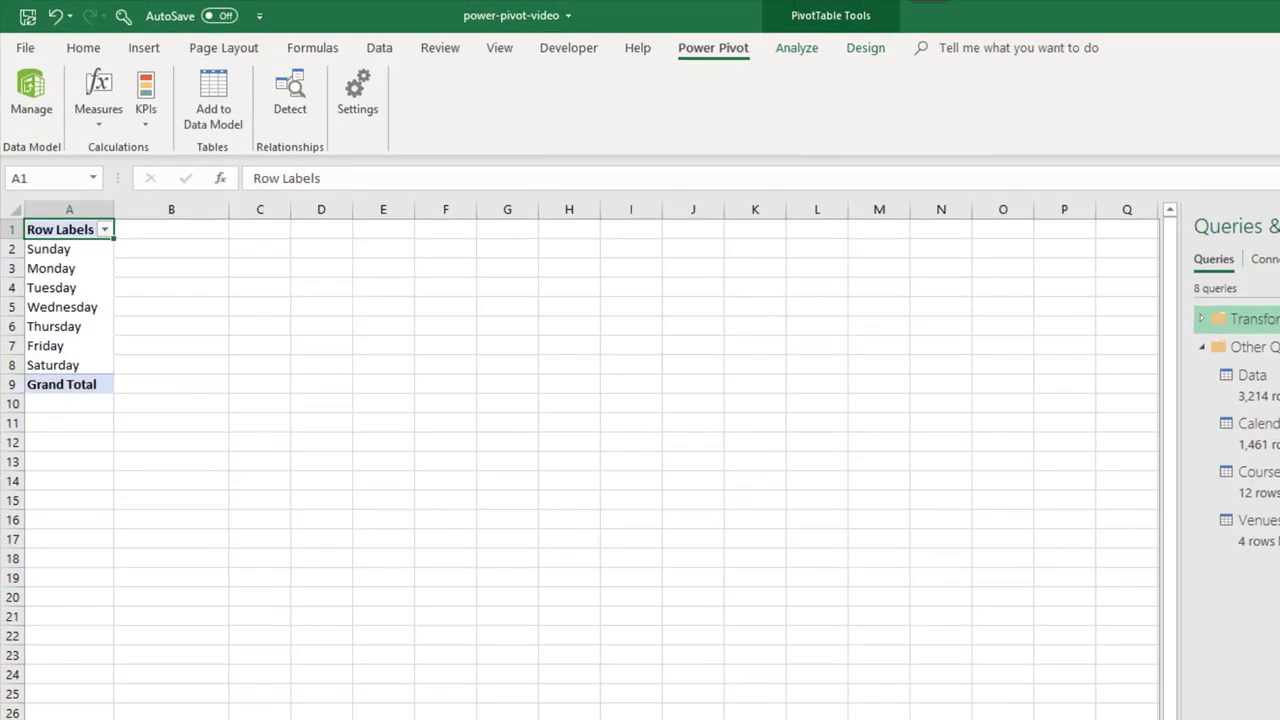
pyautogui.moveTo(1279, 719); pyautogui.dragTo(1274, 712)
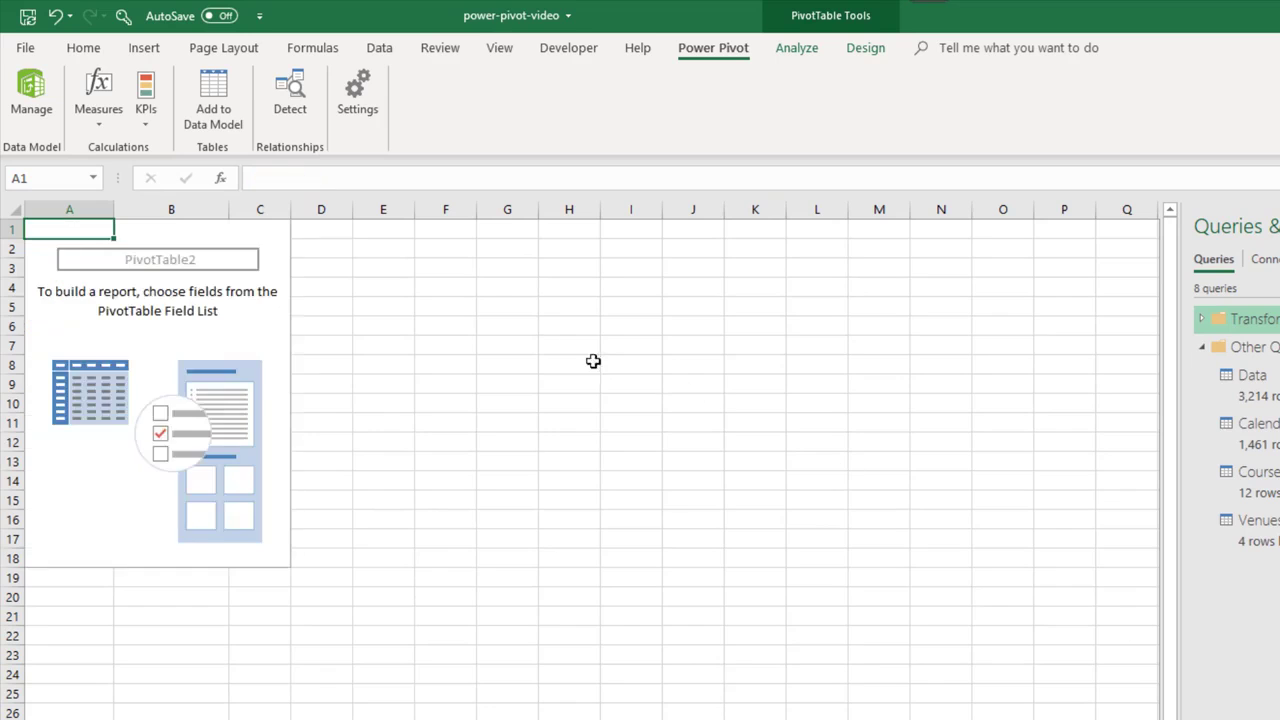
# Step: Reopen the Power Pivot data model and mark the Calendar table as a date table with Date as its unique identifier
pyautogui.click(32, 105)
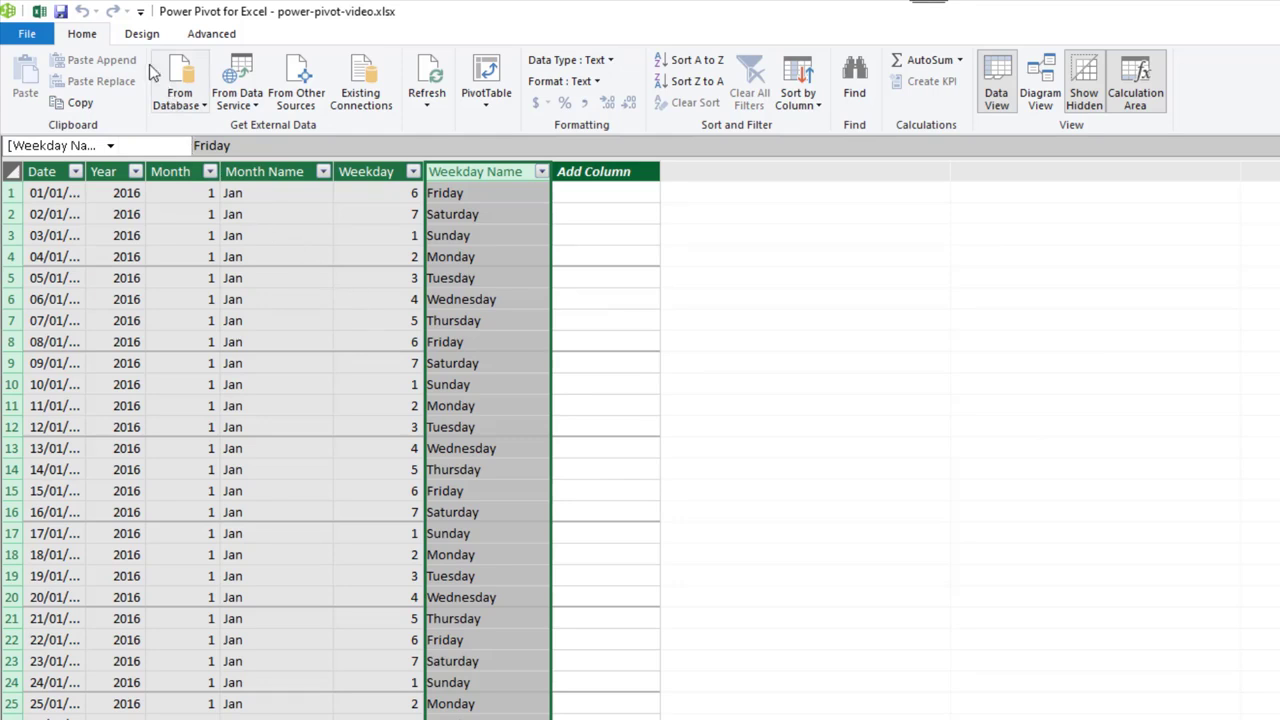
pyautogui.click(142, 34)
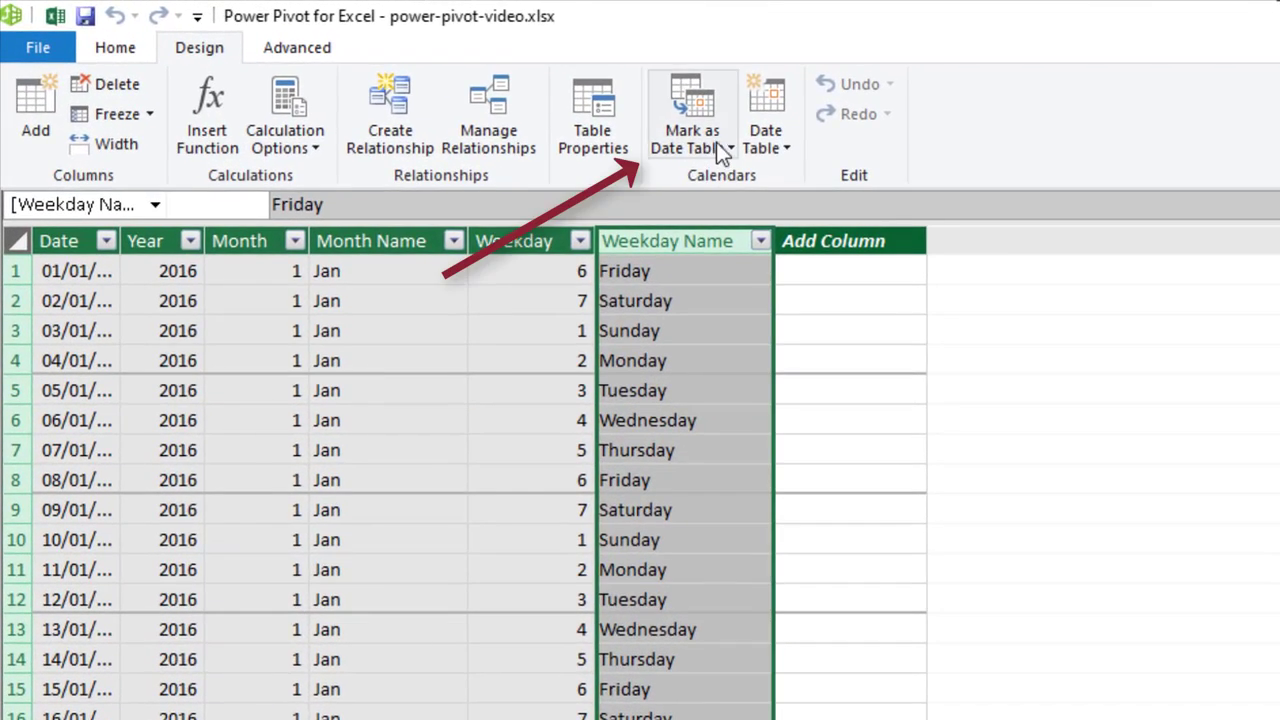
pyautogui.click(510, 102)
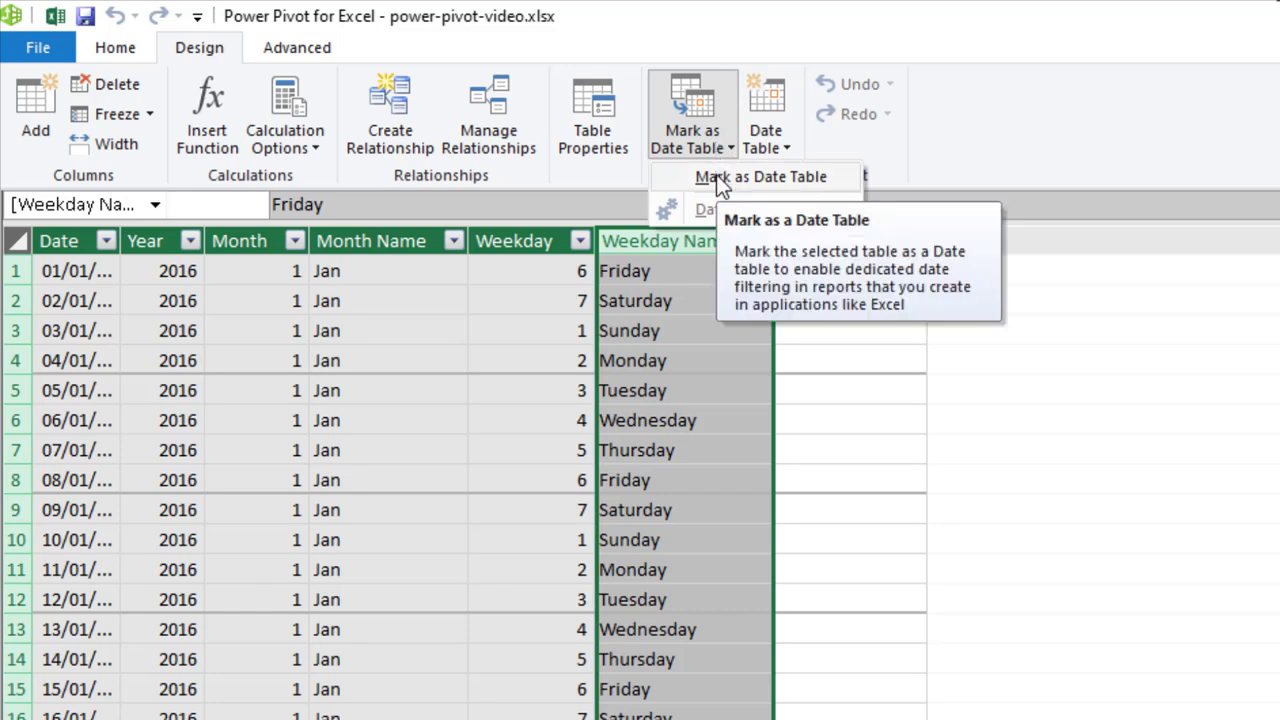
pyautogui.click(716, 177)
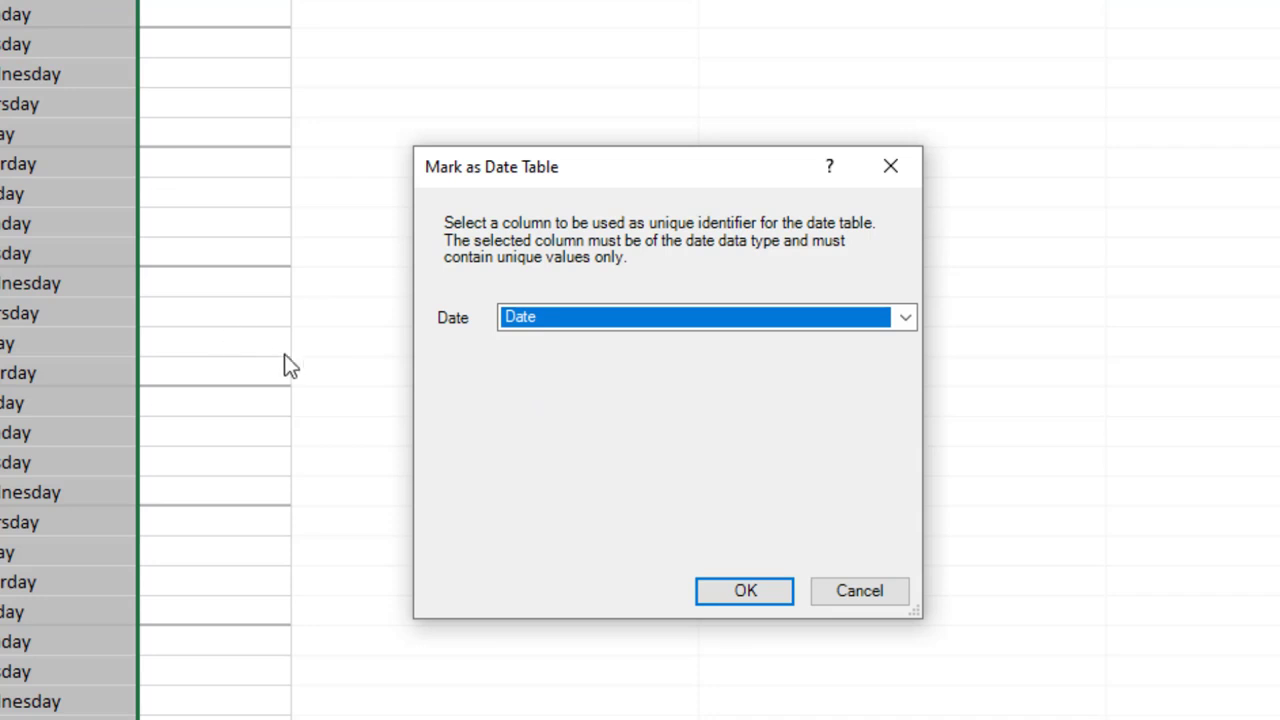
pyautogui.click(758, 590)
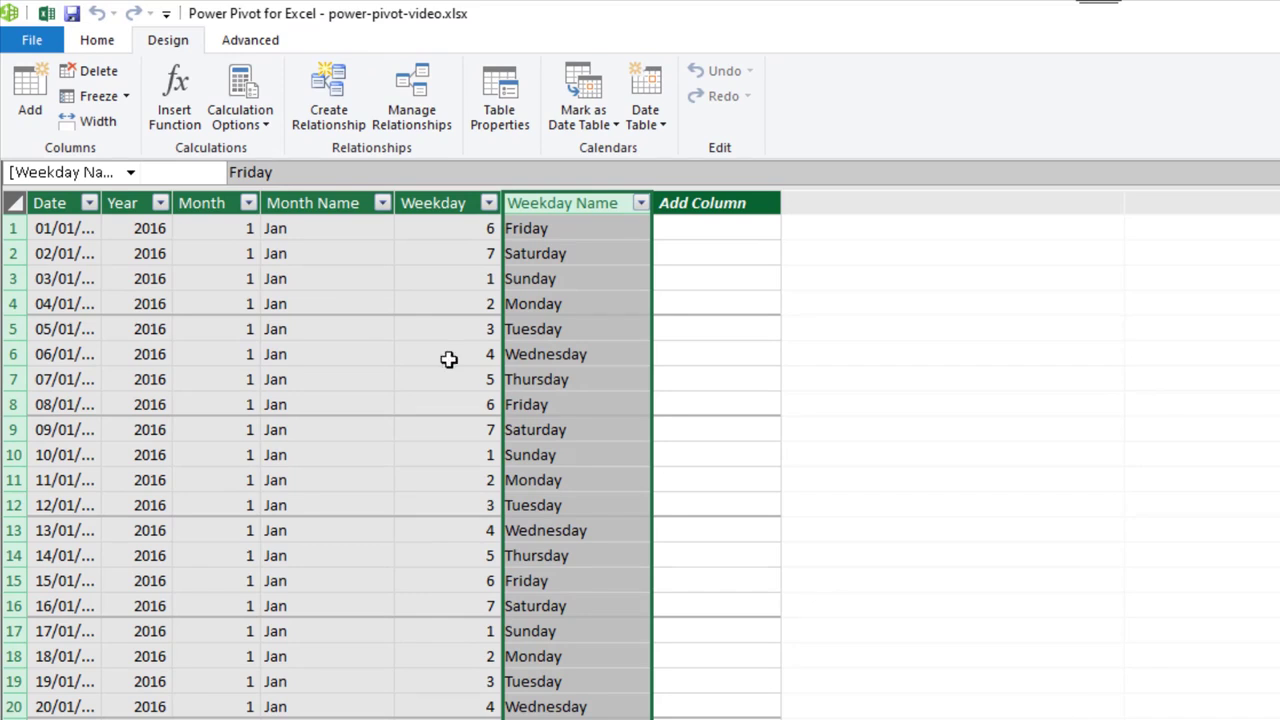
# Step: In Diagram View, arrange Calendar, Courses and Venues in a row above the Data table and resize the three lookup tables to fit their fields
pyautogui.click(108, 45)
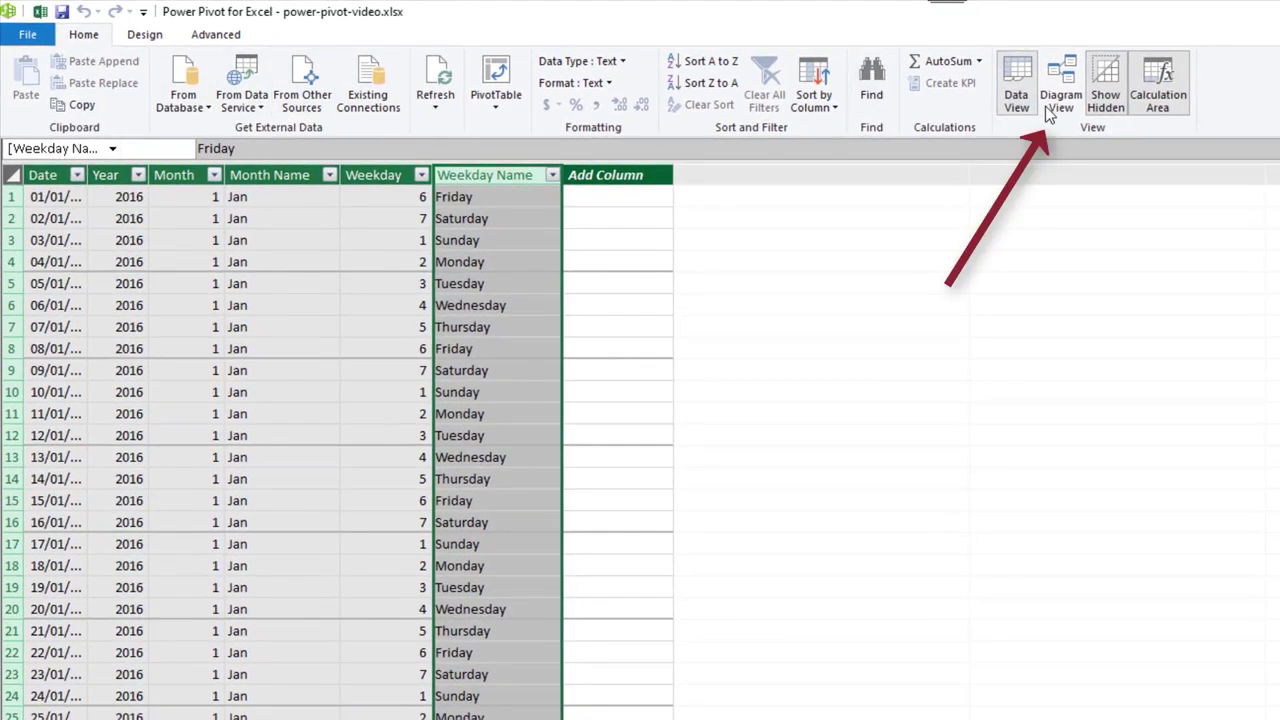
pyautogui.click(1055, 110)
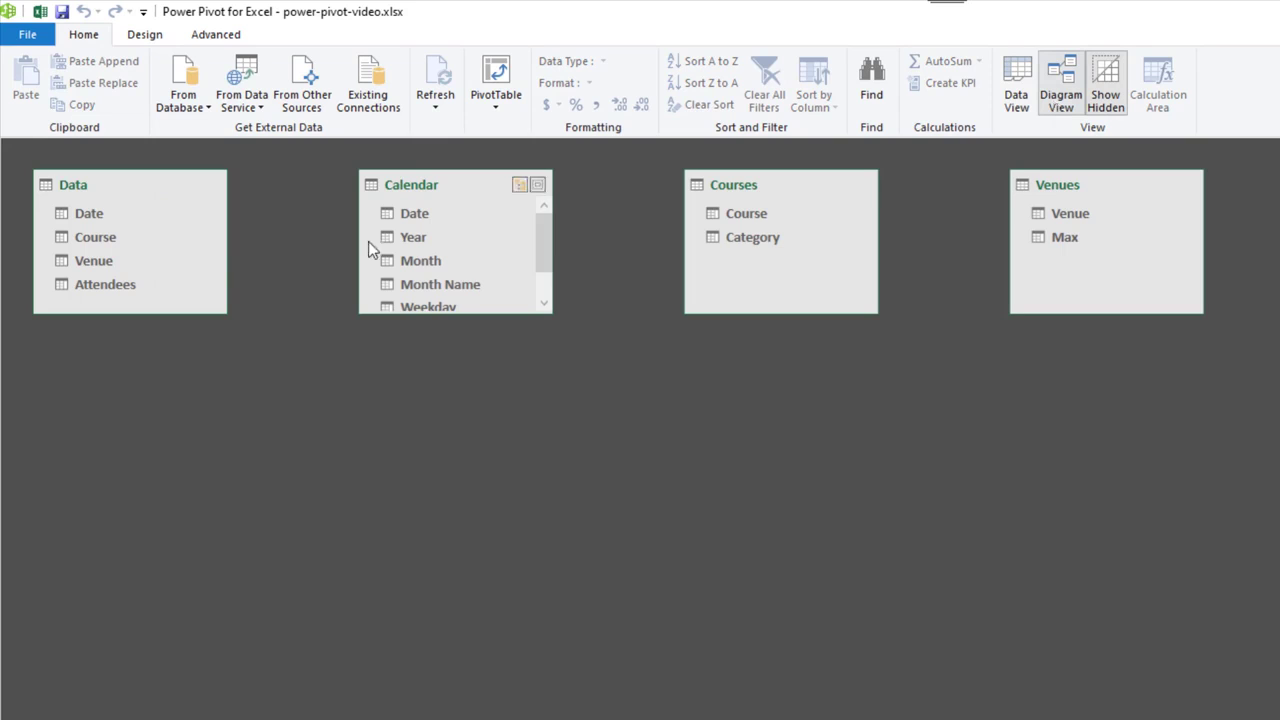
pyautogui.moveTo(120, 184); pyautogui.dragTo(577, 487)
pyautogui.moveTo(449, 188); pyautogui.dragTo(303, 202)
pyautogui.moveTo(286, 341); pyautogui.dragTo(286, 371)
pyautogui.moveTo(771, 307); pyautogui.dragTo(771, 278)
pyautogui.moveTo(766, 191); pyautogui.dragTo(597, 205)
pyautogui.moveTo(1060, 184); pyautogui.dragTo(833, 205)
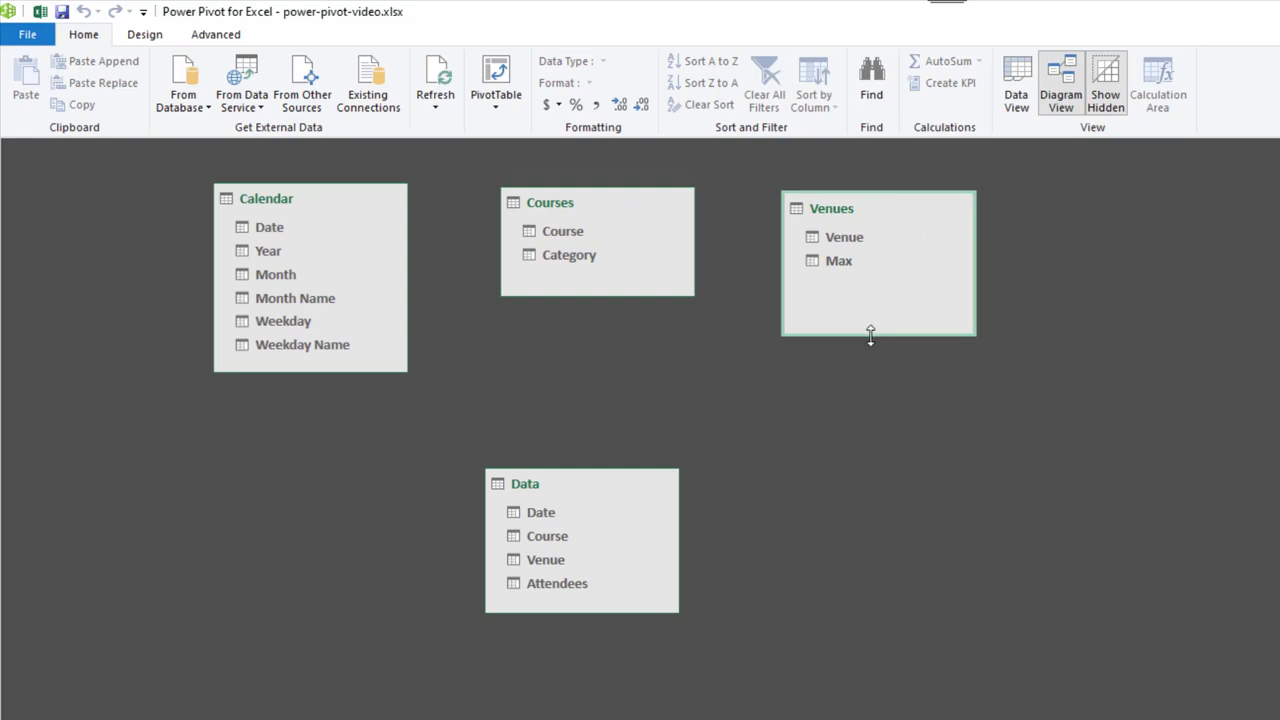
pyautogui.moveTo(870, 336); pyautogui.dragTo(871, 298)
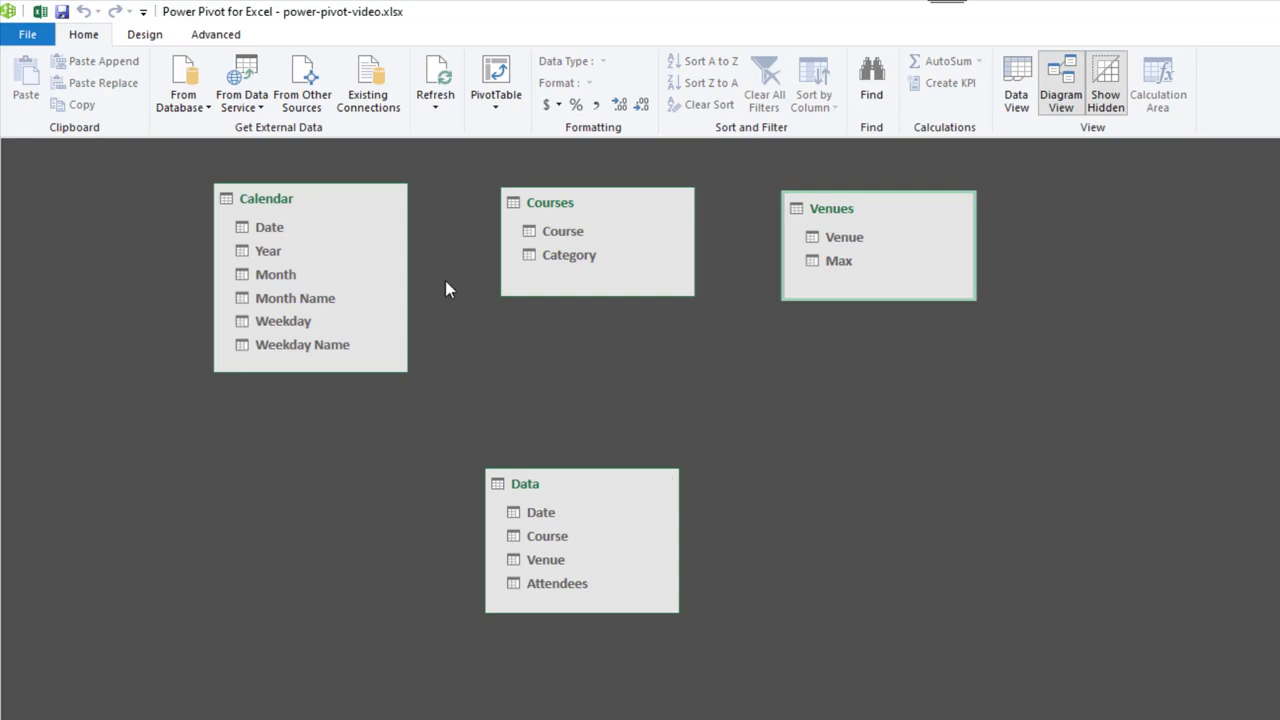
# Step: Create relationships from the Data table's Date, Course and Venue fields to the matching fields in Calendar, Courses and Venues
pyautogui.click(541, 512)
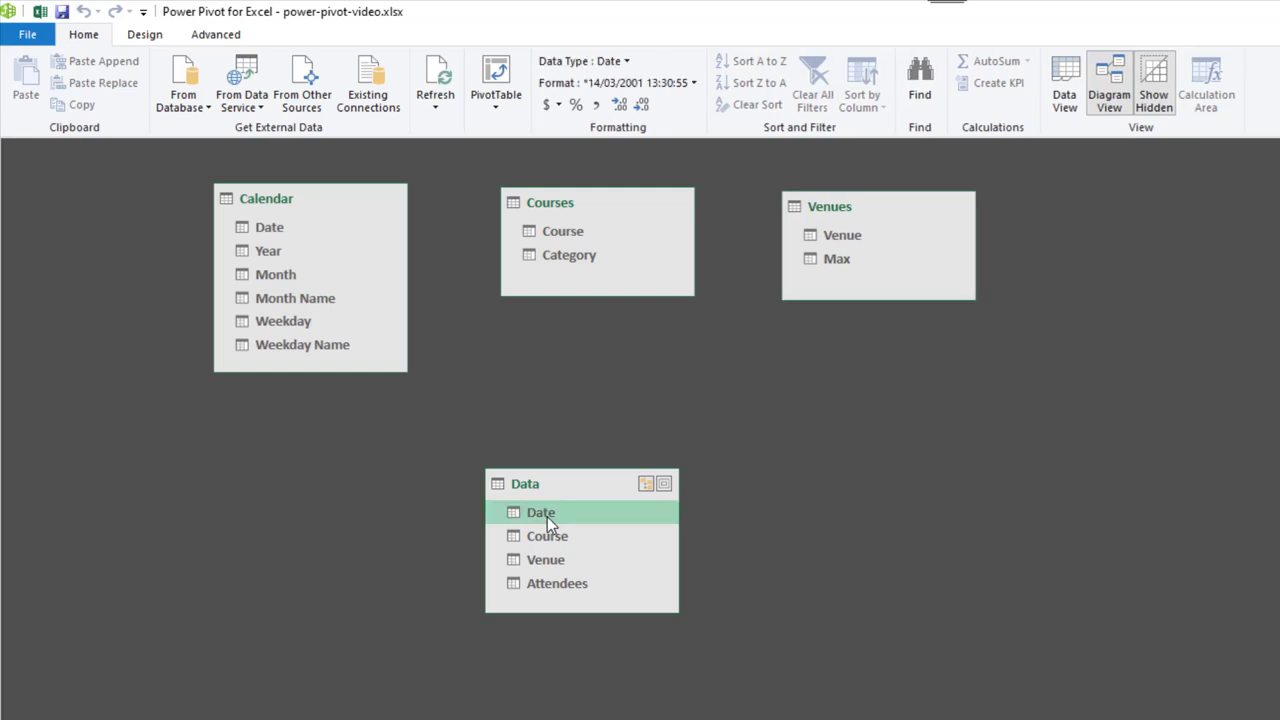
pyautogui.moveTo(547, 516); pyautogui.dragTo(282, 235)
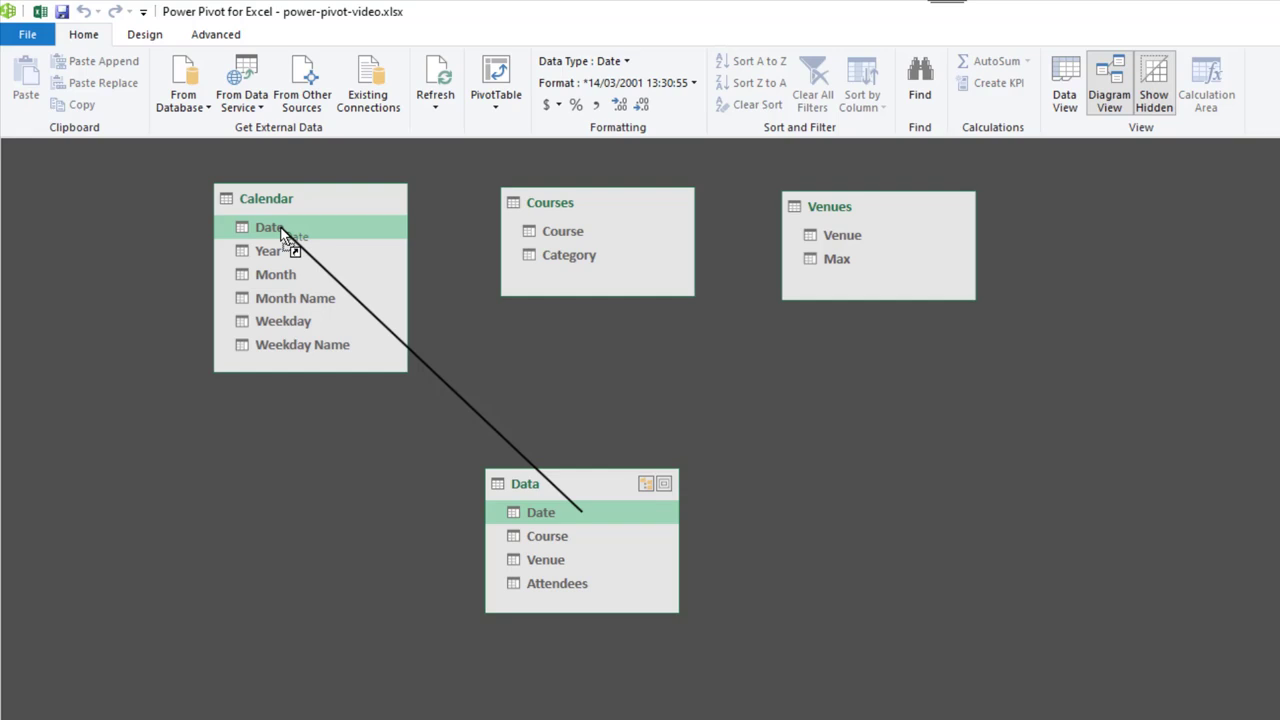
pyautogui.moveTo(282, 235); pyautogui.dragTo(282, 235)
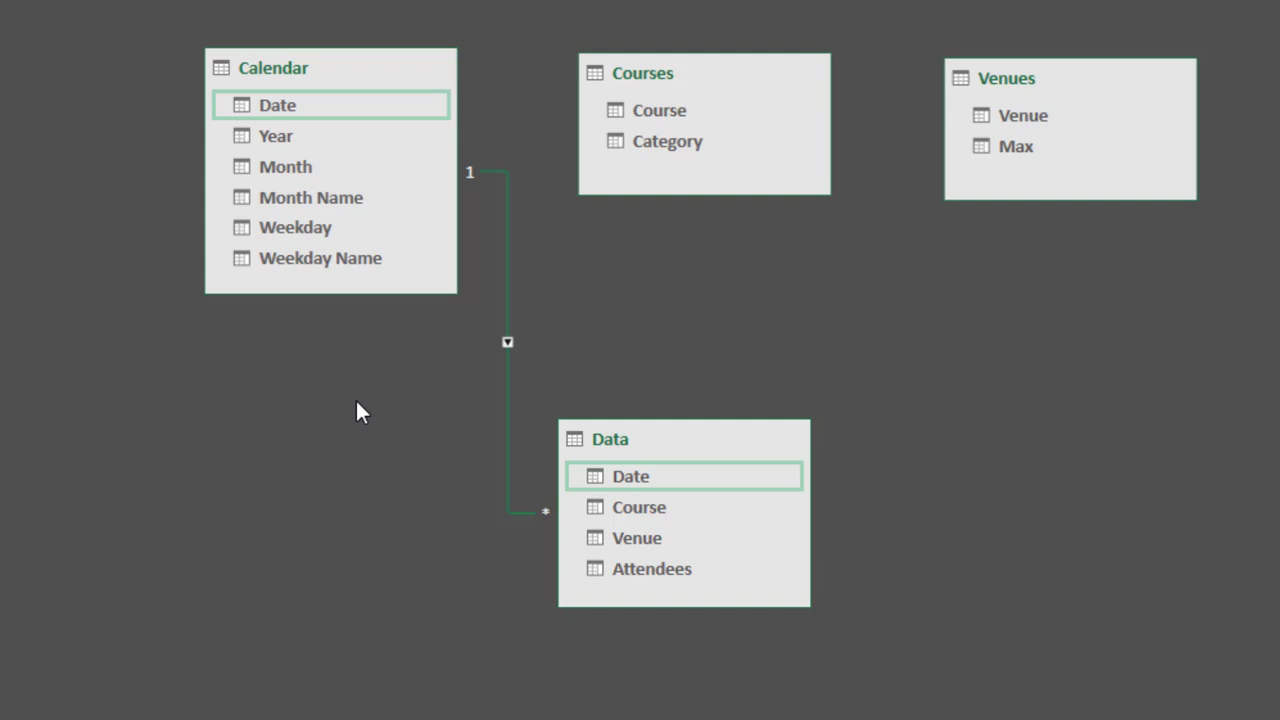
pyautogui.moveTo(612, 508); pyautogui.dragTo(646, 112)
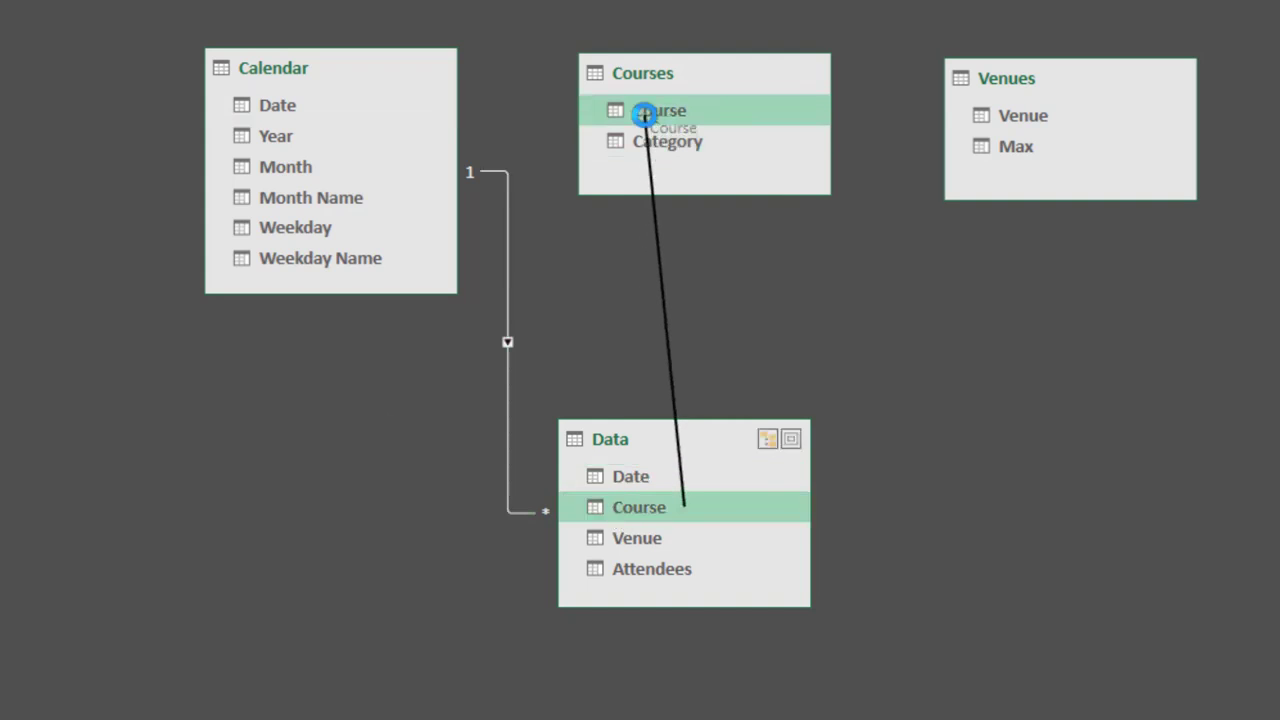
pyautogui.moveTo(655, 545); pyautogui.dragTo(1015, 118)
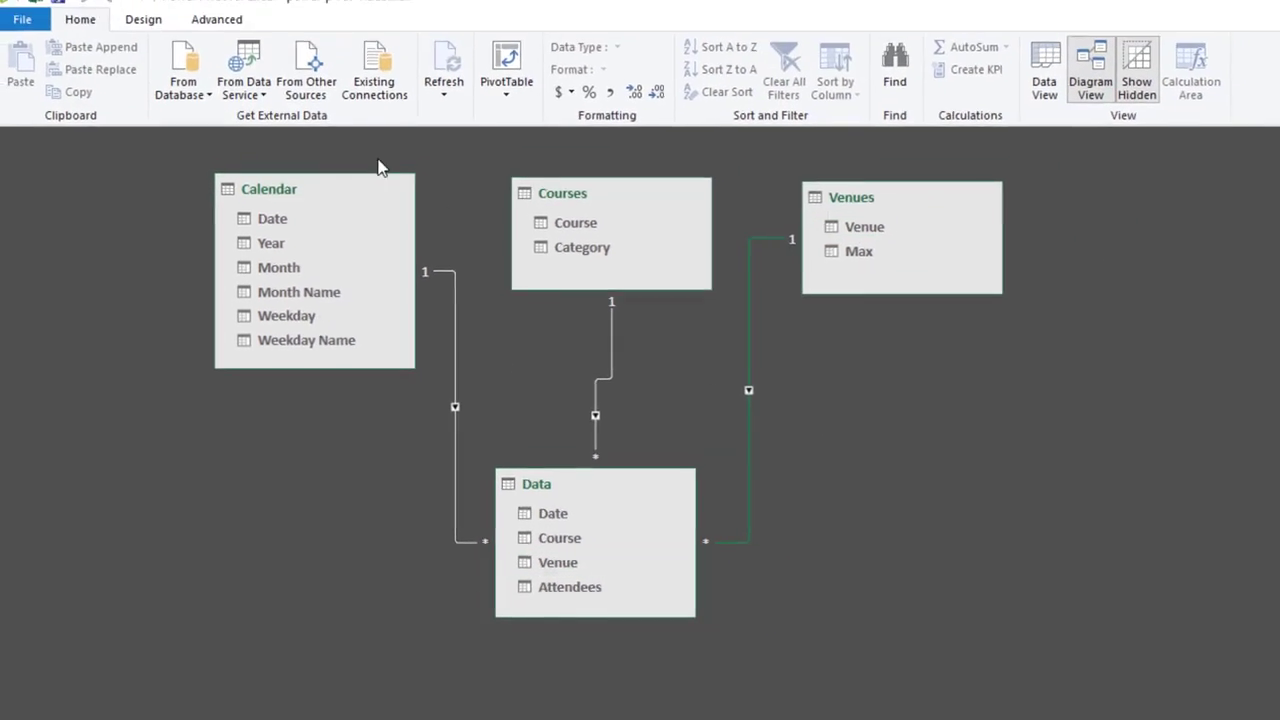
# Step: Review the table relationships, including their cardinality and filter direction, in Manage Relationships and close the list
pyautogui.click(150, 24)
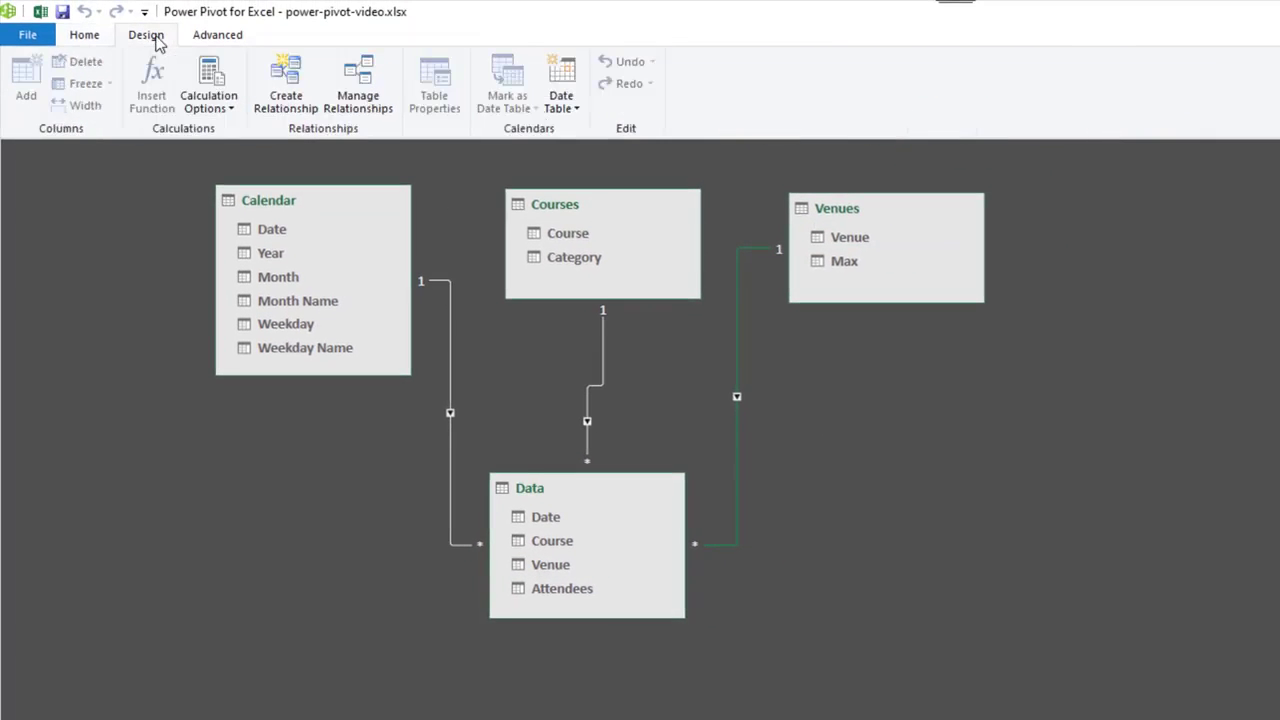
pyautogui.click(368, 92)
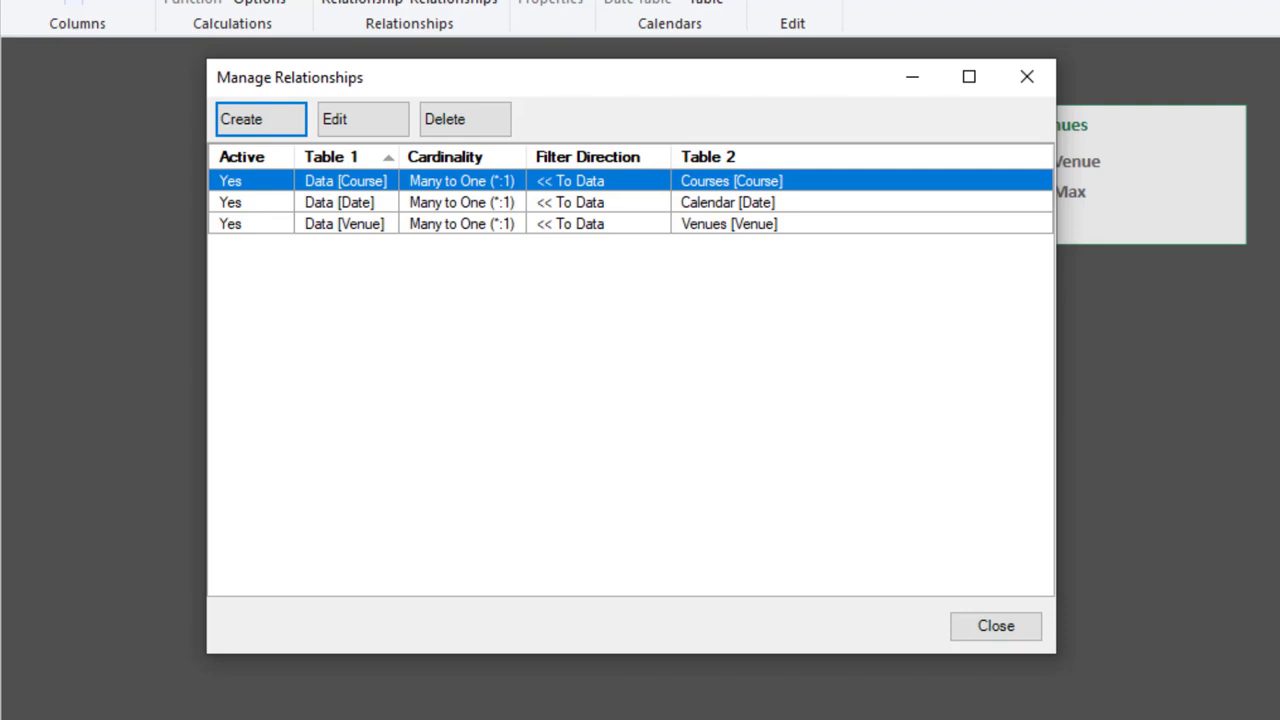
pyautogui.click(988, 632)
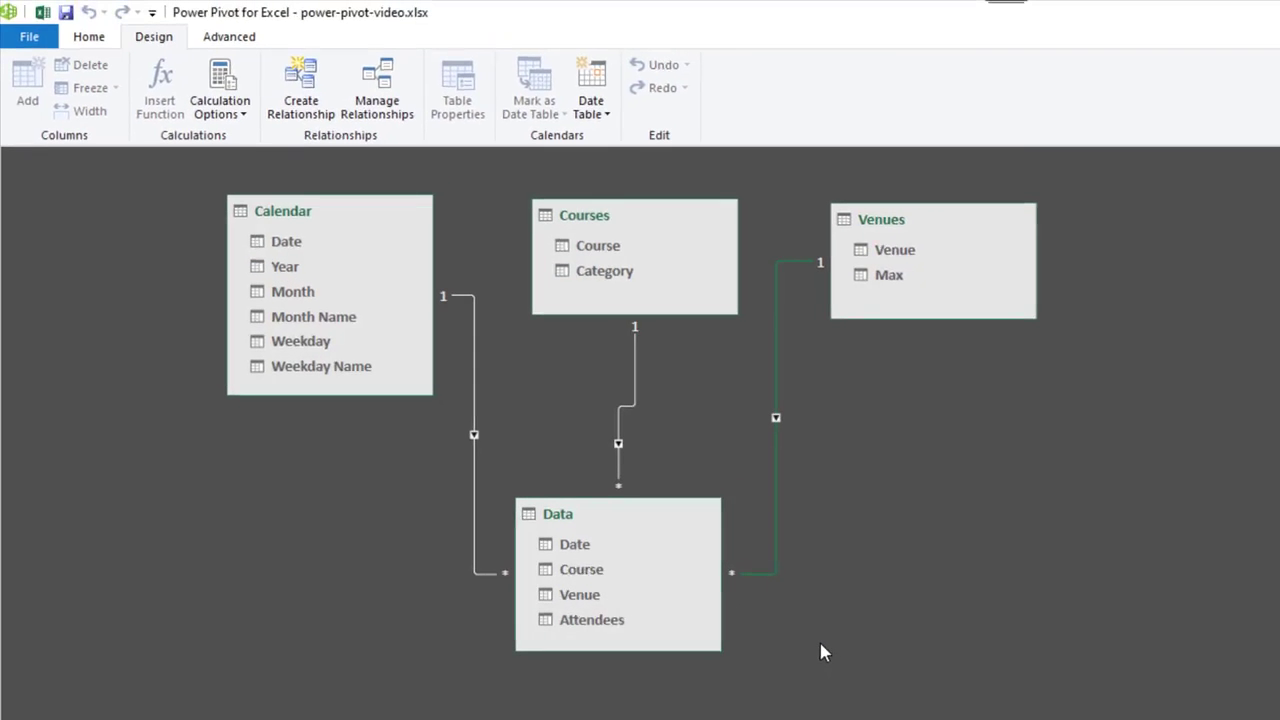
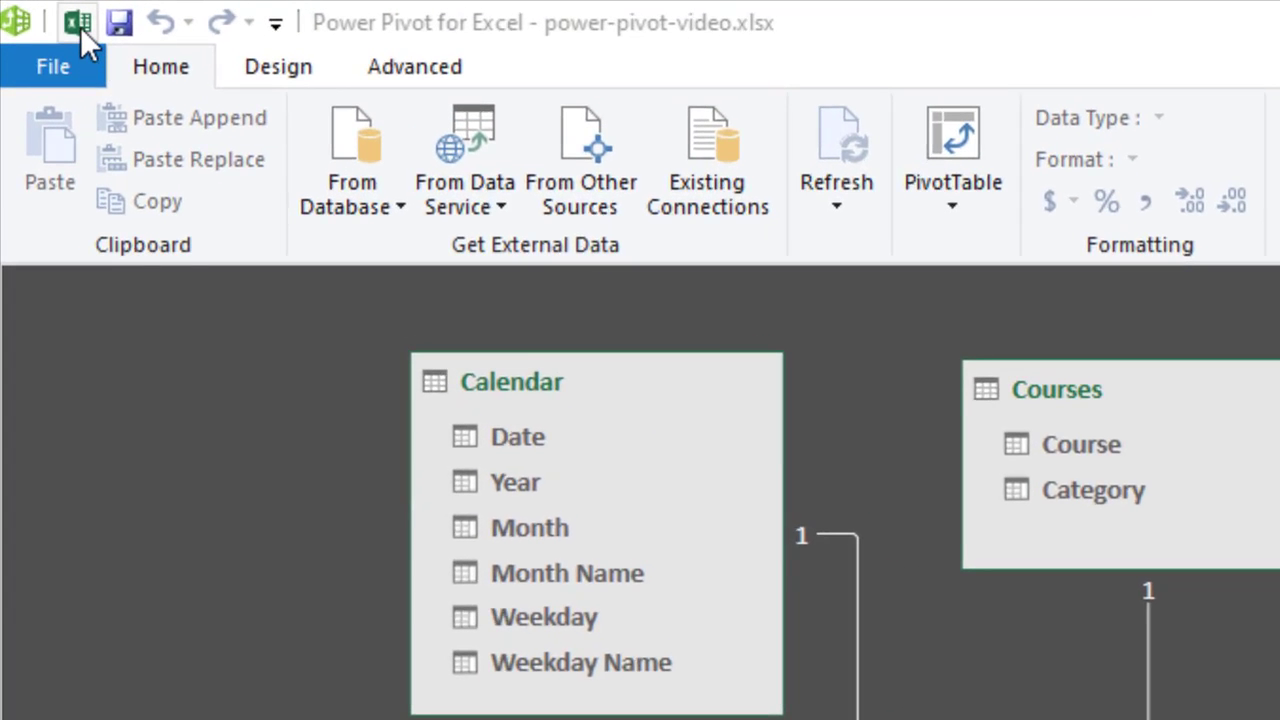
# Step: Switch back to Excel and start a new measure in the Data table, naming it TotalAttendees
pyautogui.click(80, 27)
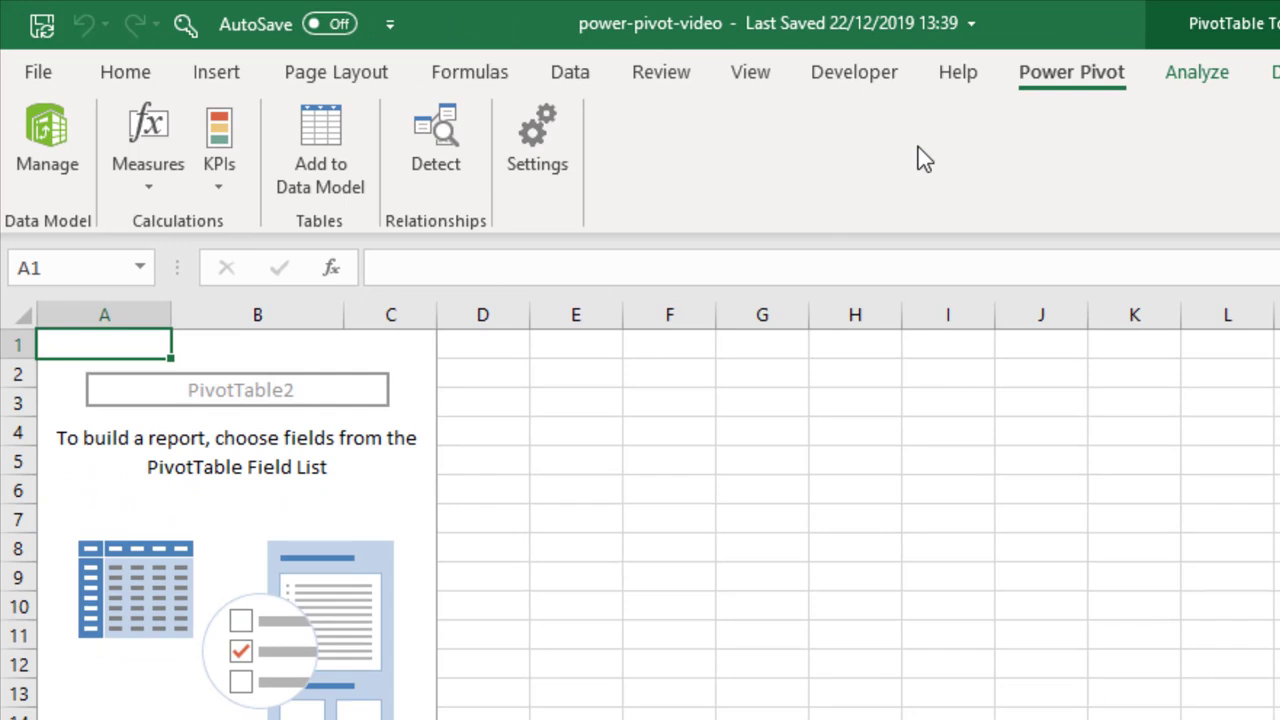
pyautogui.click(169, 197)
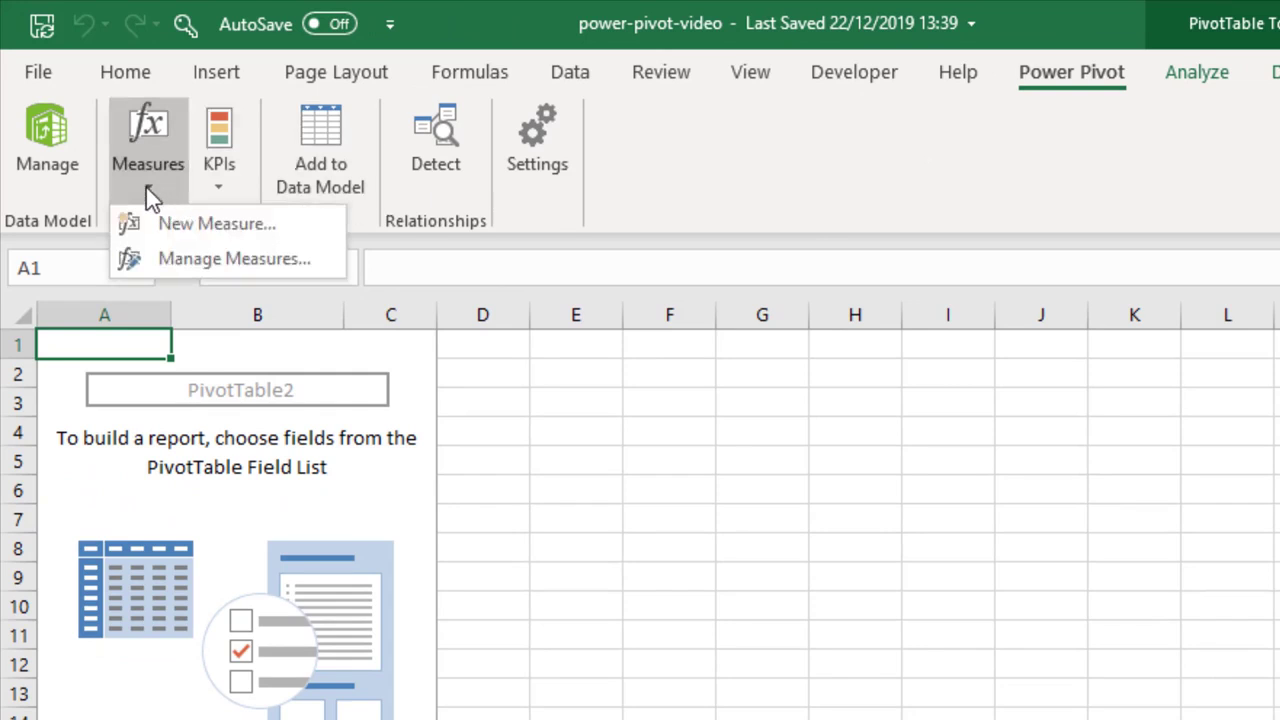
pyautogui.click(155, 220)
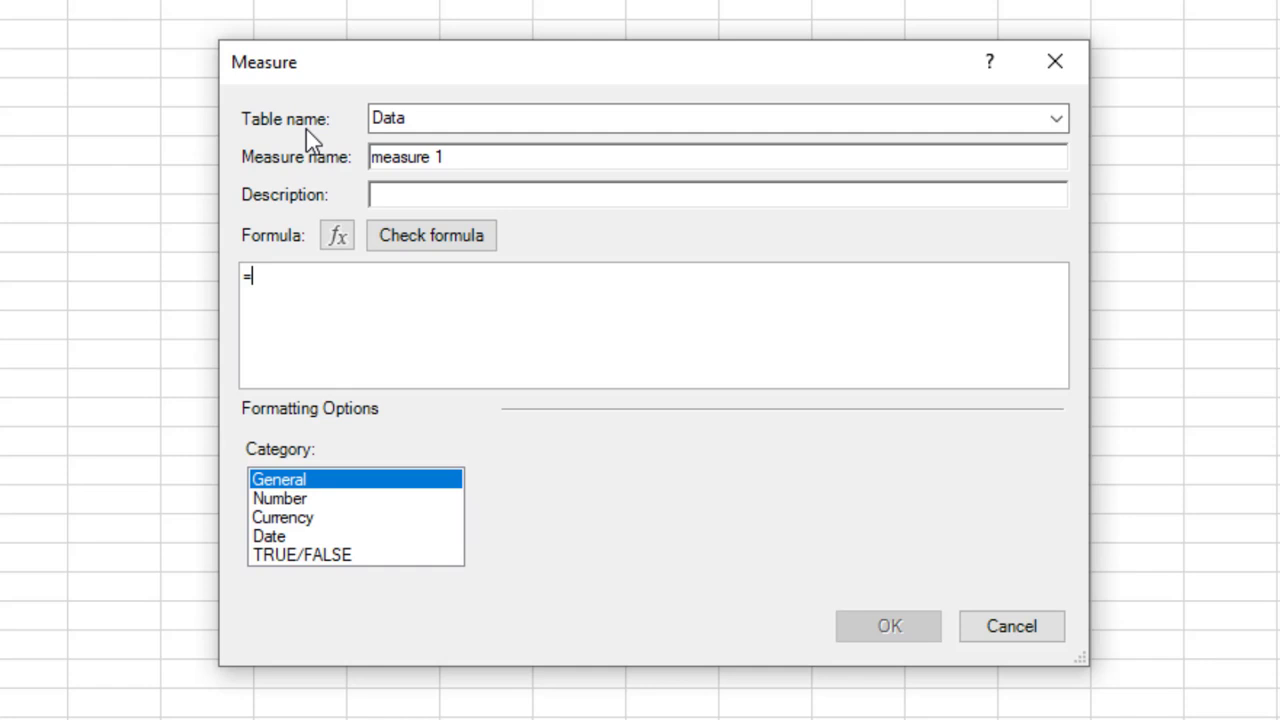
pyautogui.moveTo(454, 159); pyautogui.dragTo(349, 147)
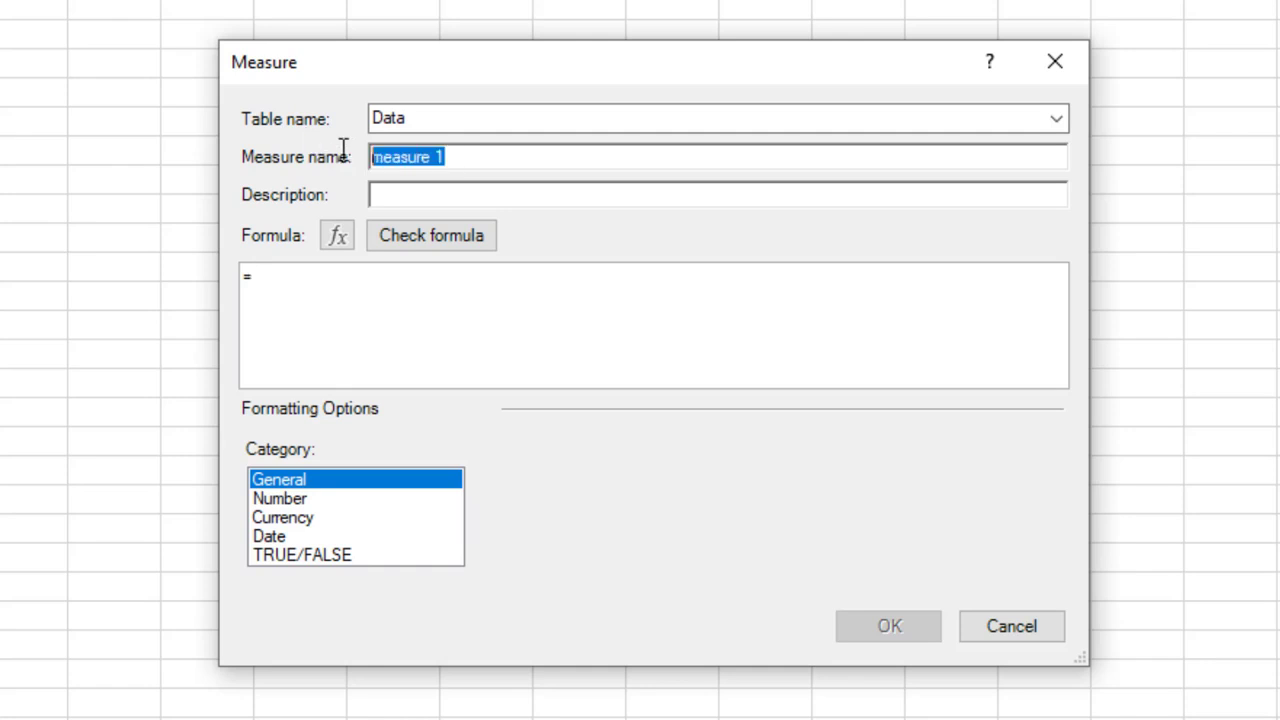
pyautogui.write('Tota')
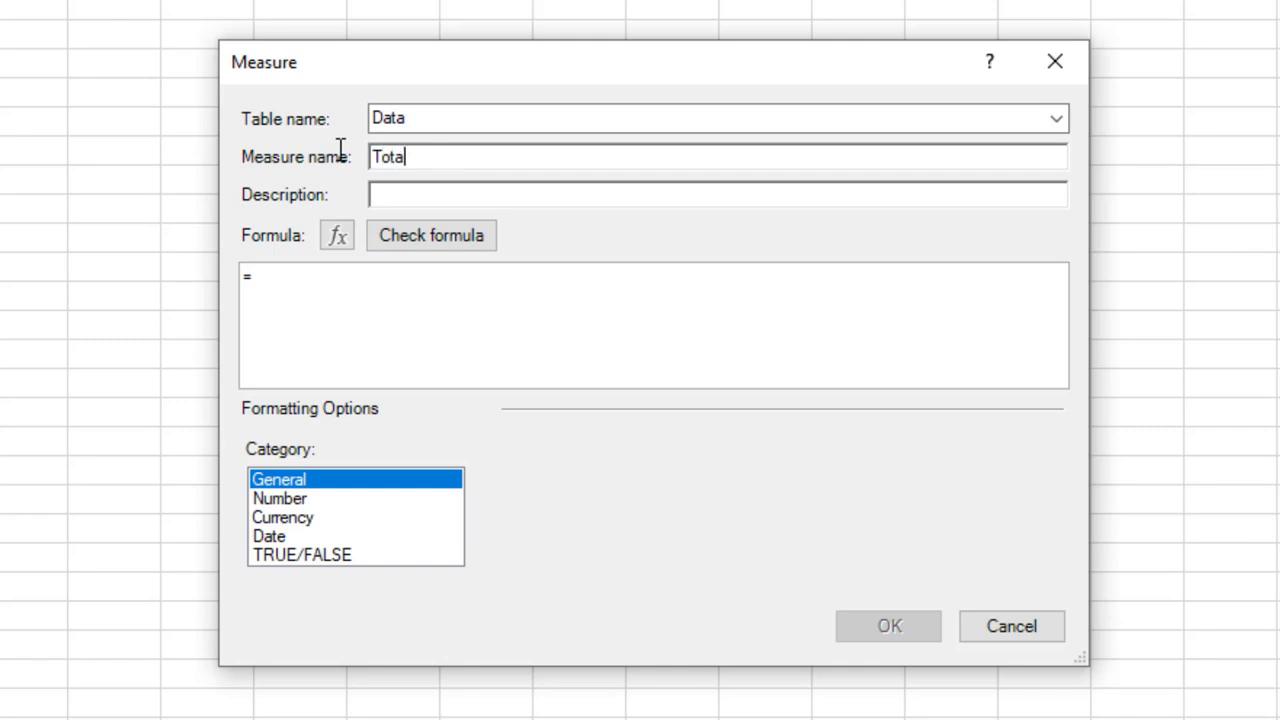
pyautogui.write('lAttendees')
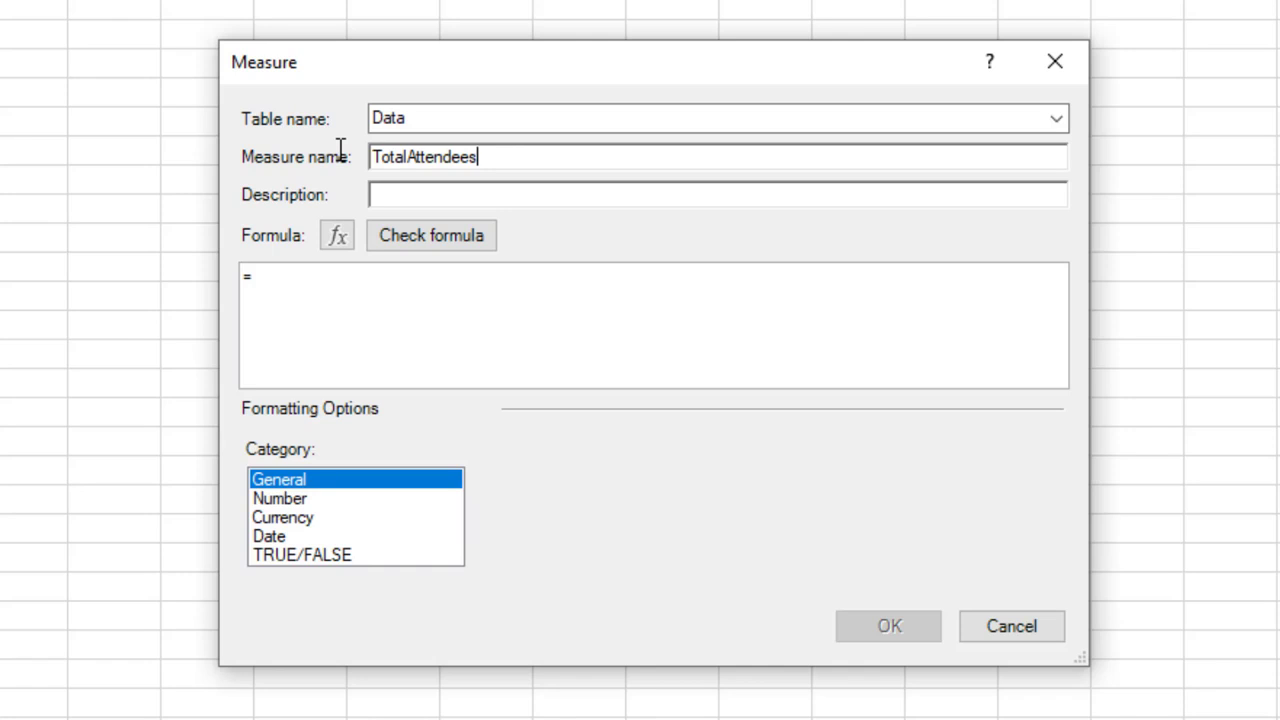
# Step: Enlarge the formula text and enter =SUM(Data[Attendees]) as the TotalAttendees measure's formula
pyautogui.click(361, 287)
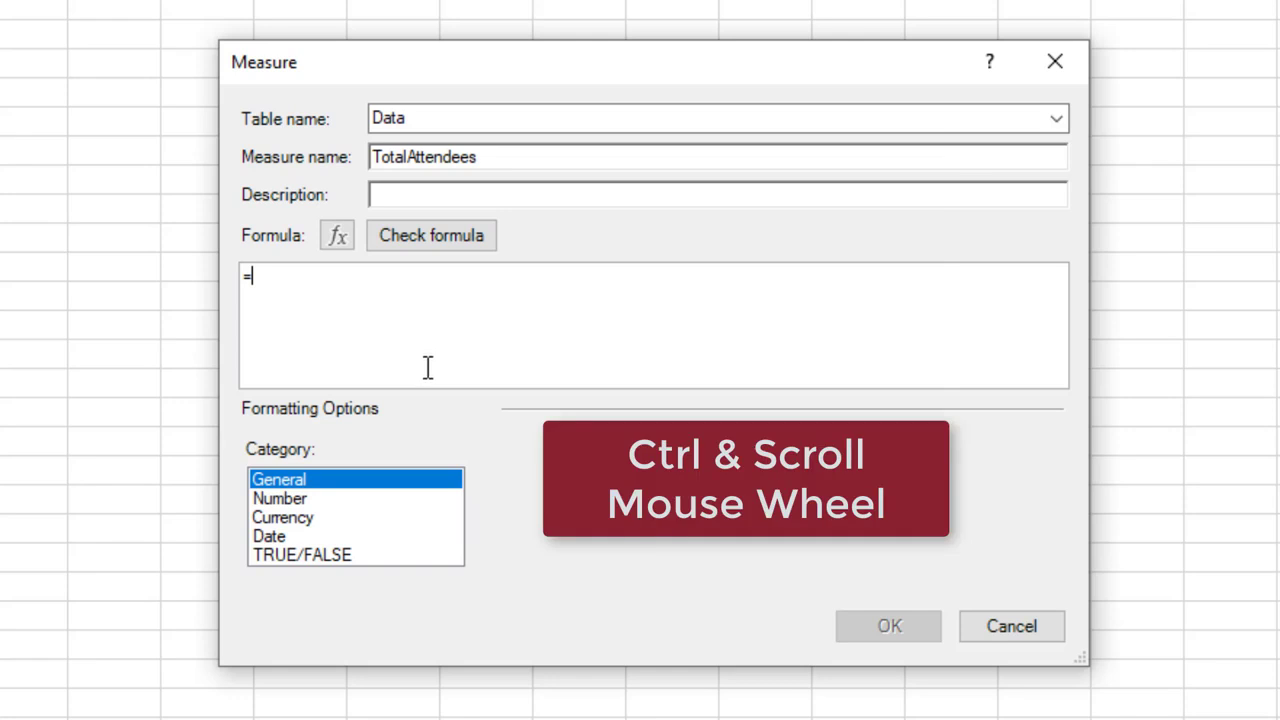
pyautogui.keyDown('ctrl'); pyautogui.scroll(2, 429, 368); pyautogui.keyUp('ctrl')
pyautogui.keyDown('ctrl'); pyautogui.scroll(1, 429, 370); pyautogui.keyUp('ctrl')
pyautogui.keyDown('ctrl'); pyautogui.scroll(3, 429, 370); pyautogui.keyUp('ctrl')
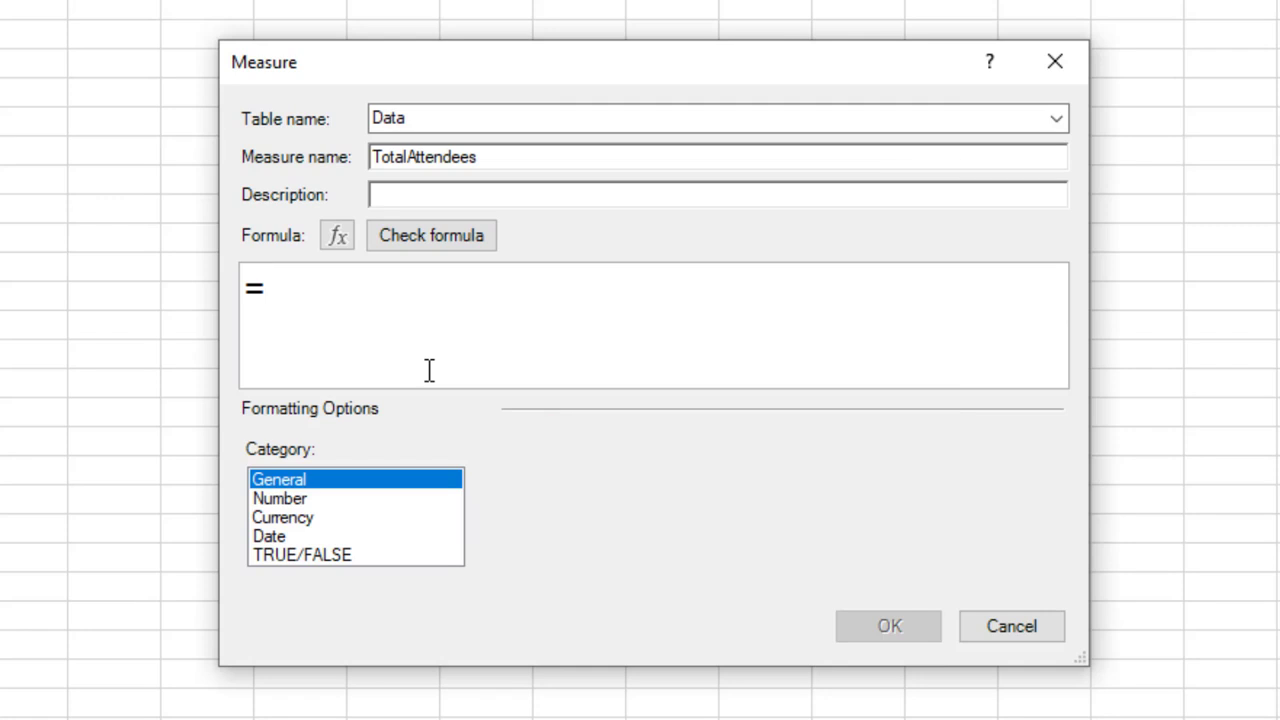
pyautogui.write('su')
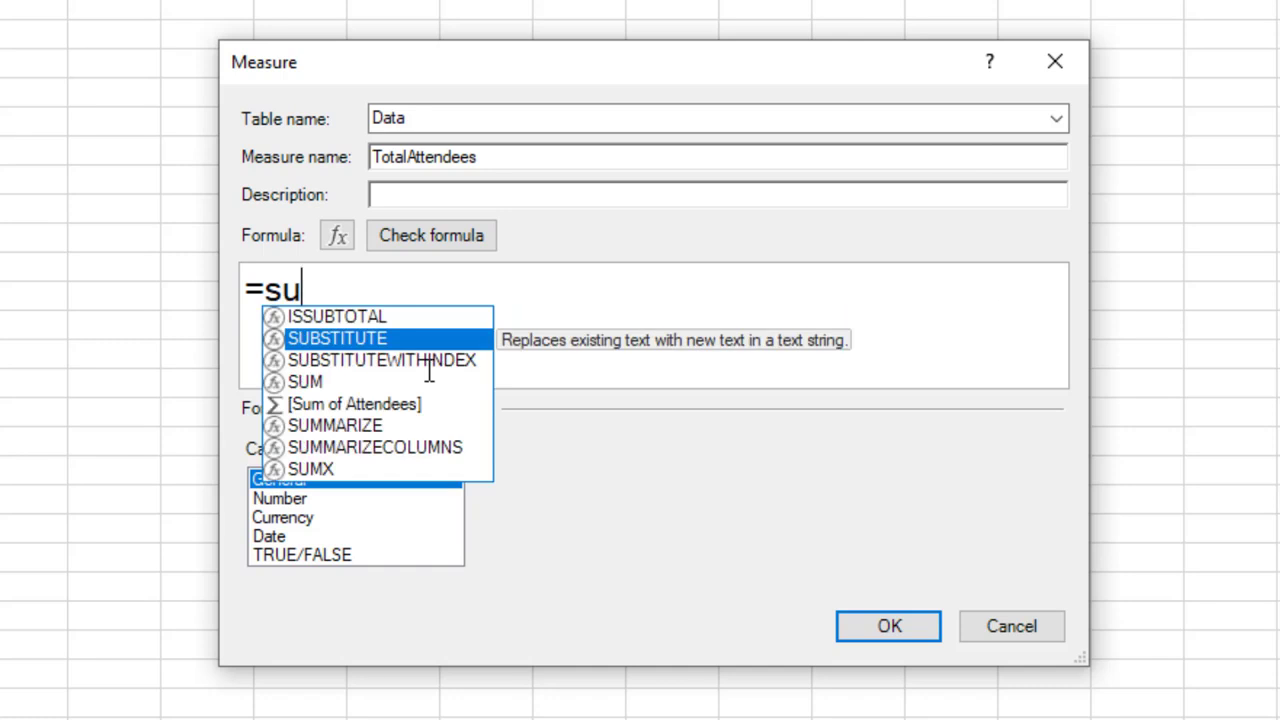
pyautogui.press('Down')
pyautogui.press('Down')
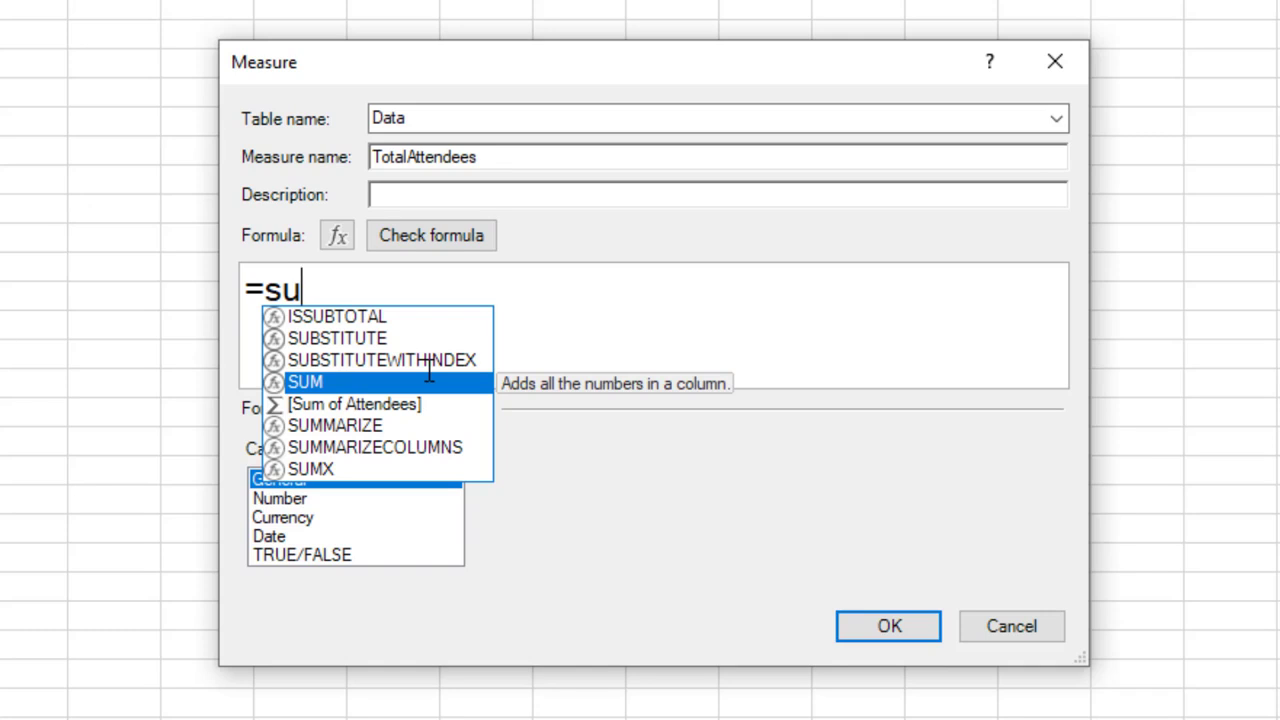
pyautogui.press('Tab')
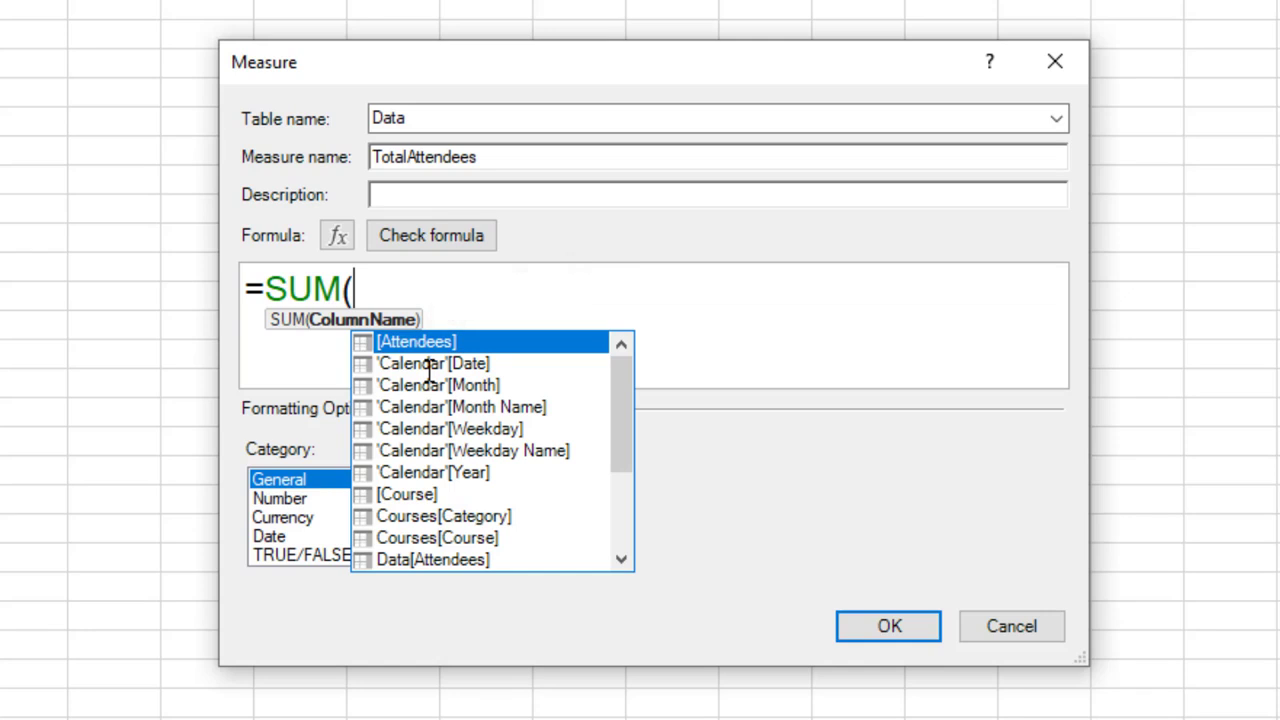
pyautogui.moveTo(618, 441); pyautogui.dragTo(470, 535)
pyautogui.doubleClick(427, 451)
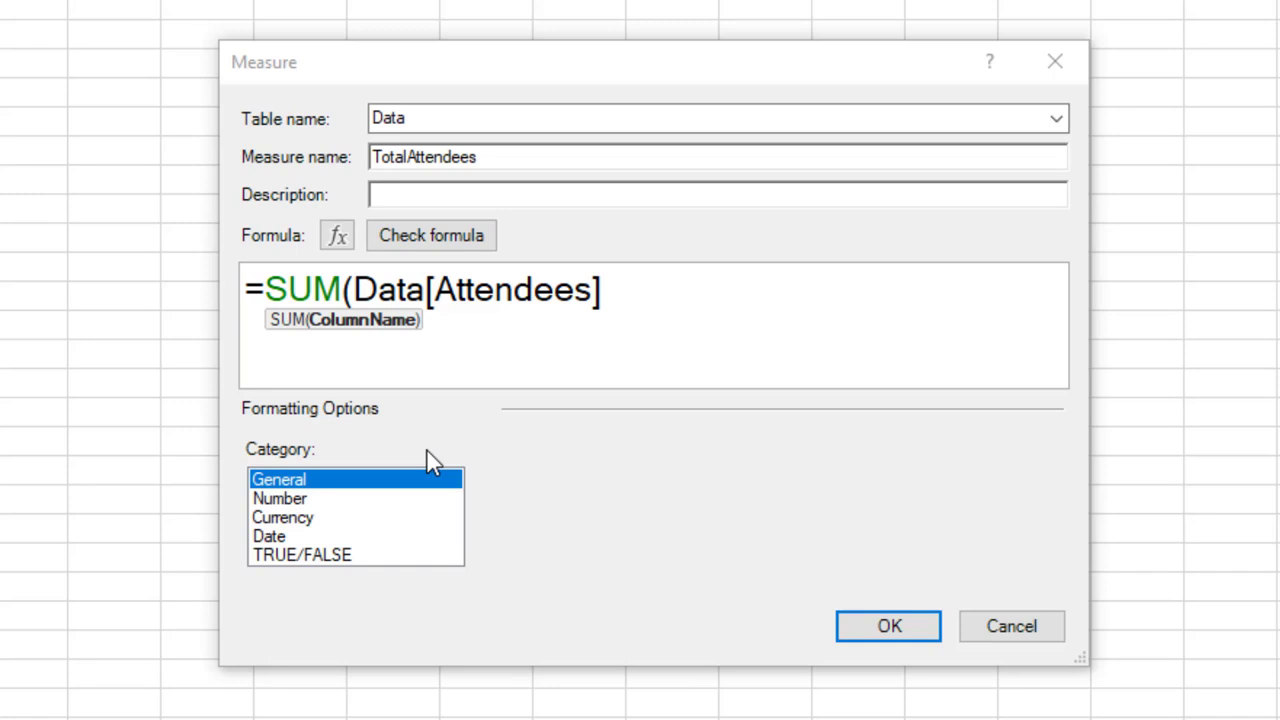
pyautogui.click(682, 305)
pyautogui.write(')')
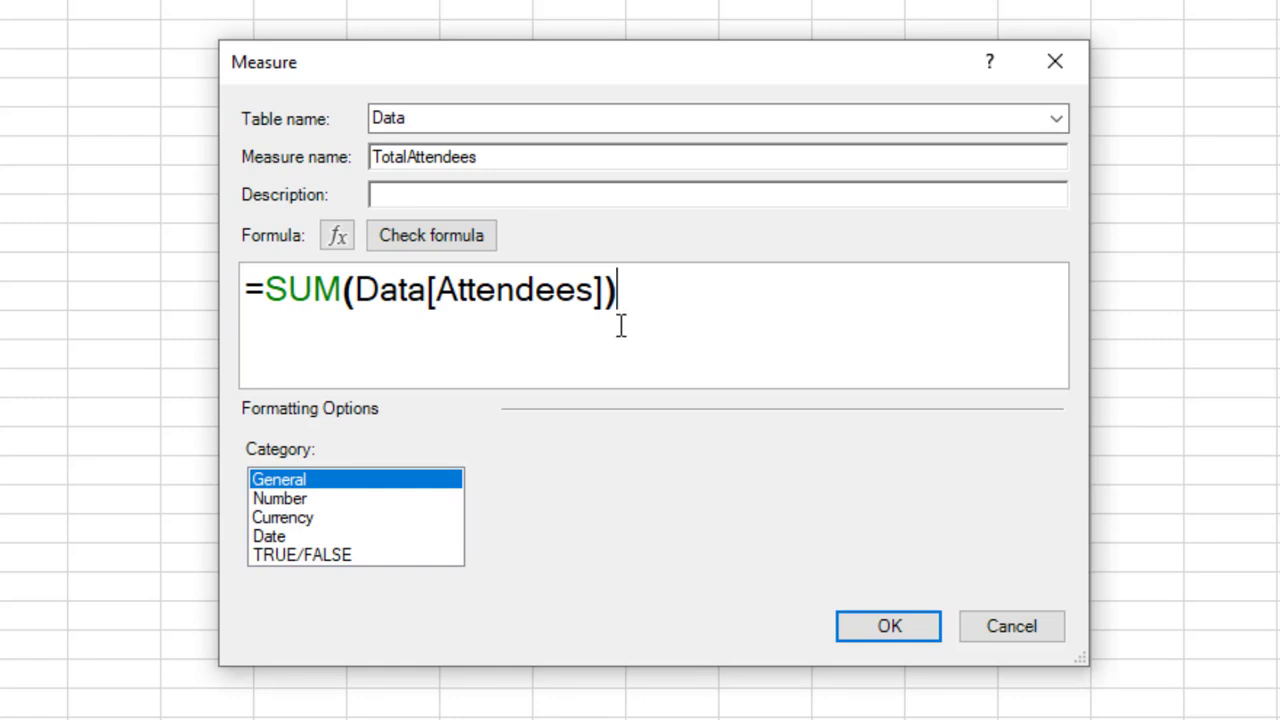
# Step: Check the formula for errors and save the TotalAttendees measure as a Whole Number with the 1000 separator
pyautogui.click(475, 236)
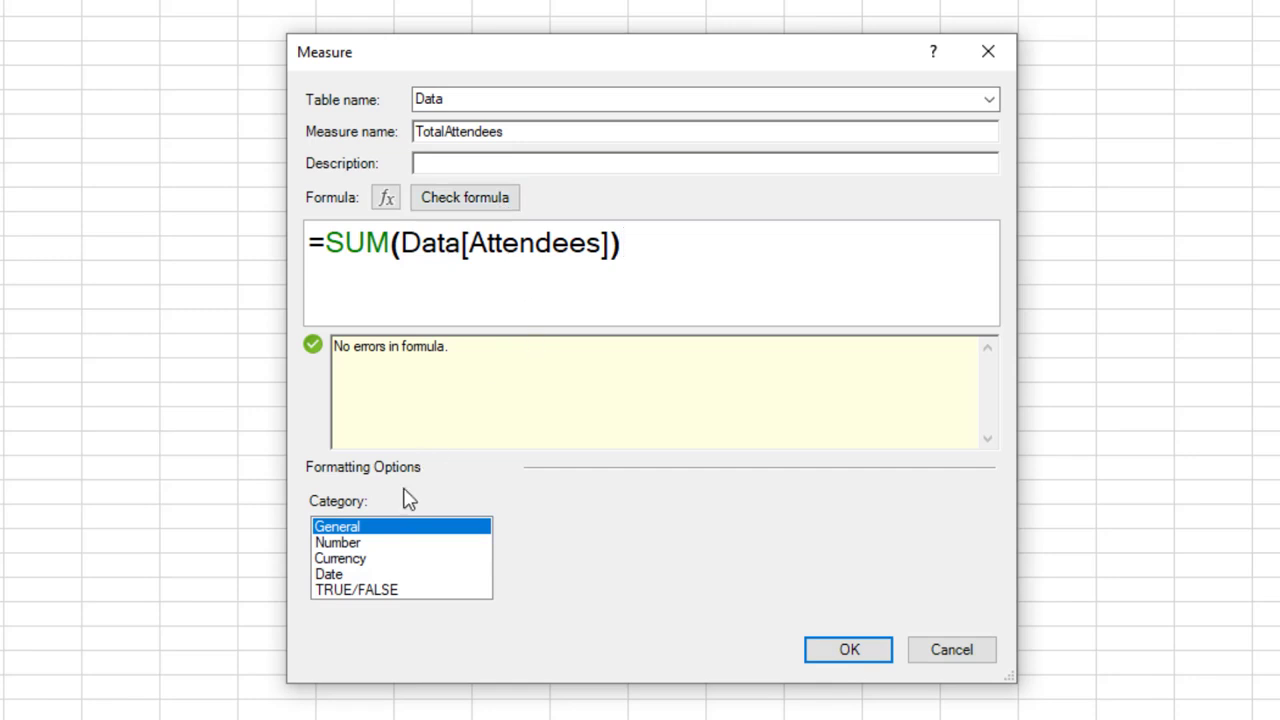
pyautogui.click(345, 543)
pyautogui.click(737, 533)
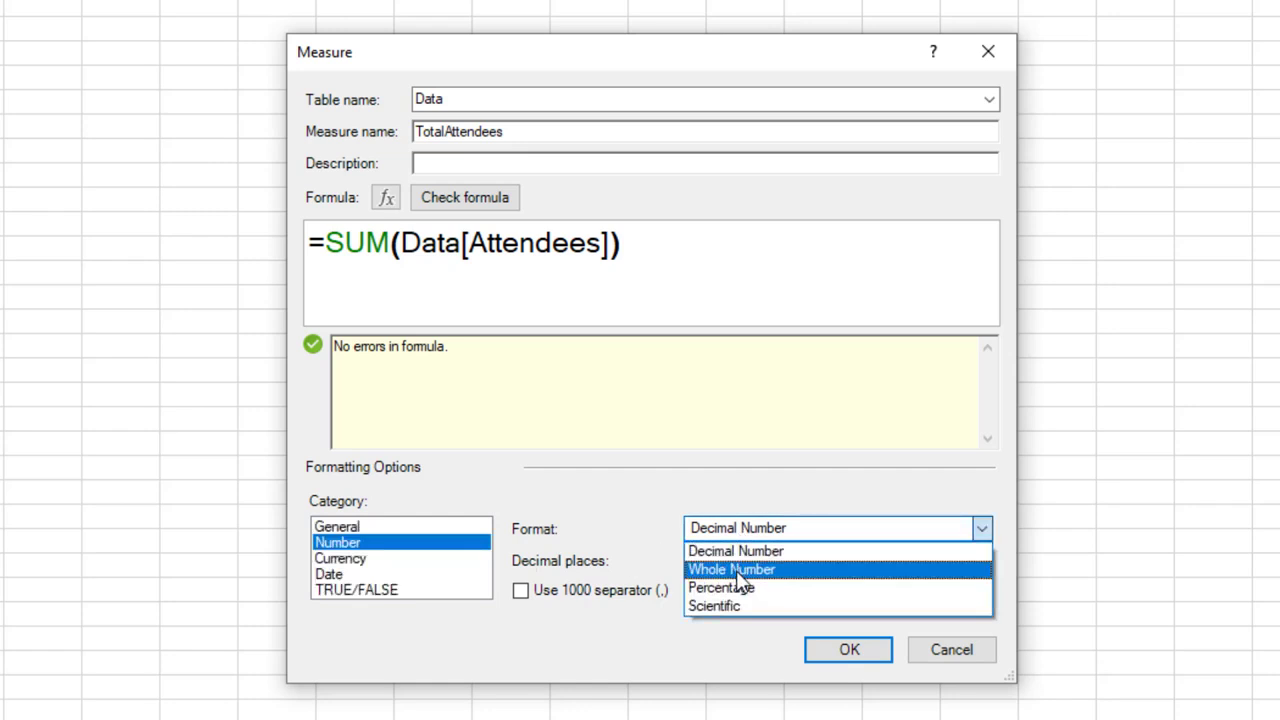
pyautogui.click(737, 571)
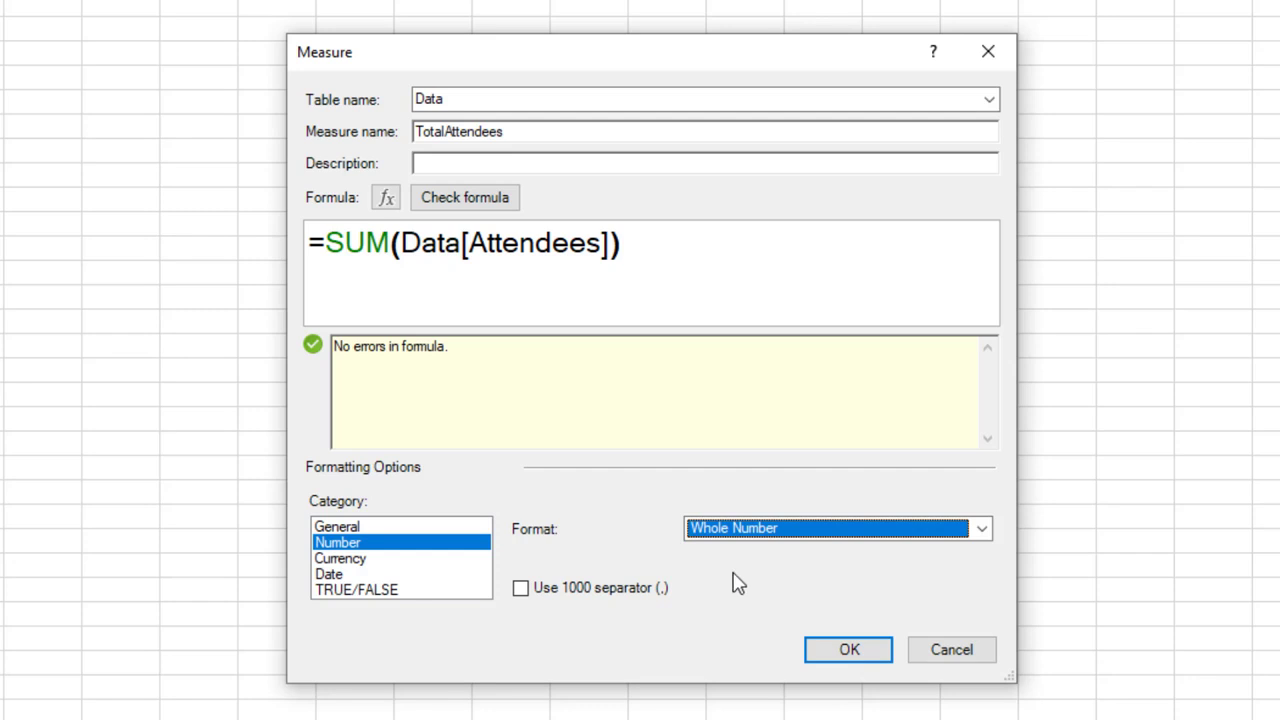
pyautogui.click(521, 590)
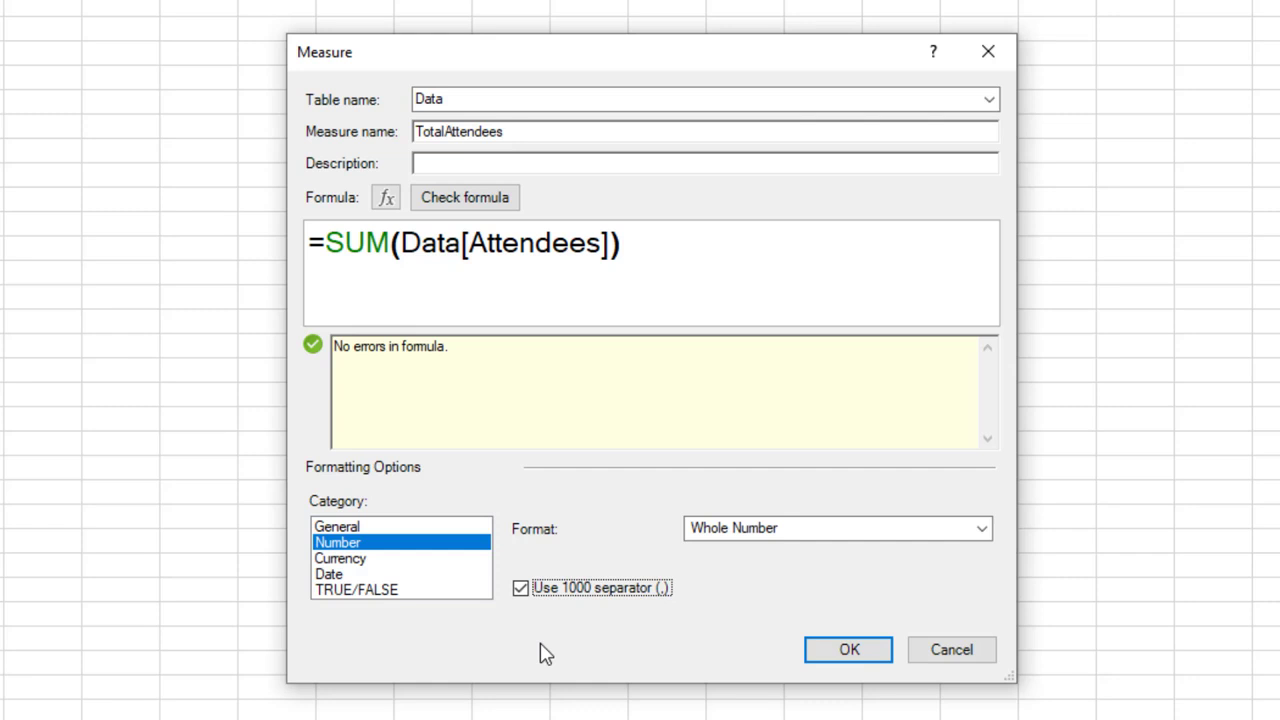
pyautogui.click(826, 658)
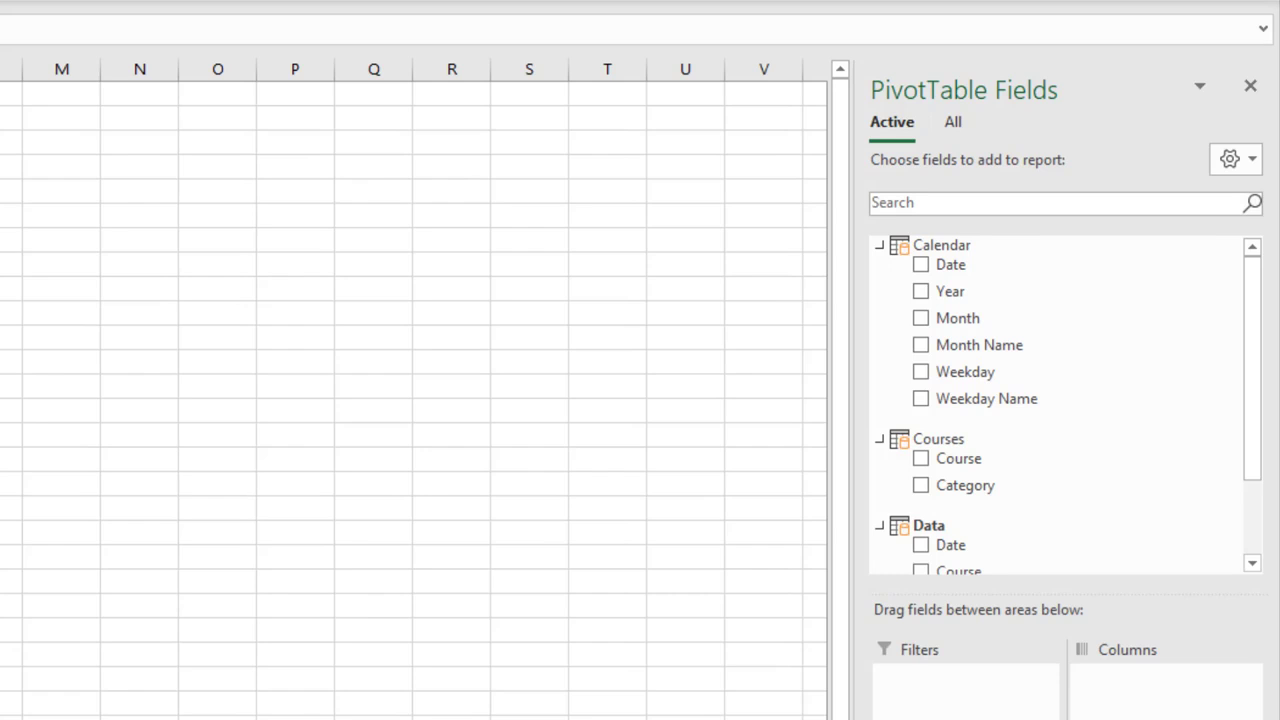
# Step: Add the TotalAttendees measure from the Data table to the PivotTable's values
pyautogui.moveTo(1249, 383); pyautogui.dragTo(1252, 487)
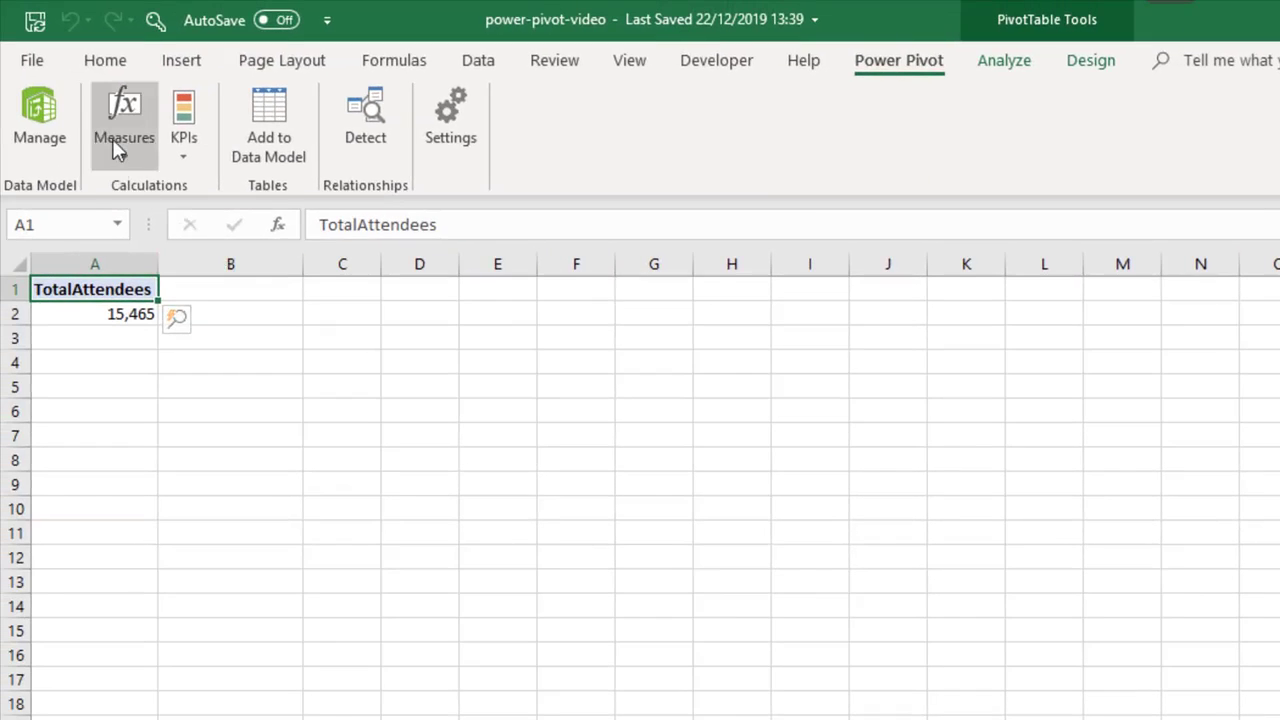
# Step: Start another new measure in the Data table and name it TotalCourses
pyautogui.click(117, 148)
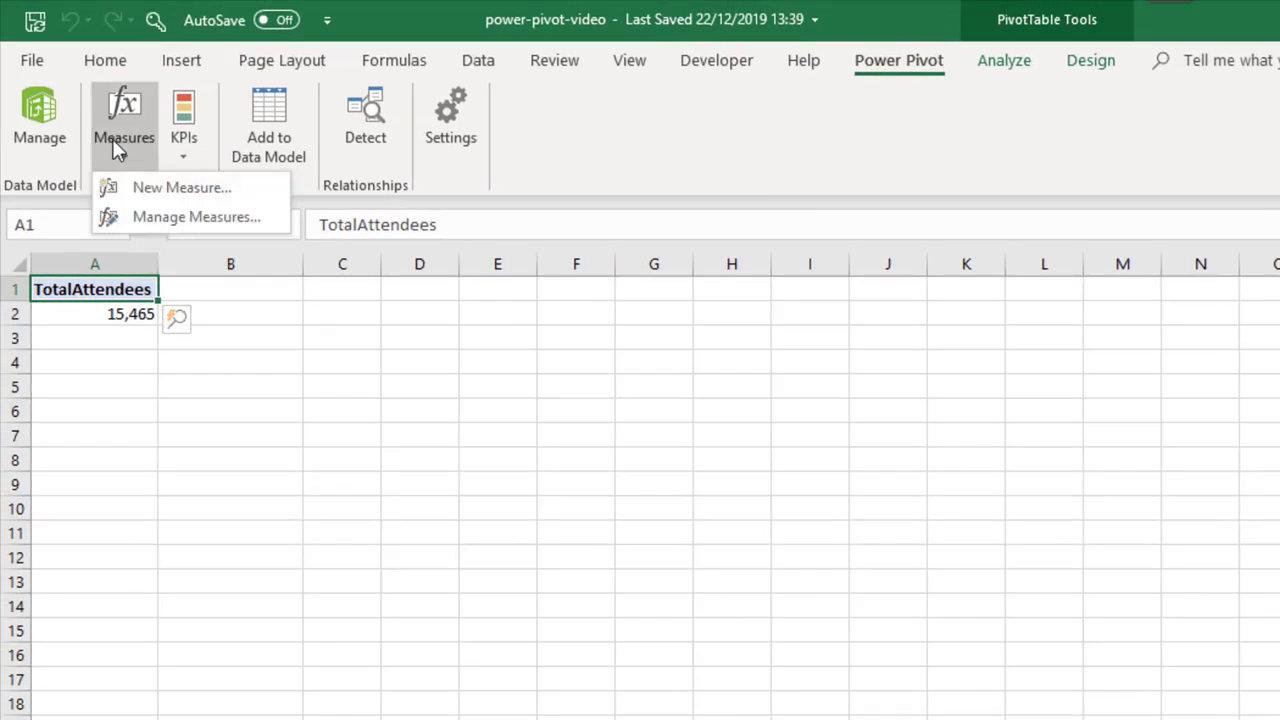
pyautogui.click(170, 176)
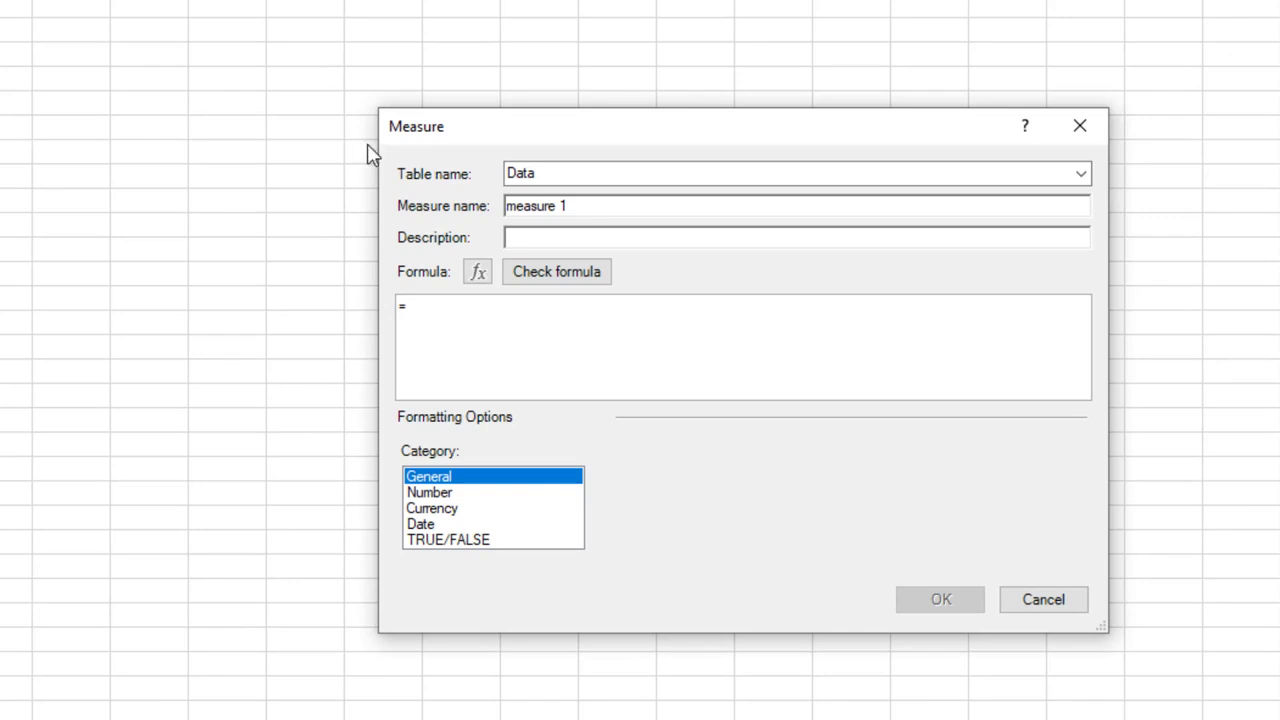
pyautogui.moveTo(588, 209); pyautogui.dragTo(449, 215)
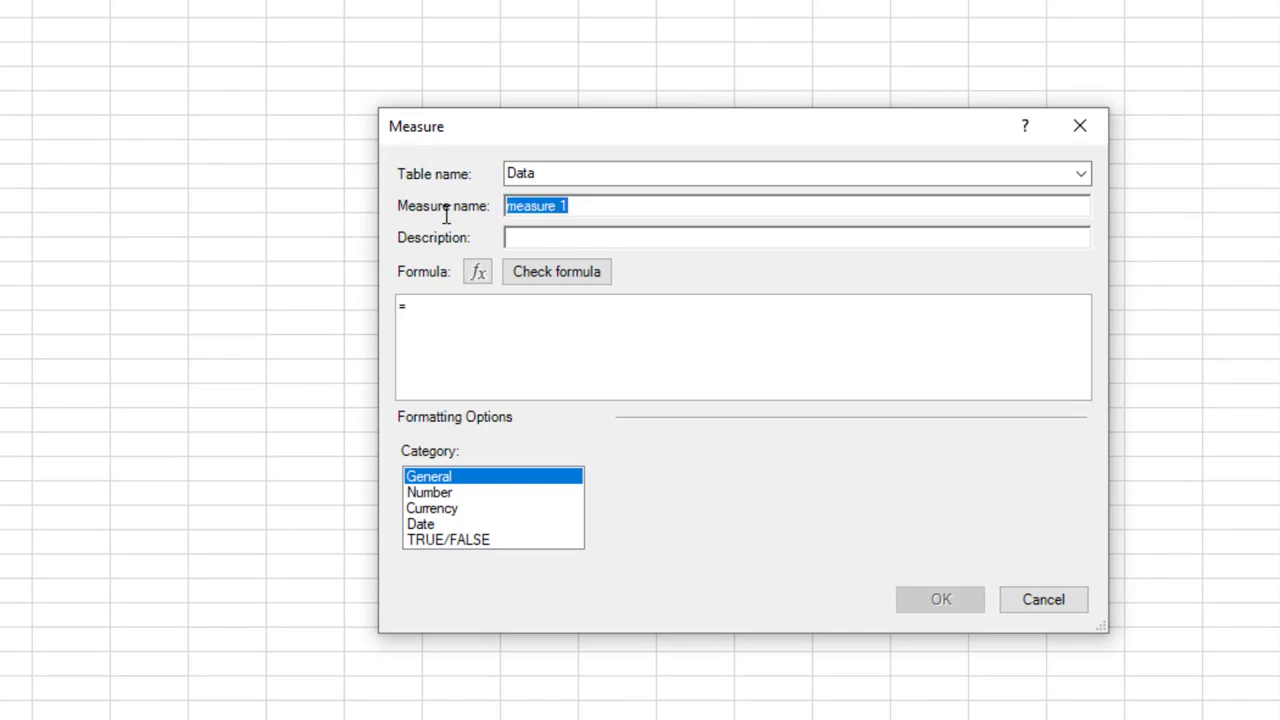
pyautogui.write('TotalCourses')
# Step: Enlarge the formula text and enter =COUNTROWS(Data) as the TotalCourses measure's formula
pyautogui.click(481, 315)
pyautogui.keyDown('ctrl'); pyautogui.scroll(5, 481, 325); pyautogui.keyUp('ctrl')
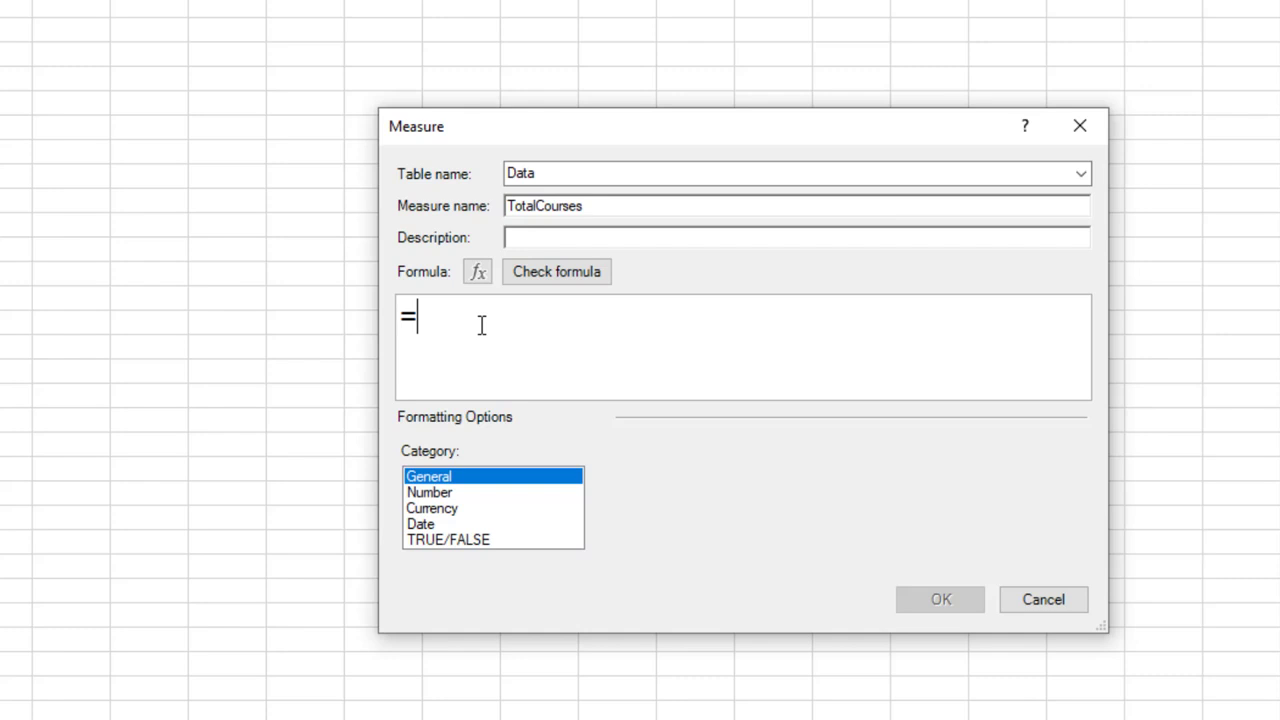
pyautogui.write('cou')
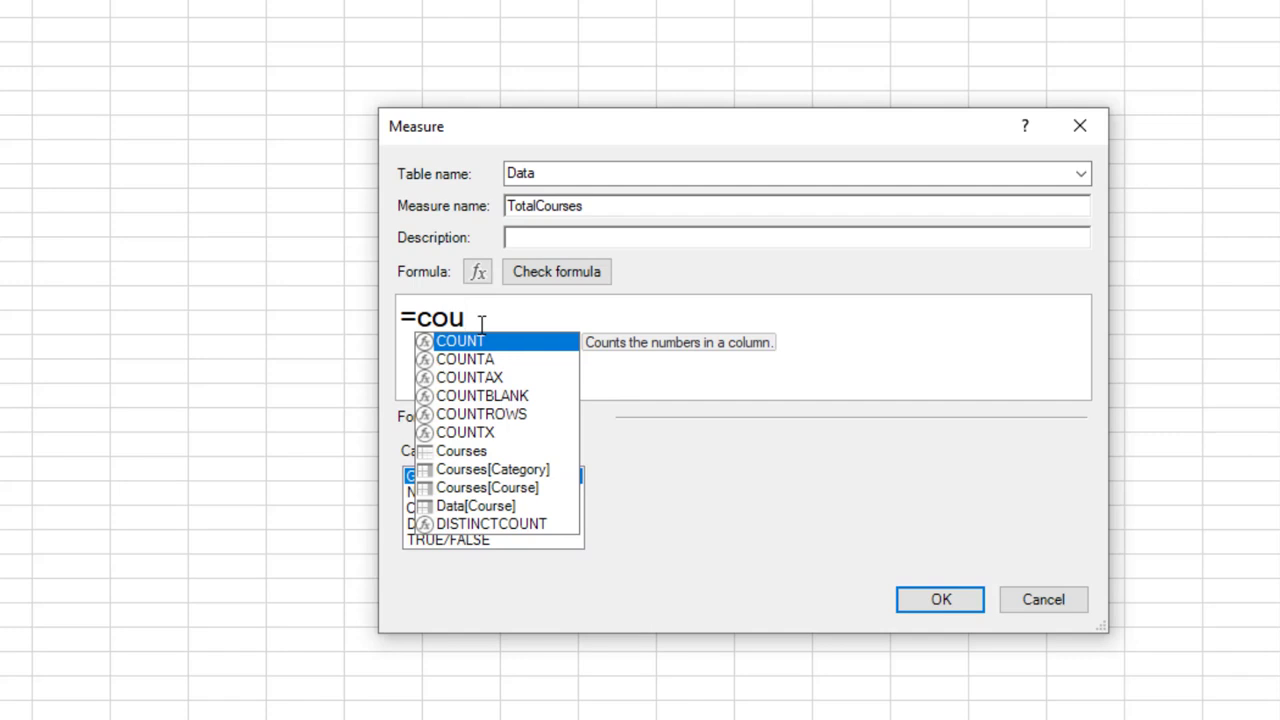
pyautogui.doubleClick(500, 414)
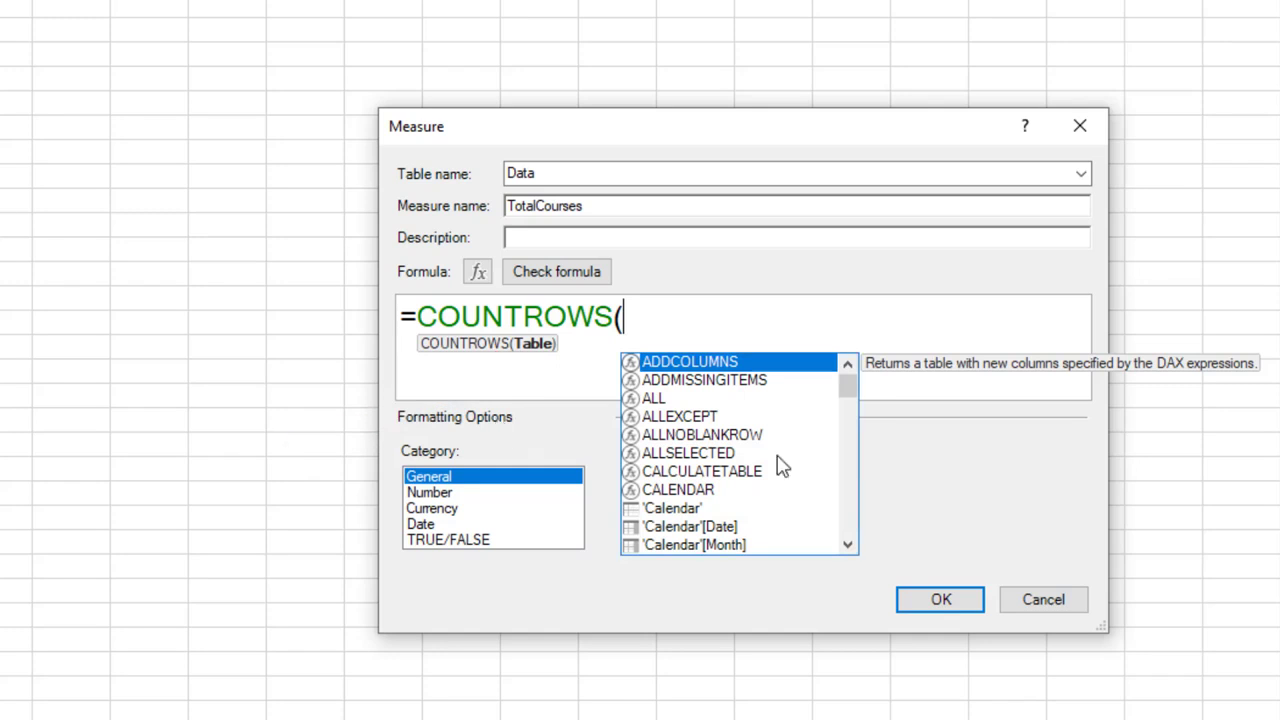
pyautogui.moveTo(848, 390); pyautogui.dragTo(848, 425)
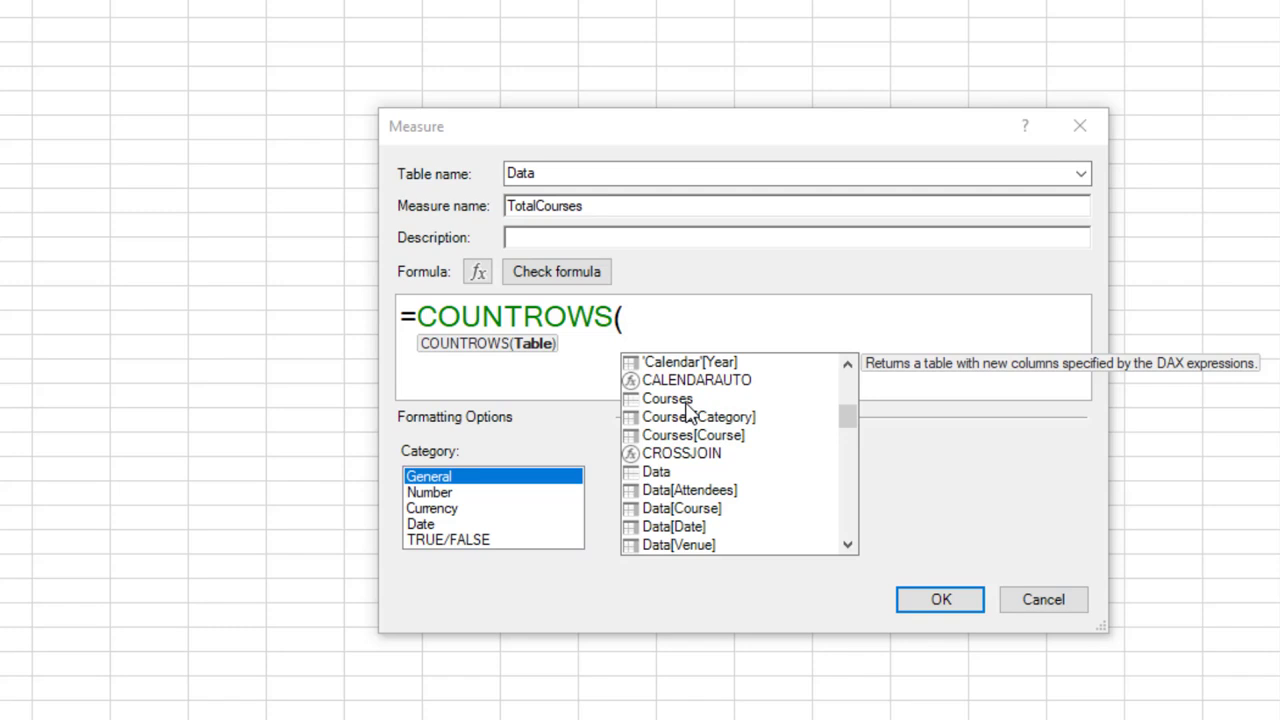
pyautogui.doubleClick(655, 472)
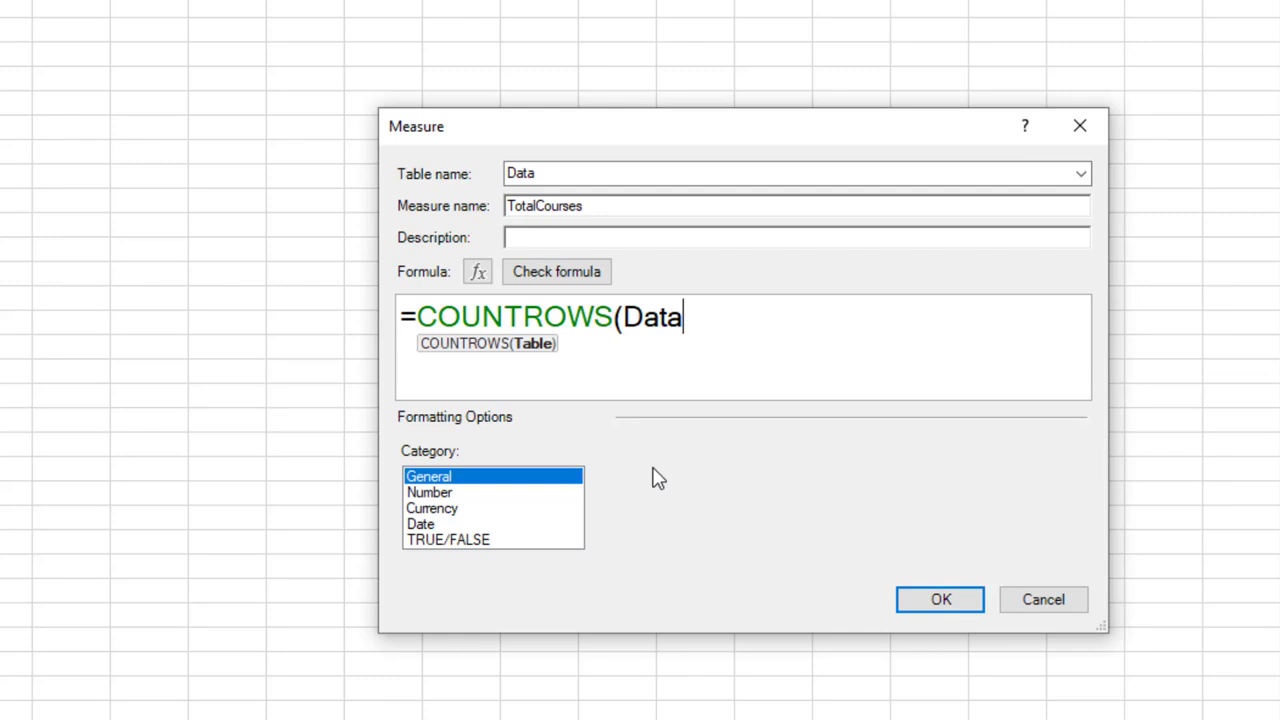
pyautogui.write(')')
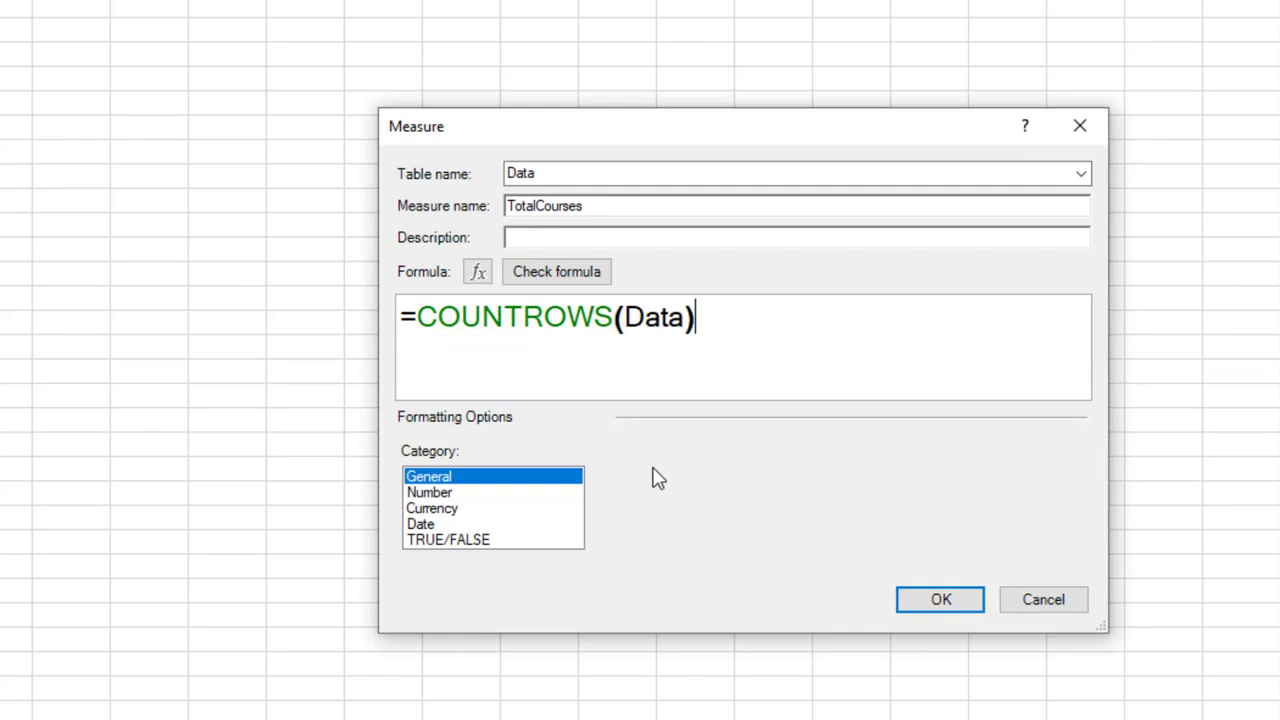
# Step: Check the TotalCourses formula for errors and save the measure as a Whole Number with the 1000 separator
pyautogui.click(598, 282)
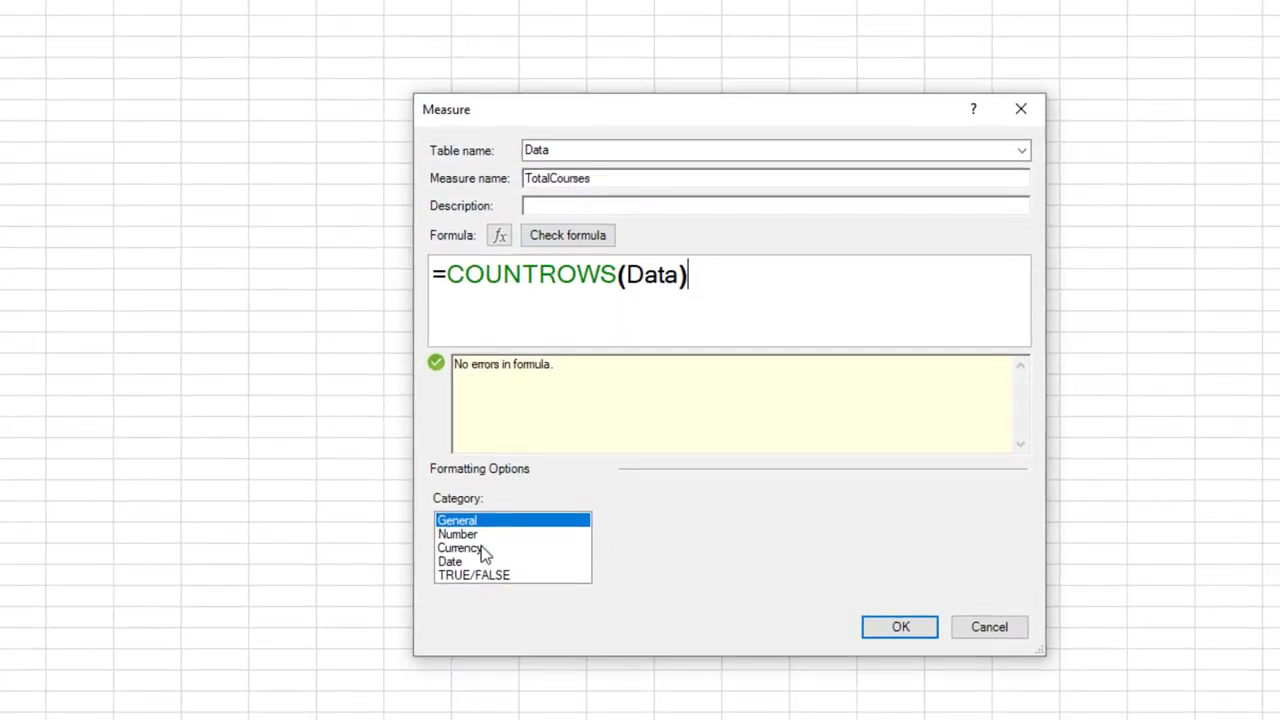
pyautogui.click(470, 534)
pyautogui.click(820, 521)
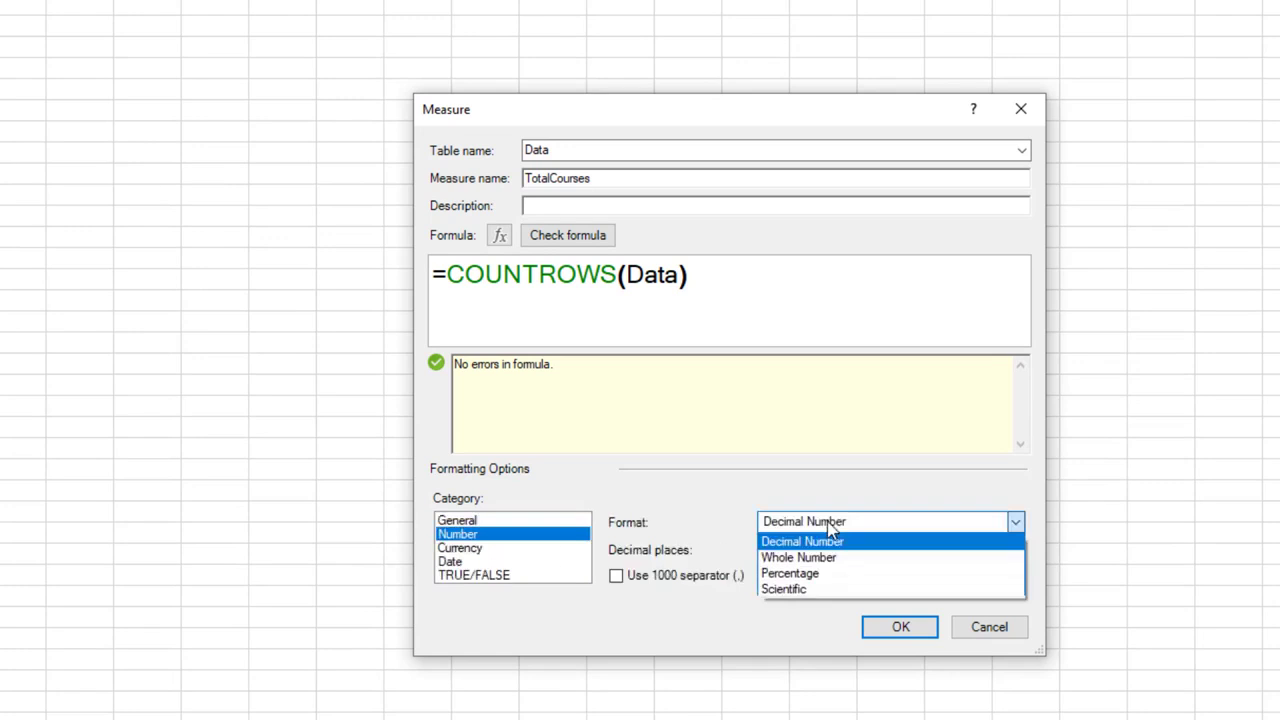
pyautogui.click(822, 566)
pyautogui.click(616, 574)
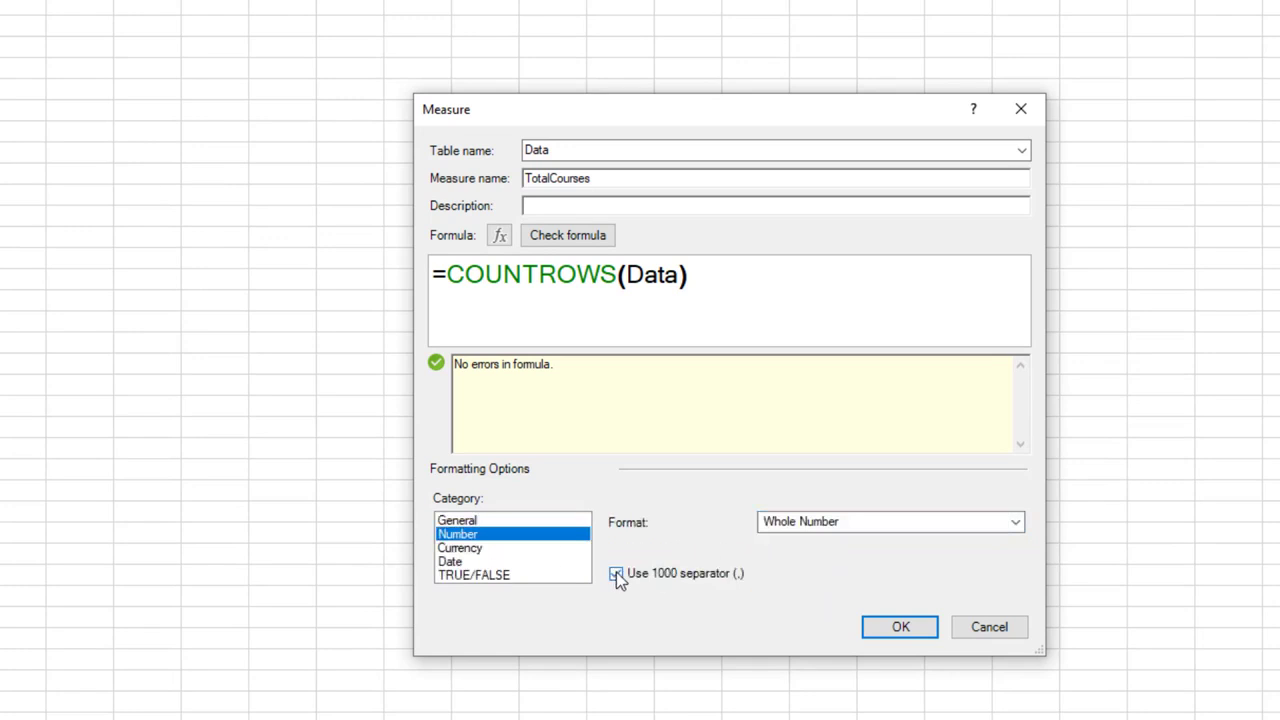
pyautogui.click(872, 628)
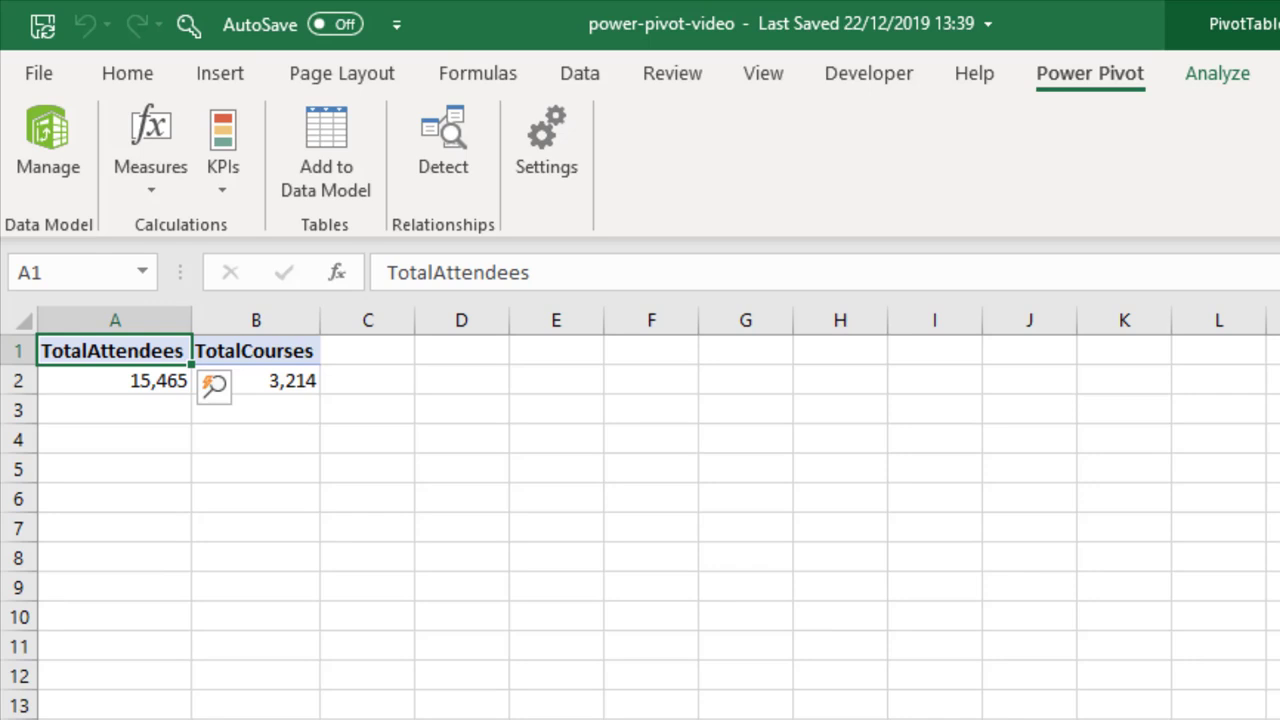
# Step: From an empty cell outside the PivotTable, start a new measure in the Data table and name it AttendeesPrevYear
pyautogui.click(553, 445)
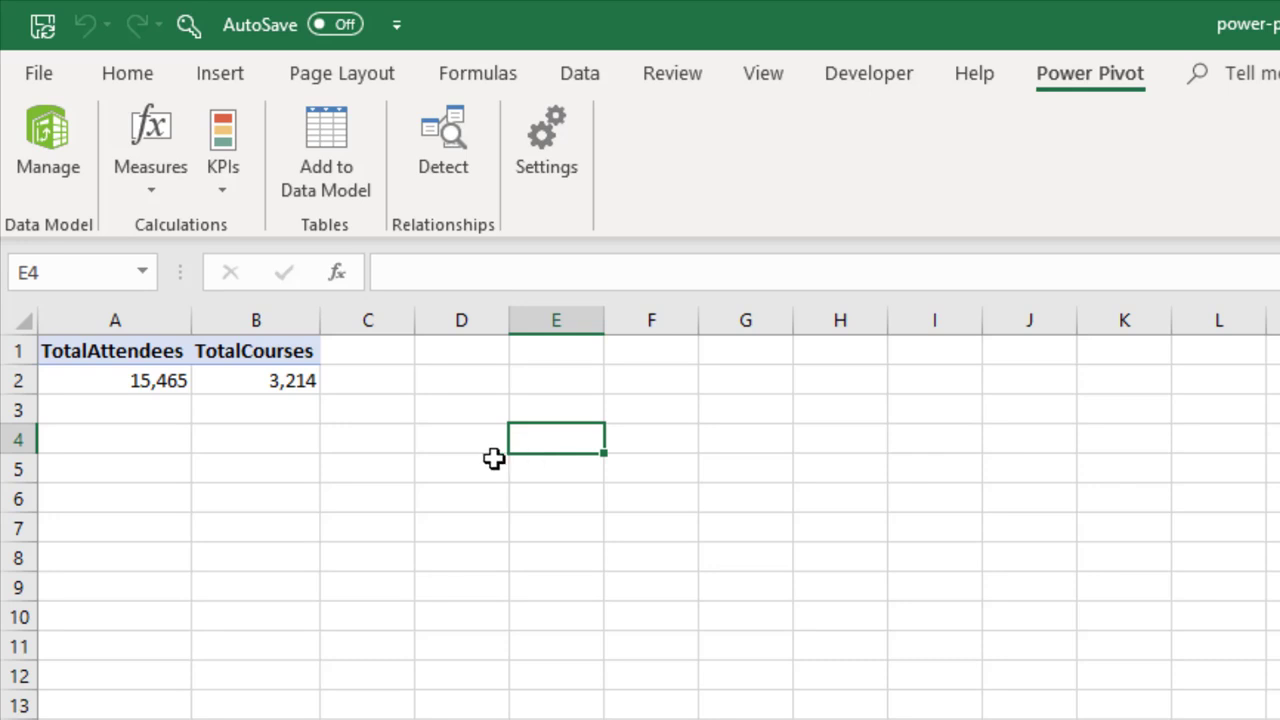
pyautogui.click(166, 188)
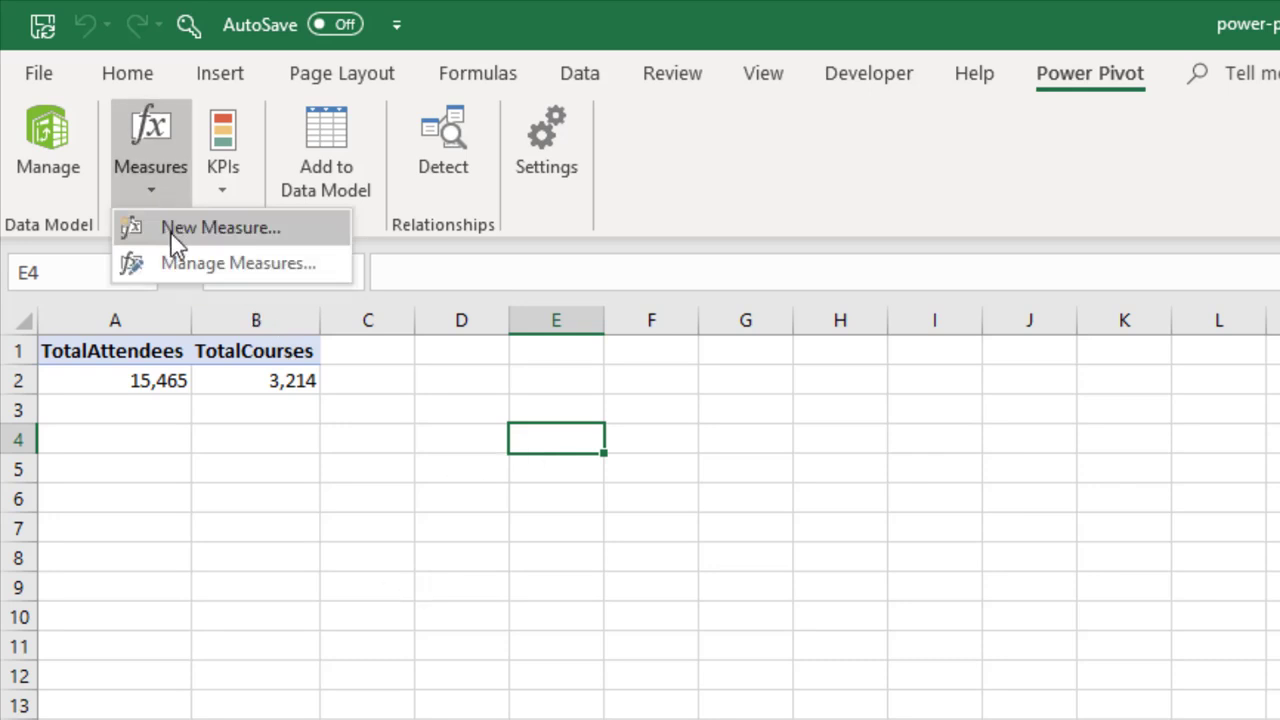
pyautogui.click(169, 232)
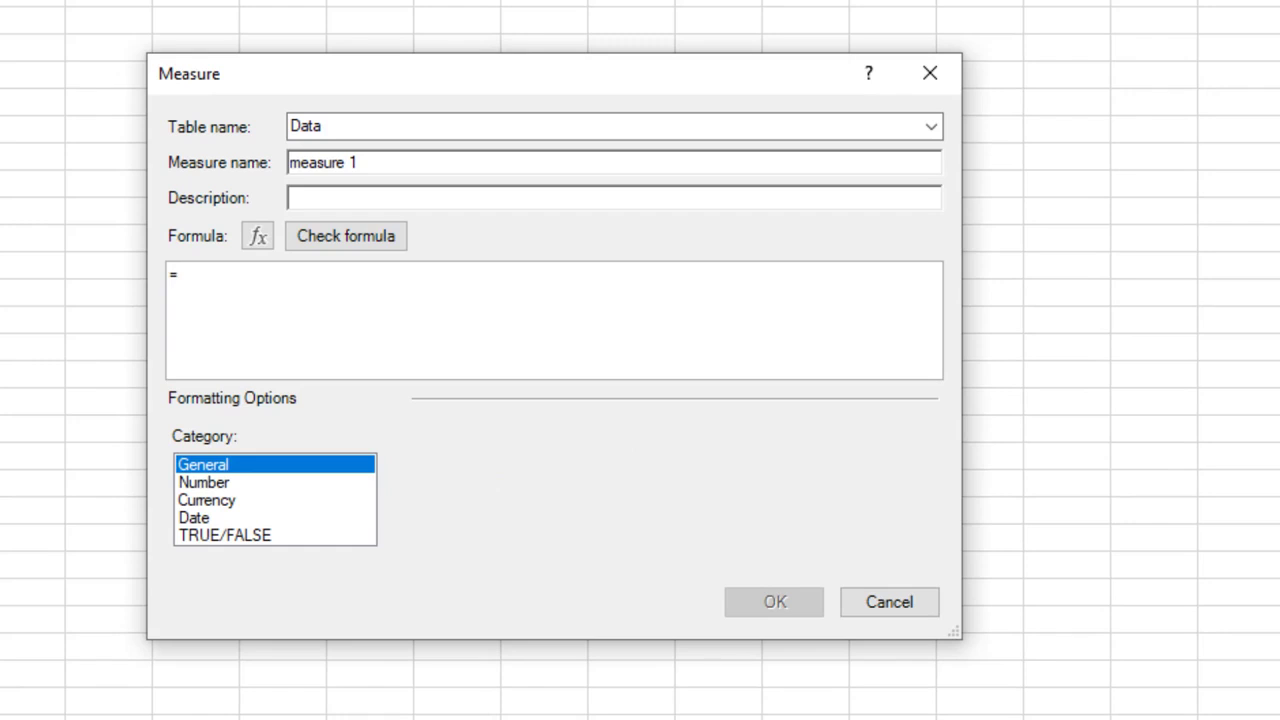
pyautogui.click(353, 162)
pyautogui.moveTo(353, 155); pyautogui.dragTo(272, 165)
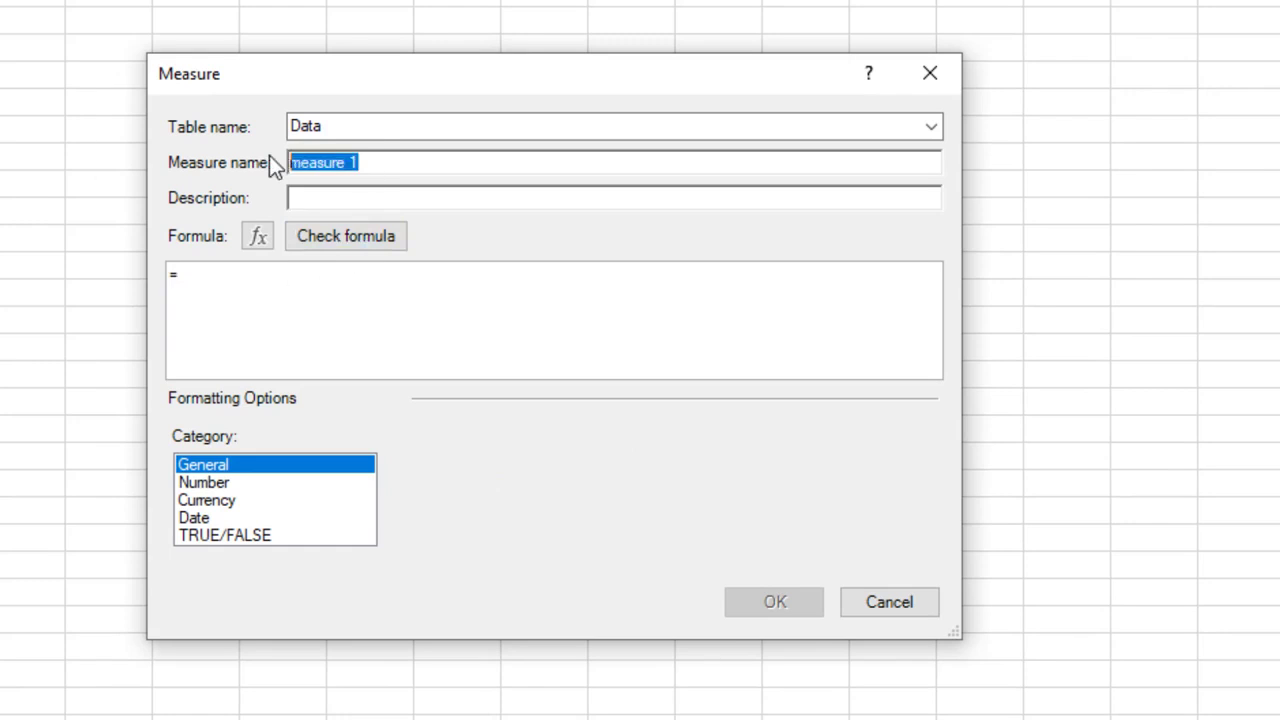
pyautogui.write('Attendees')
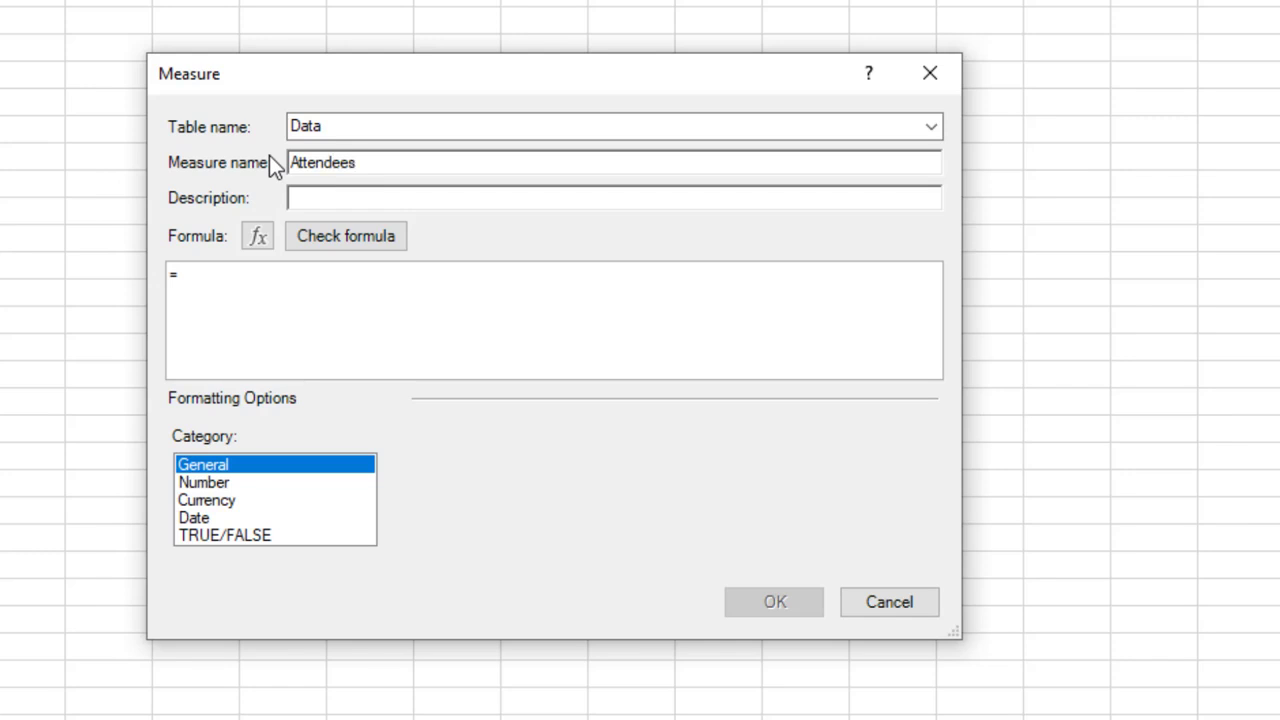
pyautogui.write('PrevYear')
# Step: Enlarge the formula text and begin the AttendeesPrevYear formula with =CALCULATE([TotalAttendees], as the expression to evaluate
pyautogui.click(345, 322)
pyautogui.scroll(2, 345, 322)
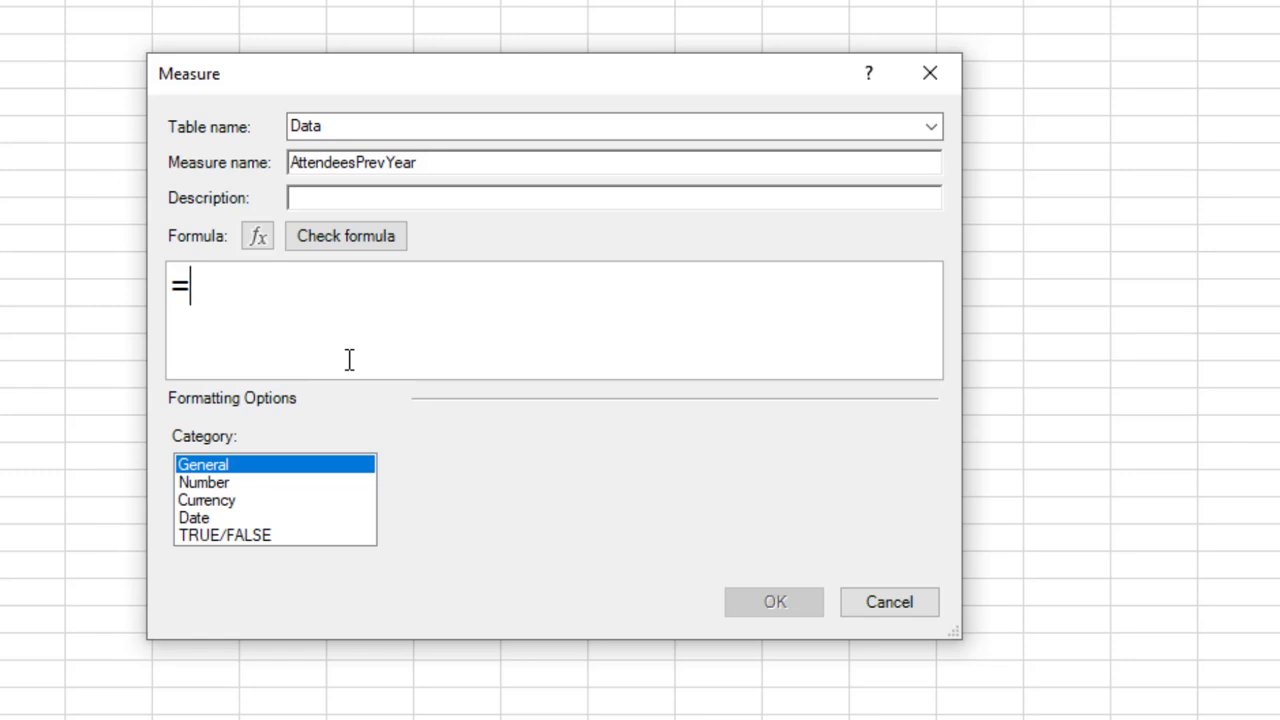
pyautogui.write('c')
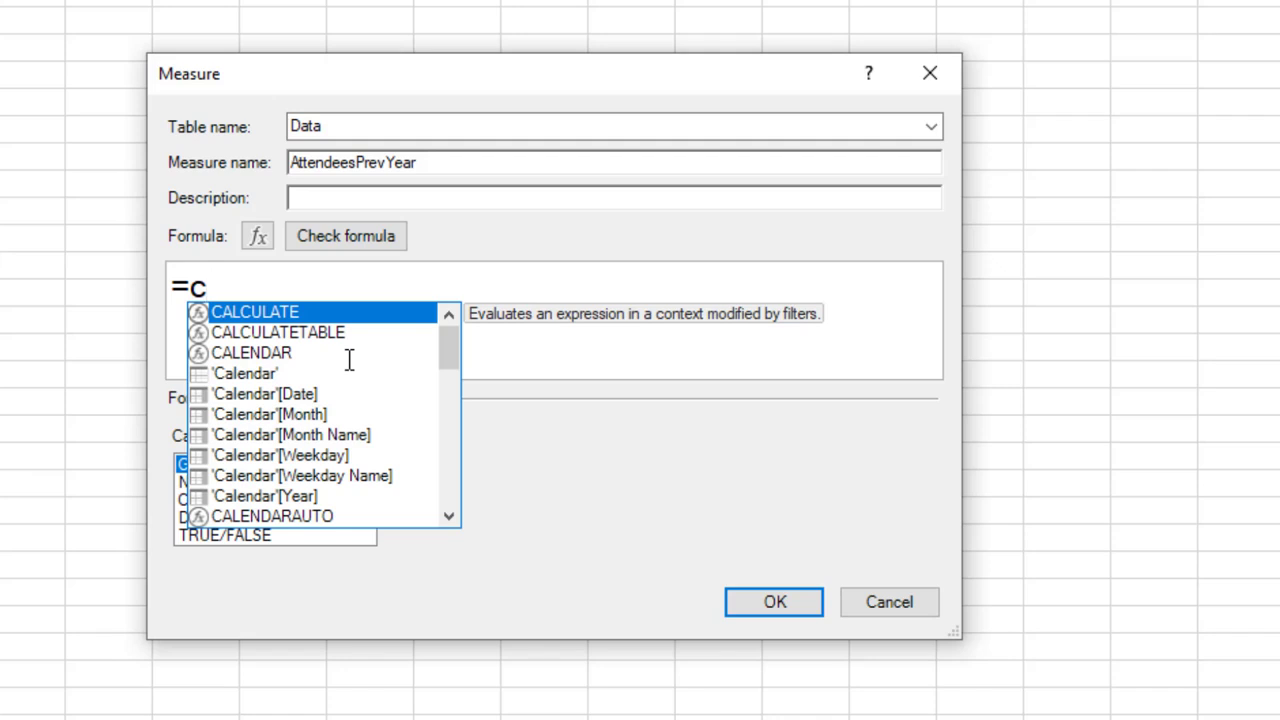
pyautogui.write('al')
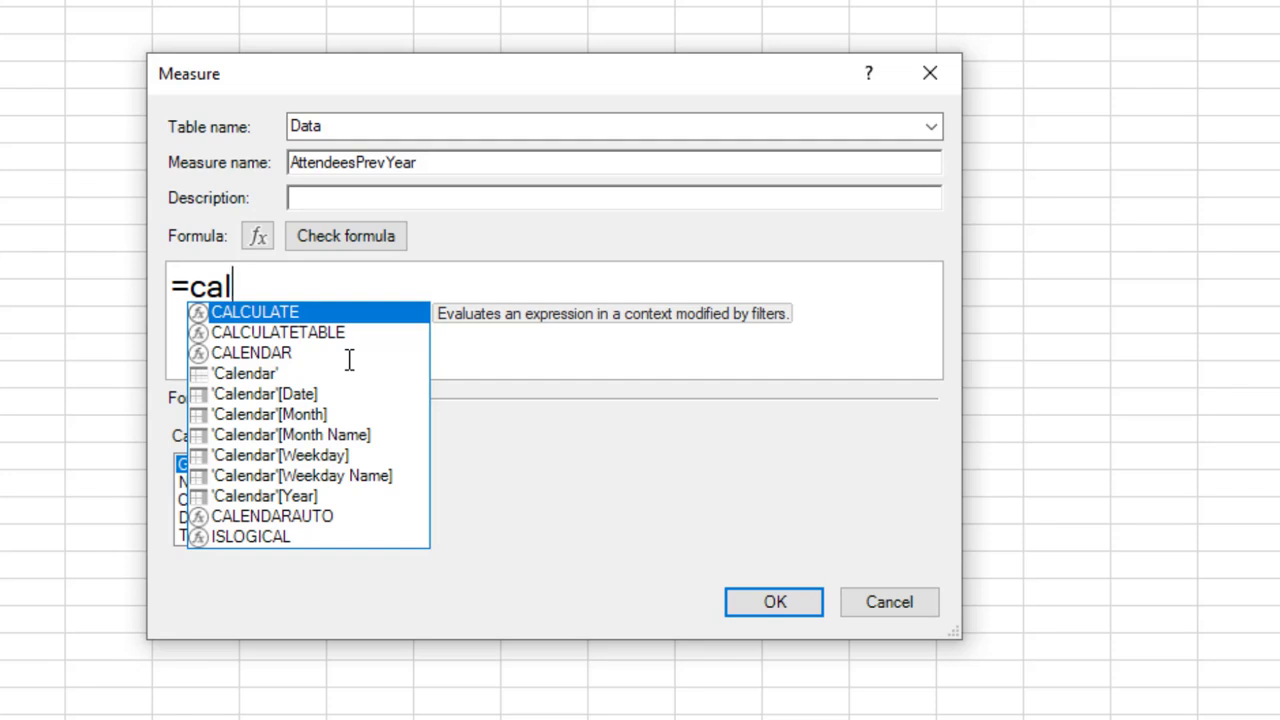
pyautogui.doubleClick(295, 313)
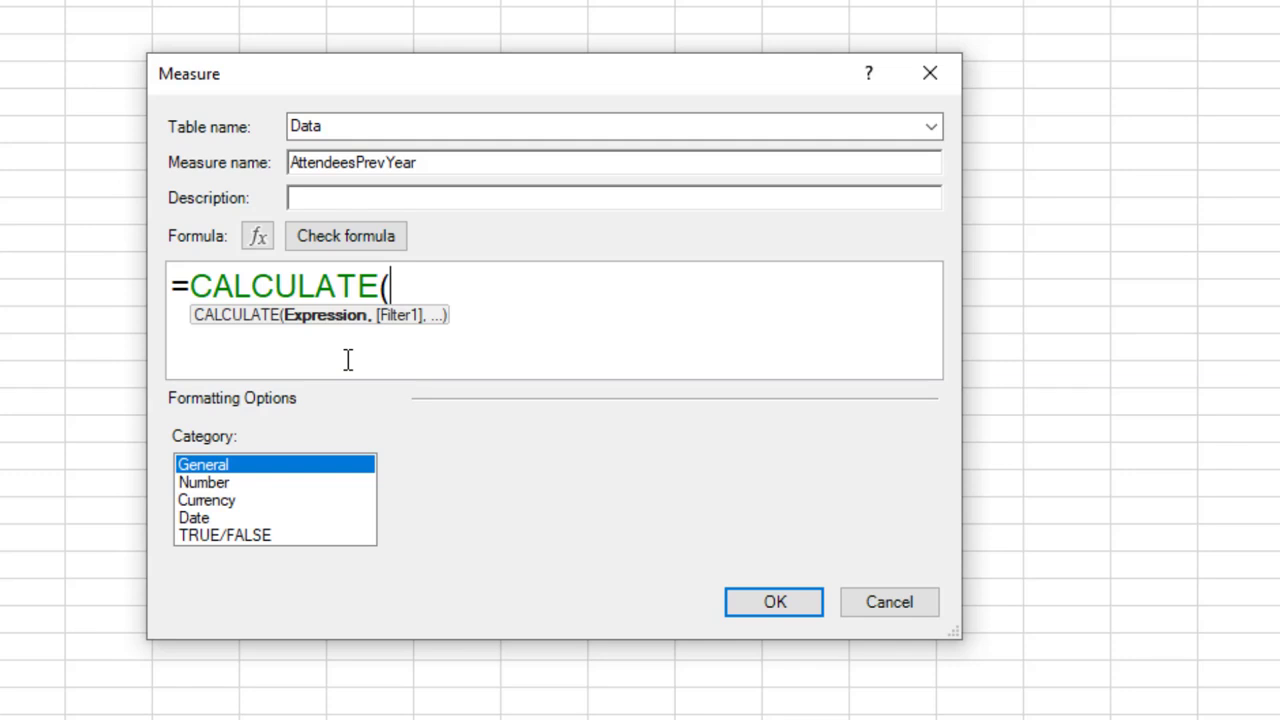
pyautogui.write('tot')
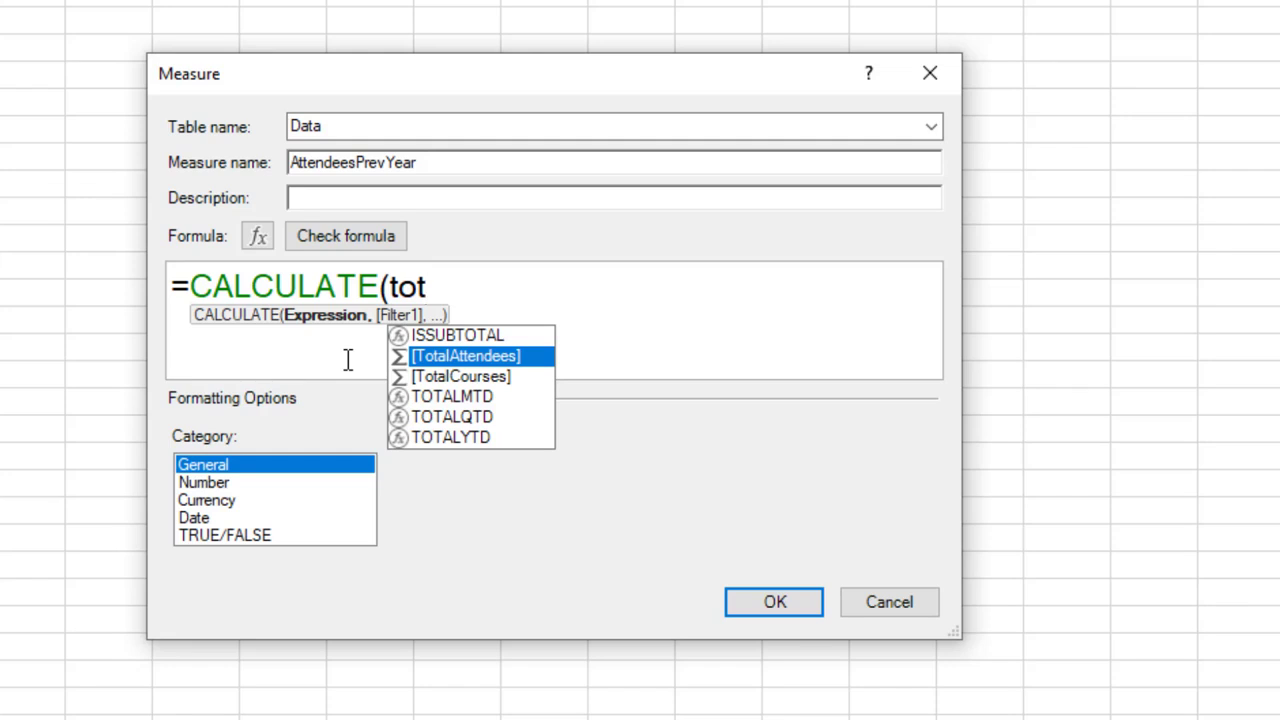
pyautogui.doubleClick(482, 358)
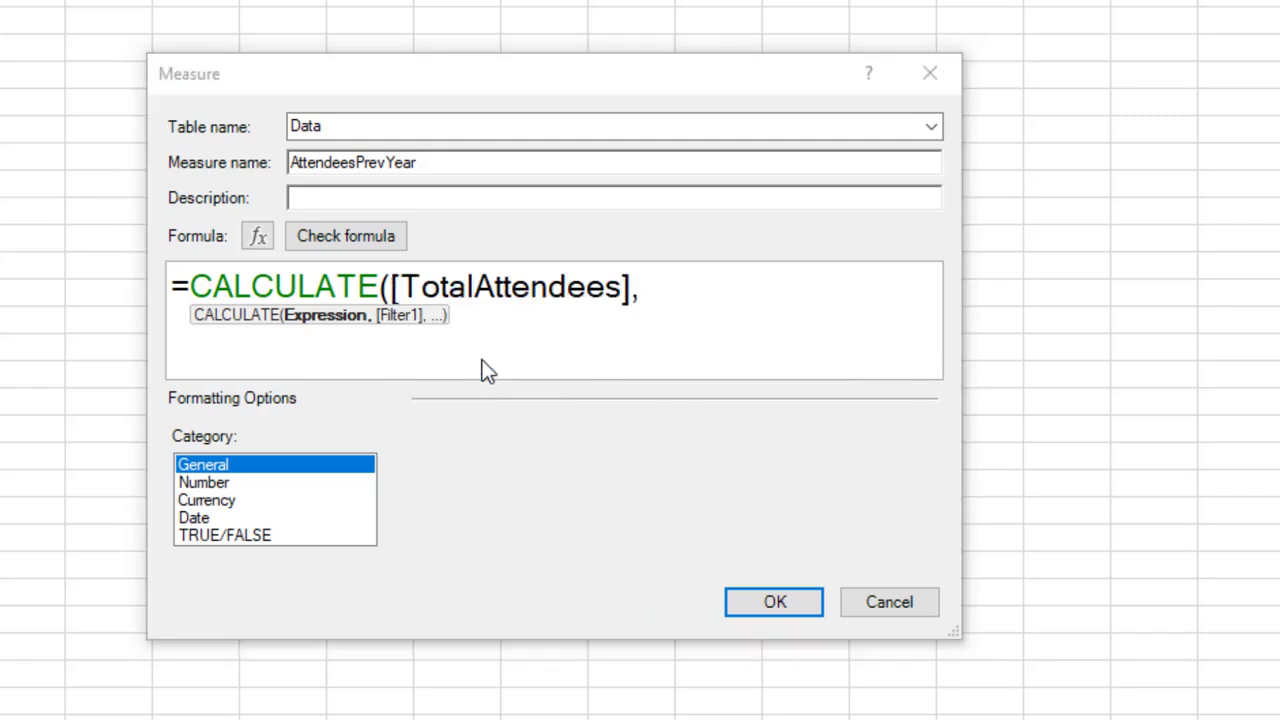
pyautogui.write(',')
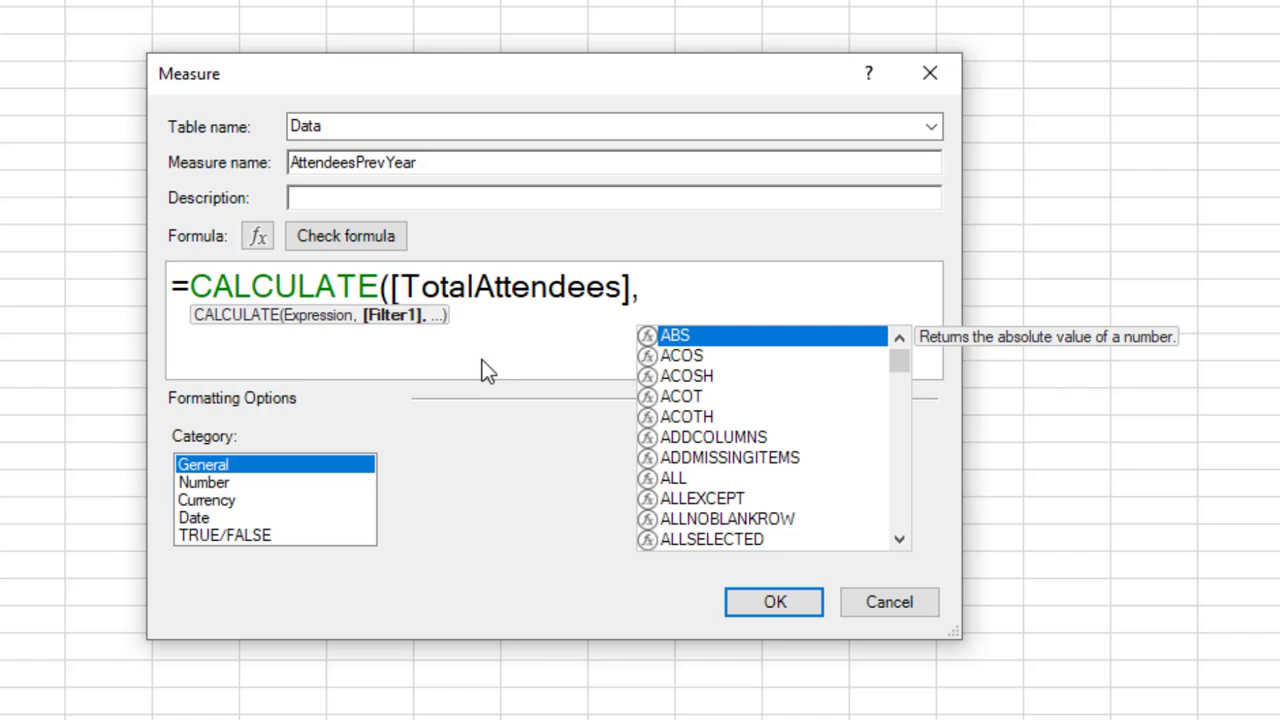
# Step: Add DATEADD as the CALCULATE filter, with 'Calendar'[Date] as its dates argument
pyautogui.write('d')
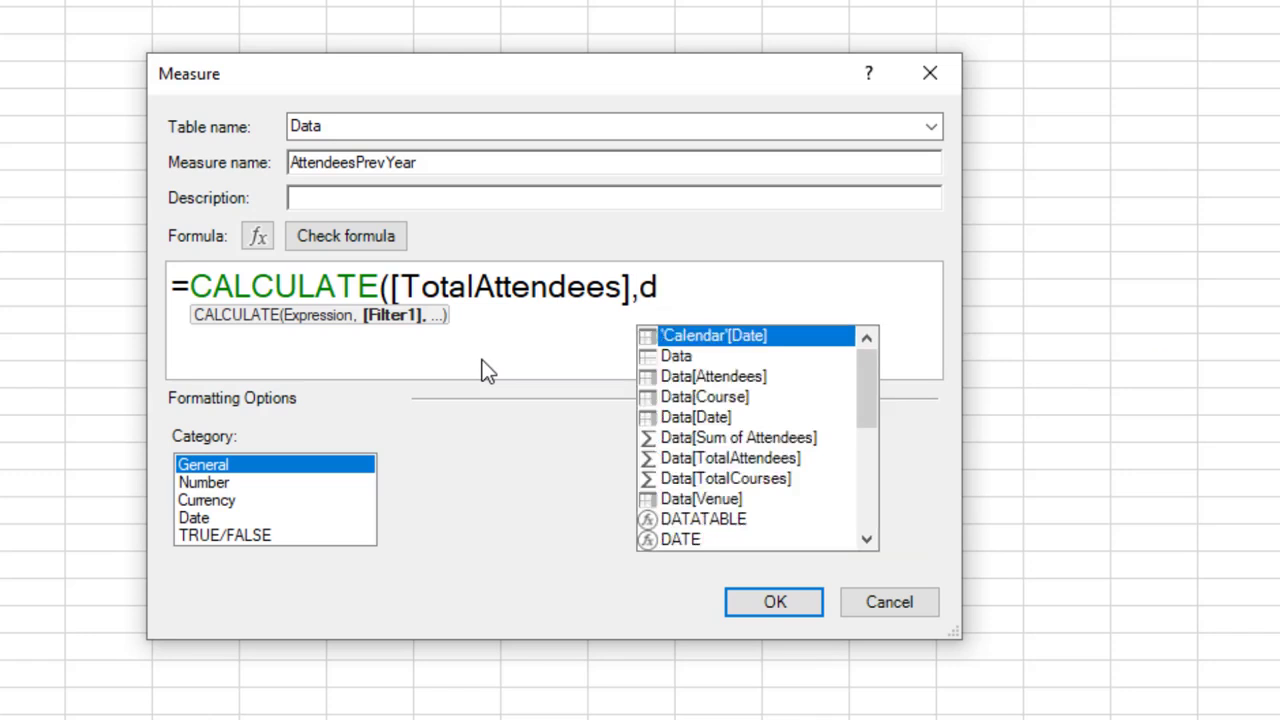
pyautogui.write('a')
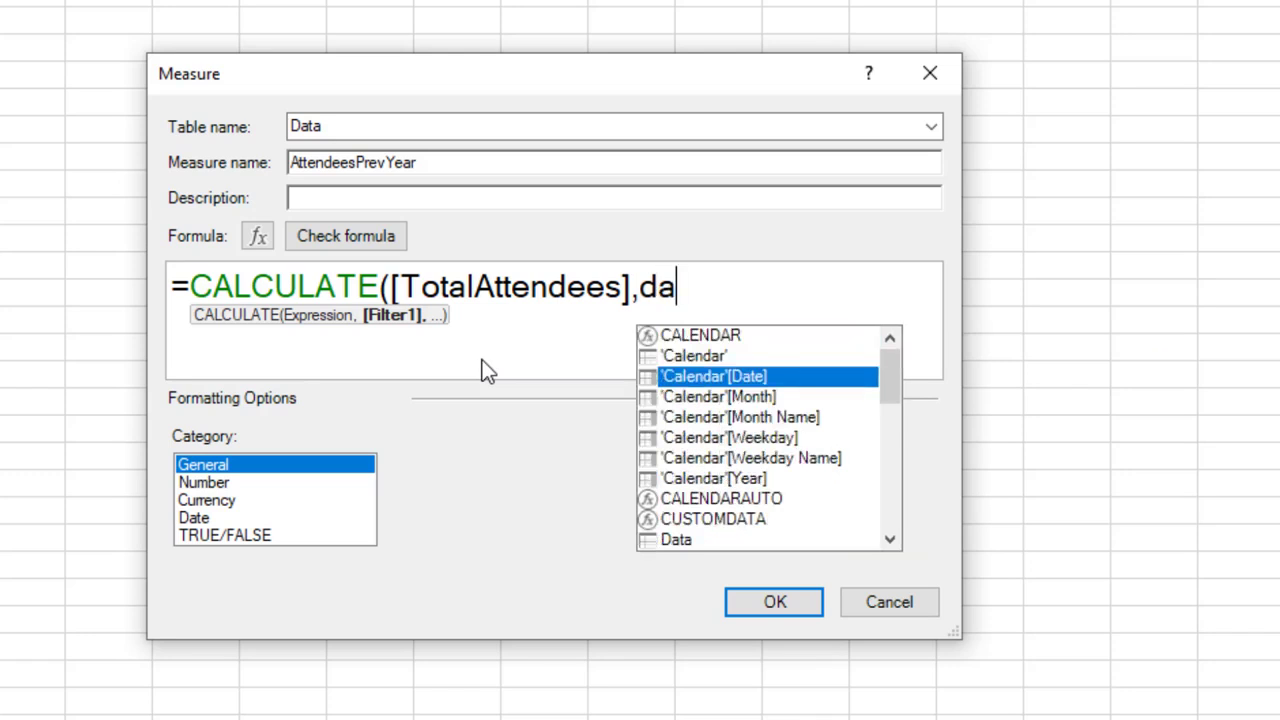
pyautogui.write('te')
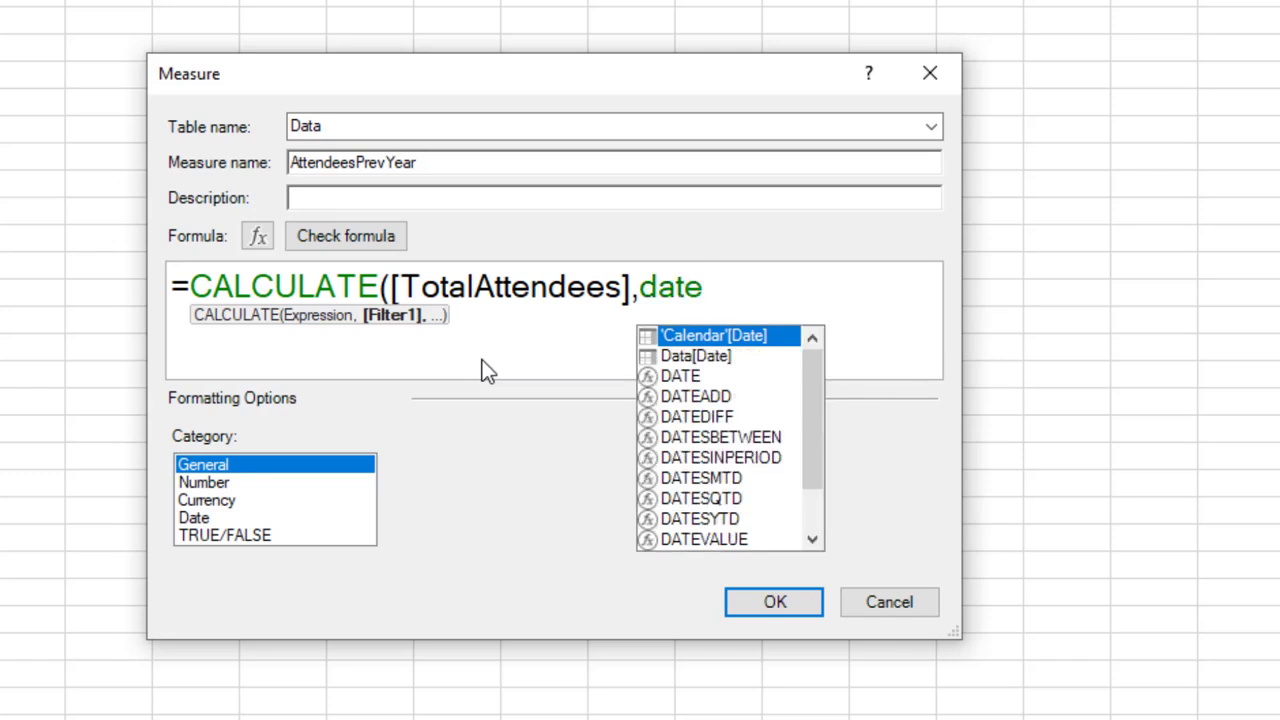
pyautogui.doubleClick(694, 396)
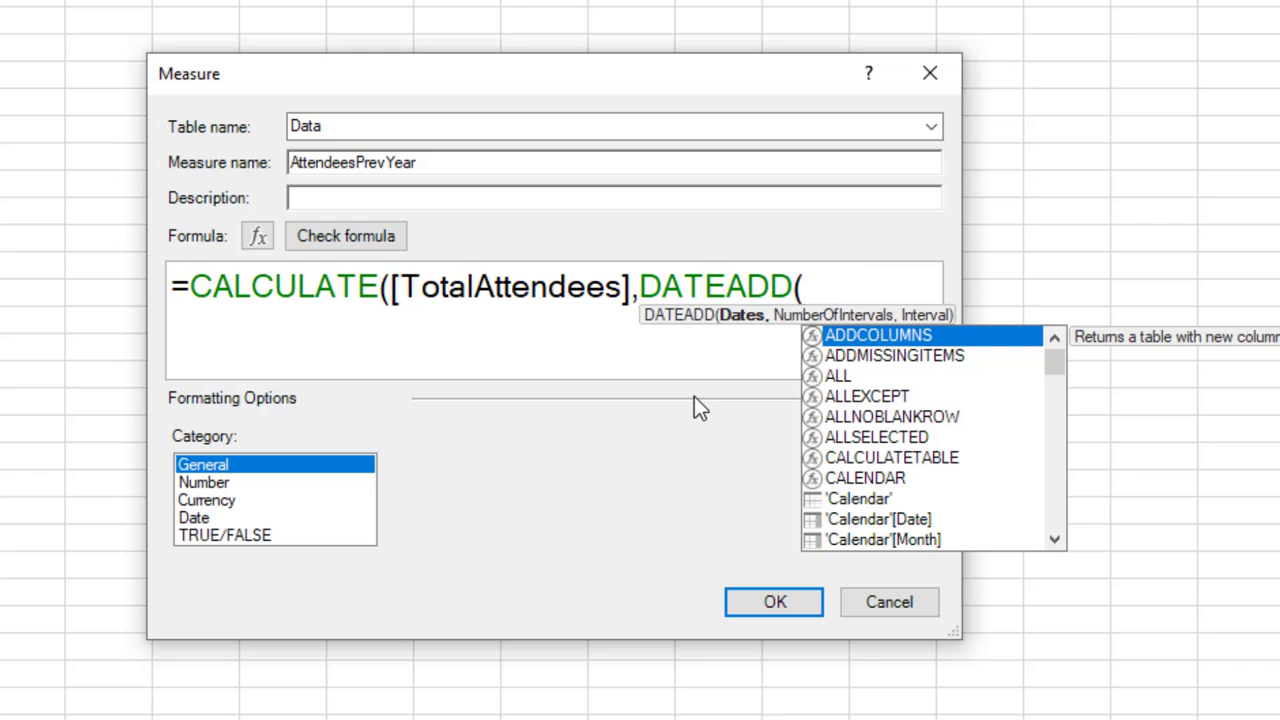
pyautogui.write('cal')
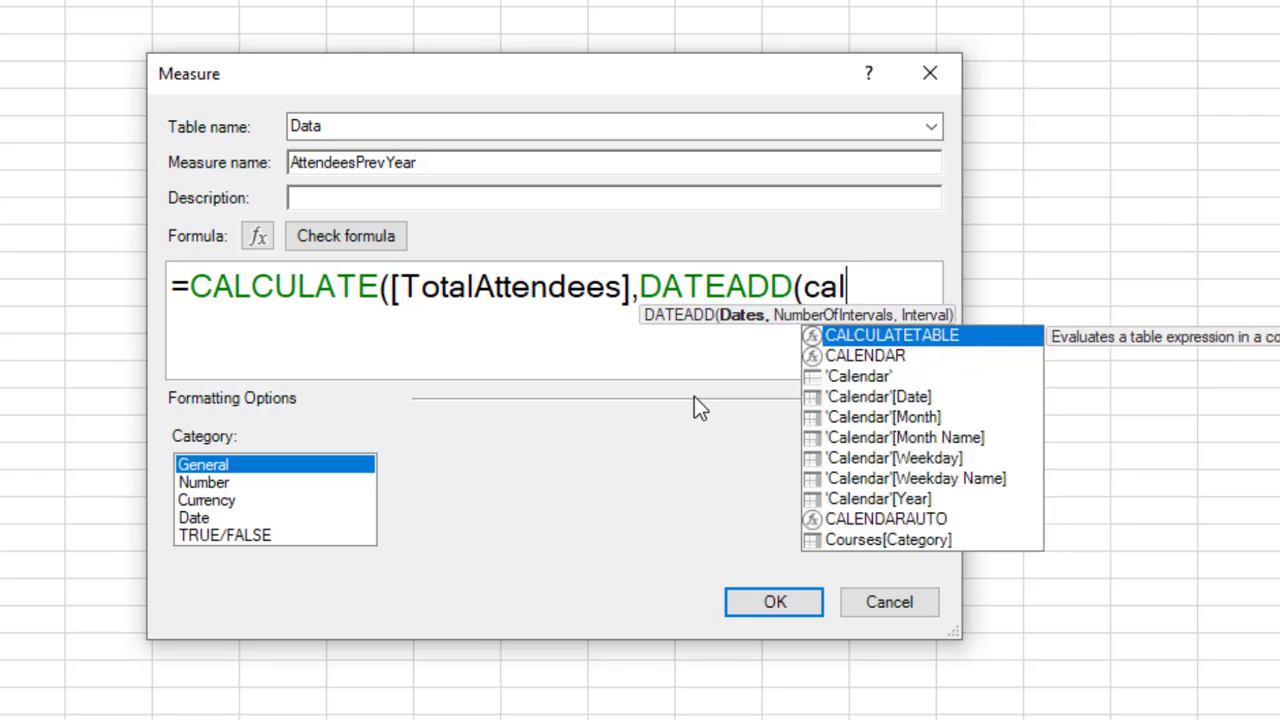
pyautogui.press('Down')
pyautogui.press('Down')
pyautogui.press('Down')
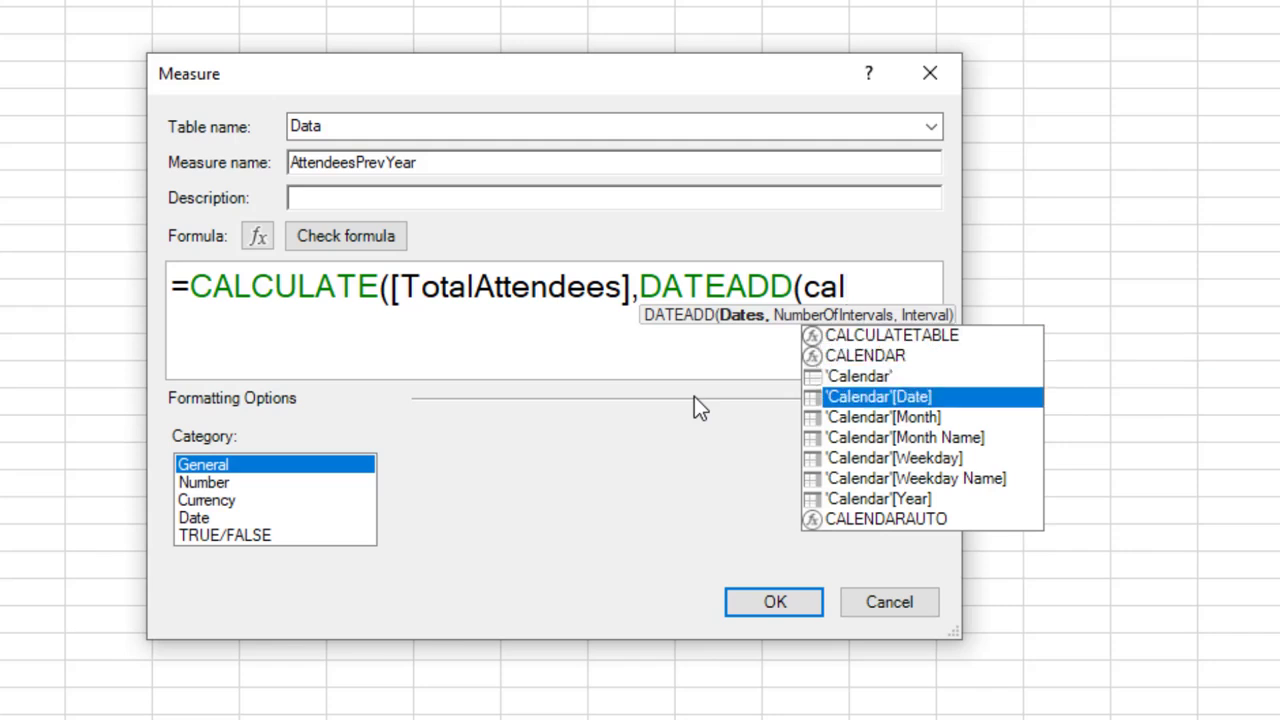
pyautogui.press('Tab')
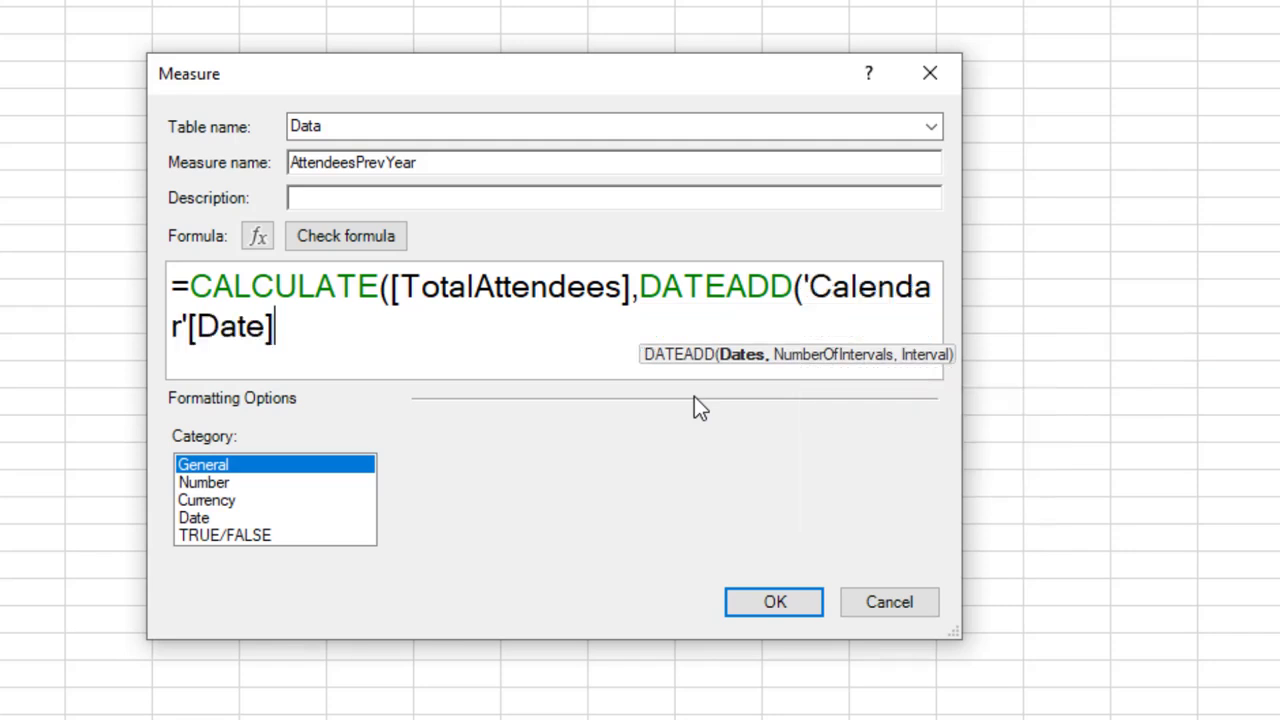
# Step: Complete the DATEADD arguments with -1 and YEAR, and close both functions' parentheses
pyautogui.write(',')
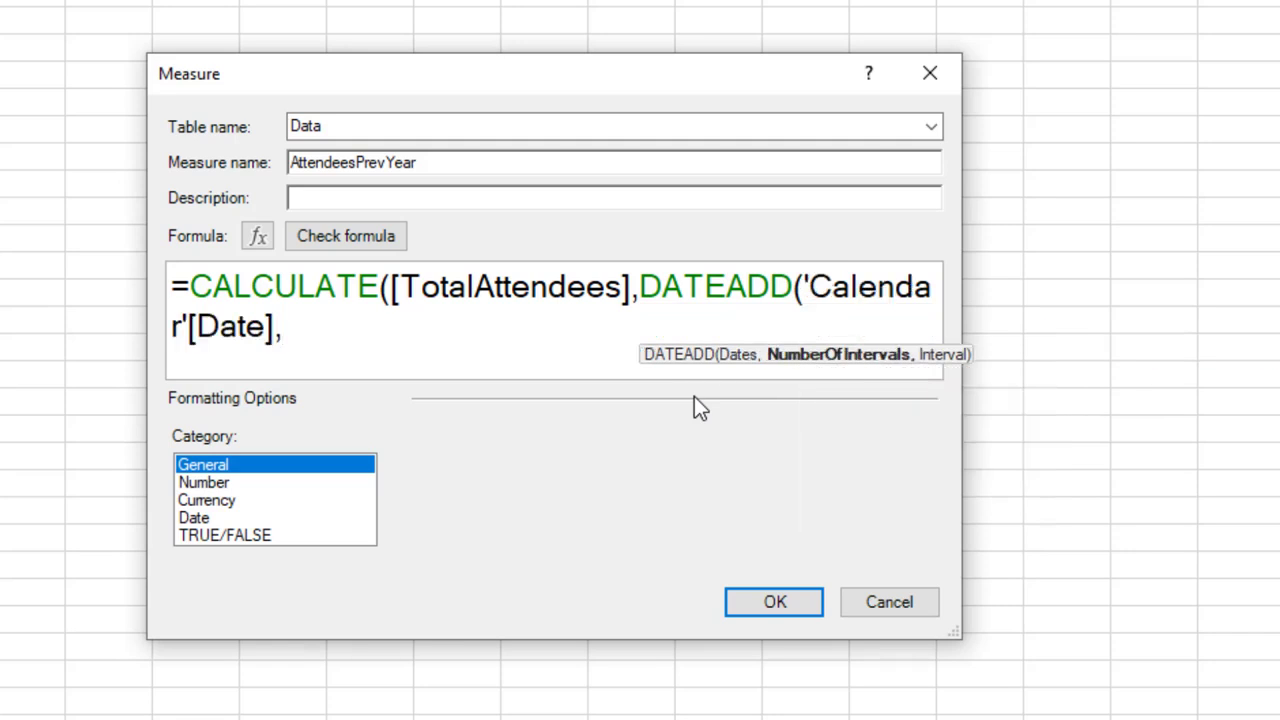
pyautogui.write('-1,')
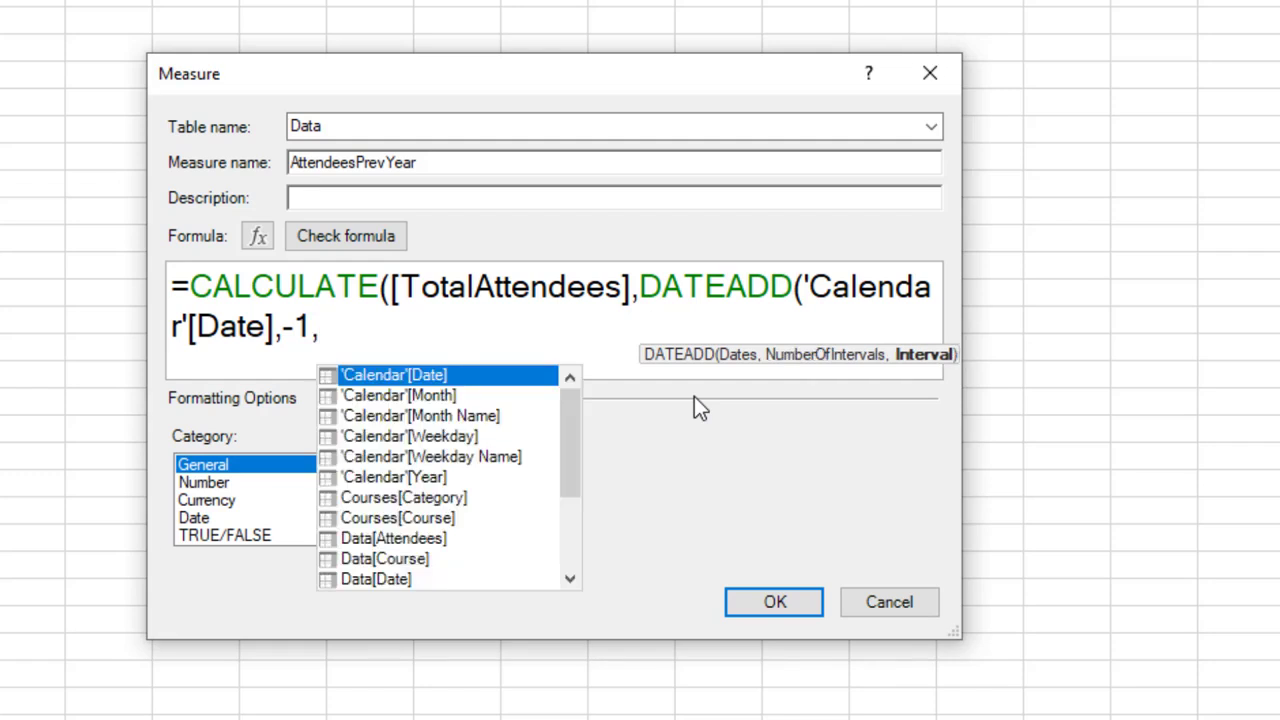
pyautogui.write('yea')
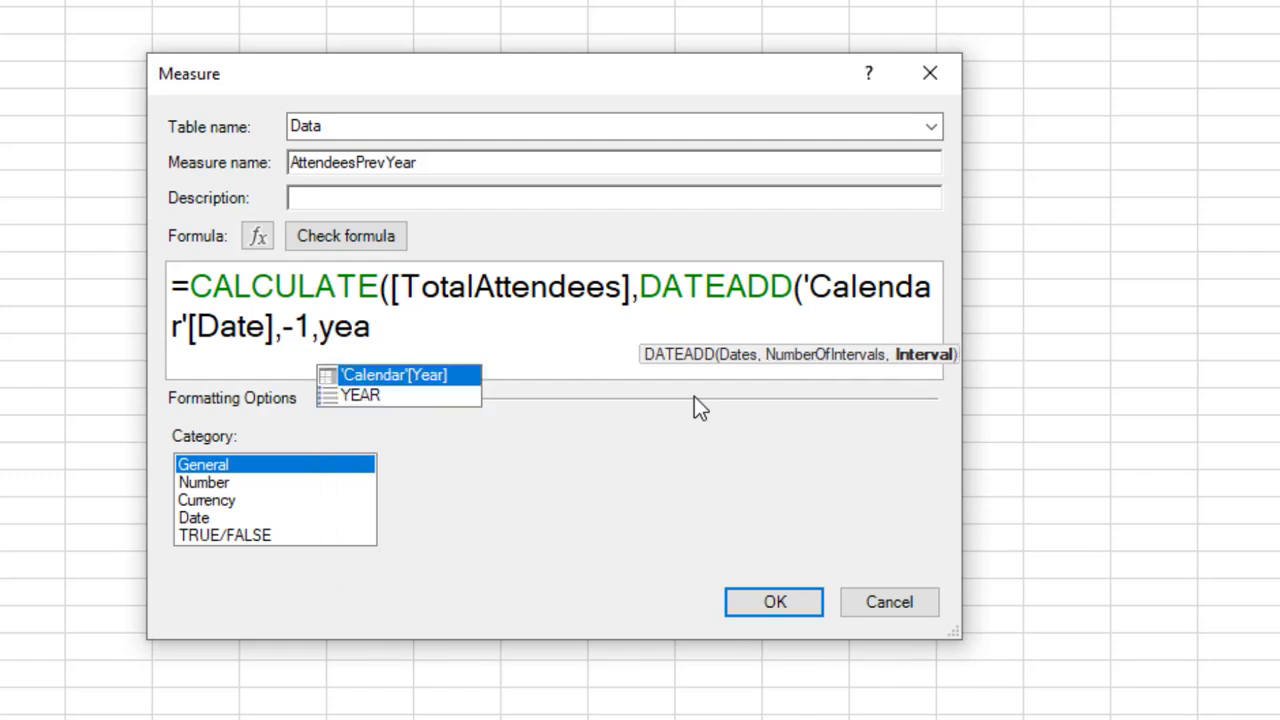
pyautogui.doubleClick(374, 399)
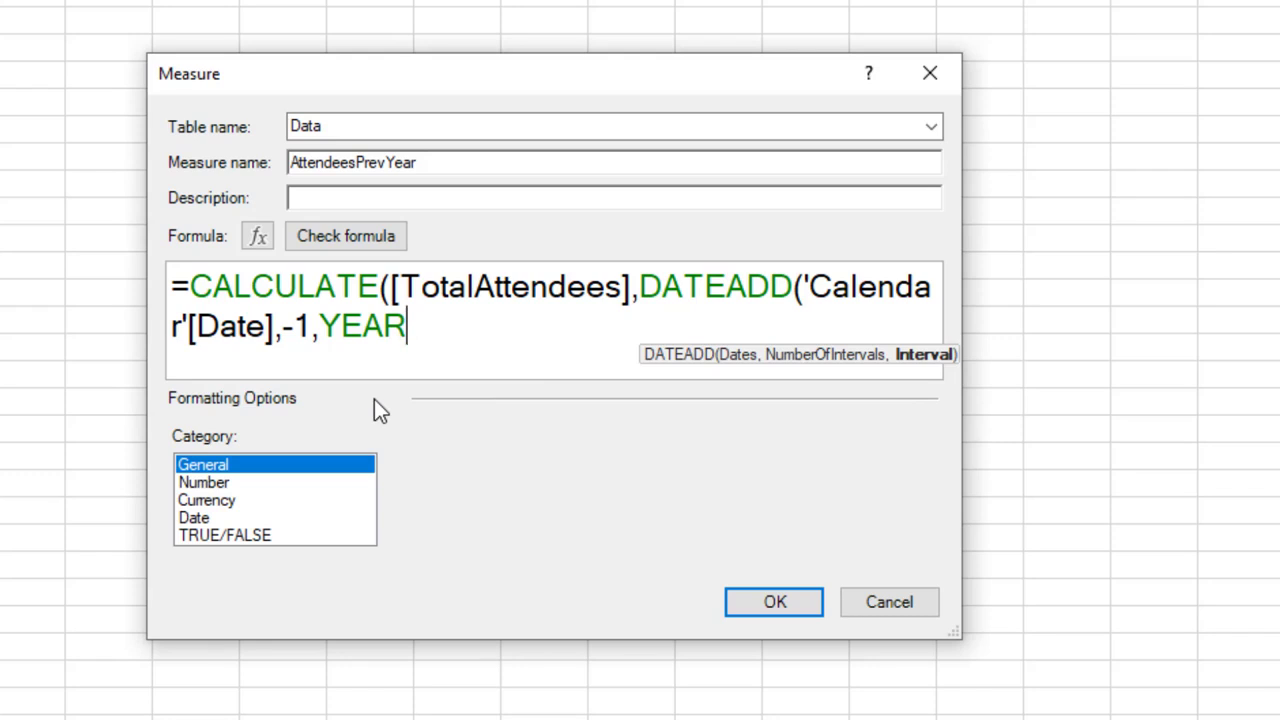
pyautogui.write(')')
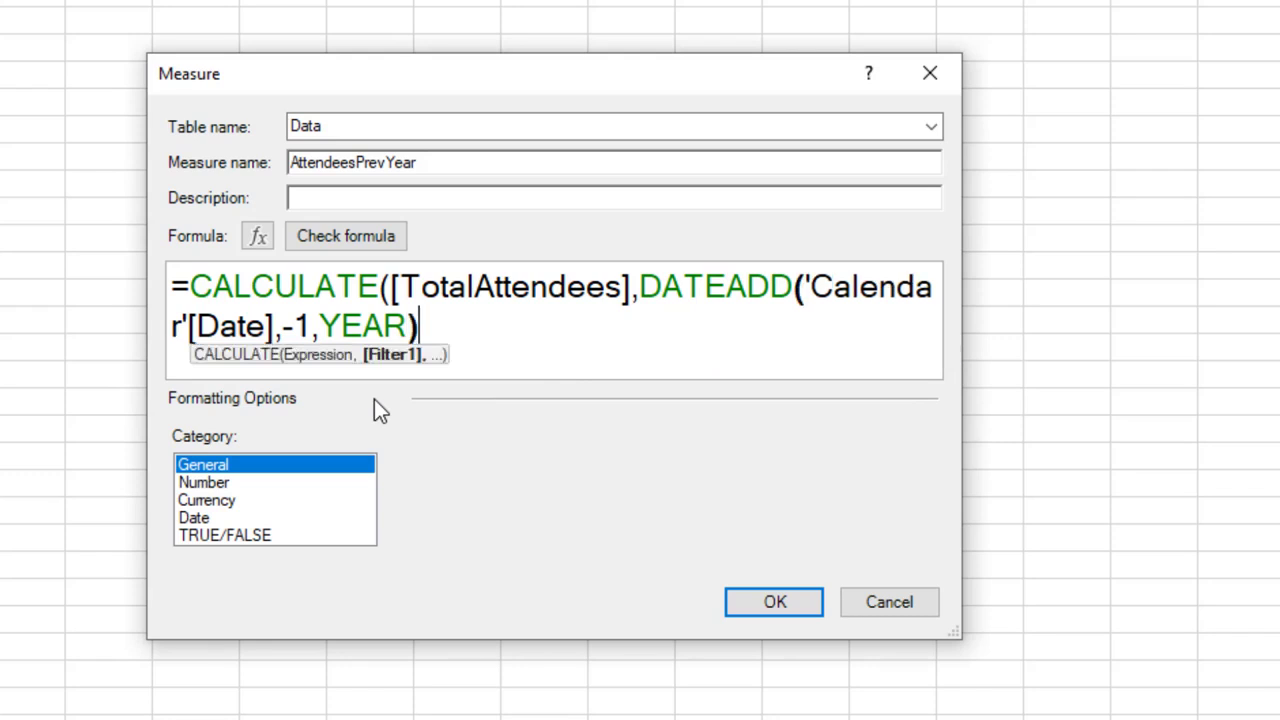
pyautogui.write(')')
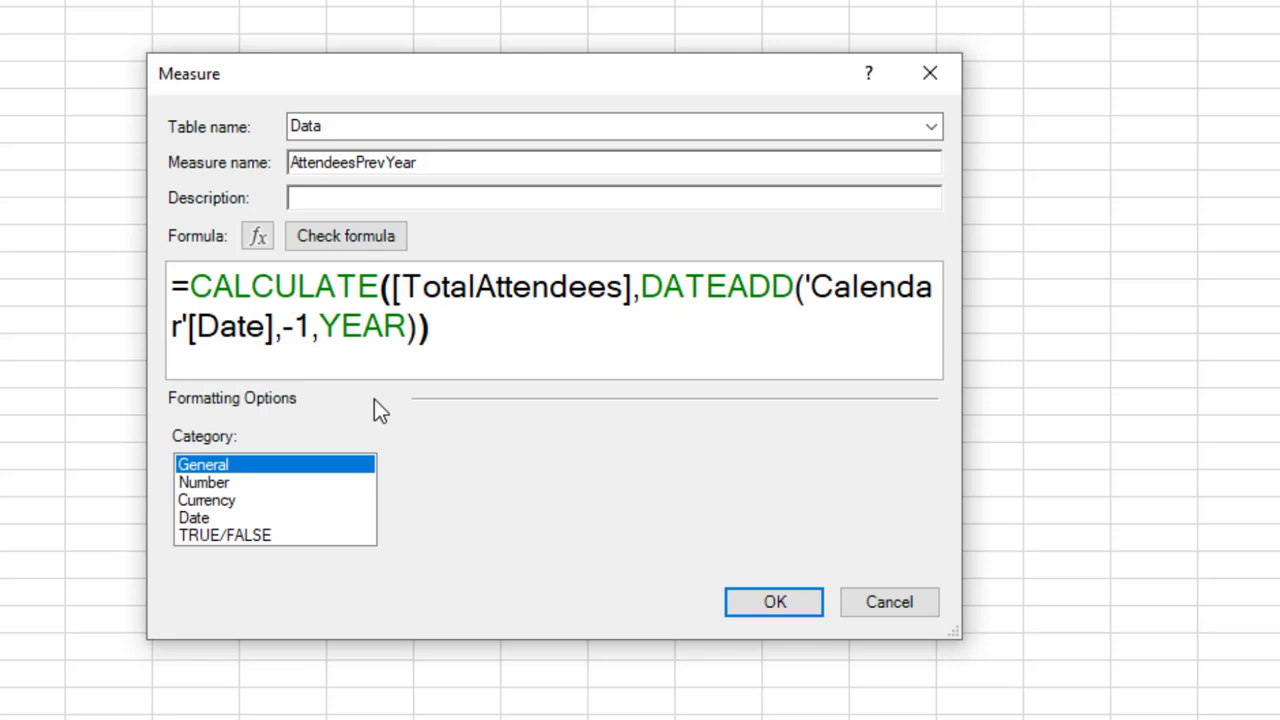
# Step: Check the AttendeesPrevYear formula, format the measure as a whole number with the 1000 separator, and save it
pyautogui.click(394, 248)
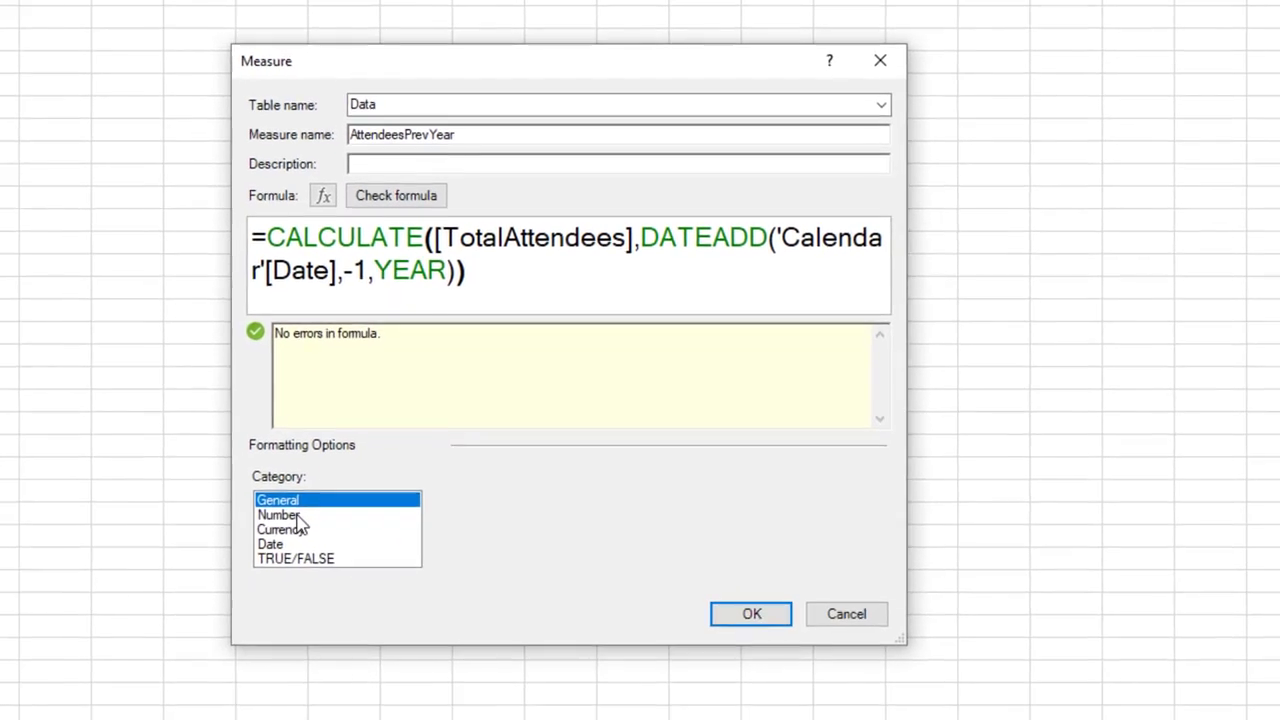
pyautogui.click(226, 622)
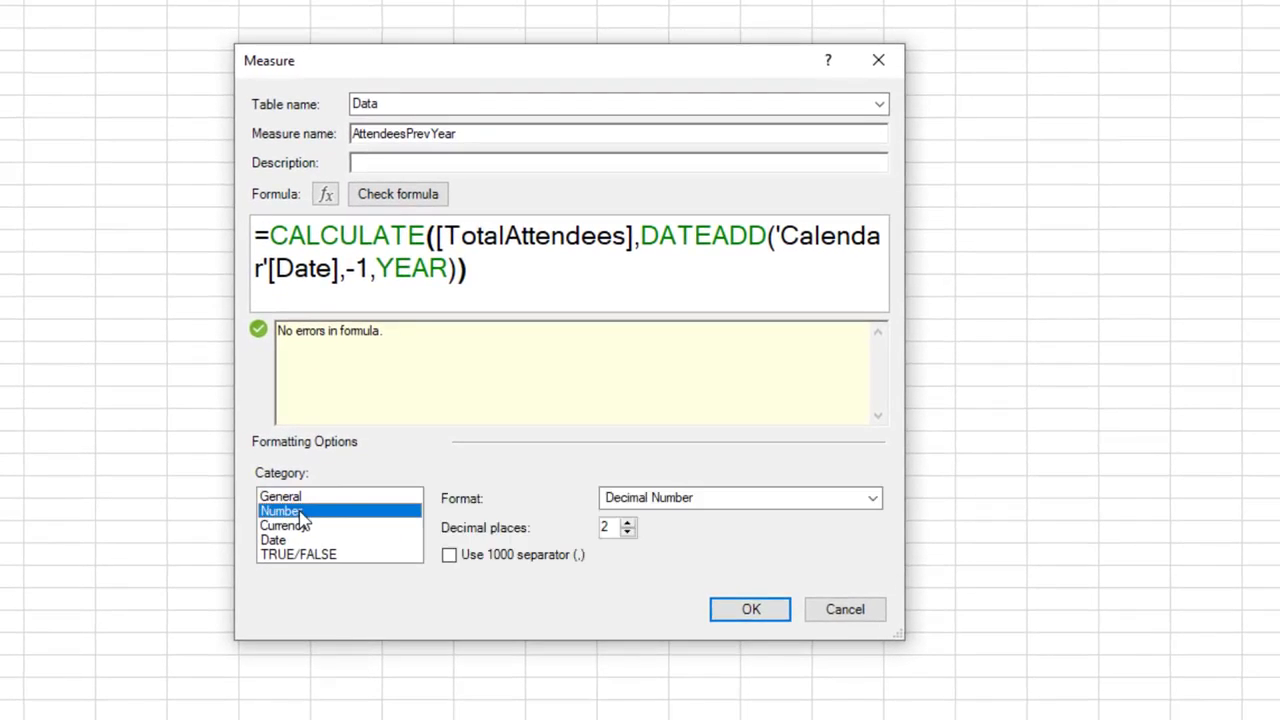
pyautogui.click(628, 498)
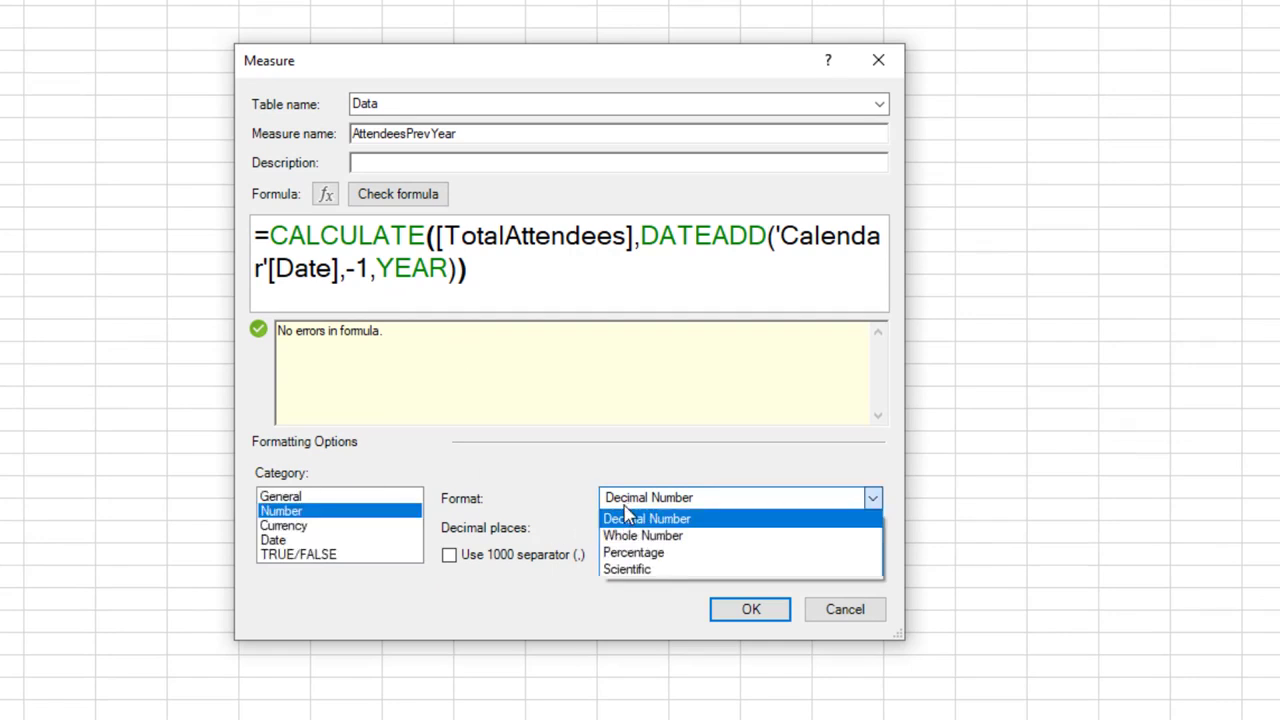
pyautogui.click(624, 536)
pyautogui.click(449, 554)
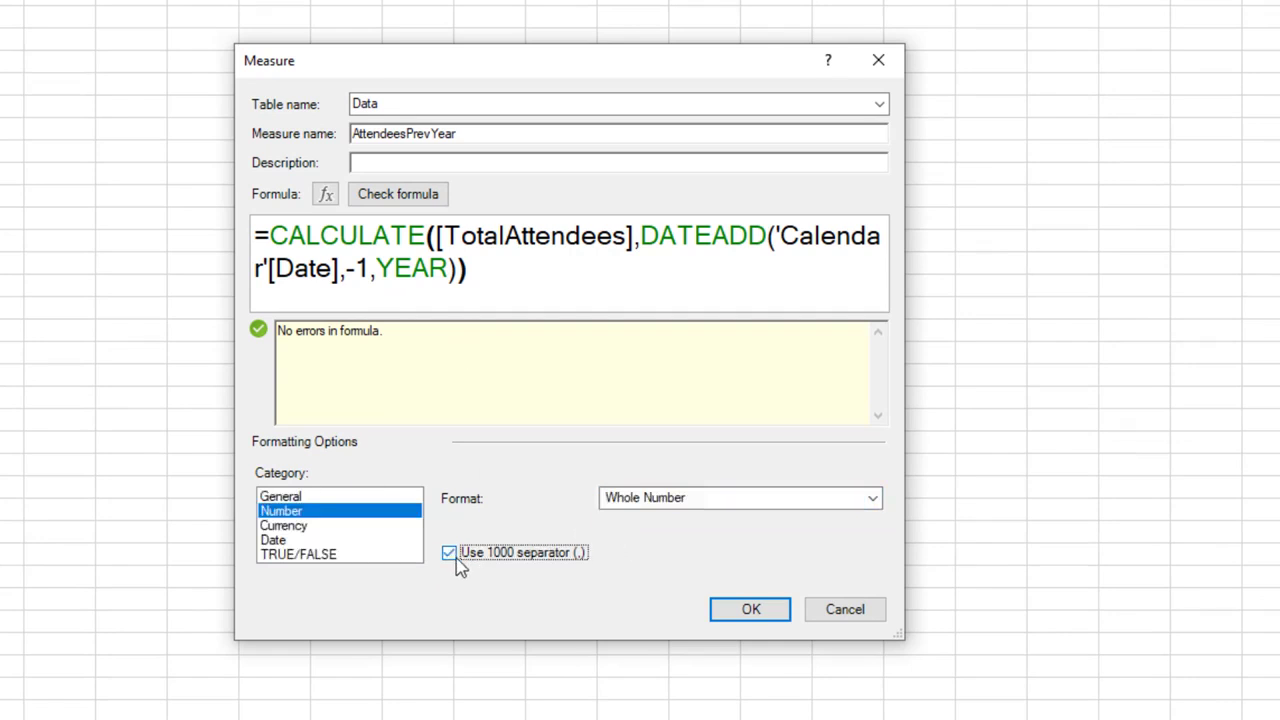
pyautogui.click(740, 616)
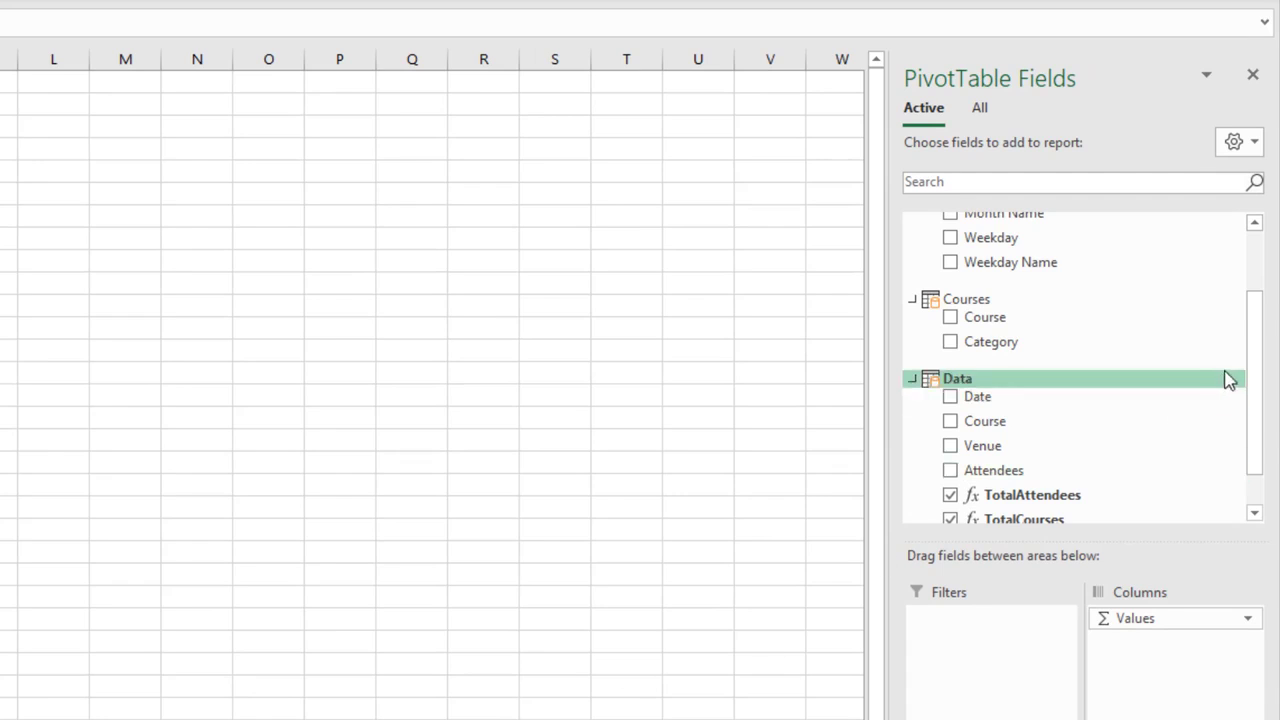
# Step: Start another new measure in the Data table and name it AttendeesDiffPrevYear
pyautogui.moveTo(1258, 398); pyautogui.dragTo(1247, 462)
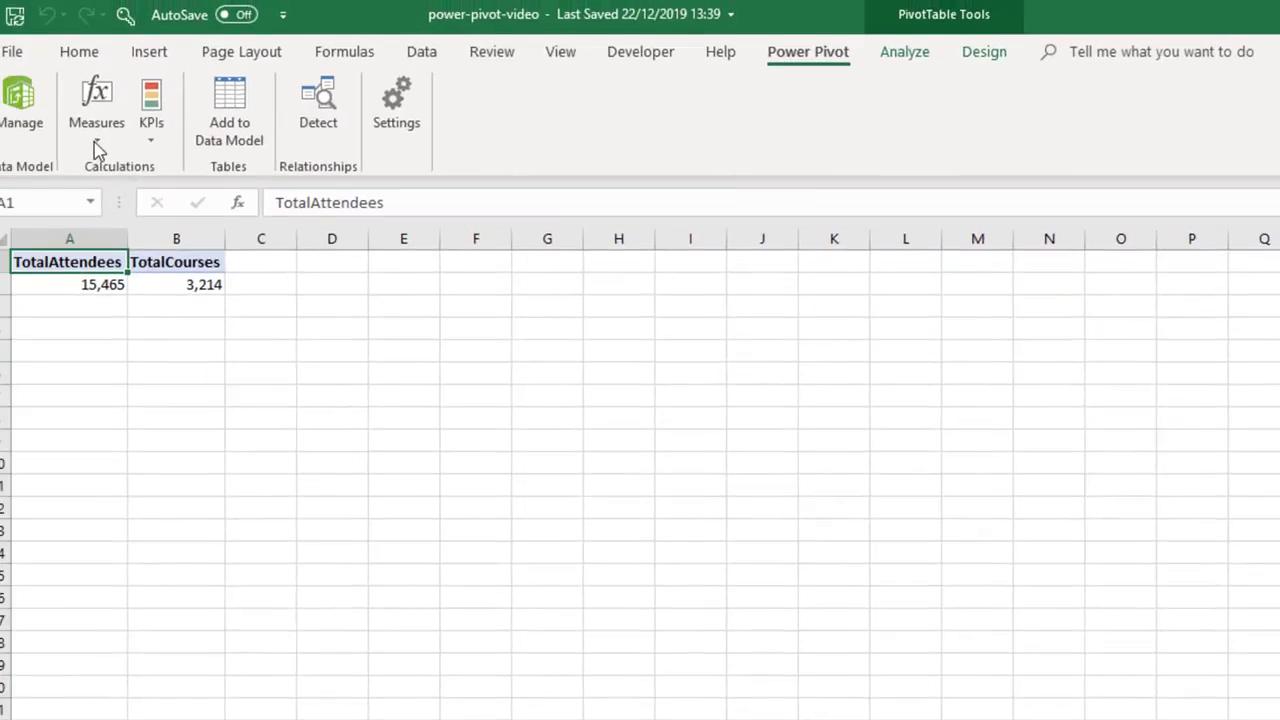
pyautogui.click(113, 140)
pyautogui.click(119, 174)
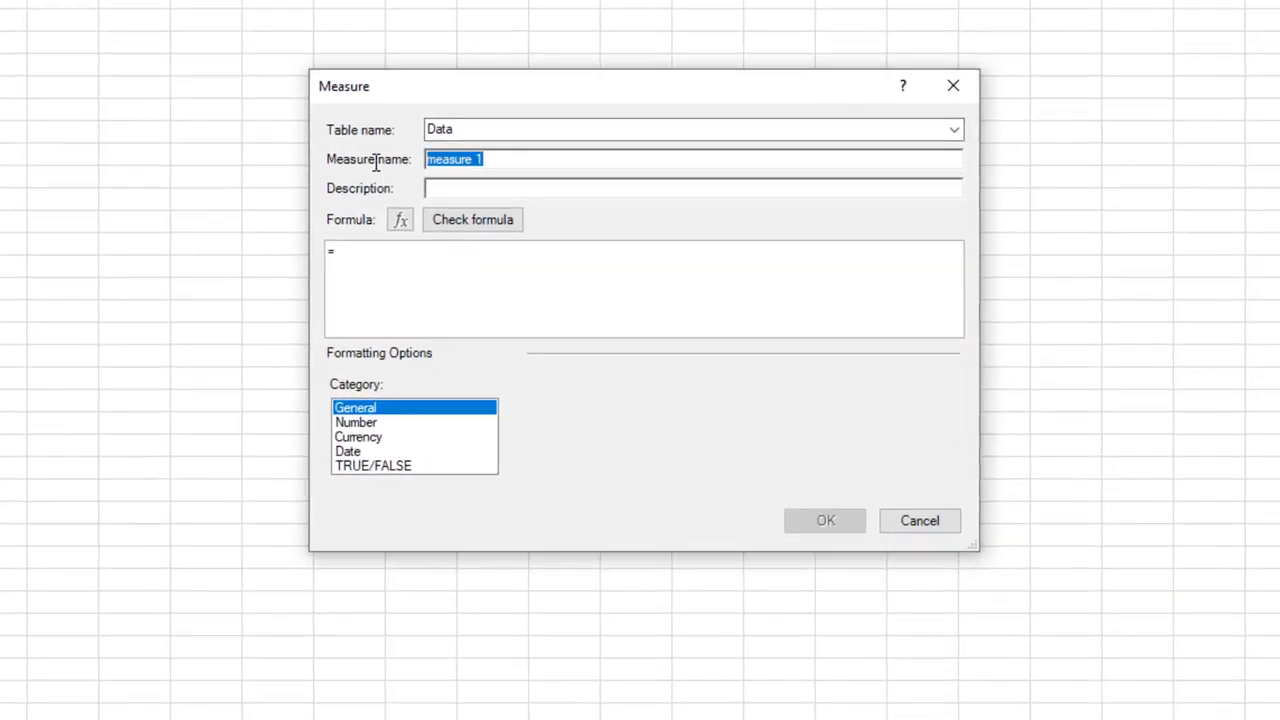
pyautogui.write('Atten')
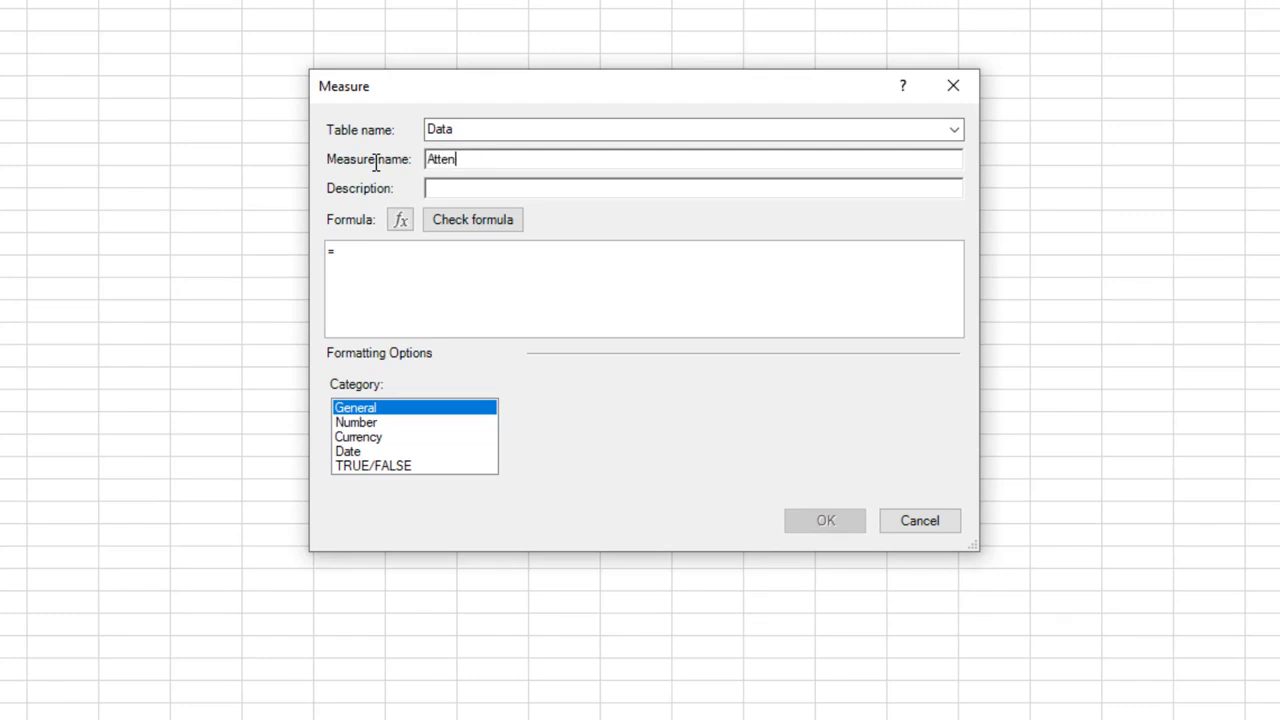
pyautogui.write('deesDiffPrevYear')
# Step: Enter the formula =[TotalAttendees]-[AttendeesPrevYear] for the AttendeesDiffPrevYear measure
pyautogui.click(439, 304)
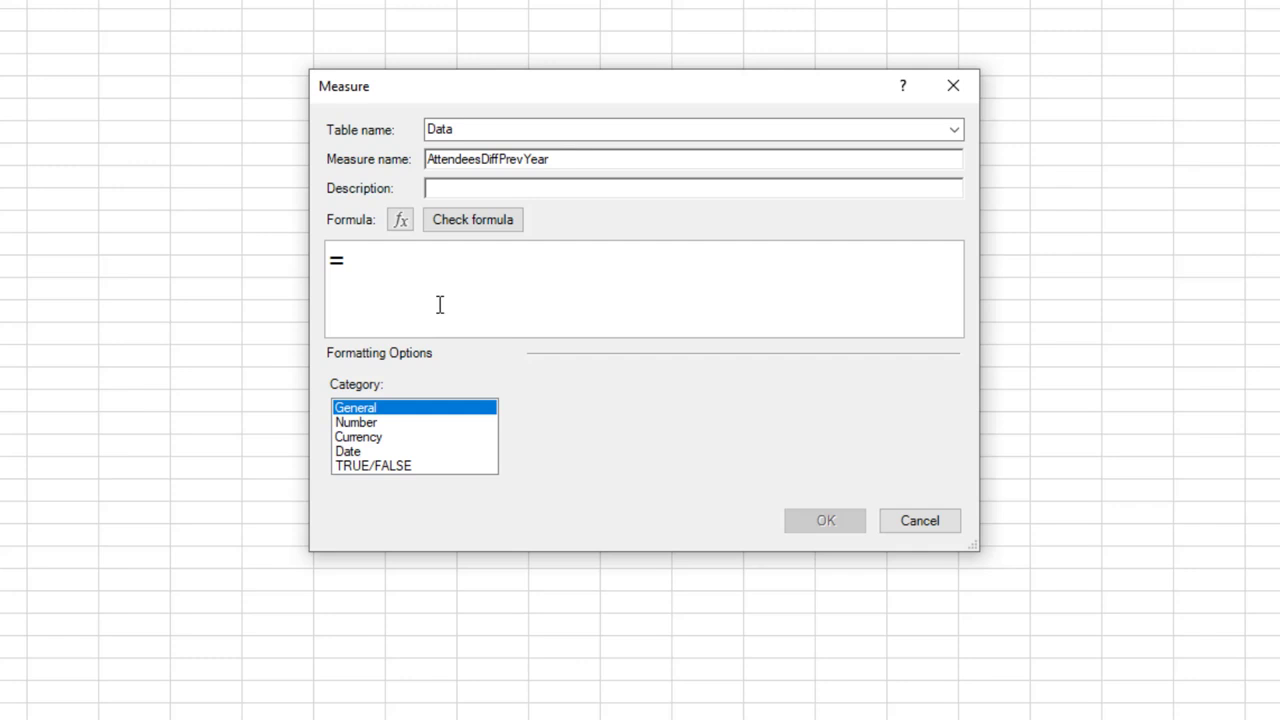
pyautogui.write('tot')
pyautogui.press('Tab')
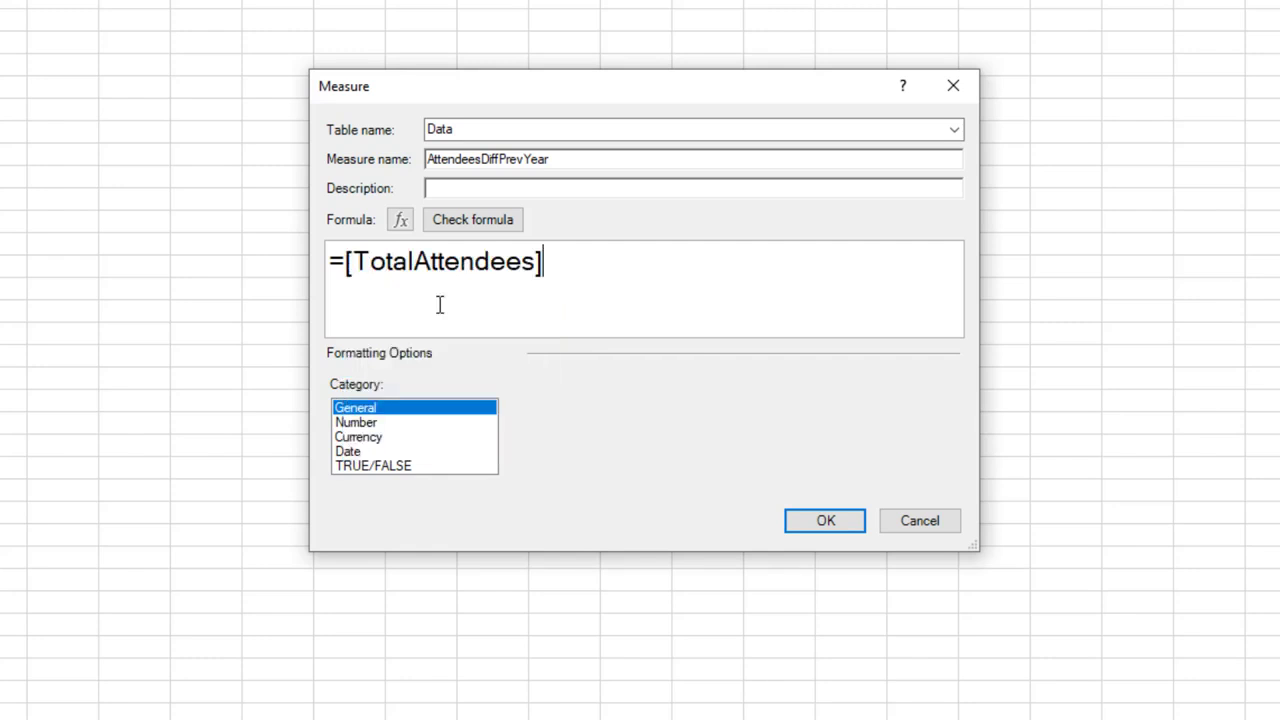
pyautogui.write('-atten')
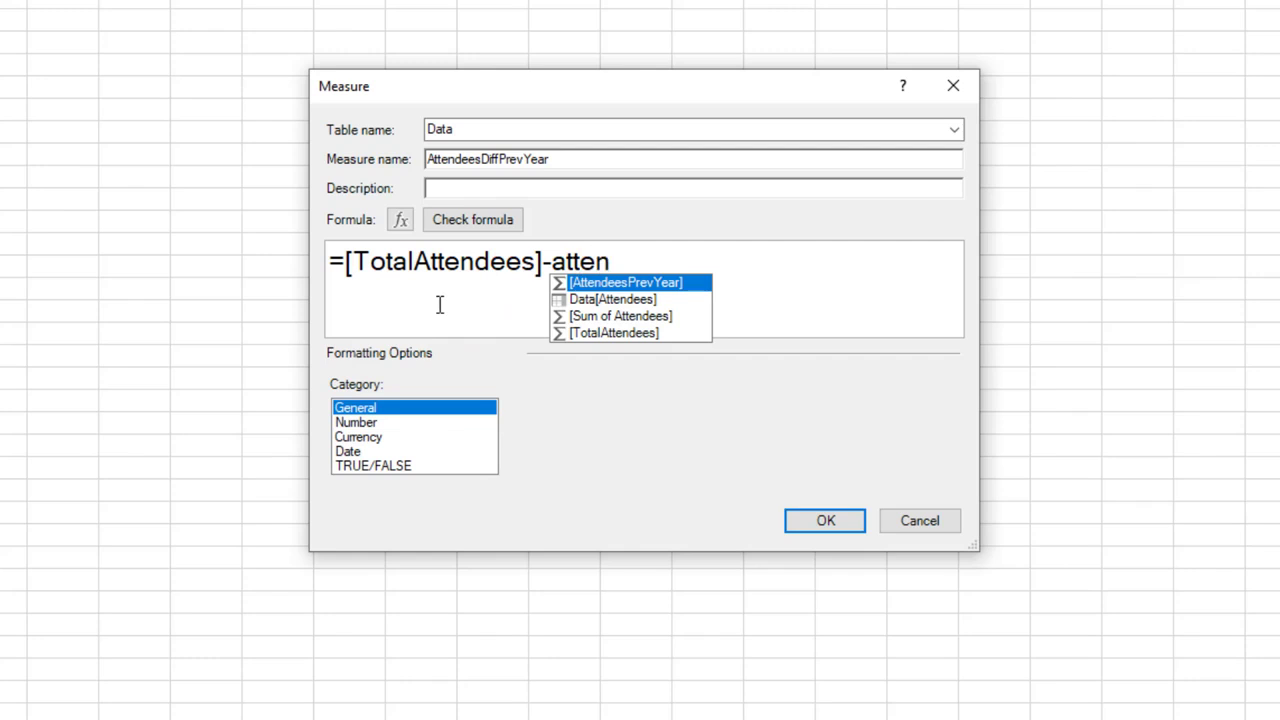
pyautogui.click(637, 288)
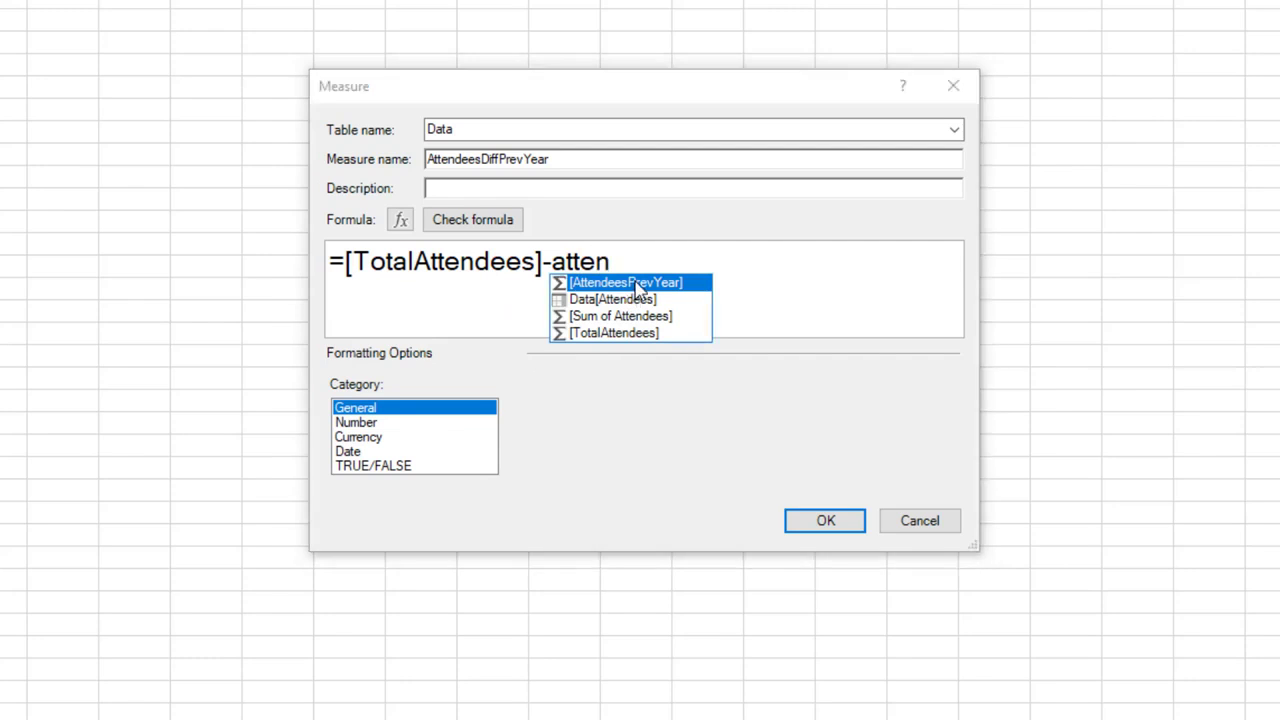
pyautogui.doubleClick(637, 288)
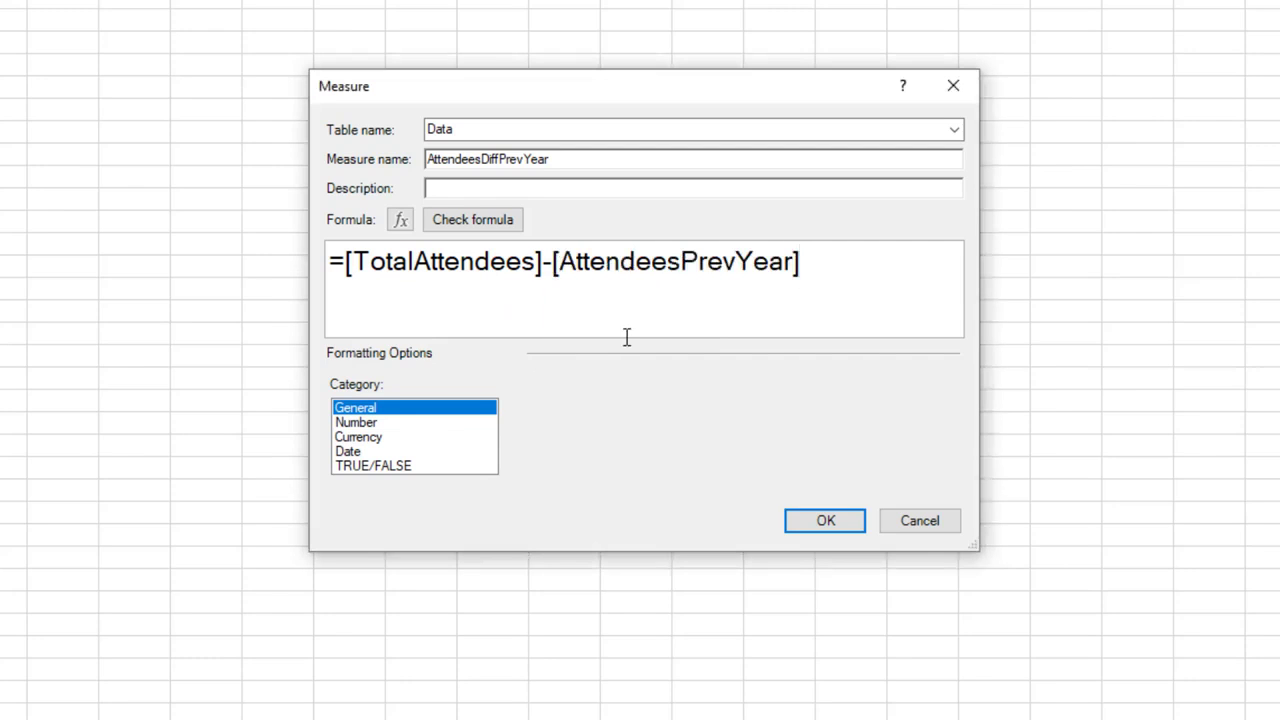
# Step: Check the AttendeesDiffPrevYear formula, format the measure as a whole number with the 1000 separator, and save it
pyautogui.click(490, 228)
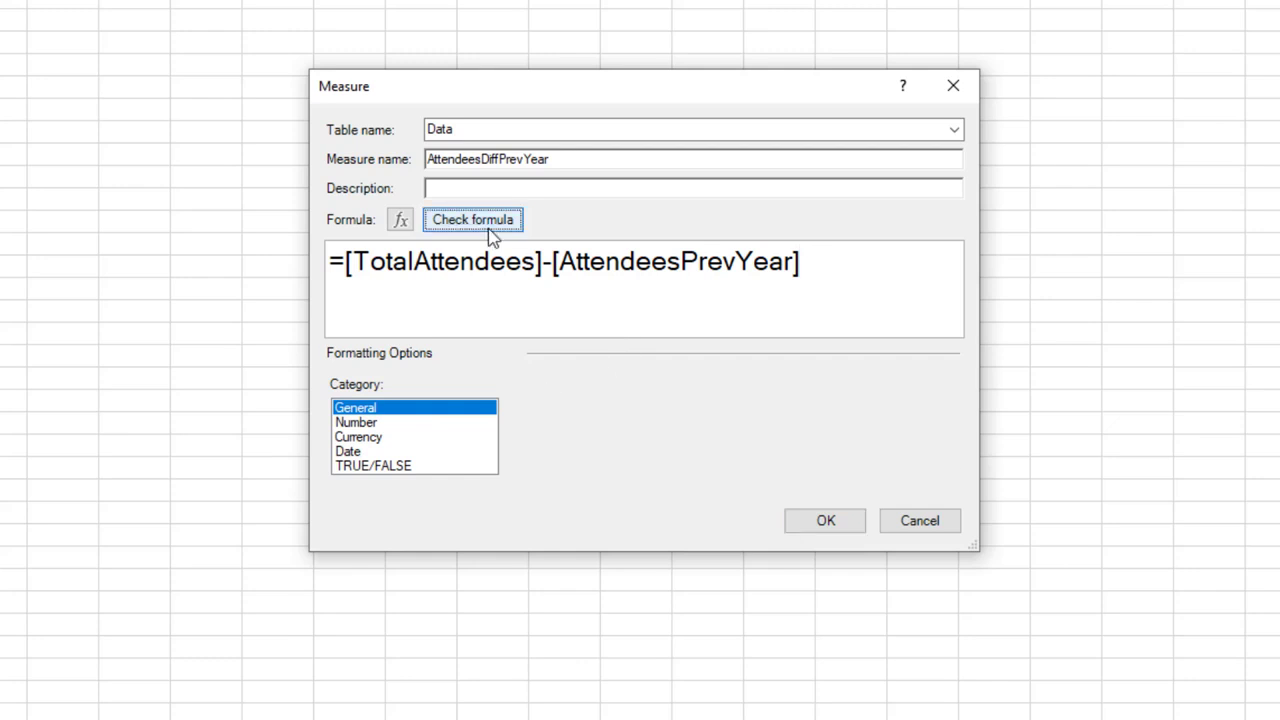
pyautogui.click(372, 536)
pyautogui.click(720, 523)
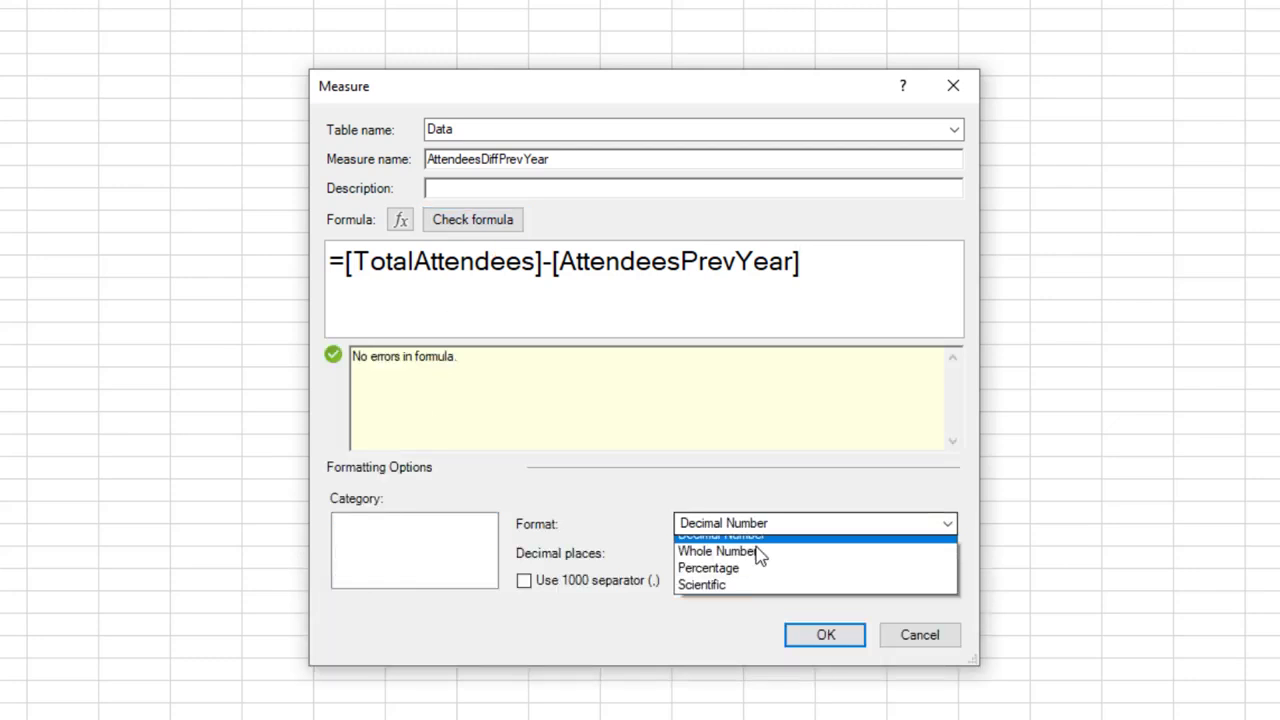
pyautogui.click(766, 530)
pyautogui.click(757, 562)
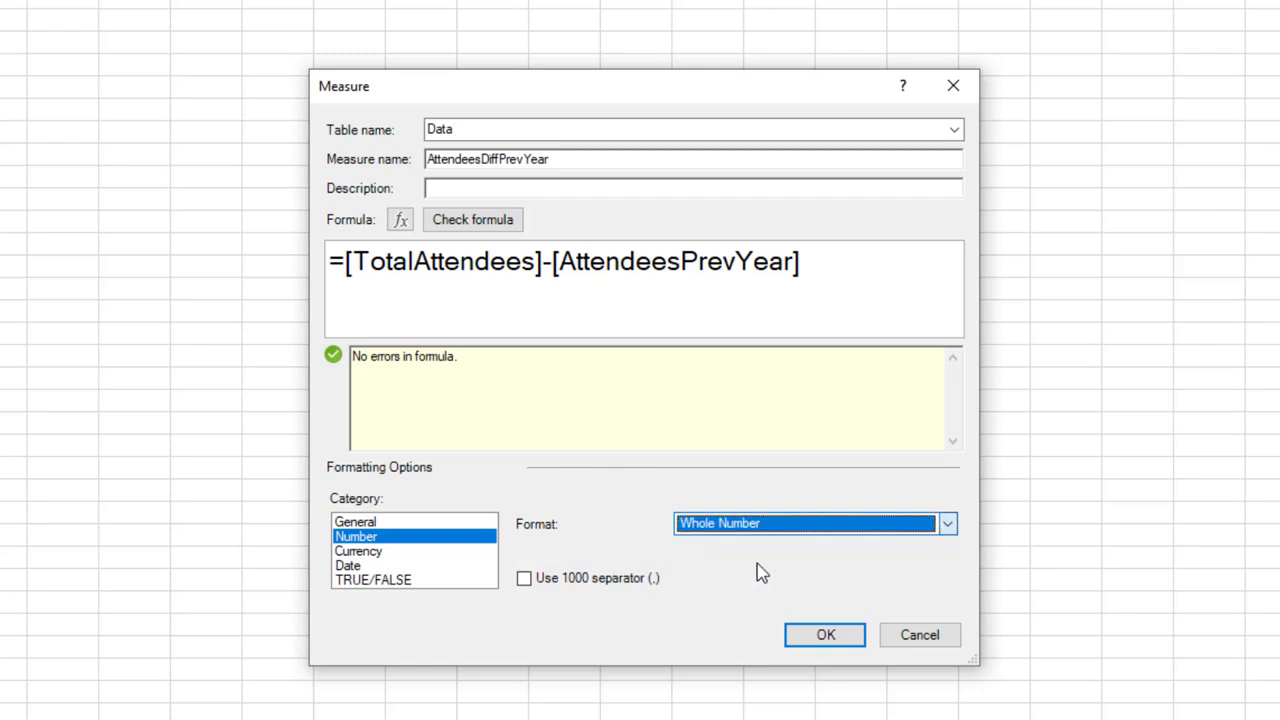
pyautogui.click(525, 582)
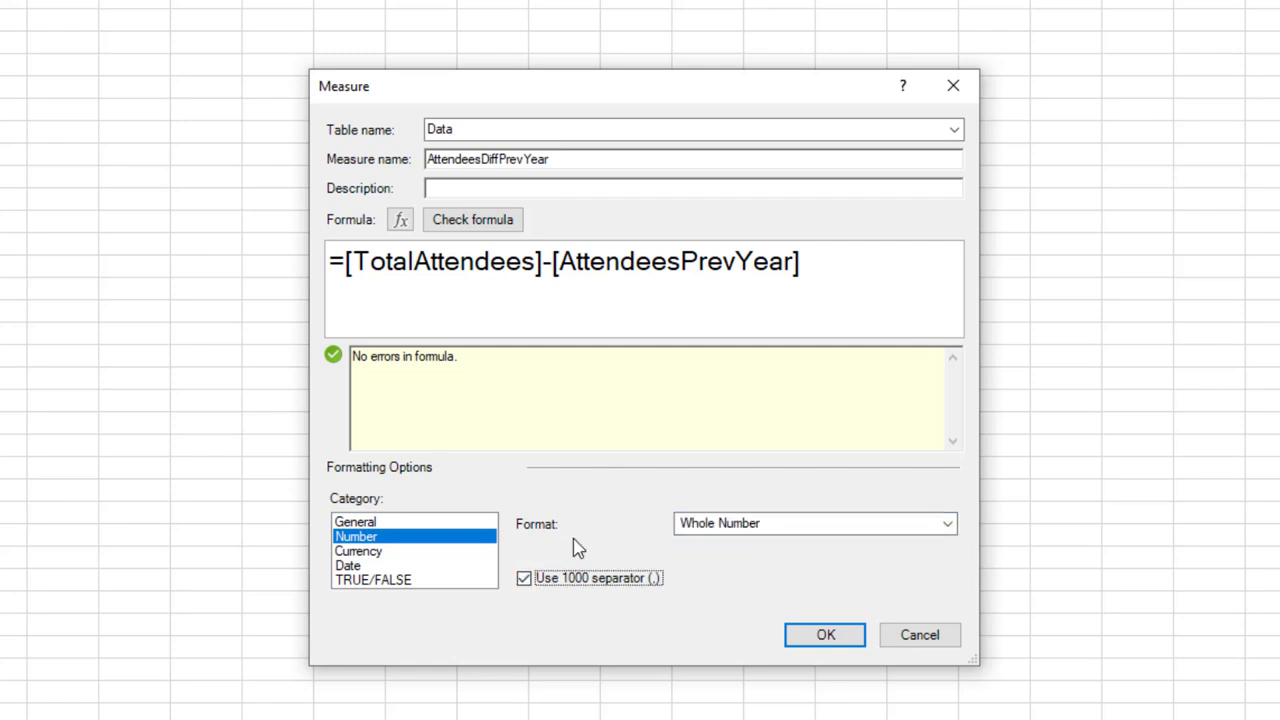
pyautogui.click(823, 637)
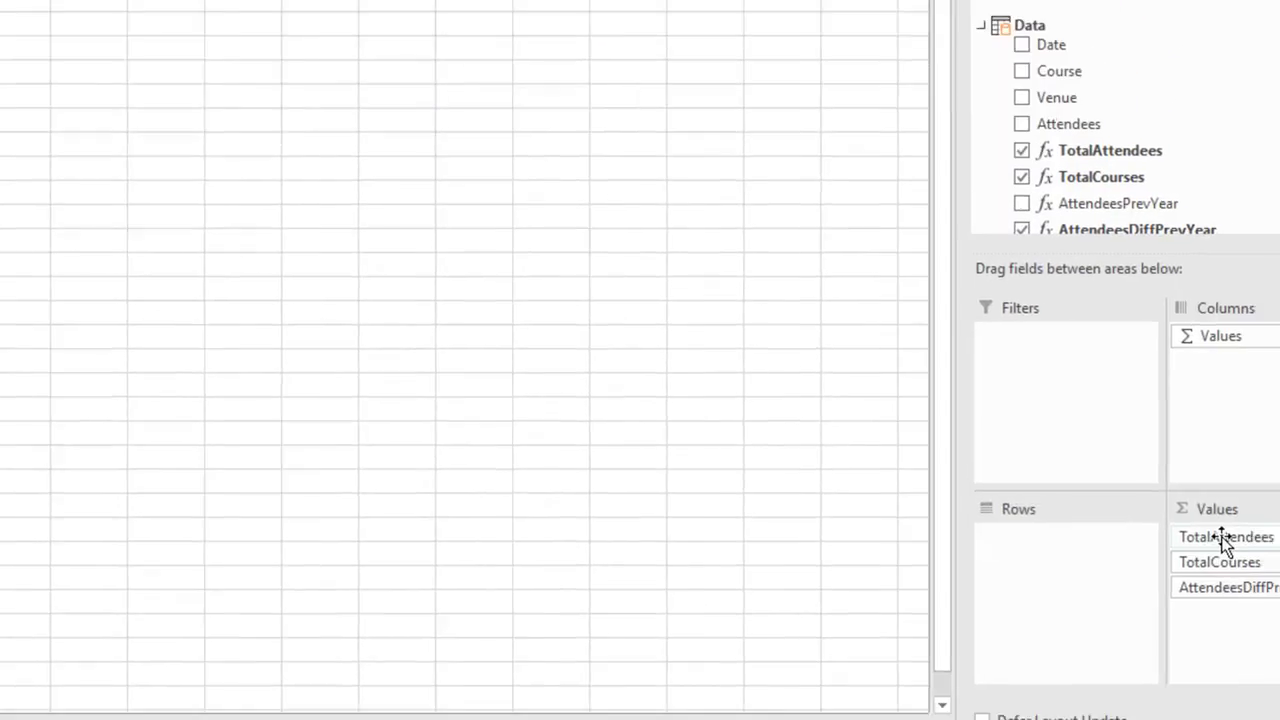
# Step: Clear the PivotTable by removing TotalAttendees, TotalCourses and AttendeesDiffPrevYear from its values
pyautogui.moveTo(1226, 540); pyautogui.dragTo(825, 492)
pyautogui.moveTo(1276, 537); pyautogui.dragTo(932, 534)
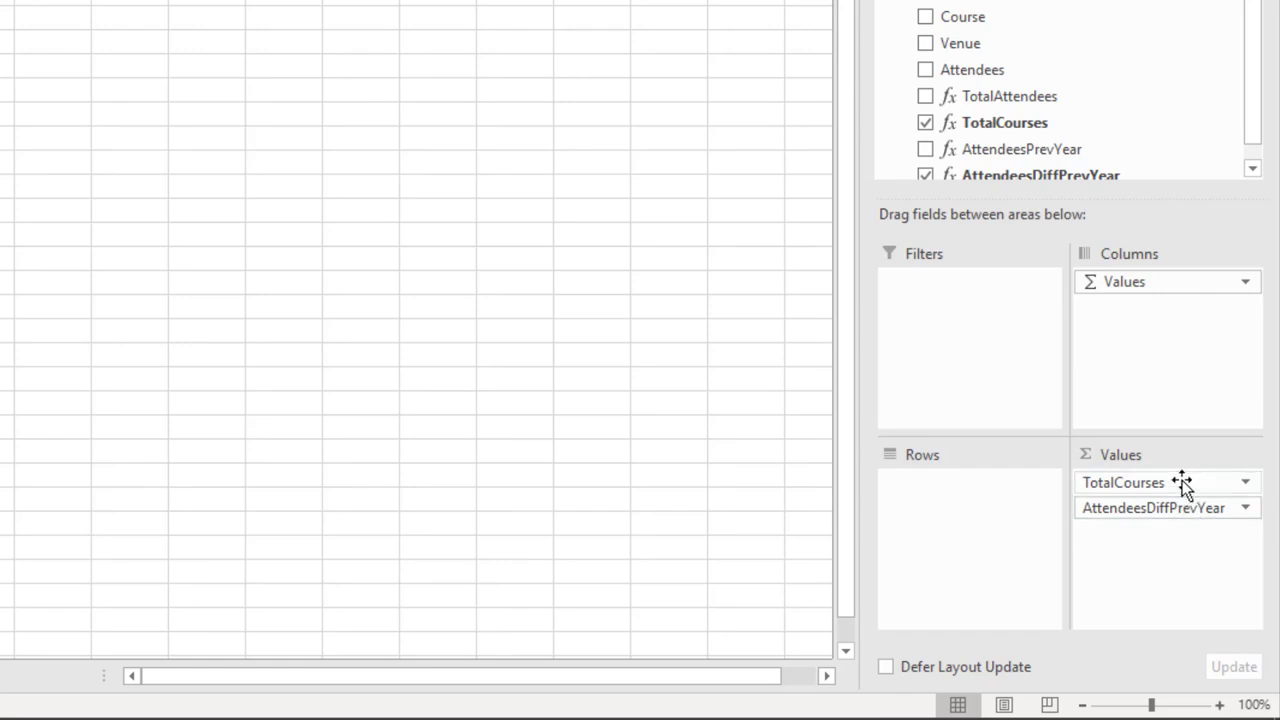
pyautogui.moveTo(835, 480); pyautogui.dragTo(797, 449)
pyautogui.moveTo(1154, 488); pyautogui.dragTo(597, 406)
# Step: Place Course from the Courses table in the PivotTable rows, with TotalAttendees and AttendeesPrevYear as values
pyautogui.scroll(3, 1030, 70)
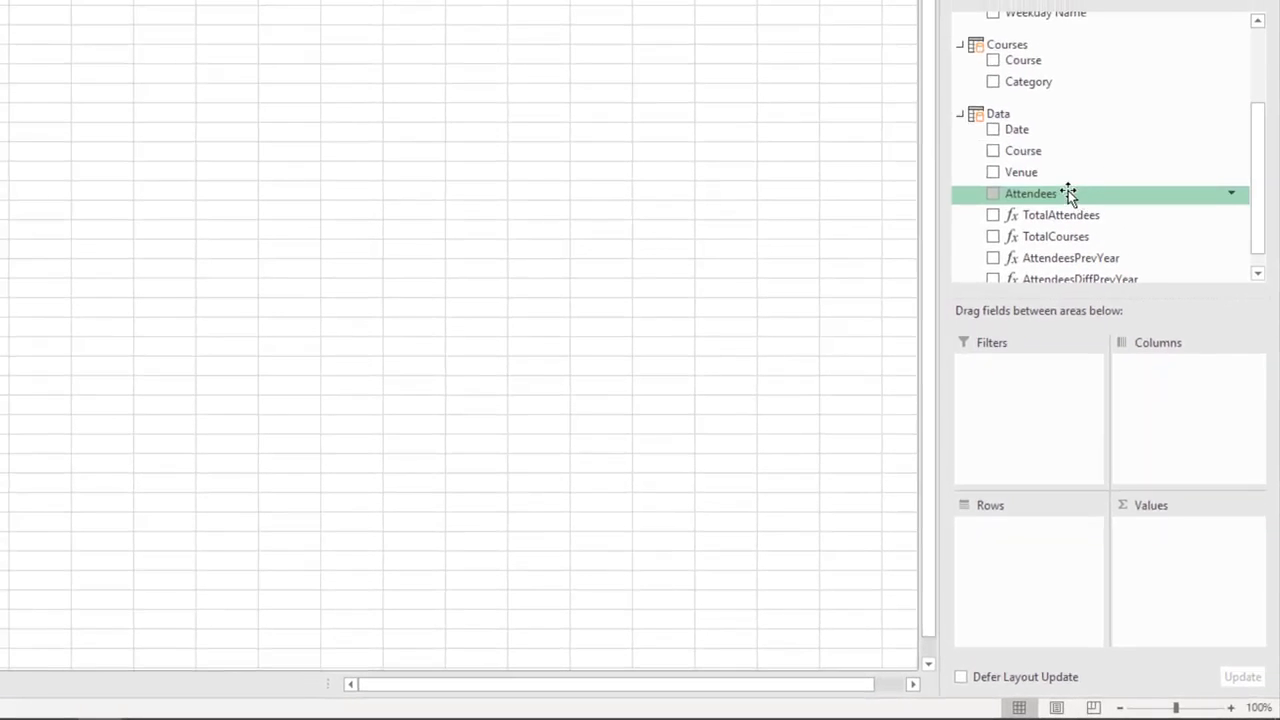
pyautogui.moveTo(1045, 60); pyautogui.dragTo(1000, 546)
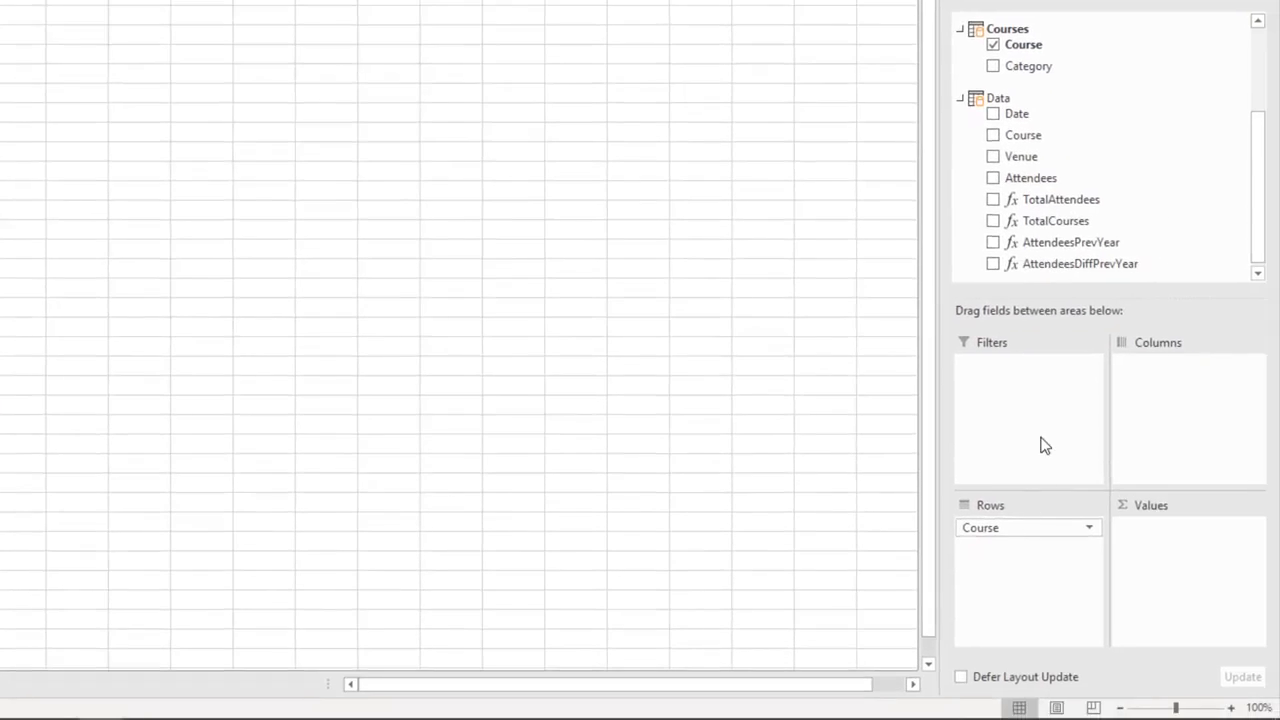
pyautogui.moveTo(1050, 199); pyautogui.dragTo(1164, 557)
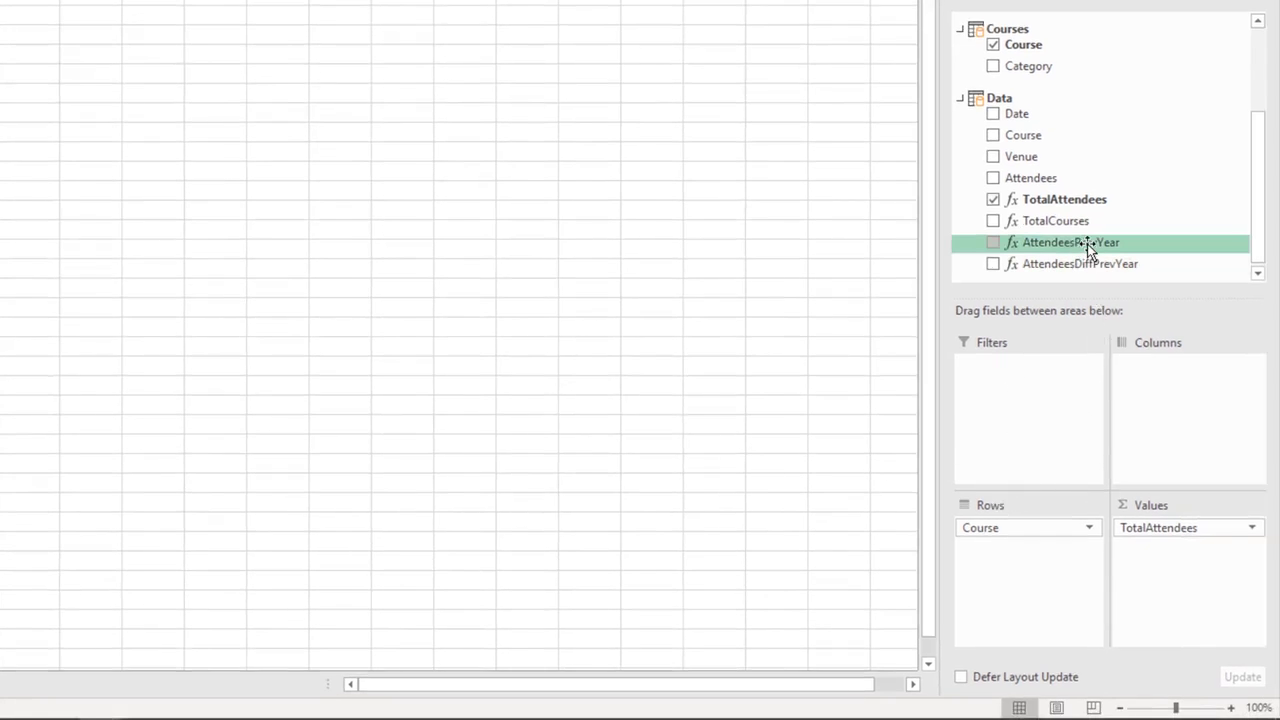
pyautogui.moveTo(1088, 250); pyautogui.dragTo(1163, 583)
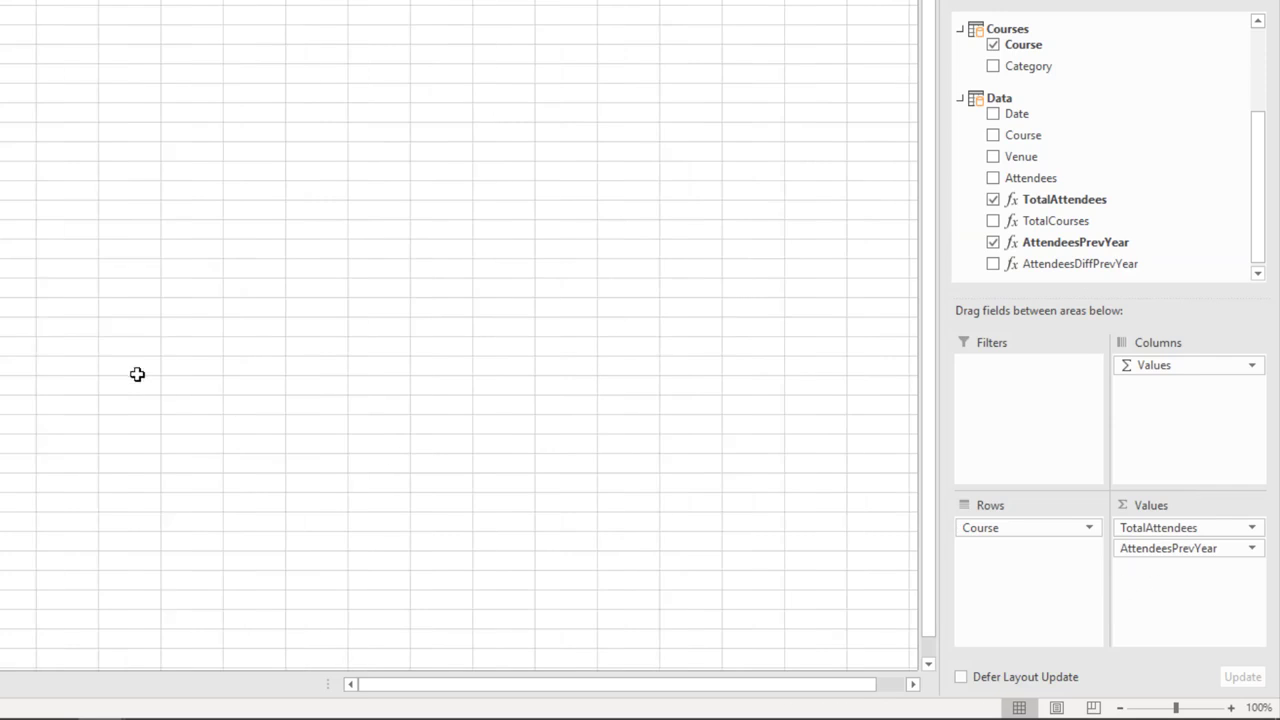
# Step: Replace Course in the PivotTable rows with Year from the Calendar table
pyautogui.moveTo(1037, 531); pyautogui.dragTo(822, 474)
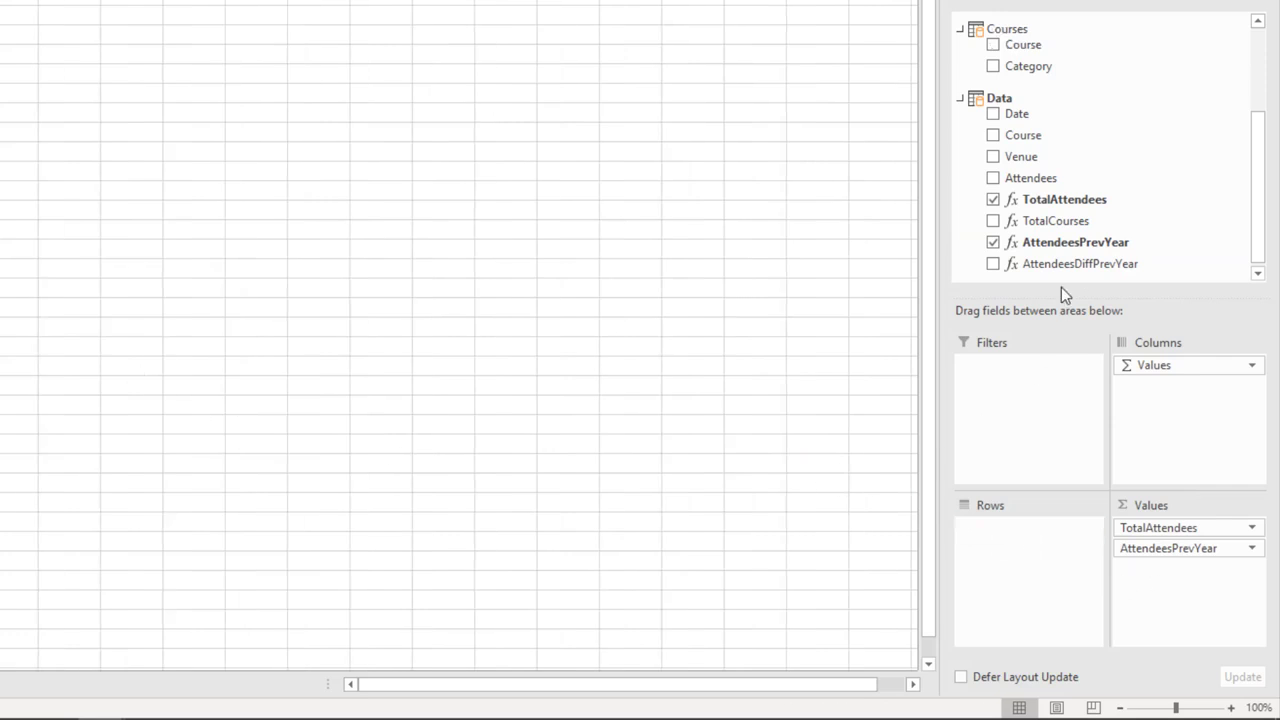
pyautogui.moveTo(1259, 127); pyautogui.dragTo(1266, 77)
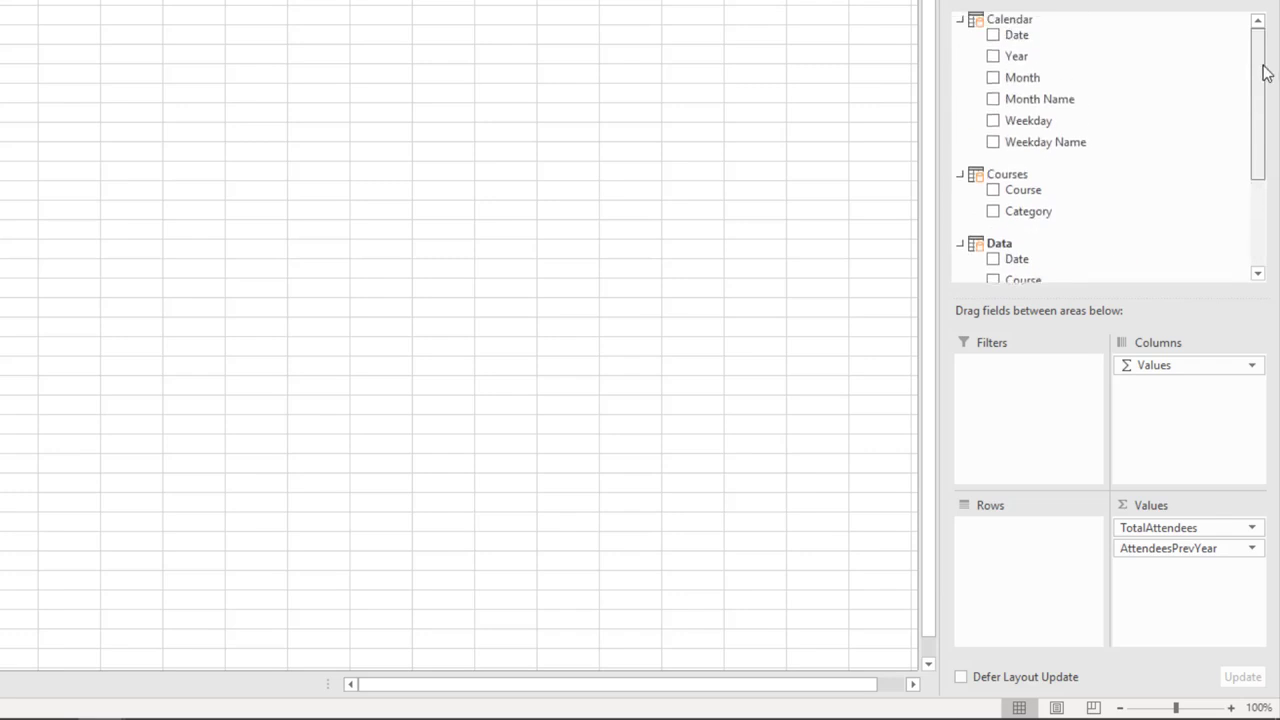
pyautogui.moveTo(1040, 54); pyautogui.dragTo(1019, 539)
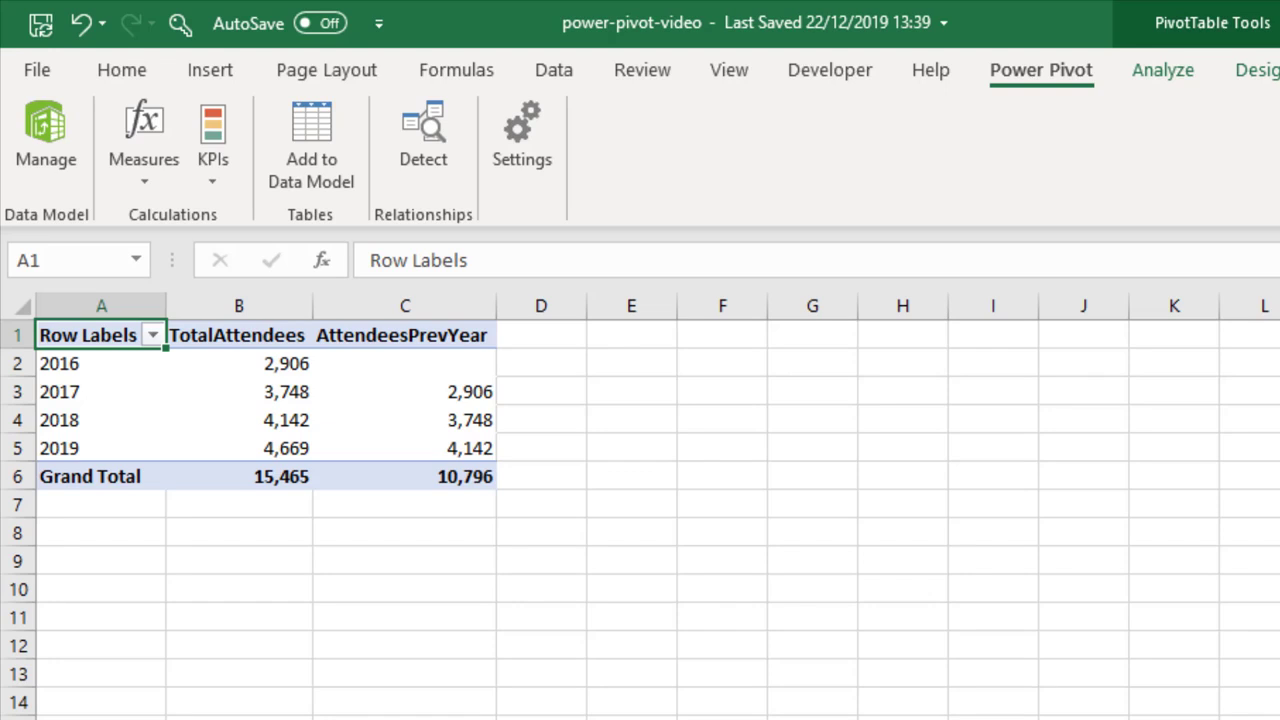
# Step: From an empty cell outside the PivotTable, start a new Data table measure and name it Attendees%DiffPrevYear
pyautogui.click(850, 683)
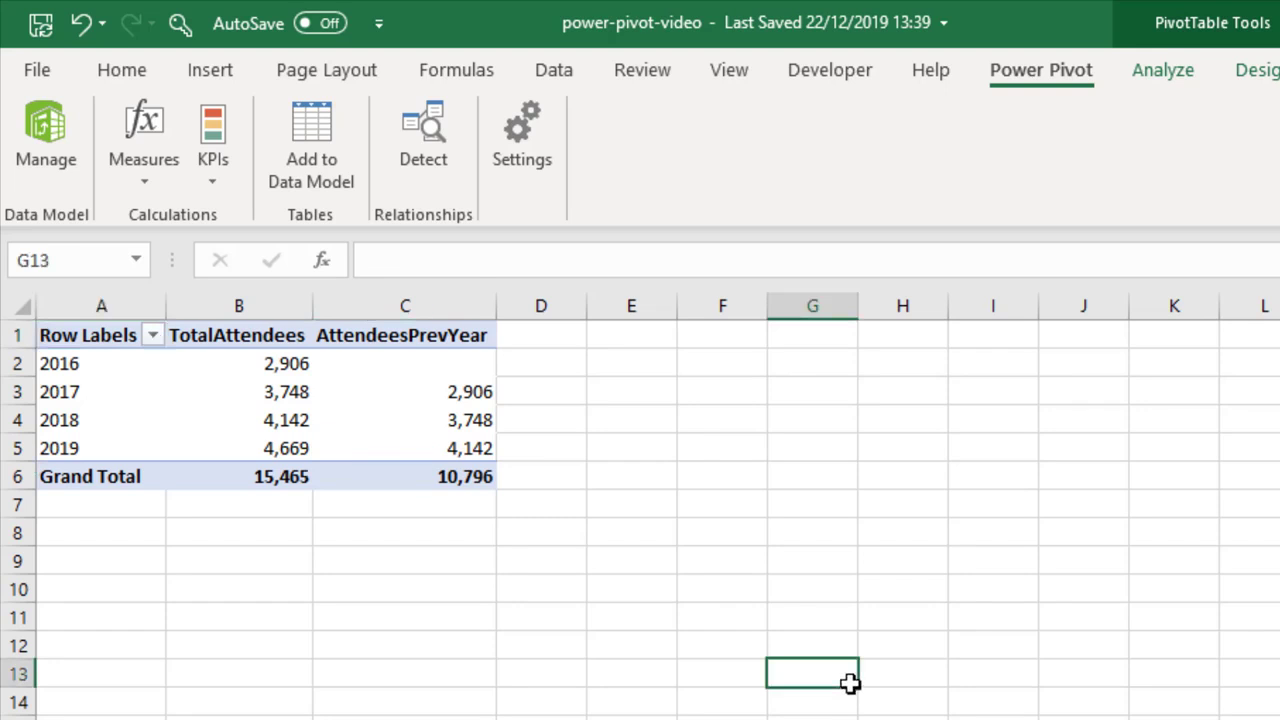
pyautogui.click(156, 180)
pyautogui.click(160, 215)
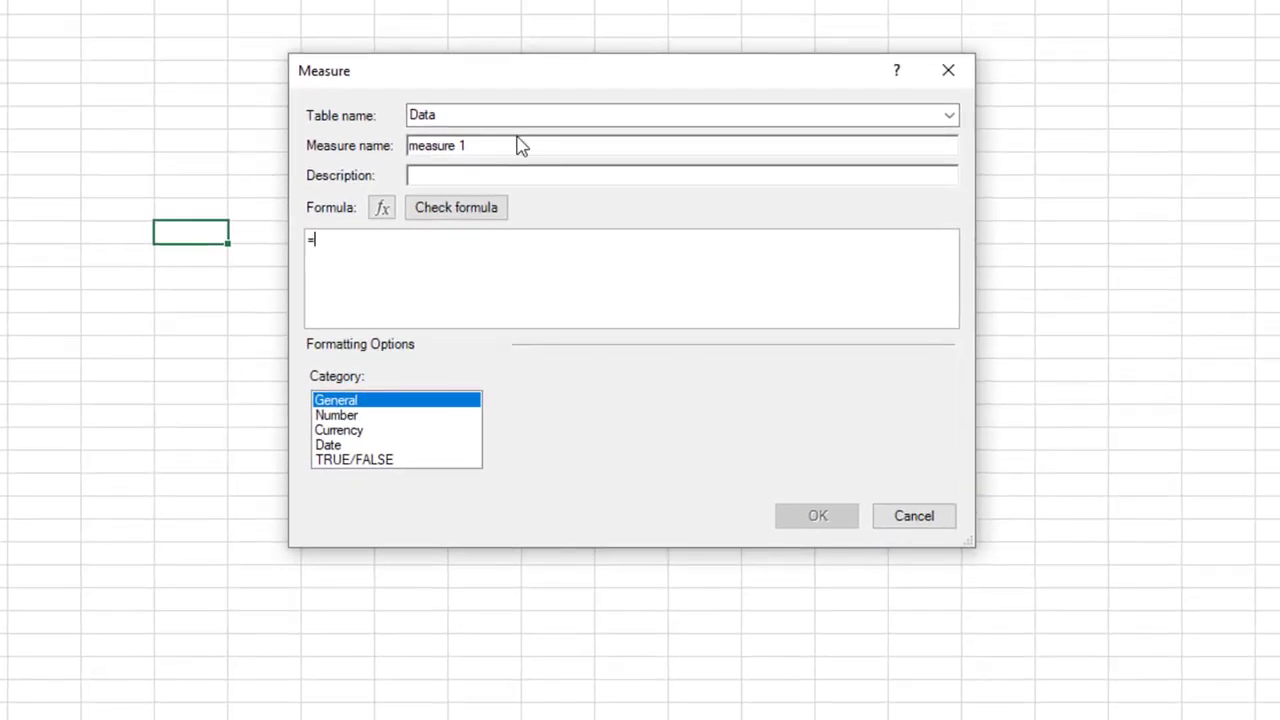
pyautogui.moveTo(523, 146); pyautogui.dragTo(348, 146)
pyautogui.write('Attendees%DiffPrevYear')
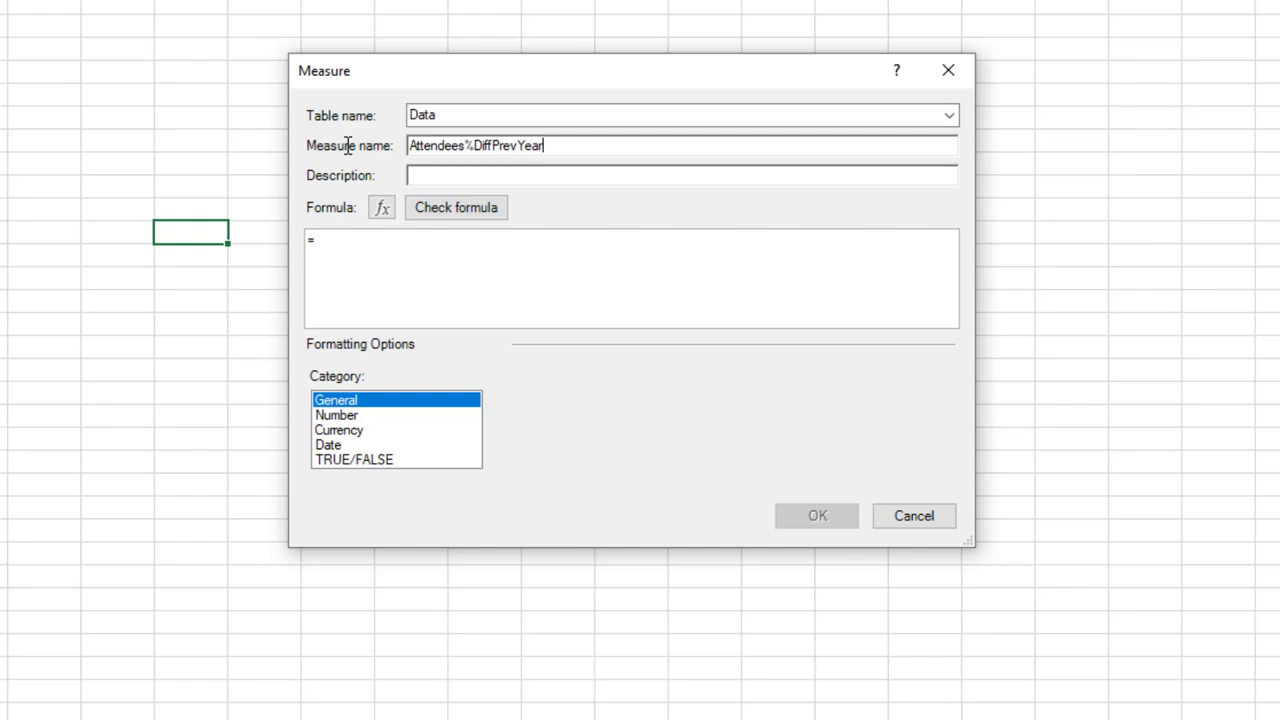
# Step: Begin the Attendees%DiffPrevYear formula with the DIVIDE function, using [AttendeesDiffPrevYear] as the numerator
pyautogui.click(371, 297)
pyautogui.write('div')
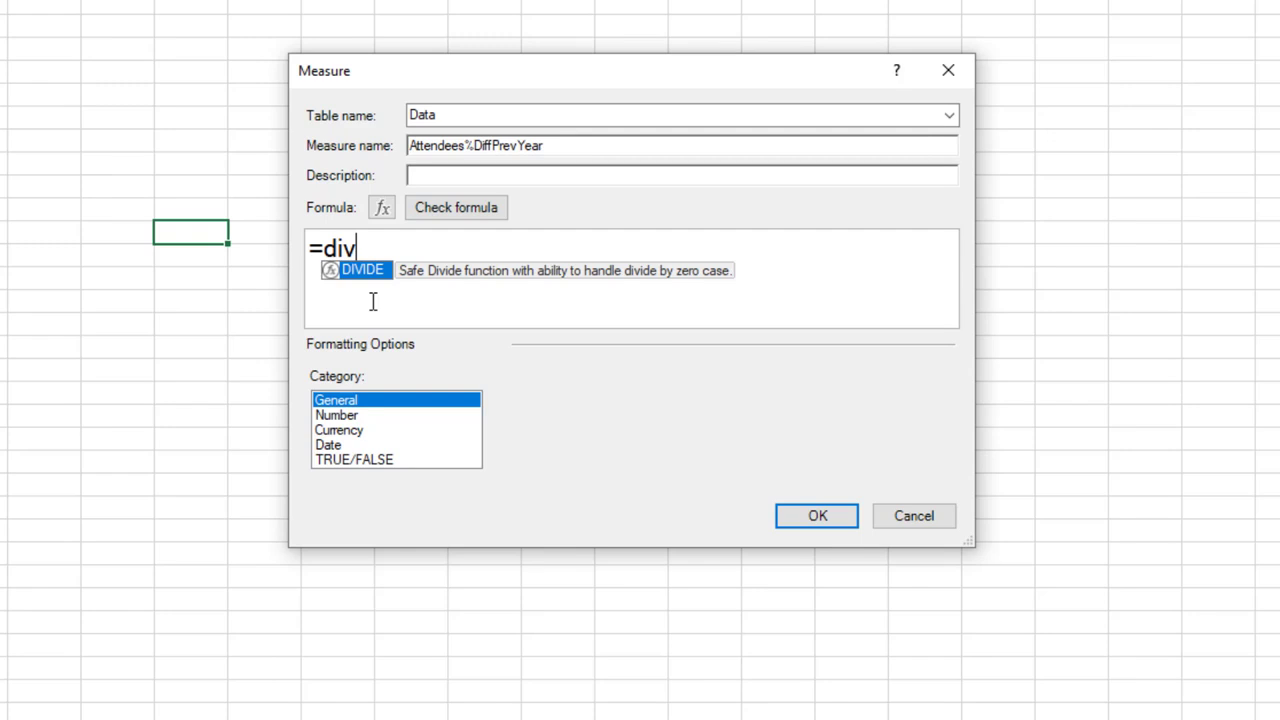
pyautogui.press('Tab')
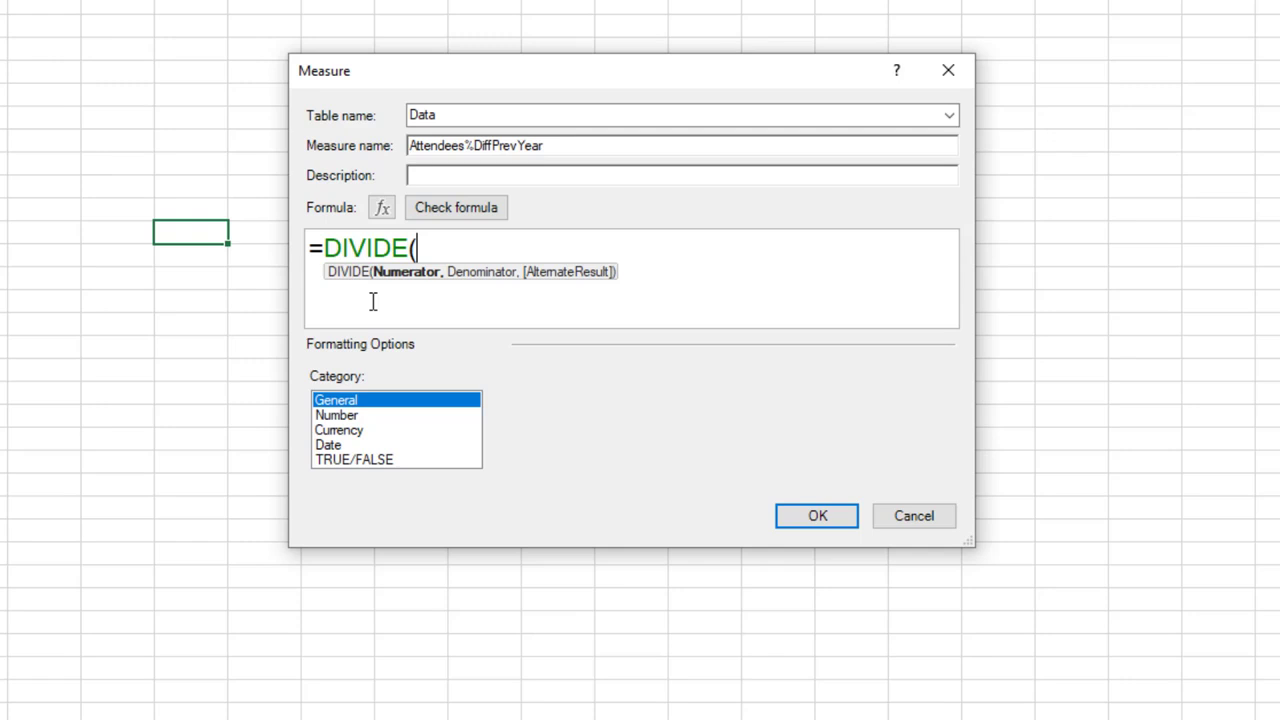
pyautogui.write('att')
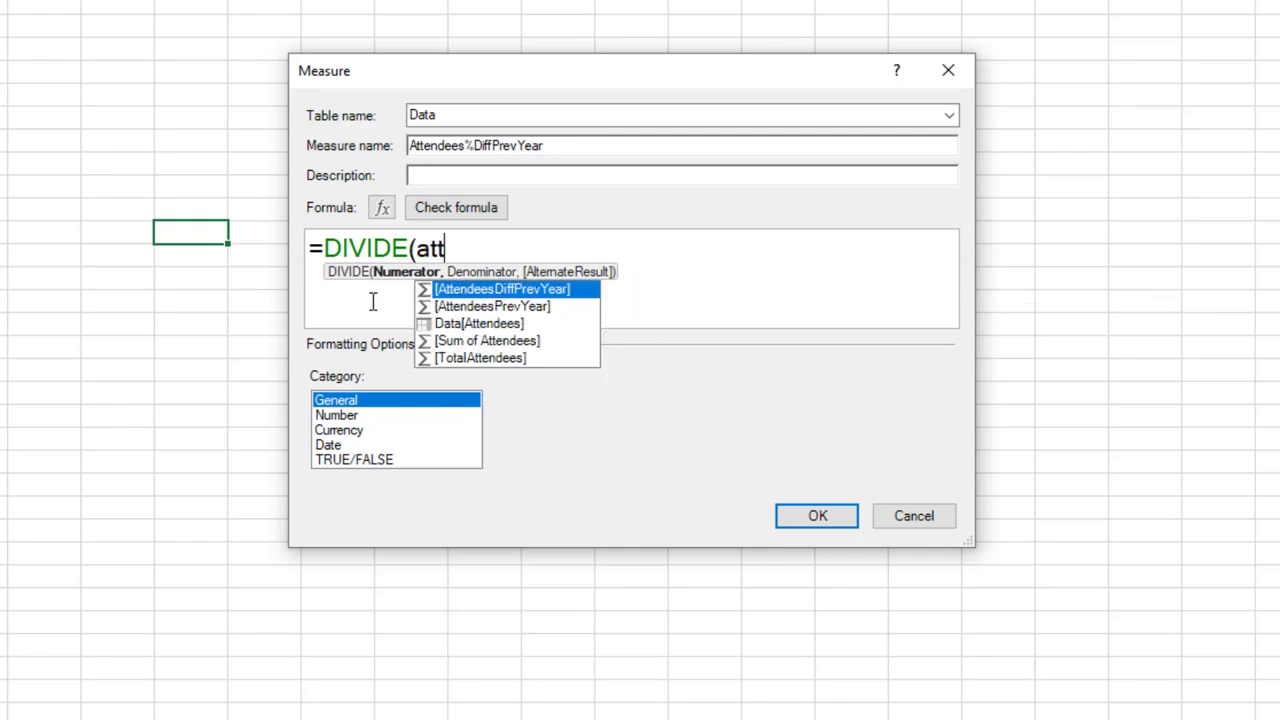
pyautogui.press('Tab')
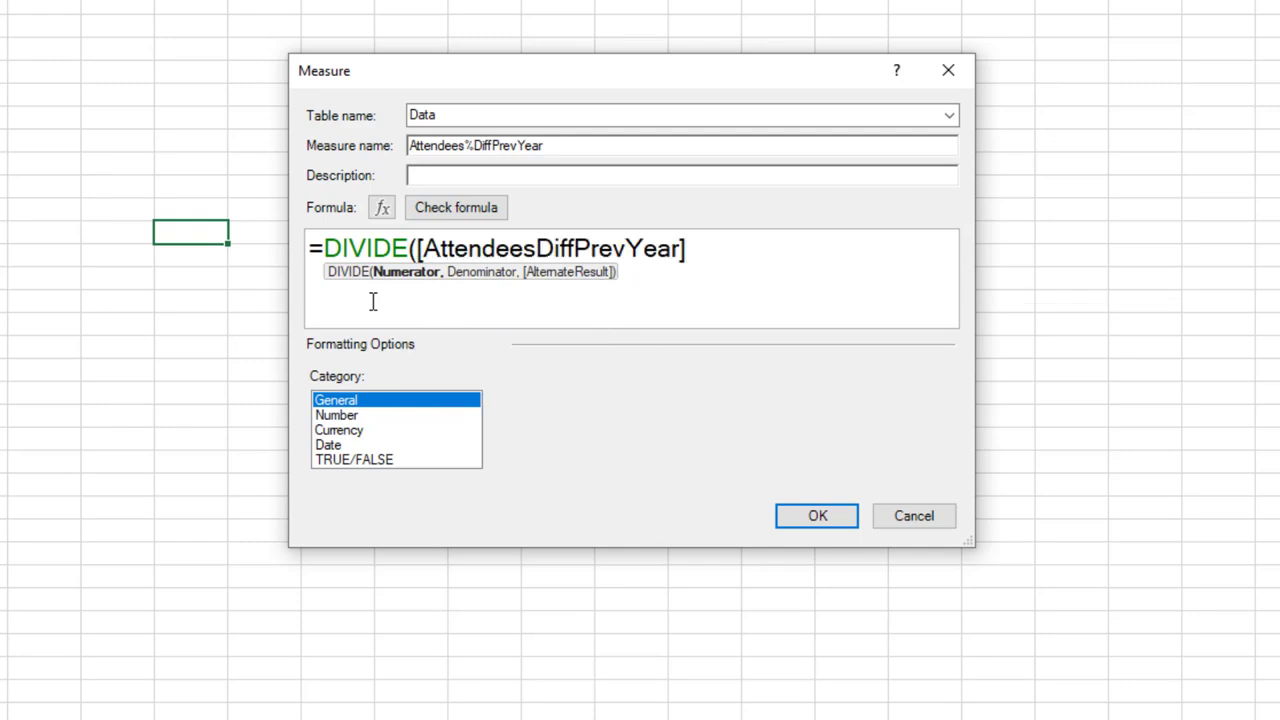
# Step: Complete the DIVIDE formula with [AttendeesPrevYear] as the denominator and 0 as the alternate result
pyautogui.write(',')
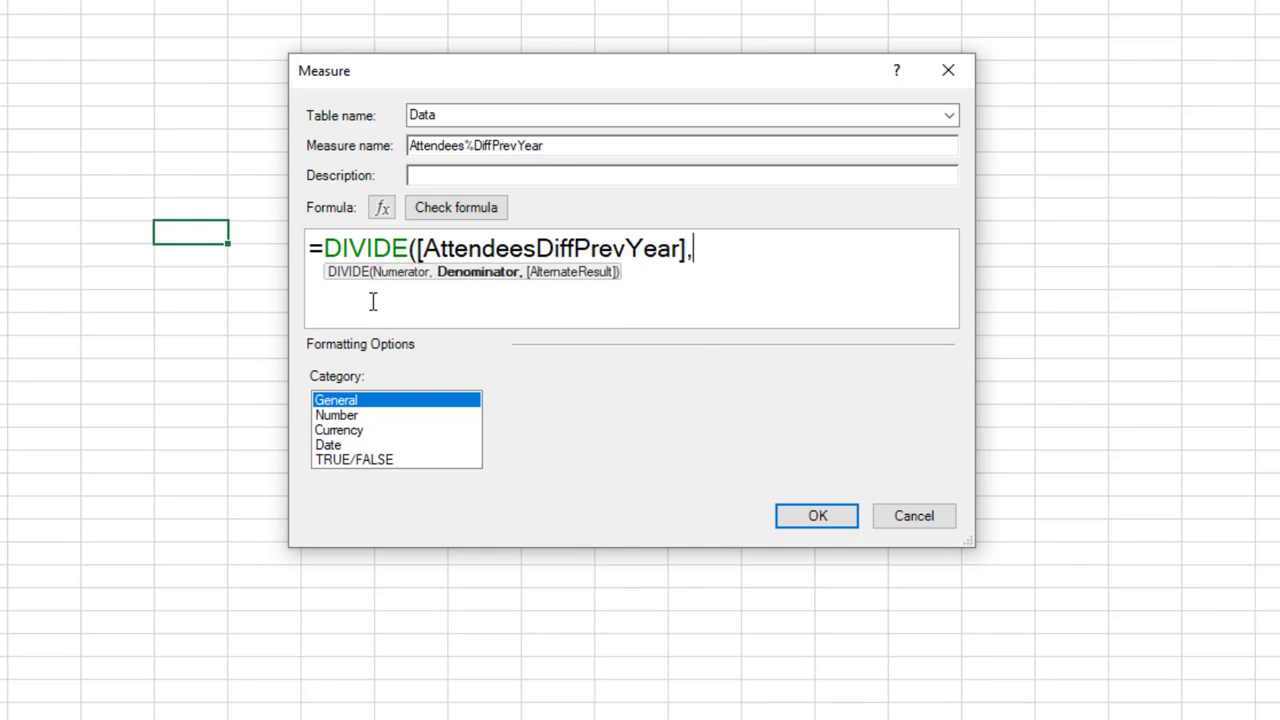
pyautogui.write('att')
pyautogui.press('Down')
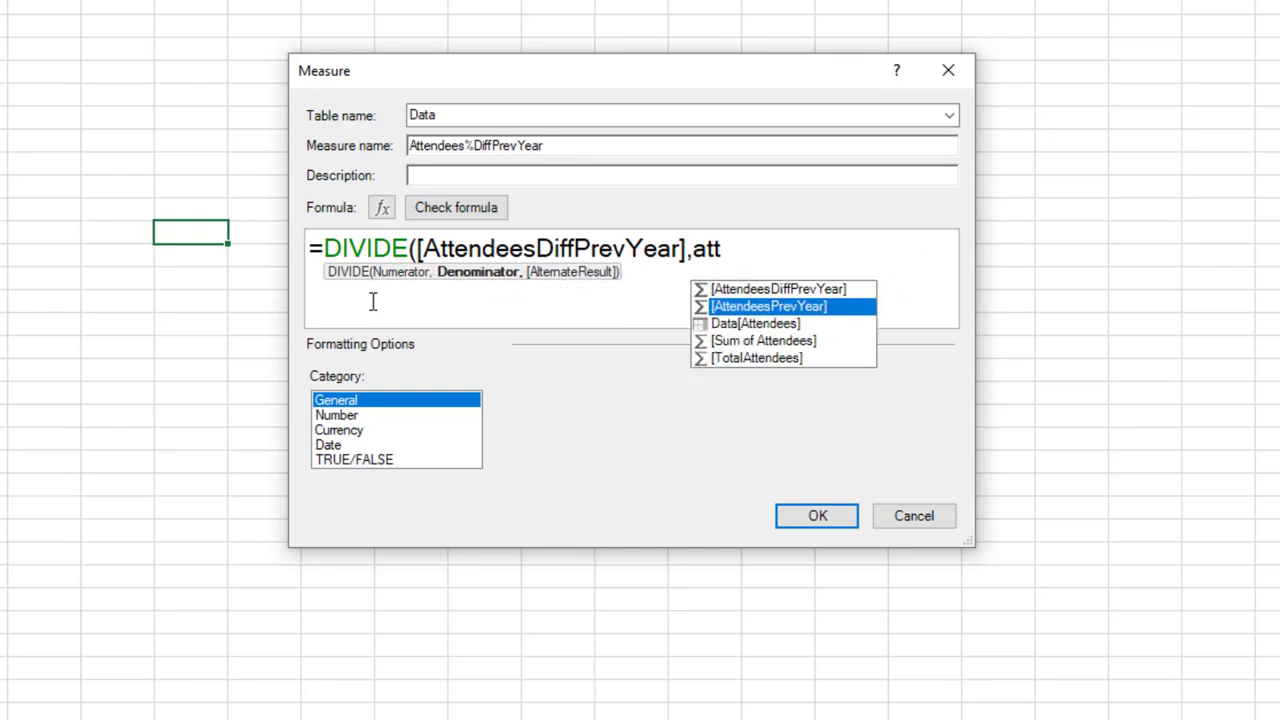
pyautogui.press('Tab')
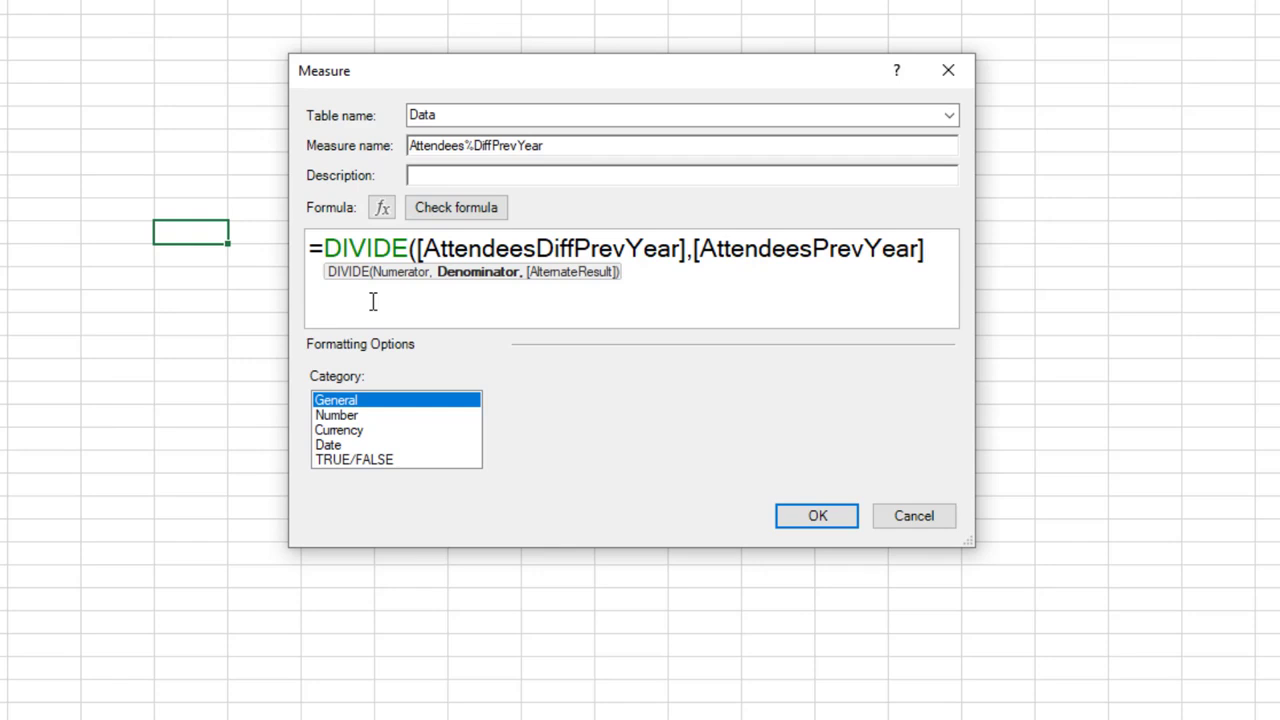
pyautogui.write(',0')
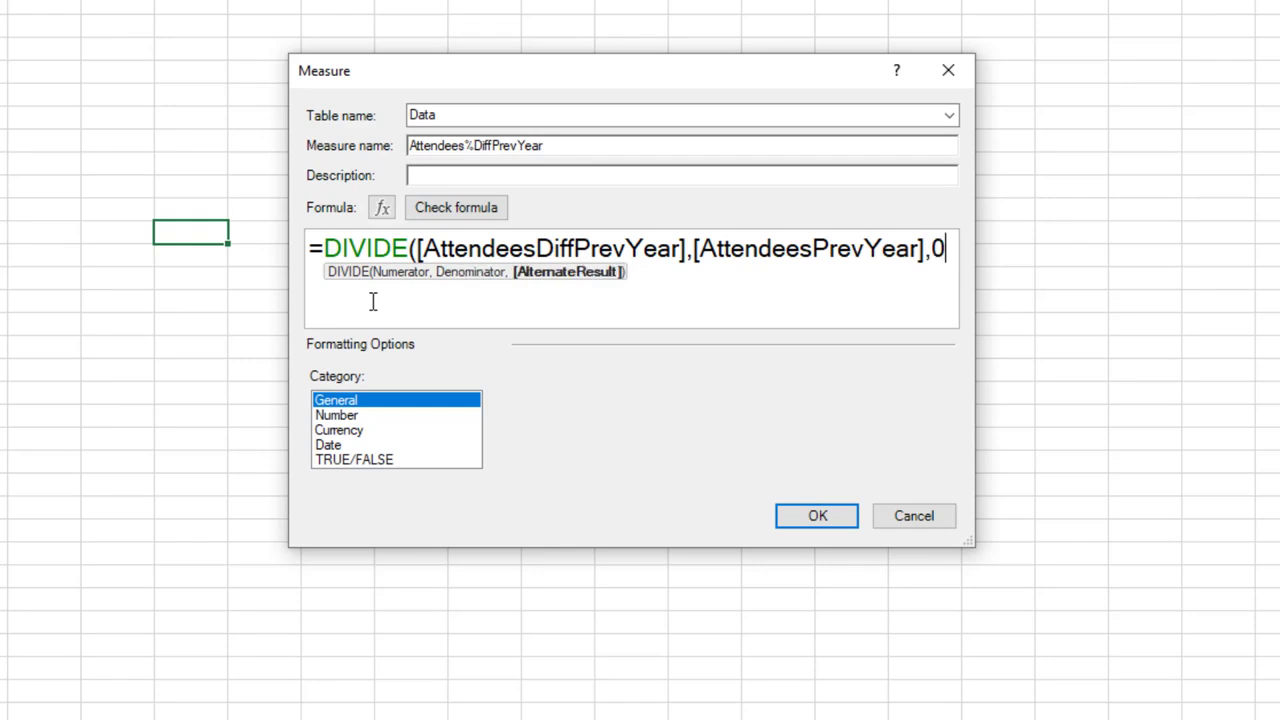
pyautogui.write(')')
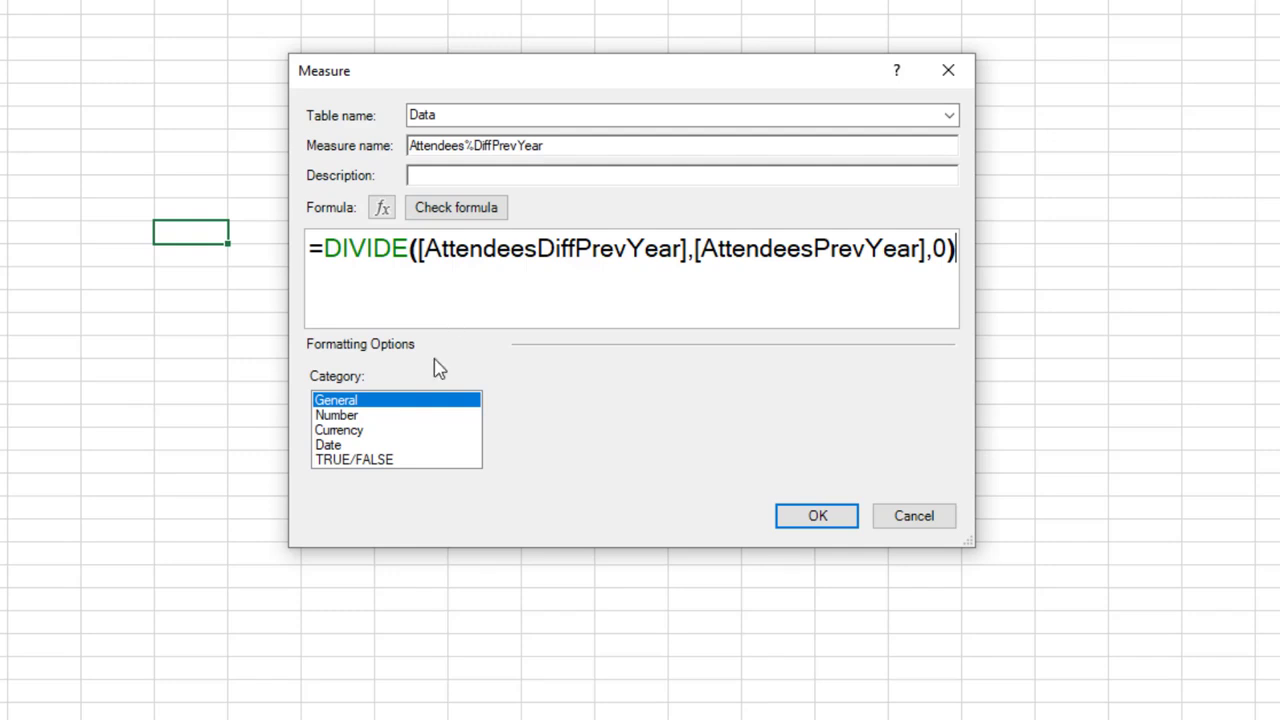
# Step: Format the Attendees%DiffPrevYear measure as a percentage number with 0 decimal places and save it
pyautogui.click(352, 416)
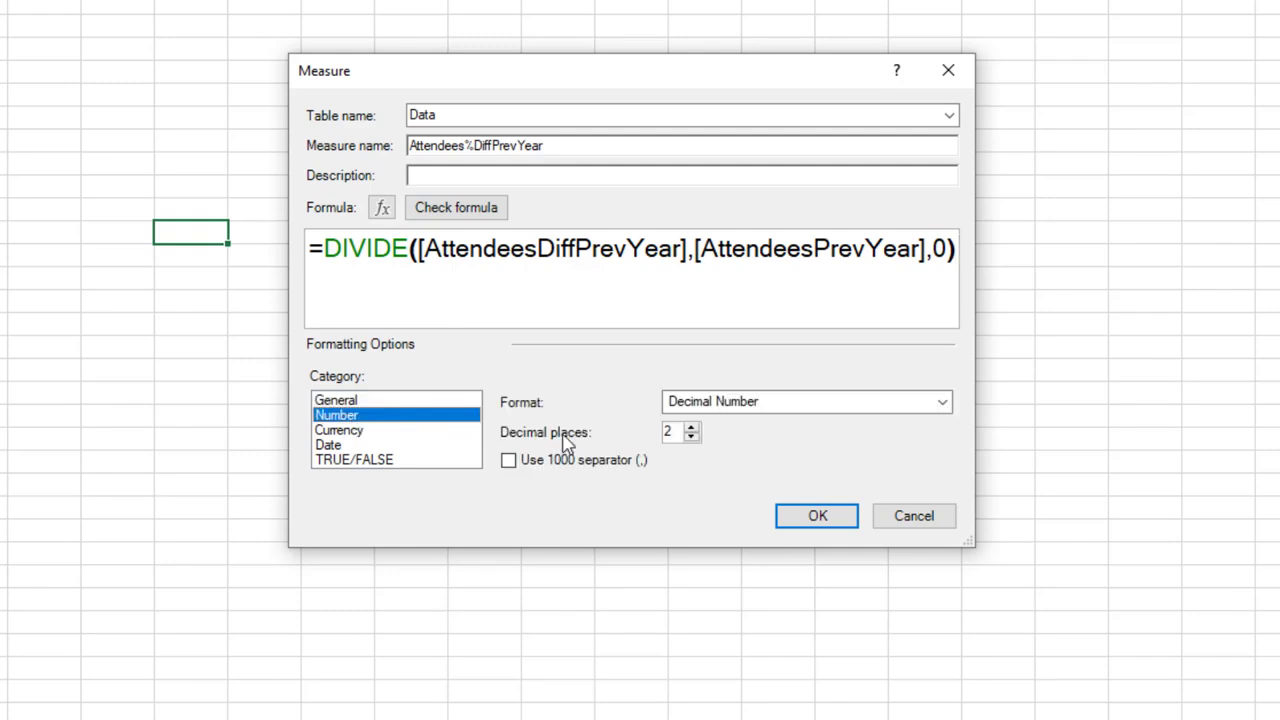
pyautogui.click(738, 406)
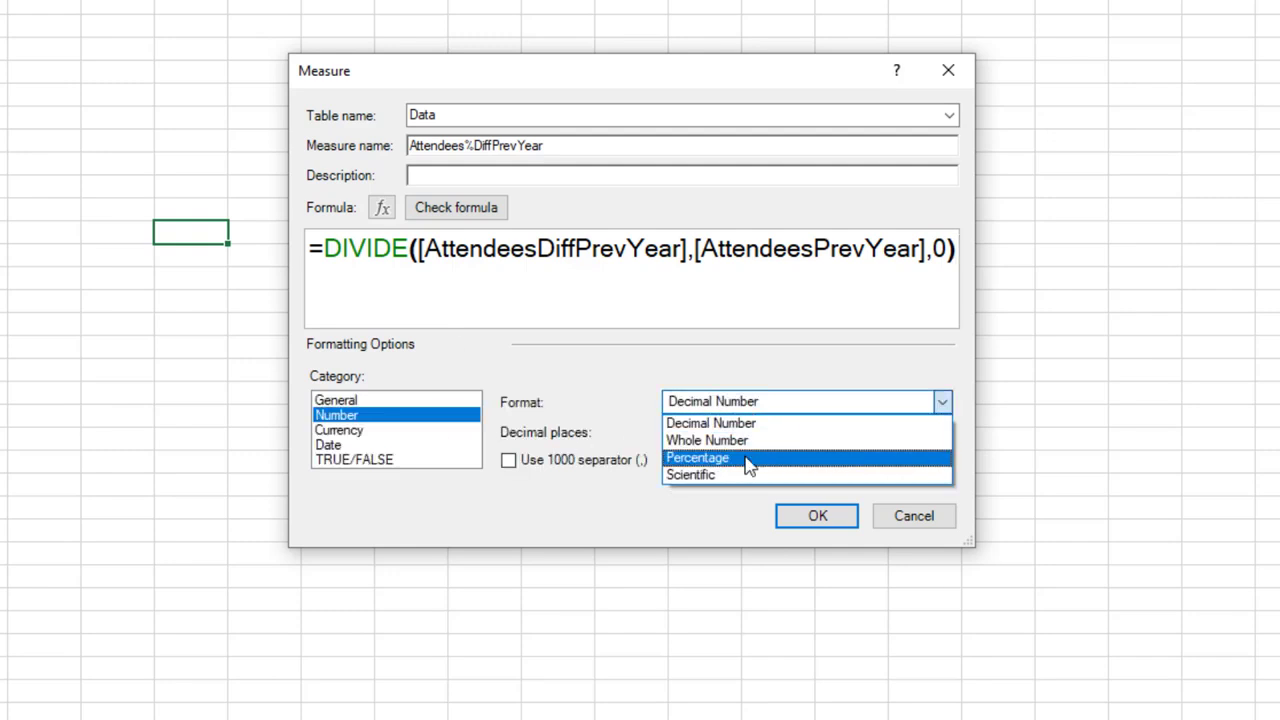
pyautogui.click(748, 461)
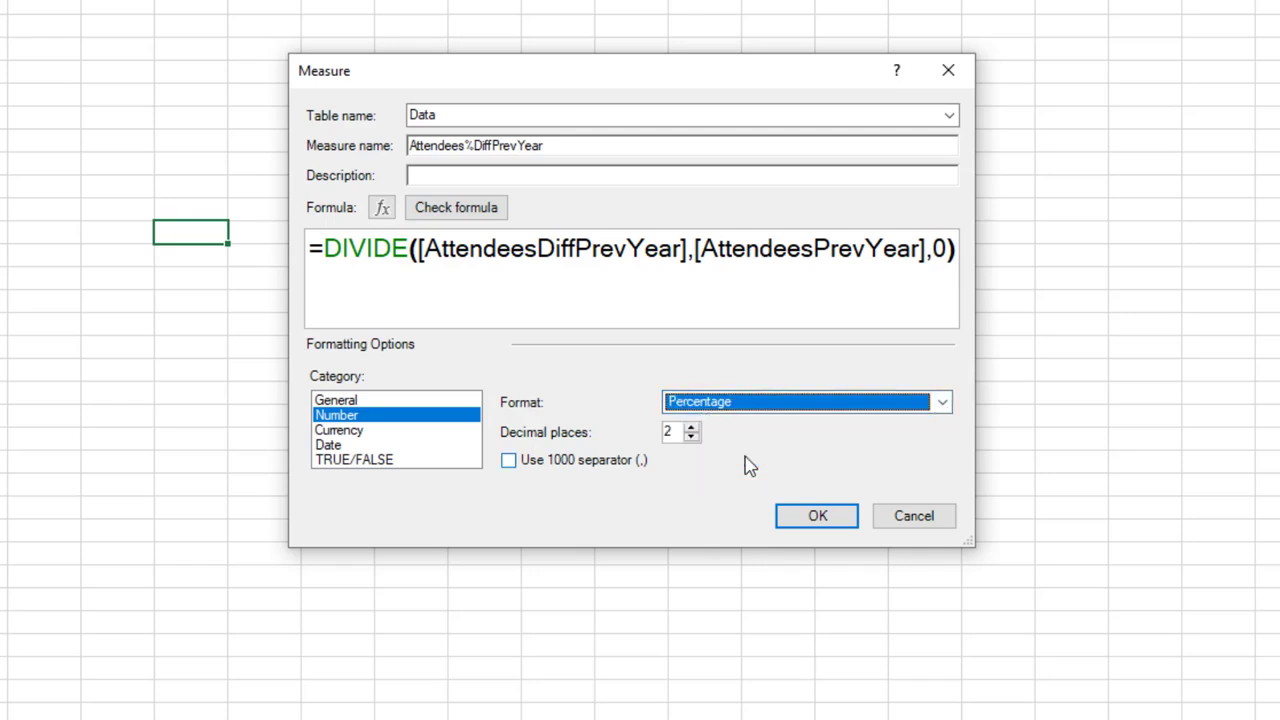
pyautogui.click(696, 439)
pyautogui.click(693, 438)
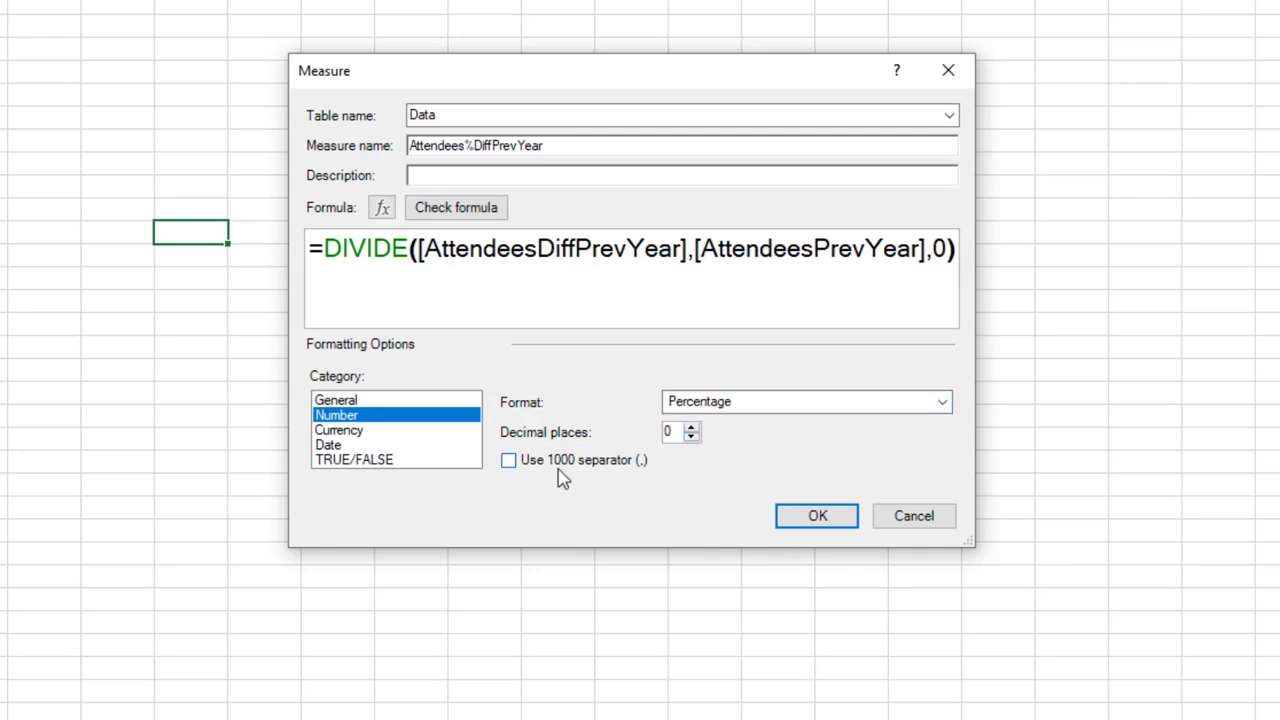
pyautogui.click(803, 521)
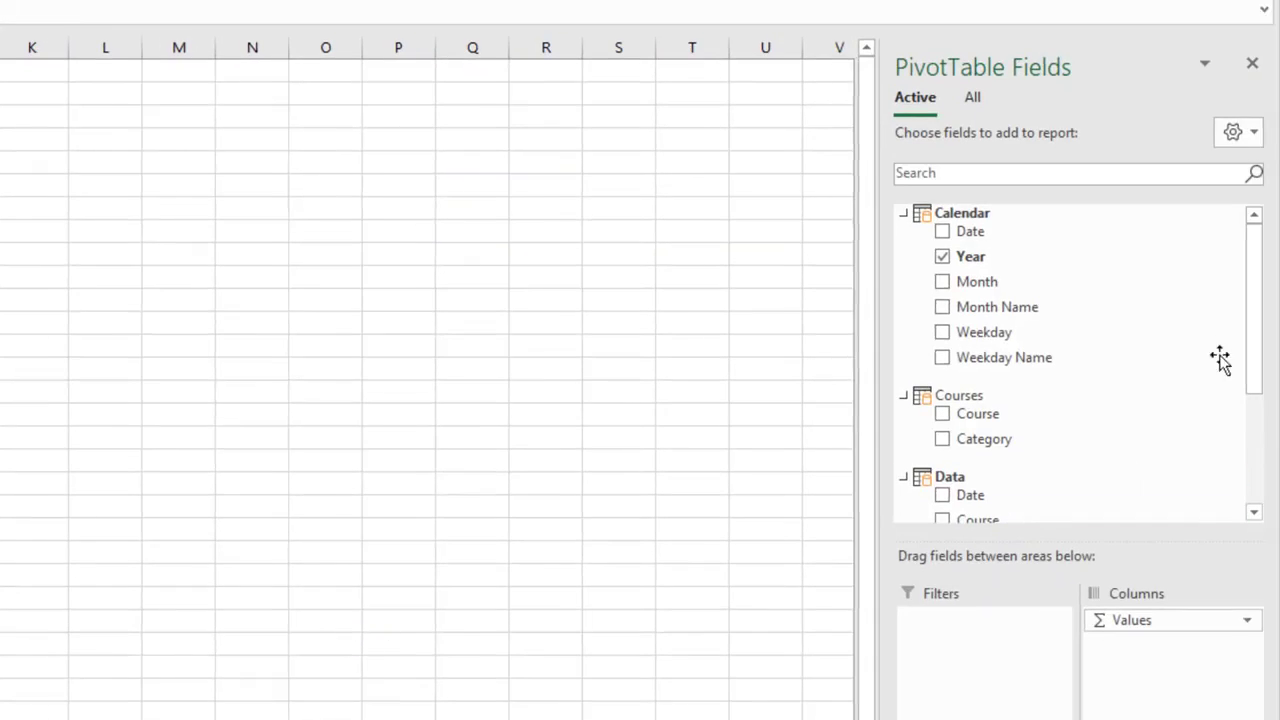
pyautogui.moveTo(1258, 297); pyautogui.dragTo(1234, 434)
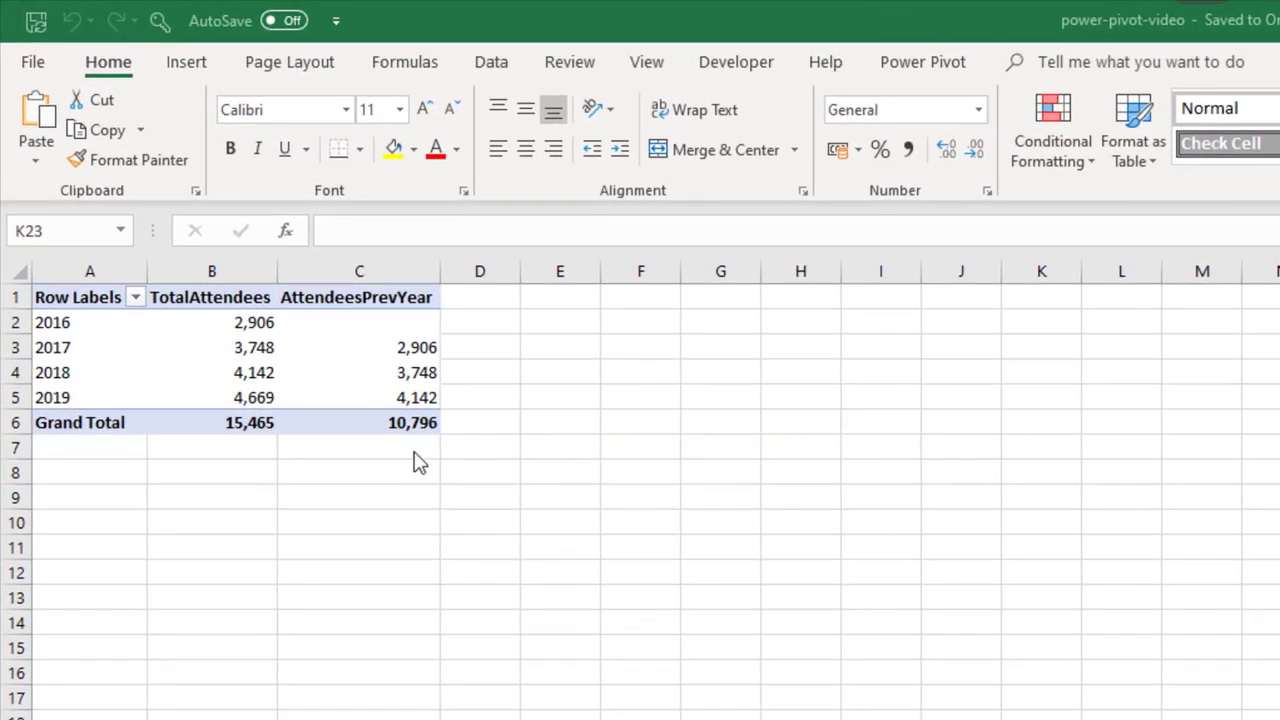
# Step: Turn off autofitting of column widths on update for the PivotTable
pyautogui.click(390, 372)
pyautogui.moveTo(389, 374)
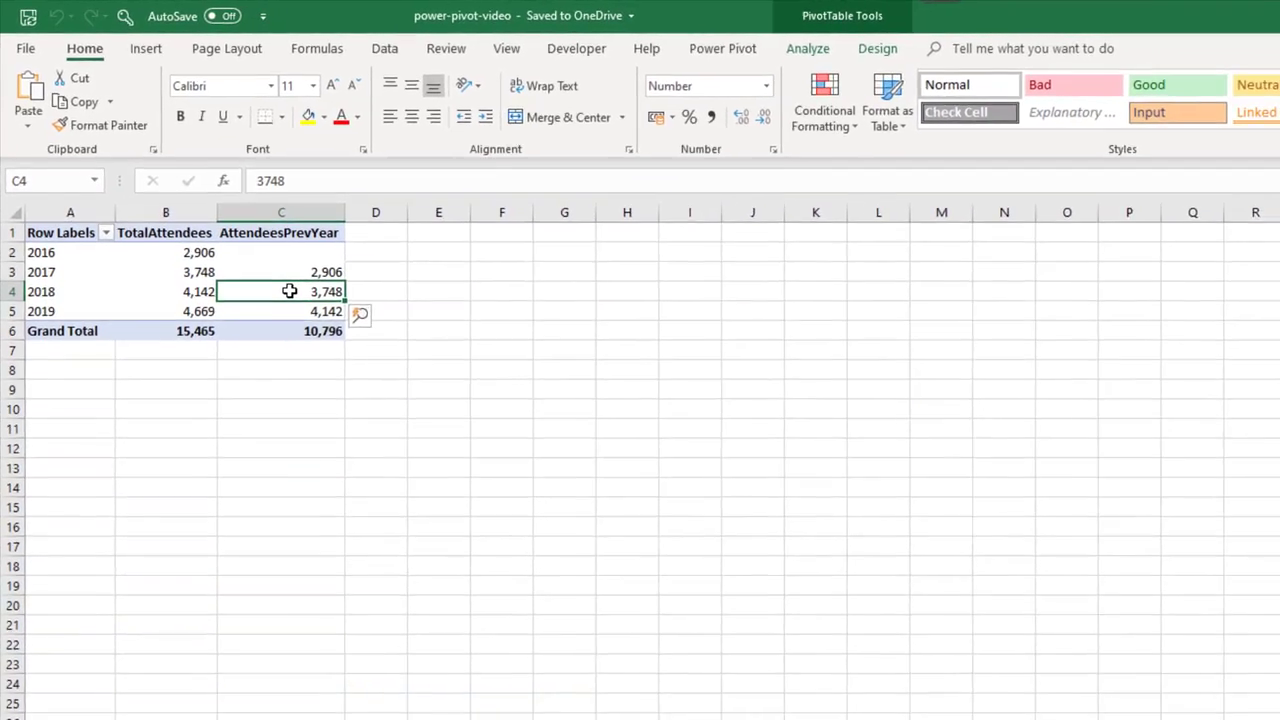
pyautogui.rightClick(289, 290)
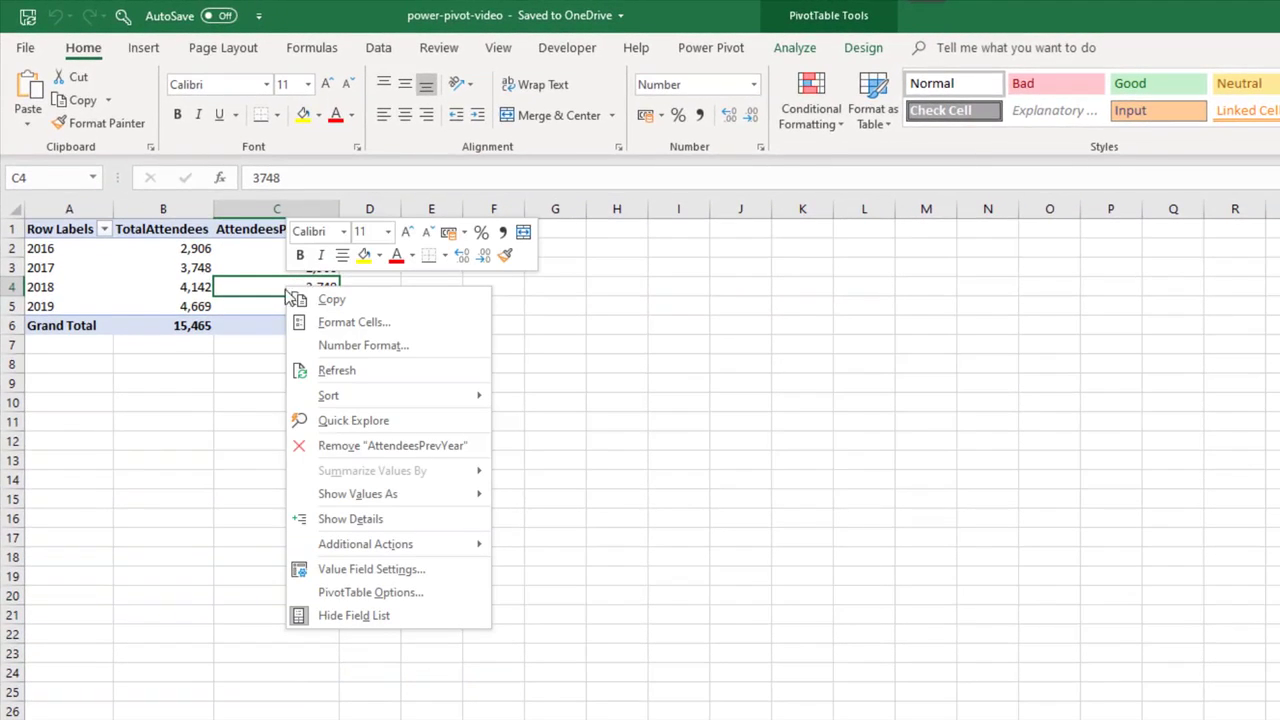
pyautogui.click(348, 594)
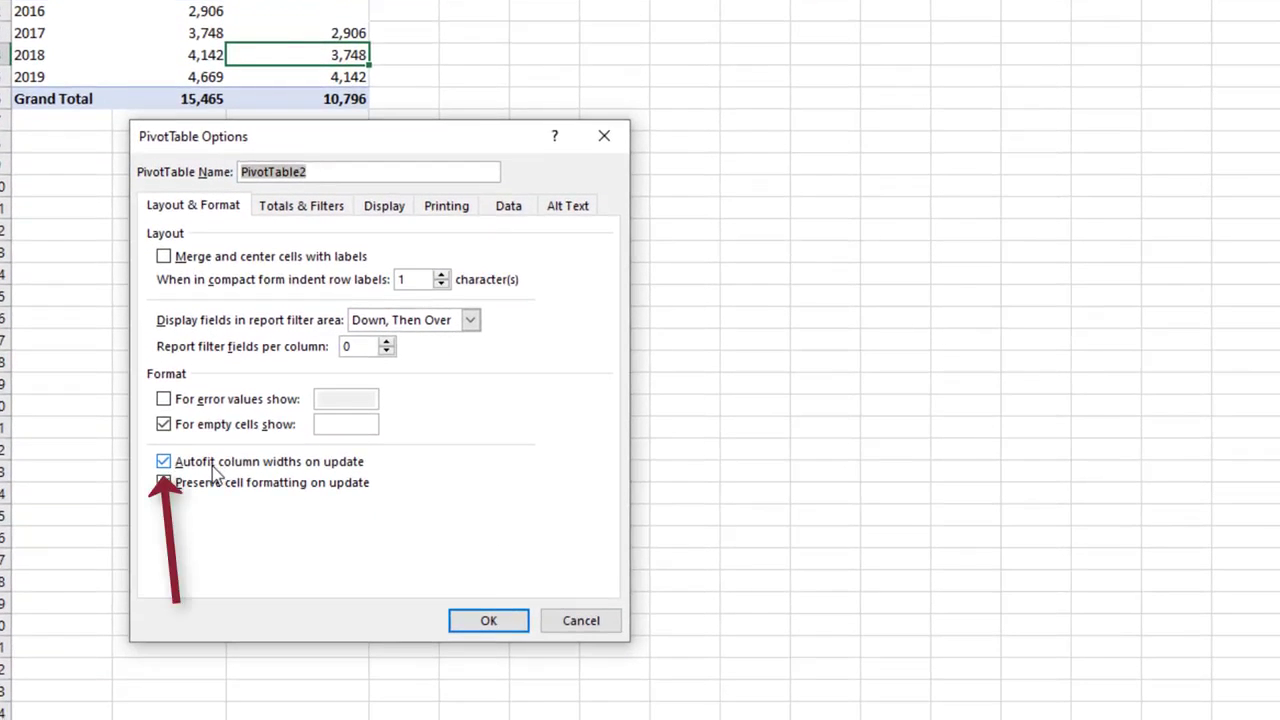
pyautogui.click(211, 464)
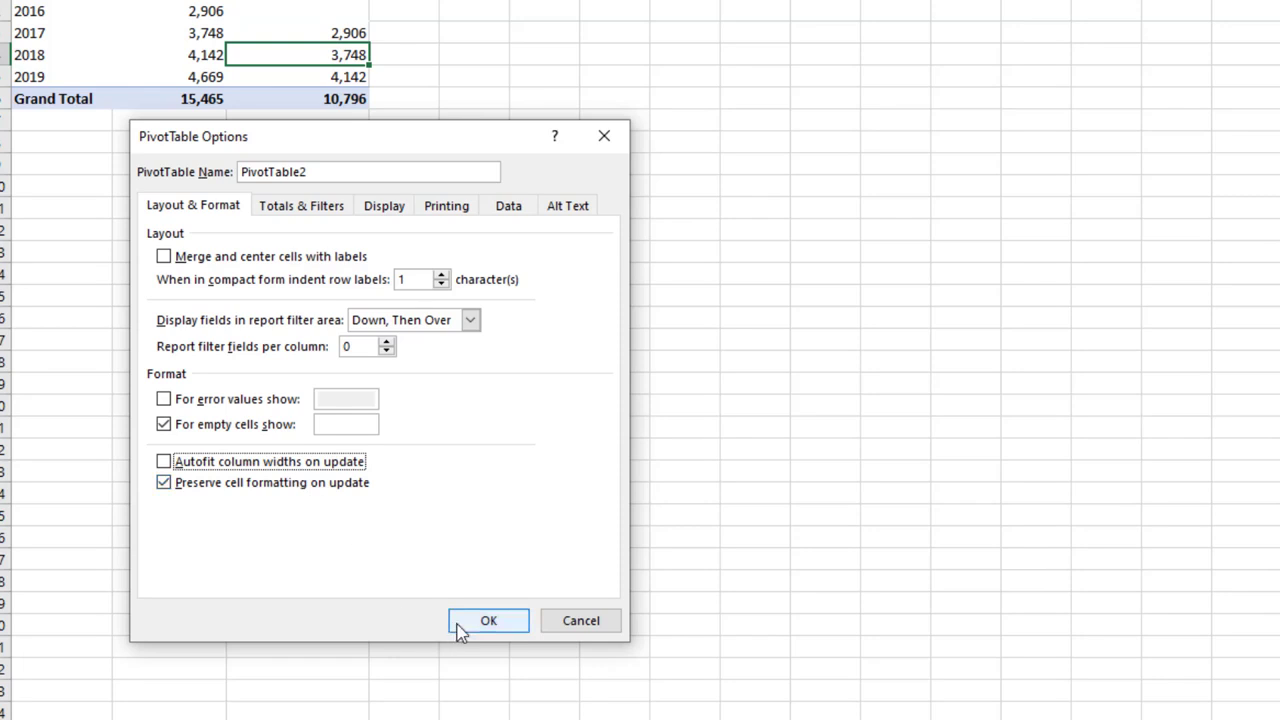
pyautogui.click(488, 620)
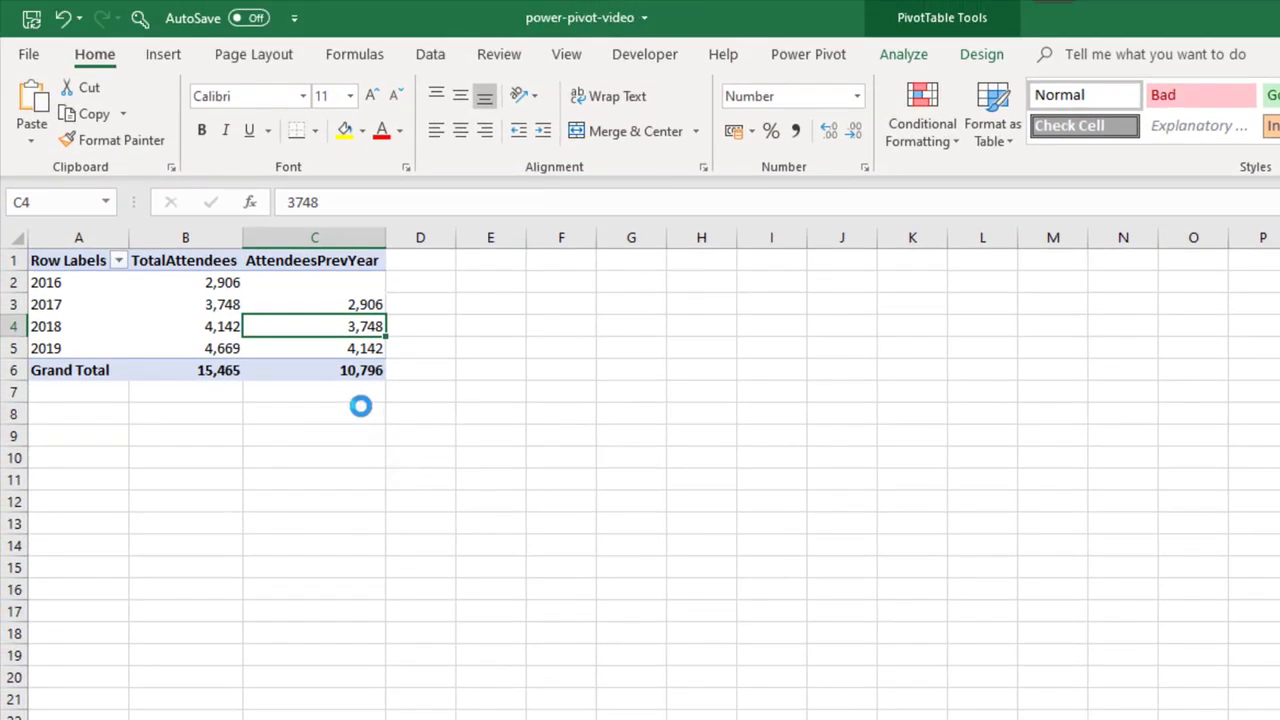
# Step: Rename the PivotTable as AttendeesByYear
pyautogui.click(904, 58)
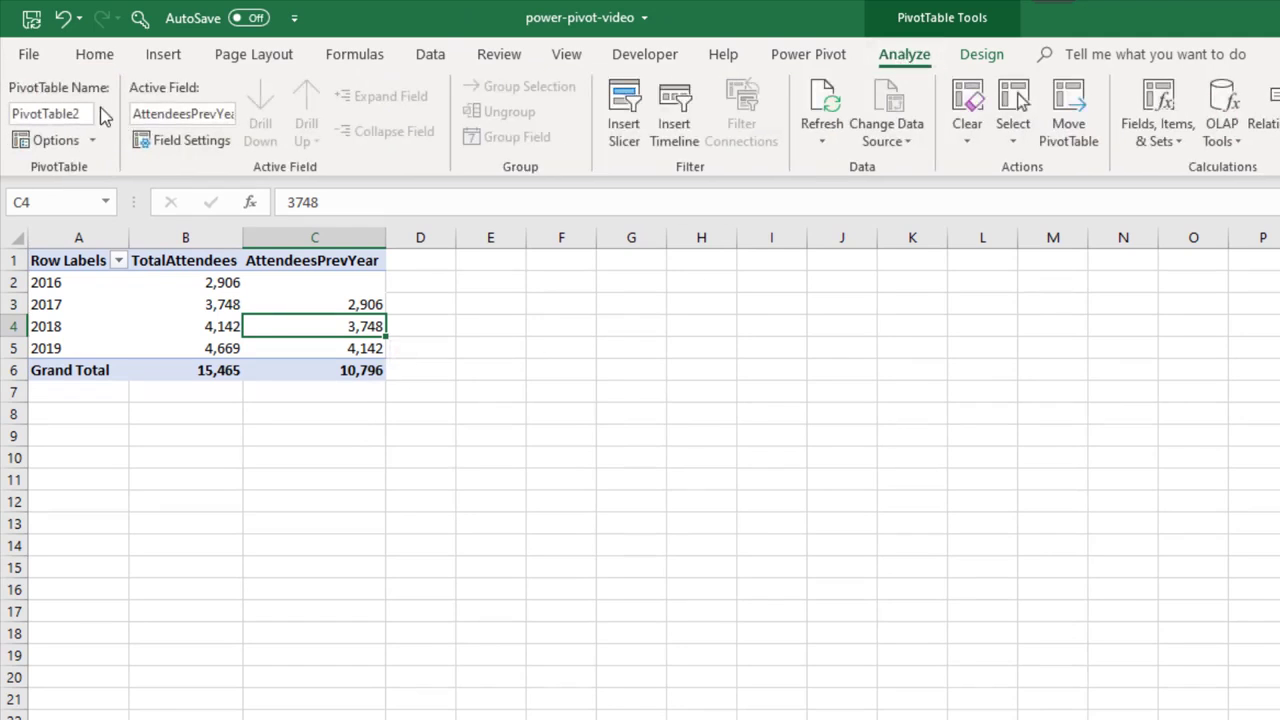
pyautogui.moveTo(87, 113)
pyautogui.mouseDown()
pyautogui.moveTo(4, 116)
pyautogui.moveTo(96, 110)
pyautogui.mouseUp()
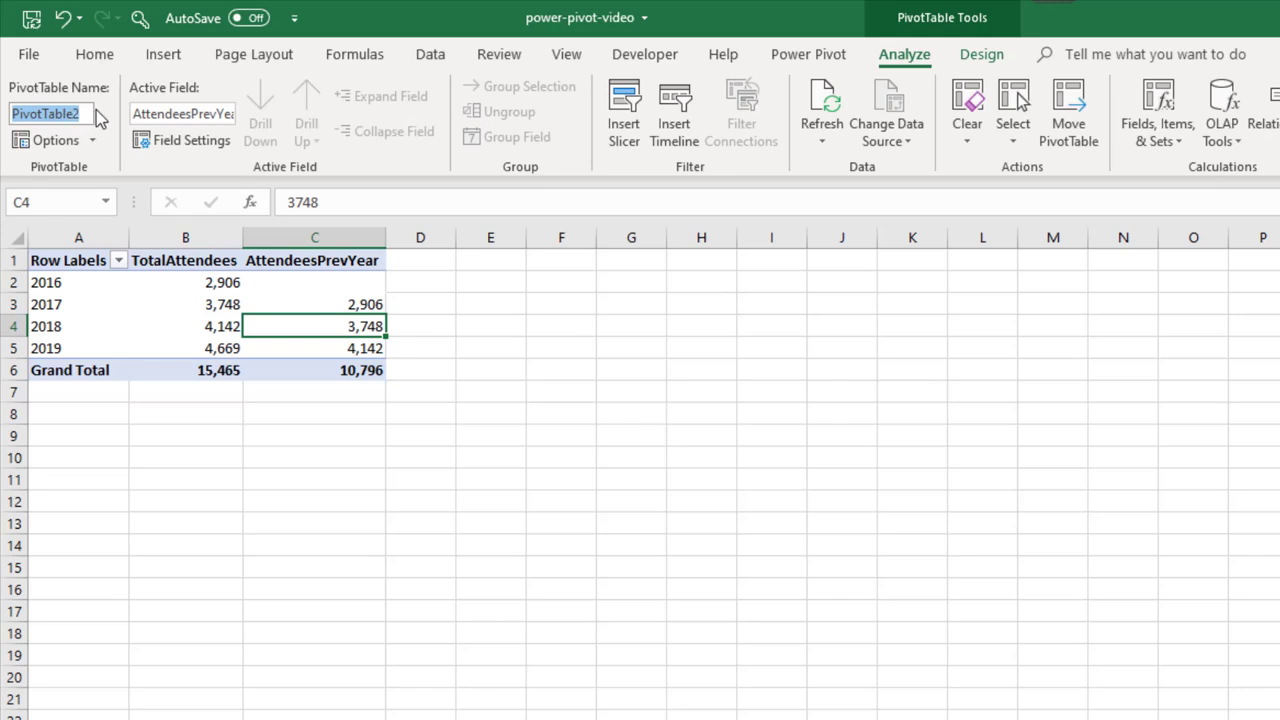
pyautogui.write('Attendee')
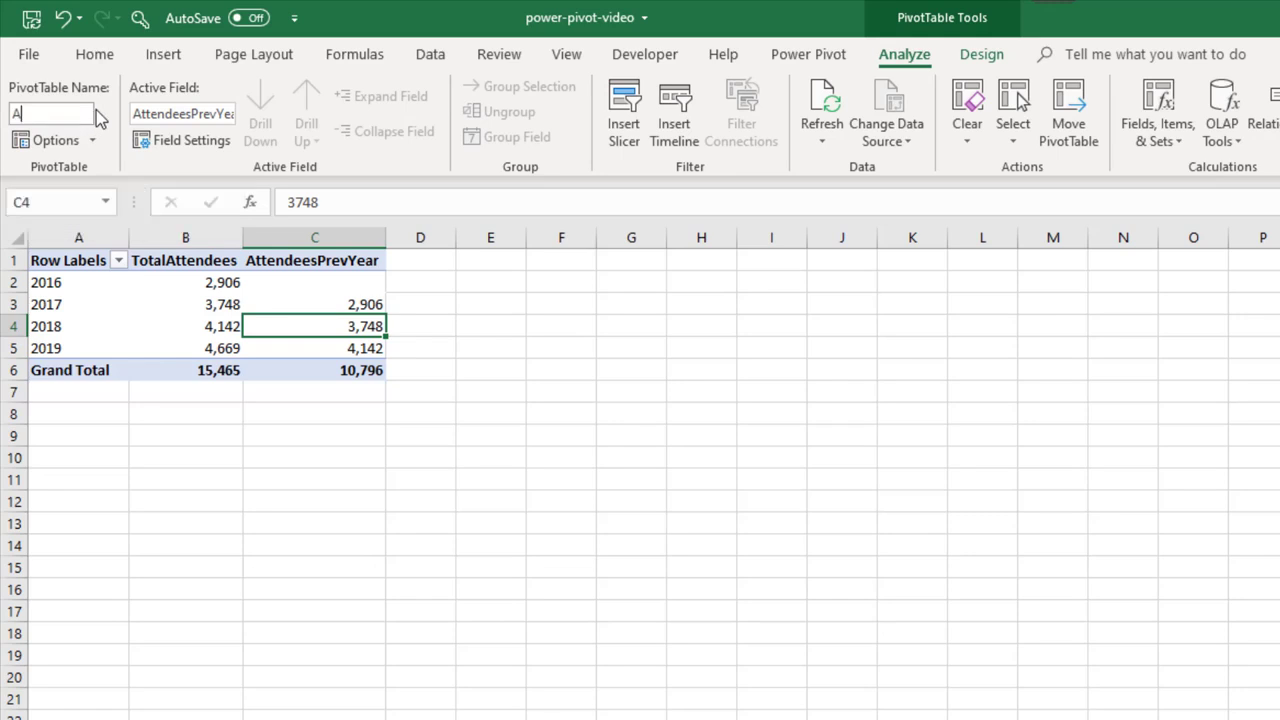
pyautogui.write('sByYear')
pyautogui.press('Return')
# Step: Replace AttendeesPrevYear with AttendeesDiffPrevYear in the PivotTable values and fit column C to its contents
pyautogui.click(200, 304)
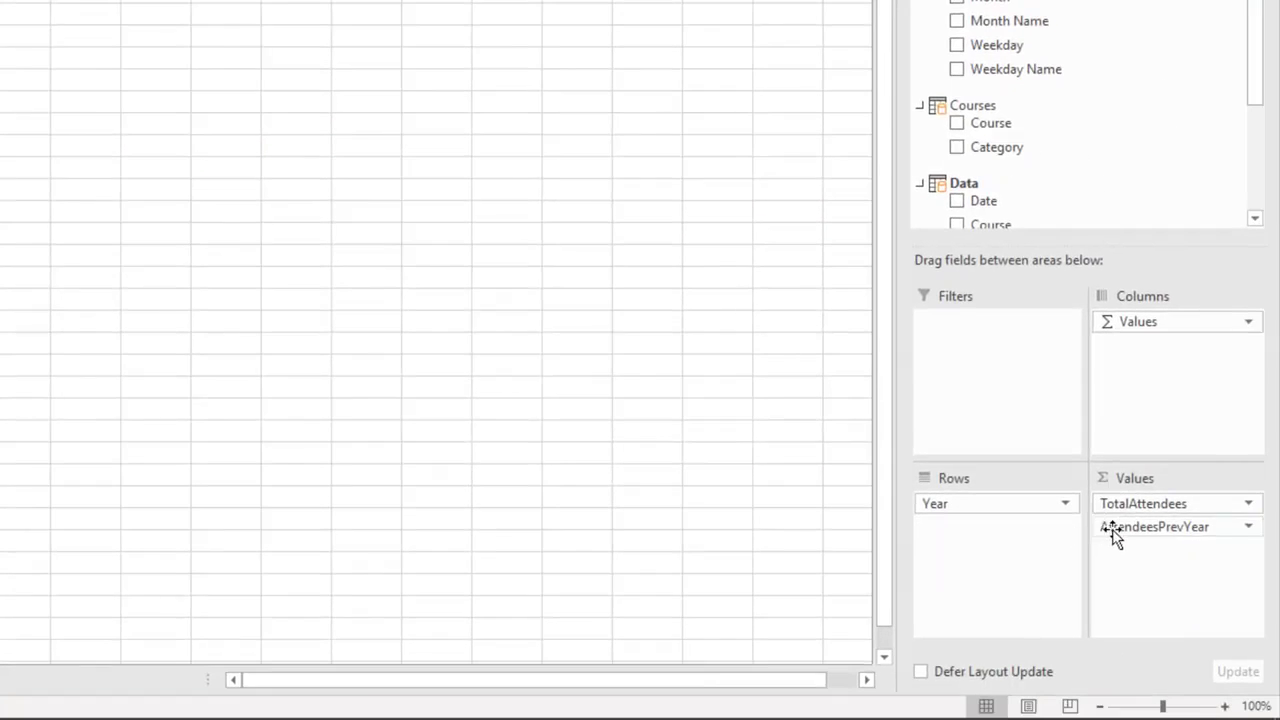
pyautogui.moveTo(1112, 530); pyautogui.dragTo(702, 366)
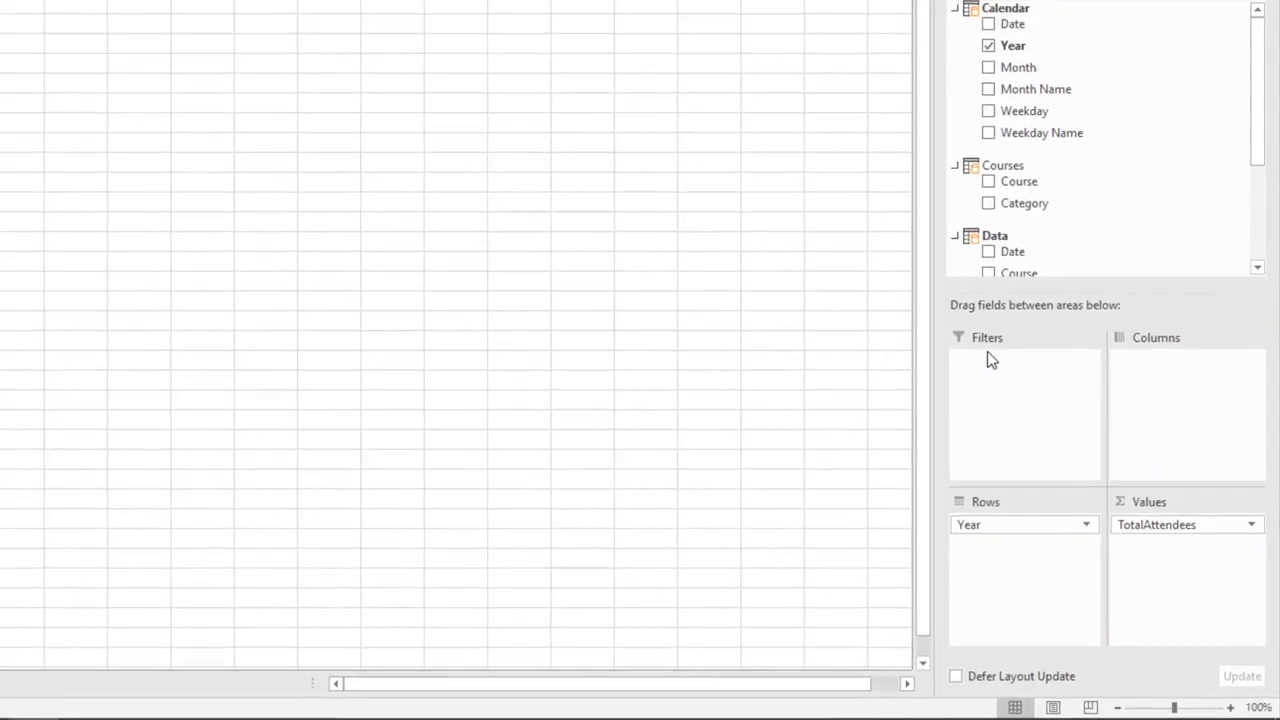
pyautogui.moveTo(1257, 186); pyautogui.dragTo(1257, 278)
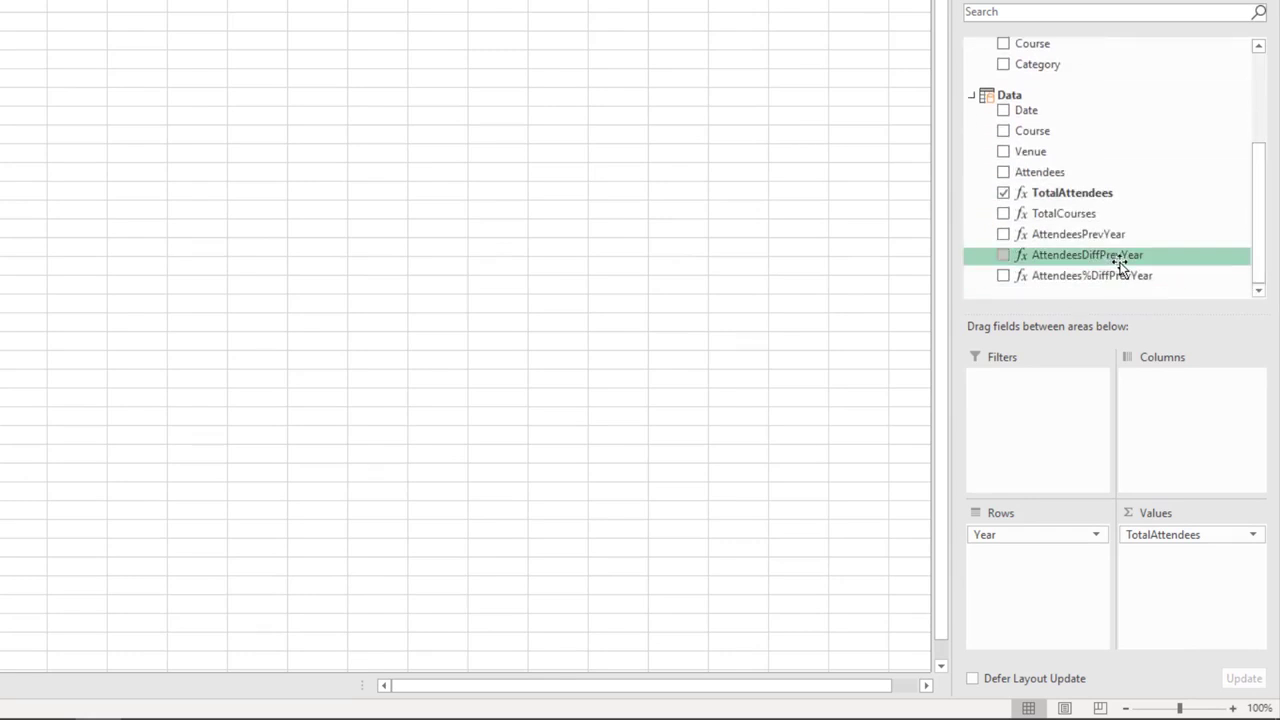
pyautogui.moveTo(1111, 260); pyautogui.dragTo(1178, 571)
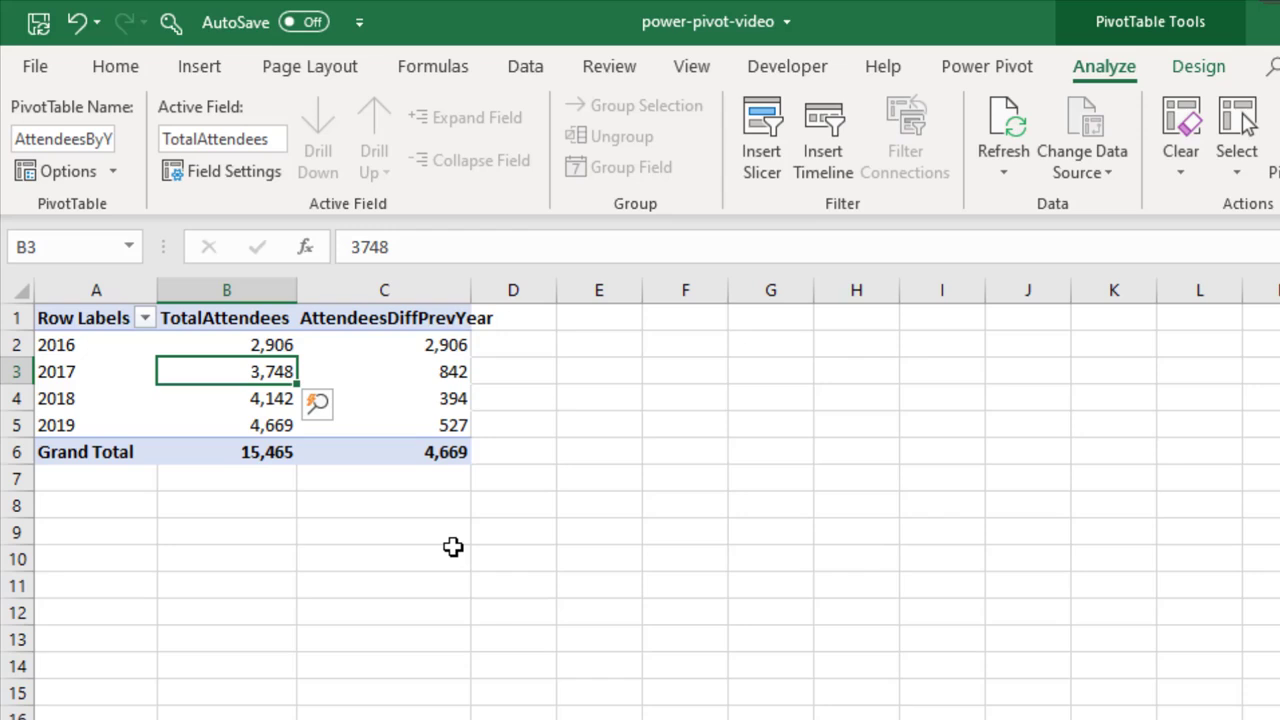
pyautogui.doubleClick(473, 290)
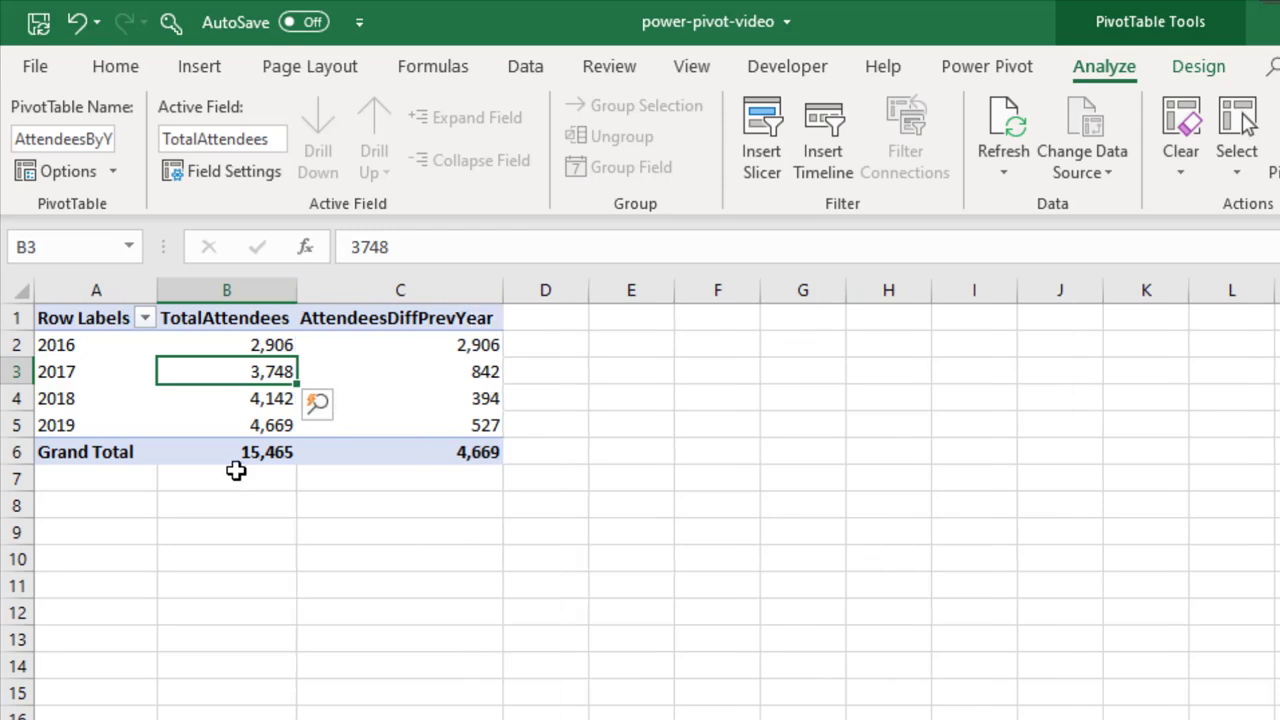
# Step: Copy the whole AttendeesByYear PivotTable and paste the duplicate at cell A9
pyautogui.moveTo(63, 318); pyautogui.dragTo(425, 451)
pyautogui.hotkey('ctrl', 'c')
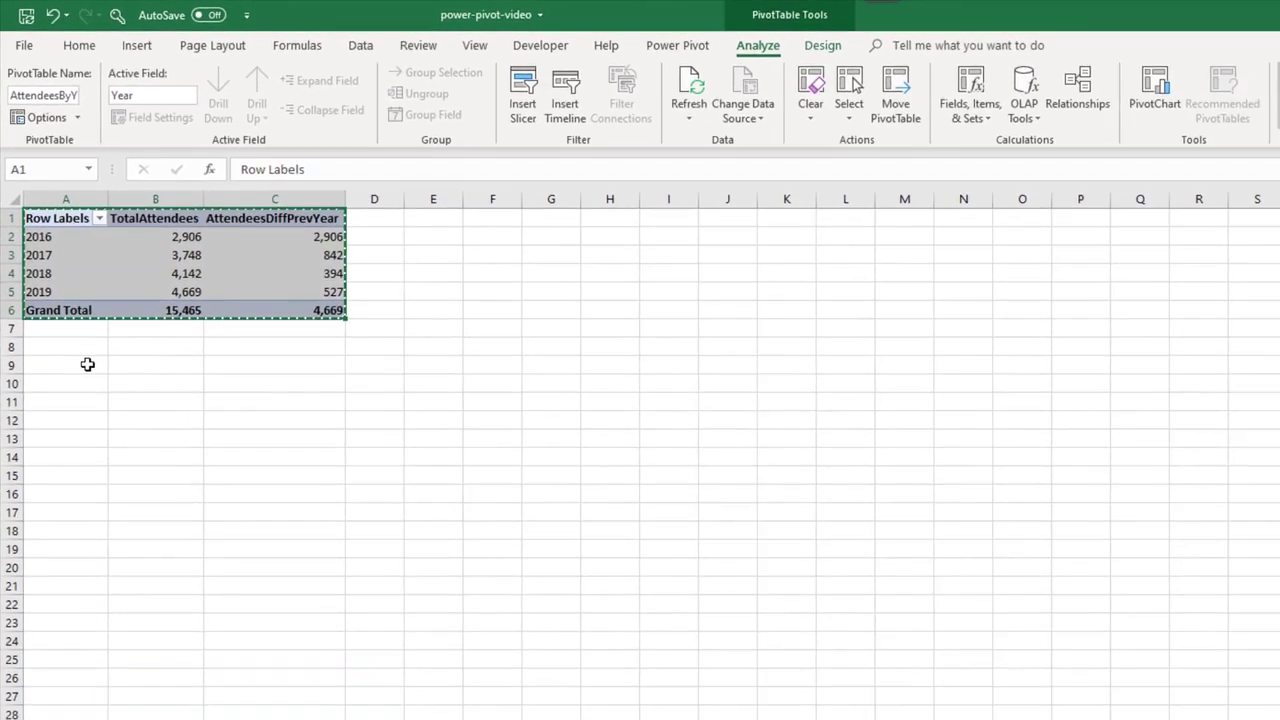
pyautogui.click(127, 531)
pyautogui.hotkey('ctrl', 'v')
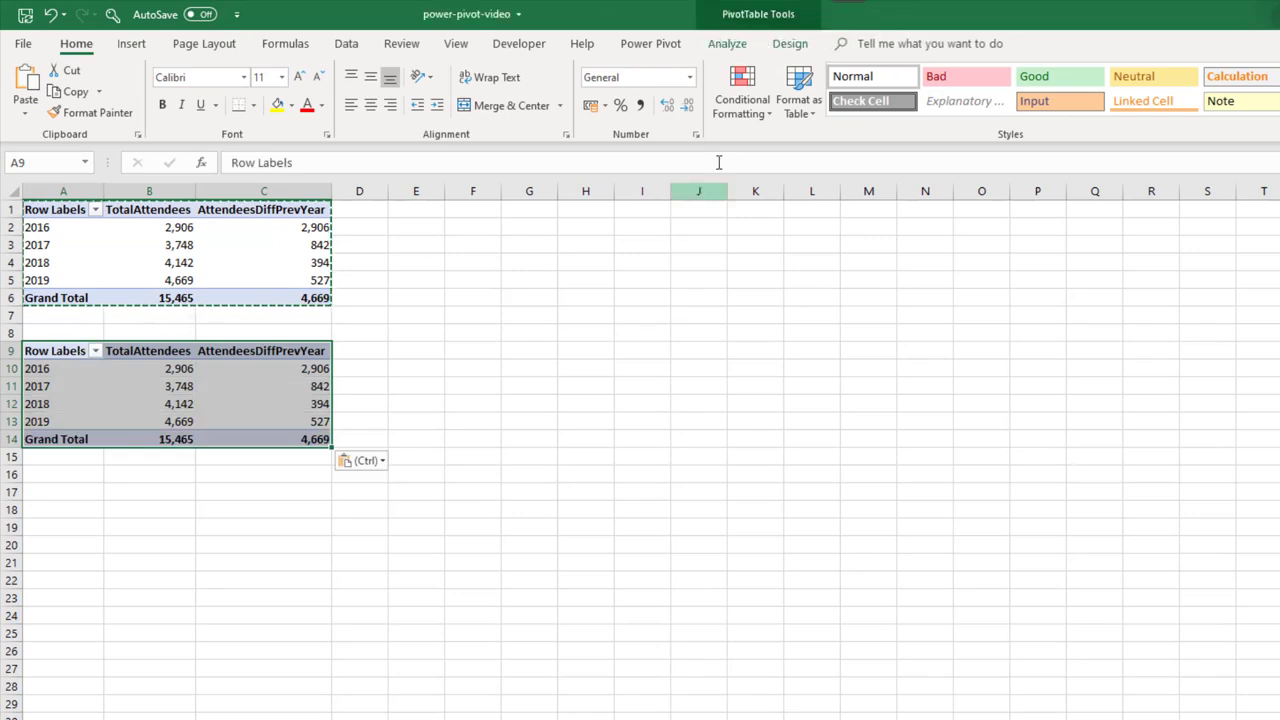
# Step: Rename the duplicated PivotTable as AttendeesByCourse
pyautogui.click(727, 44)
pyautogui.click(33, 92)
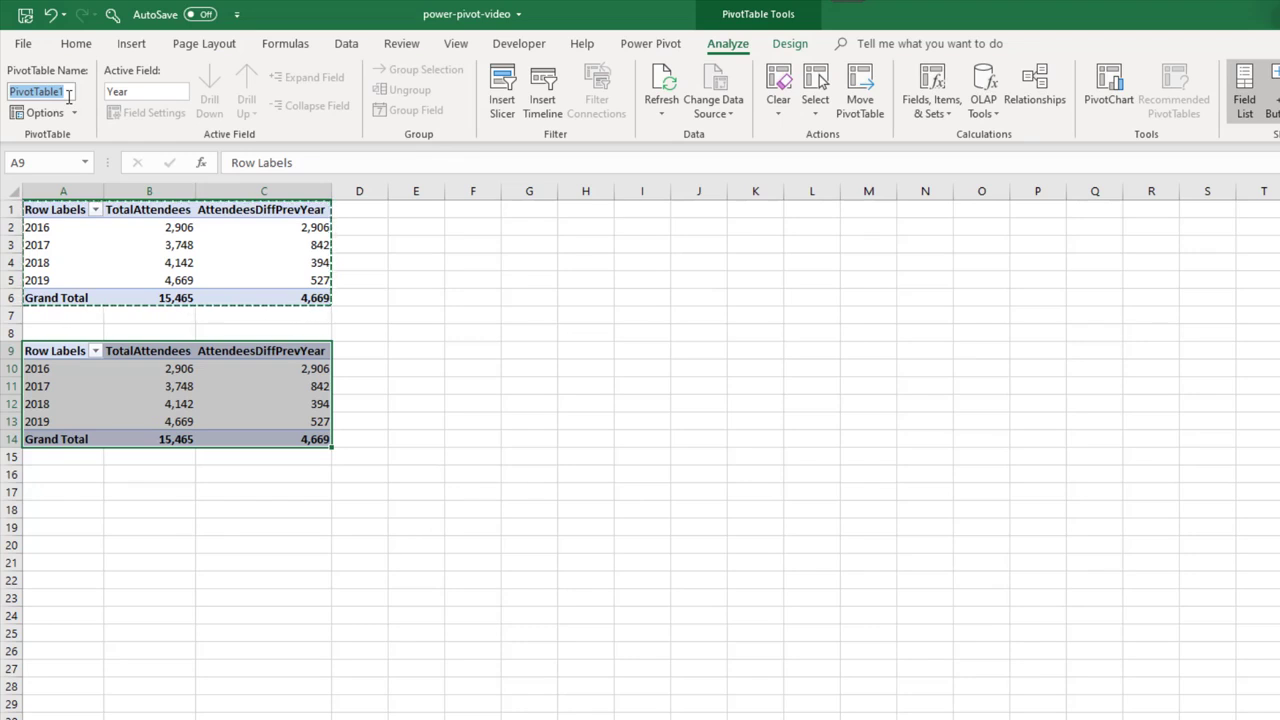
pyautogui.write('AttendeesByCourse')
pyautogui.press('Return')
# Step: Replace Year with Course from the Courses table in the AttendeesByCourse rows and fit column A to its contents
pyautogui.click(300, 439)
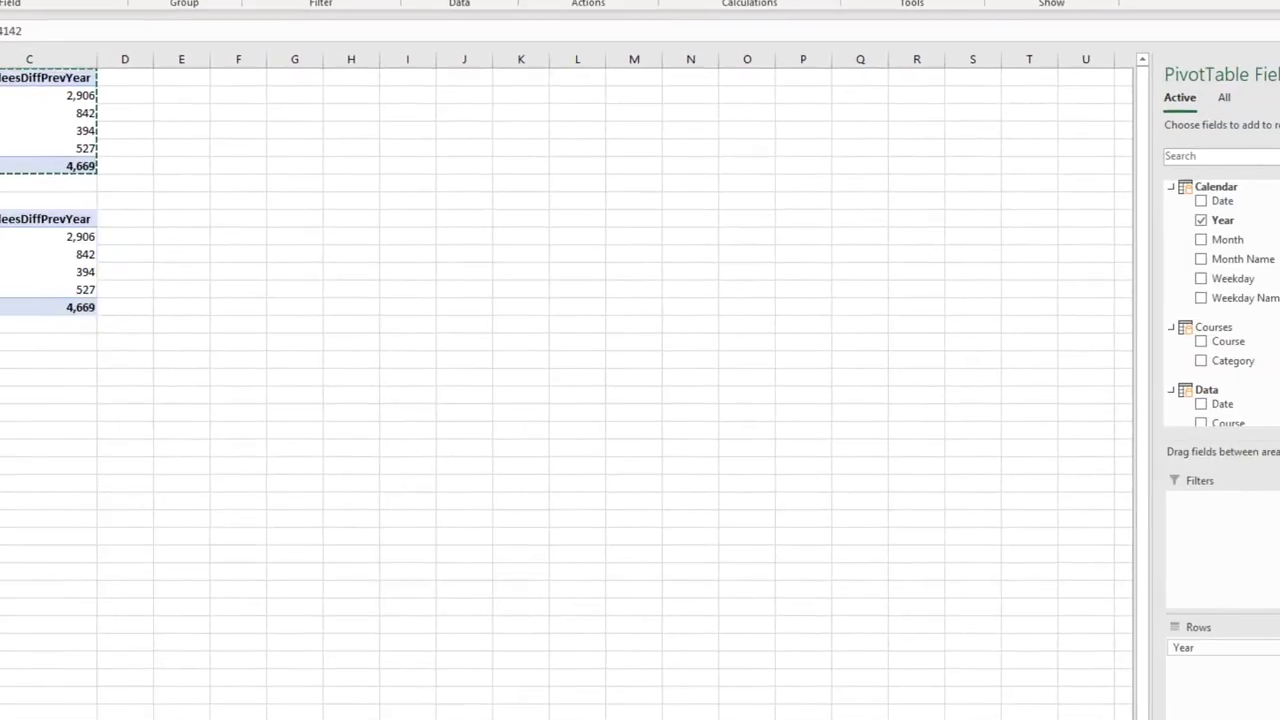
pyautogui.moveTo(993, 549); pyautogui.dragTo(810, 440)
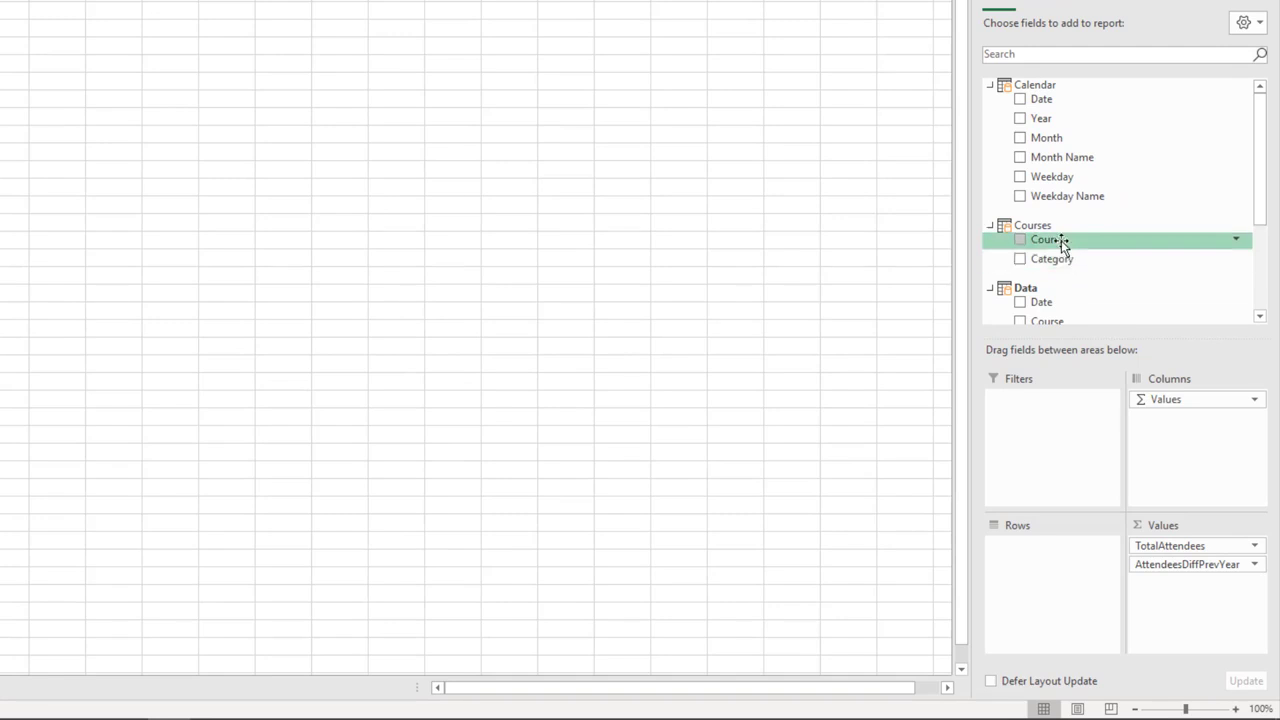
pyautogui.moveTo(1062, 244); pyautogui.dragTo(1037, 560)
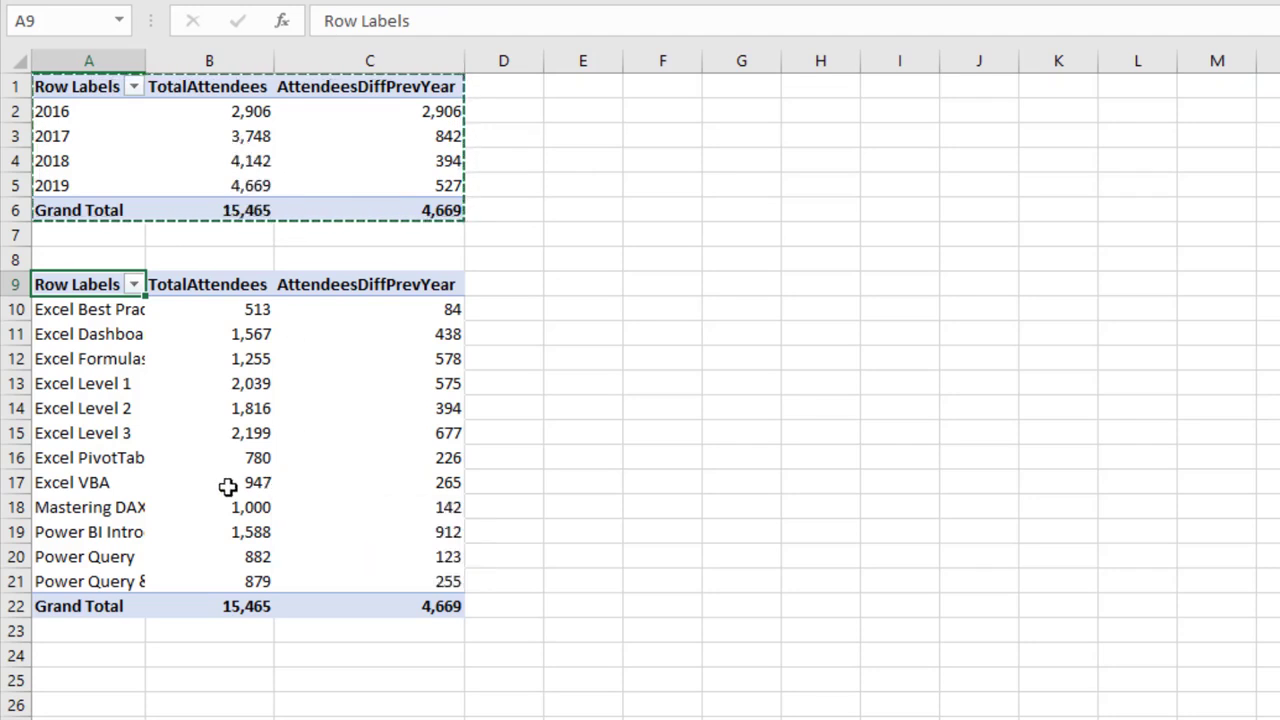
pyautogui.doubleClick(145, 61)
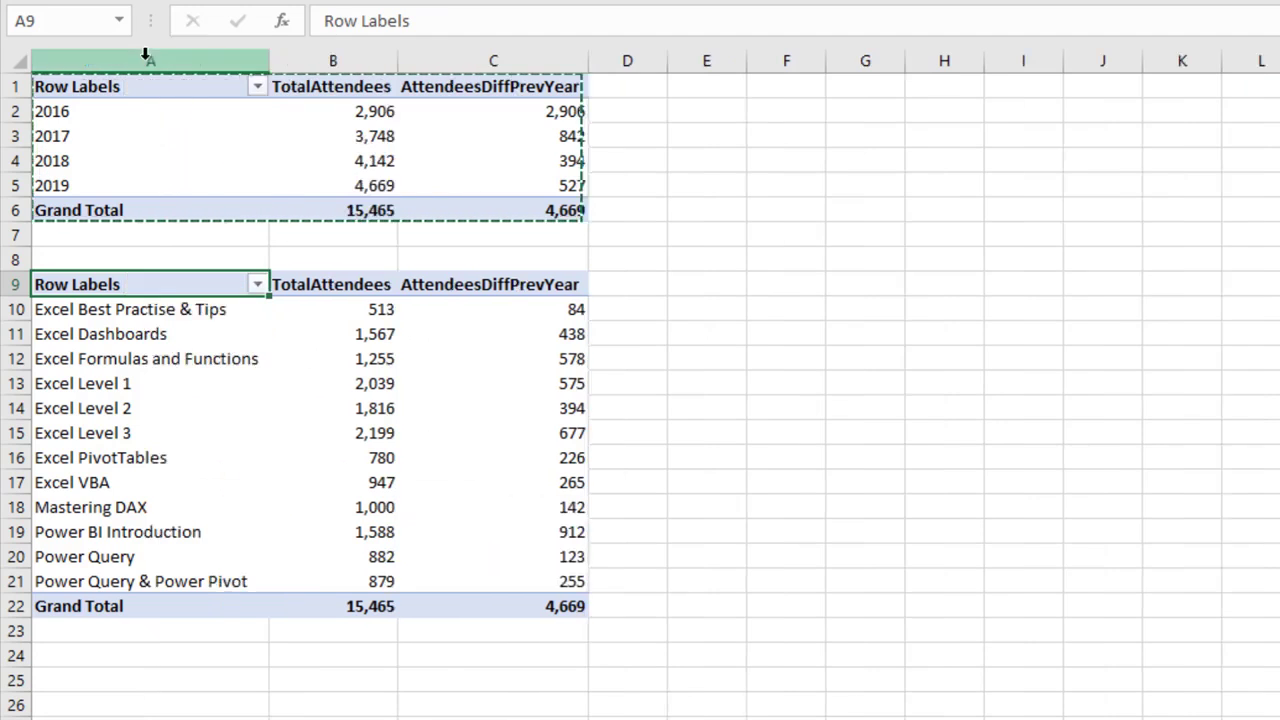
# Step: Add the Attendees%DiffPrevYear measure to the values of the AttendeesByCourse PivotTable and fit column D to its contents
pyautogui.moveTo(469, 544)
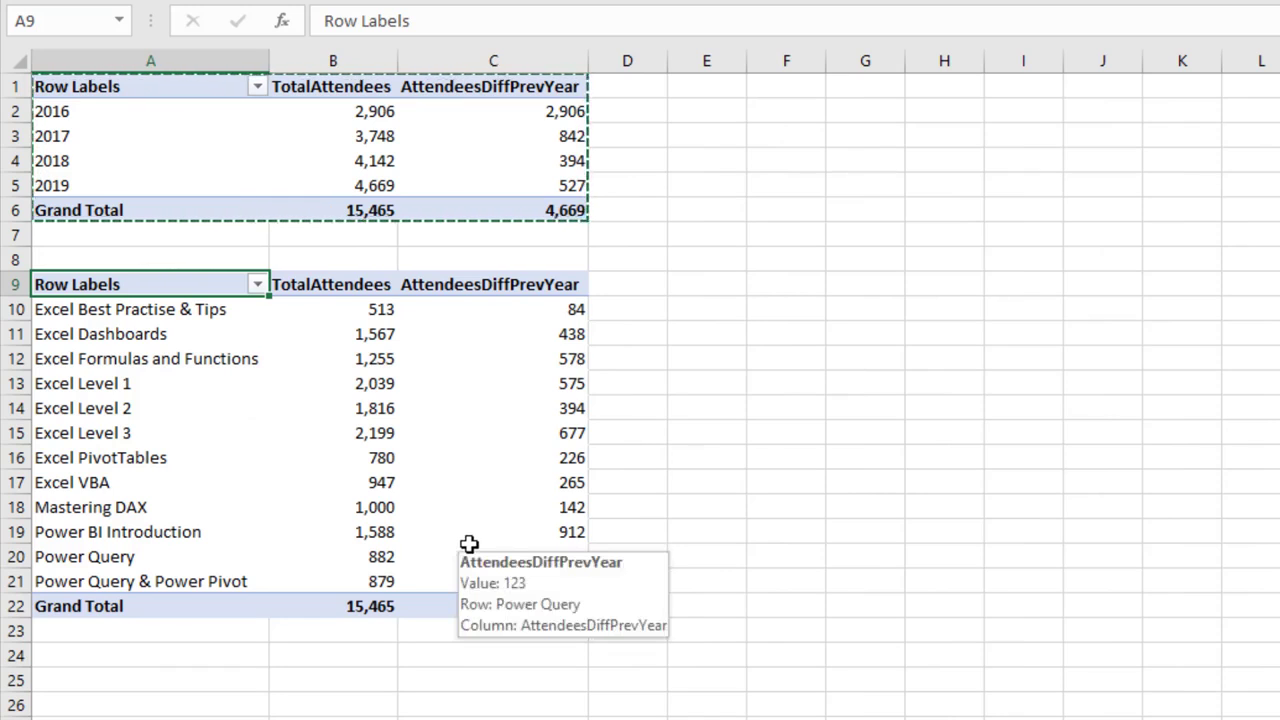
pyautogui.click(474, 508)
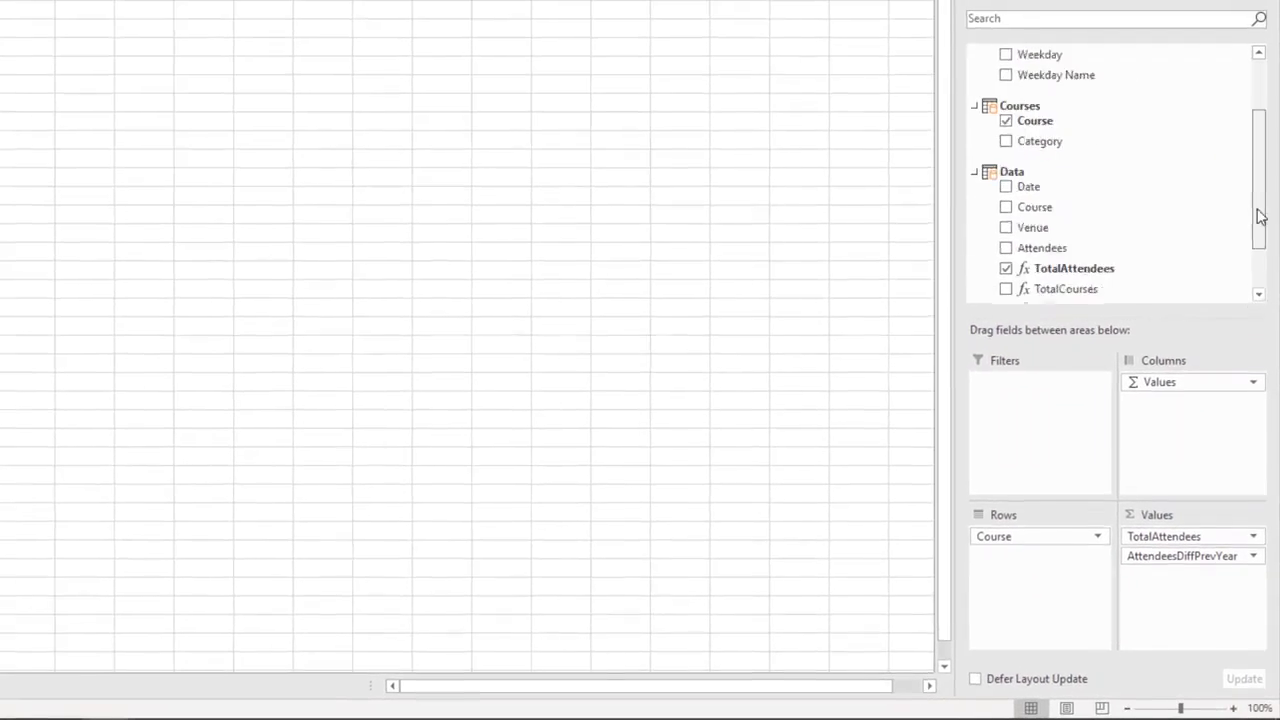
pyautogui.scroll(-1, 1165, 290)
pyautogui.moveTo(1078, 283); pyautogui.dragTo(1173, 579)
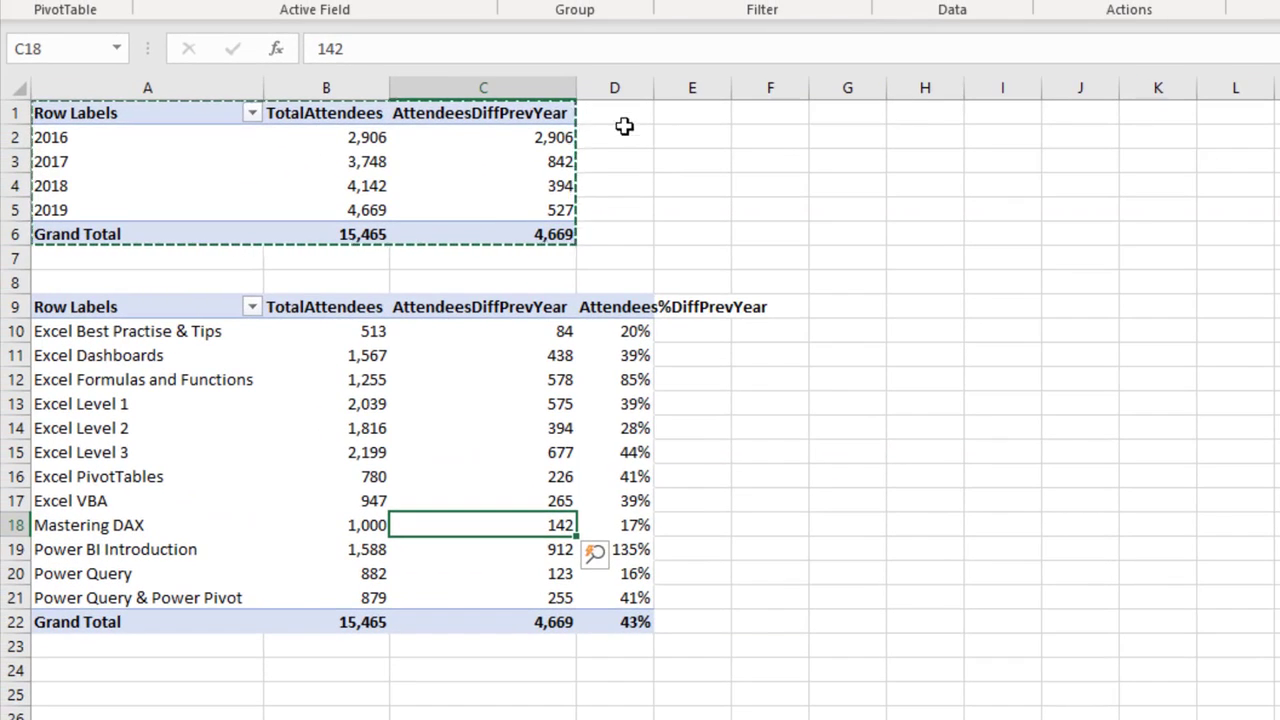
pyautogui.doubleClick(654, 88)
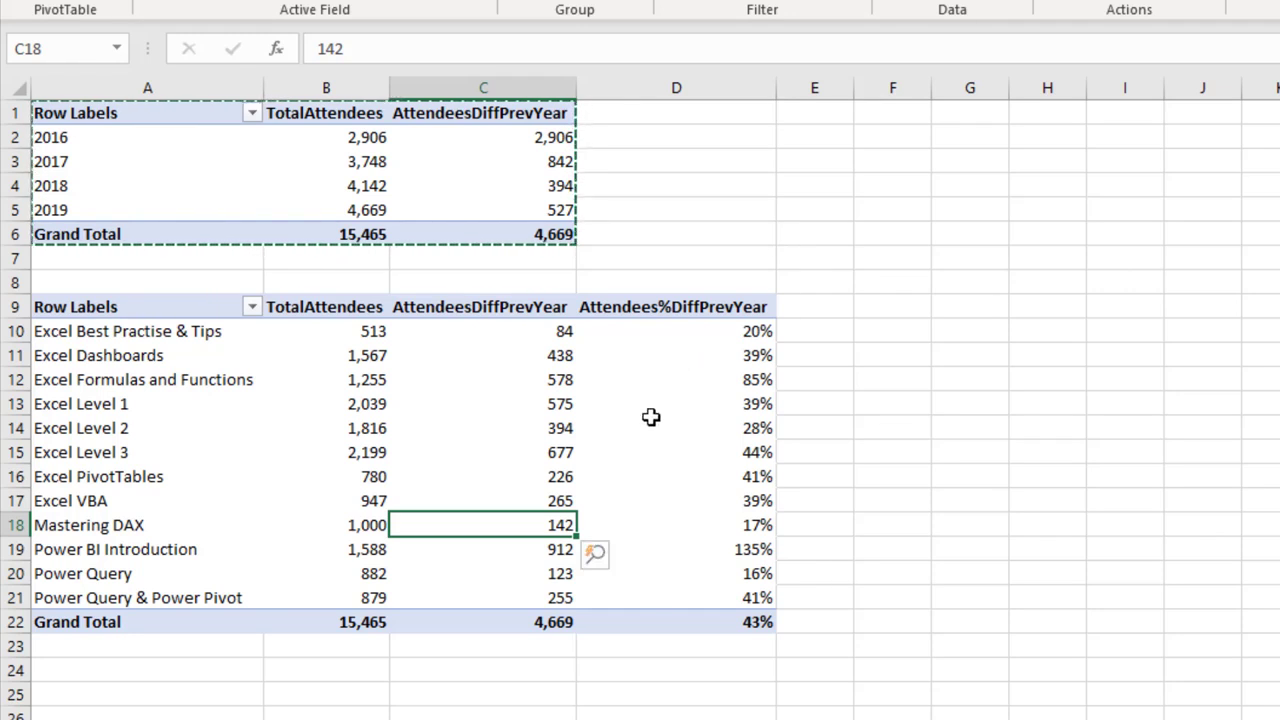
# Step: Copy the whole AttendeesByCourse PivotTable and paste the duplicate at cell A25
pyautogui.moveTo(223, 306); pyautogui.dragTo(720, 620)
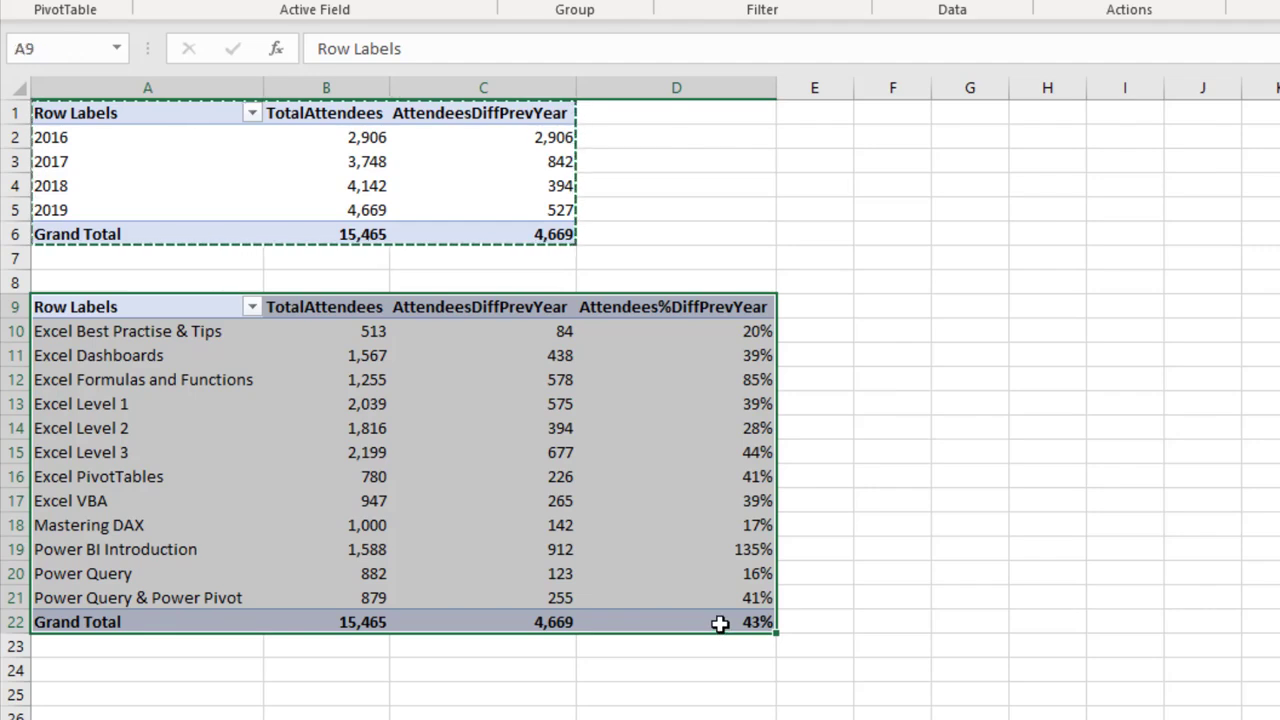
pyautogui.hotkey('ctrl', 'c')
pyautogui.click(202, 603)
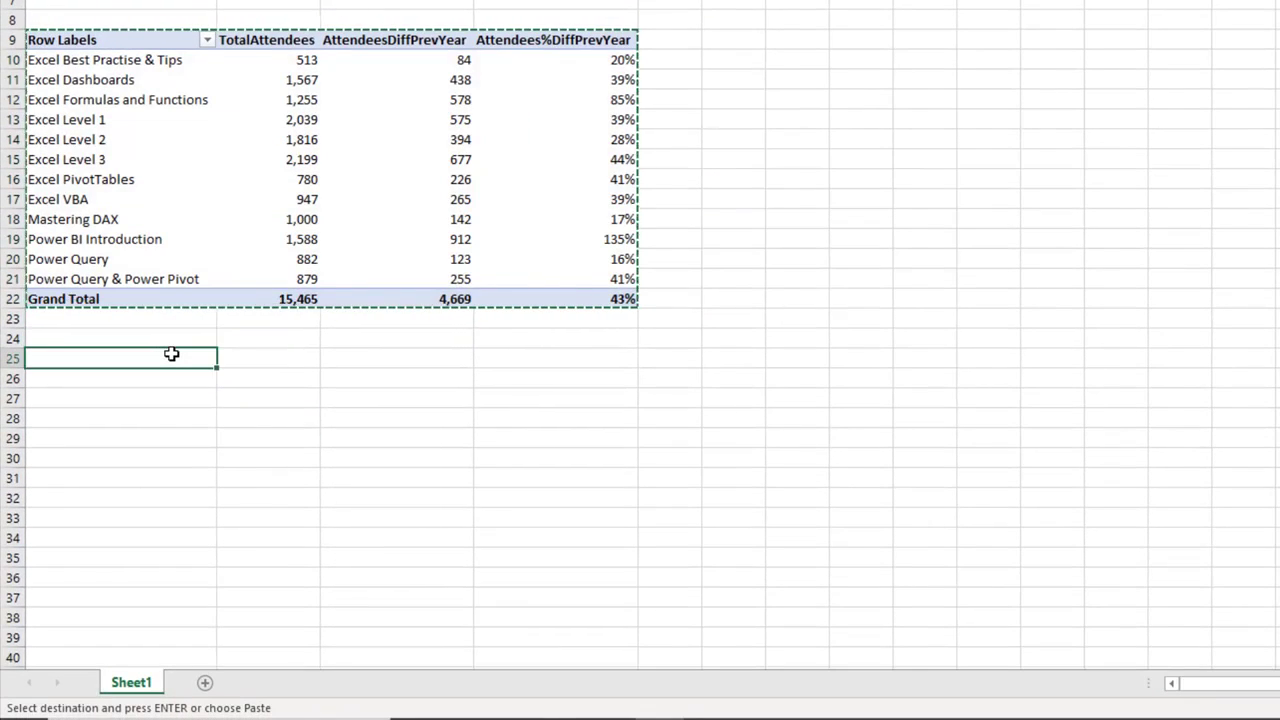
pyautogui.hotkey('ctrl', 'v')
# Step: Rename the PivotTable duplicated at A25 as NoCoursesByCourse
pyautogui.click(171, 355)
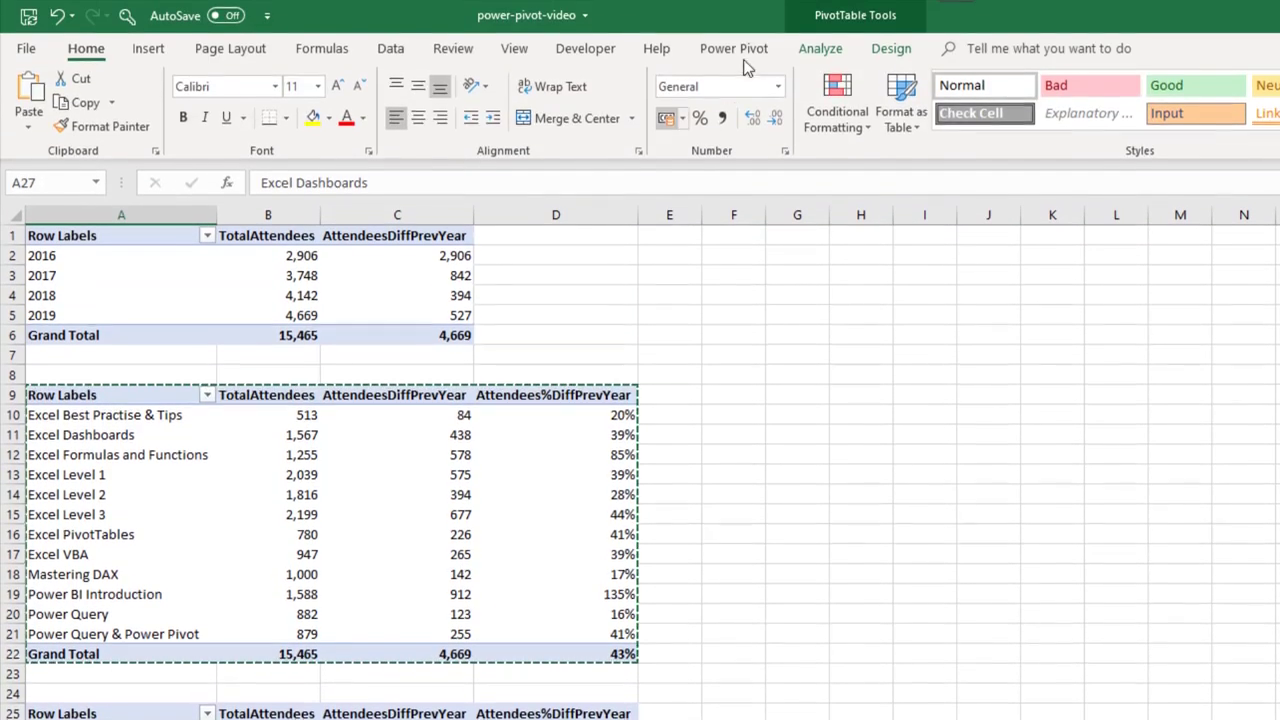
pyautogui.scroll(-10, 748, 86)
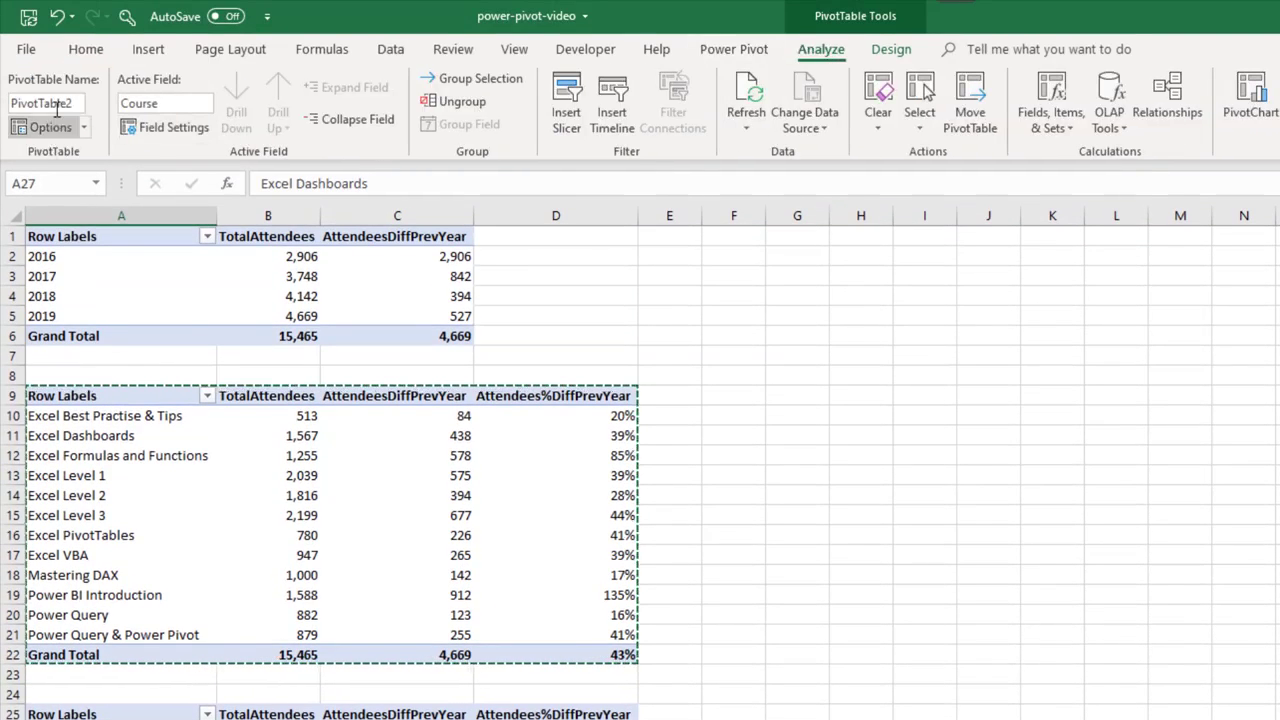
pyautogui.click(76, 103)
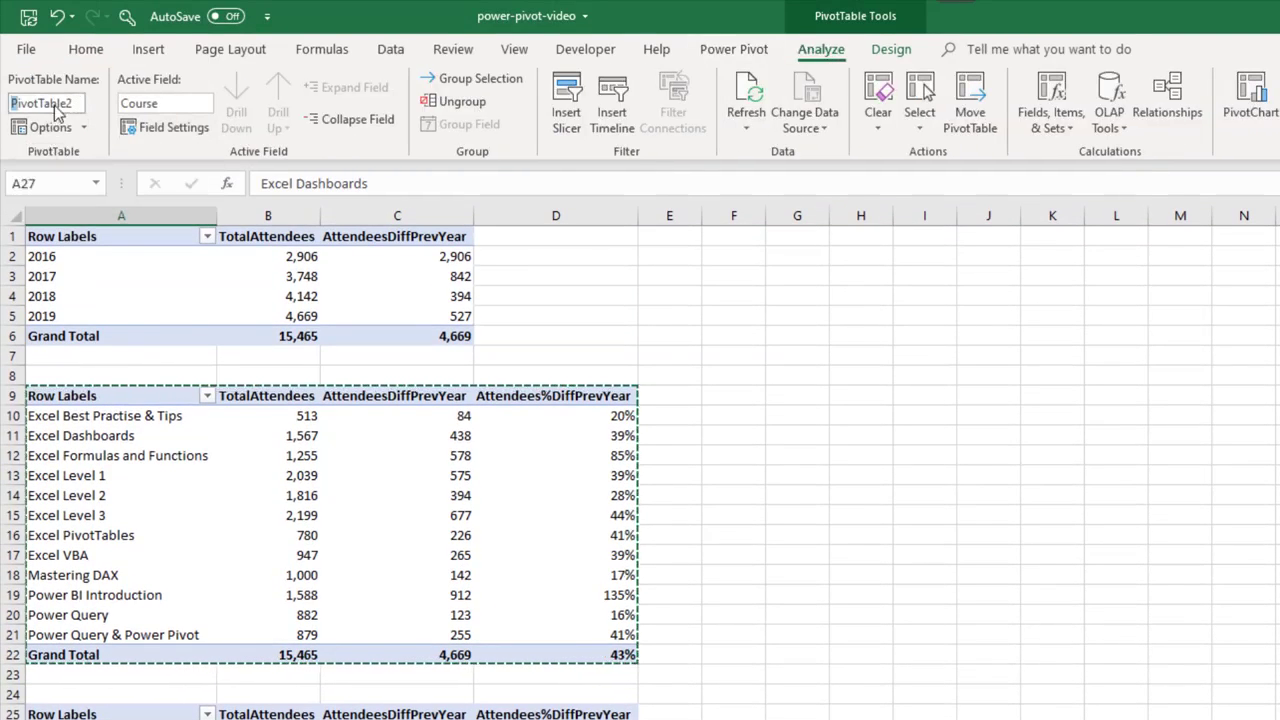
pyautogui.write('N')
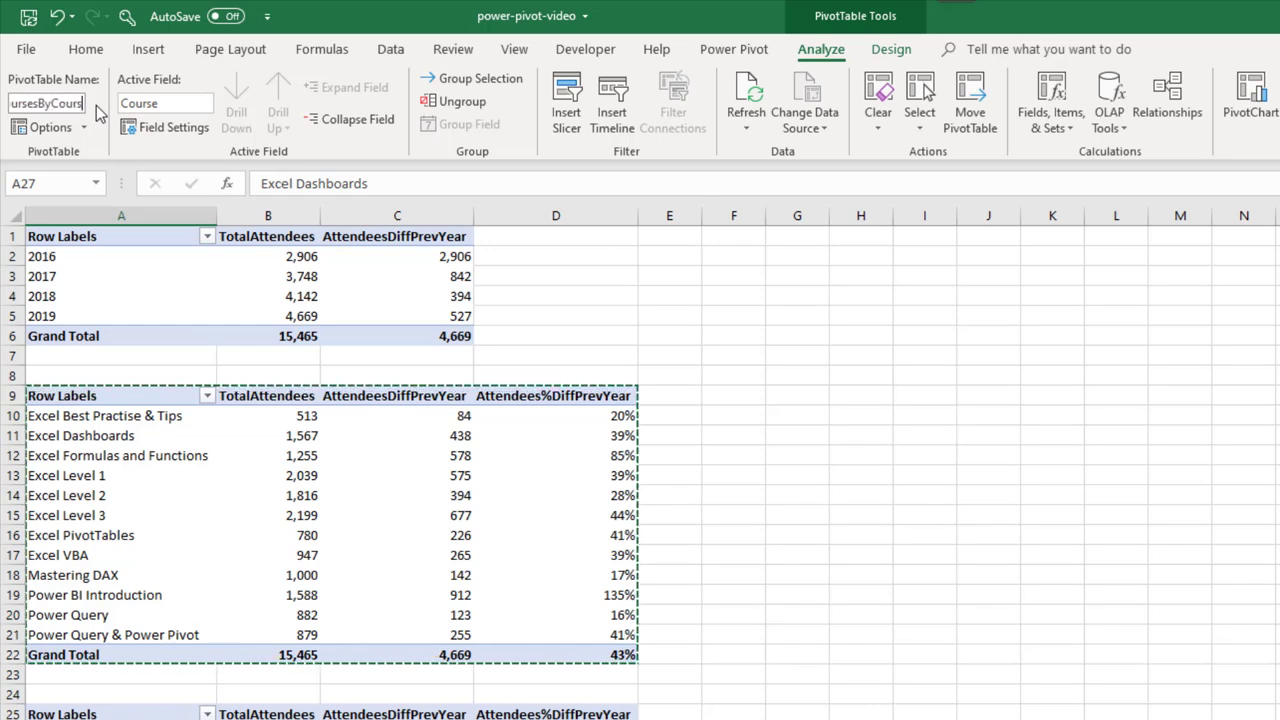
pyautogui.press('Return')
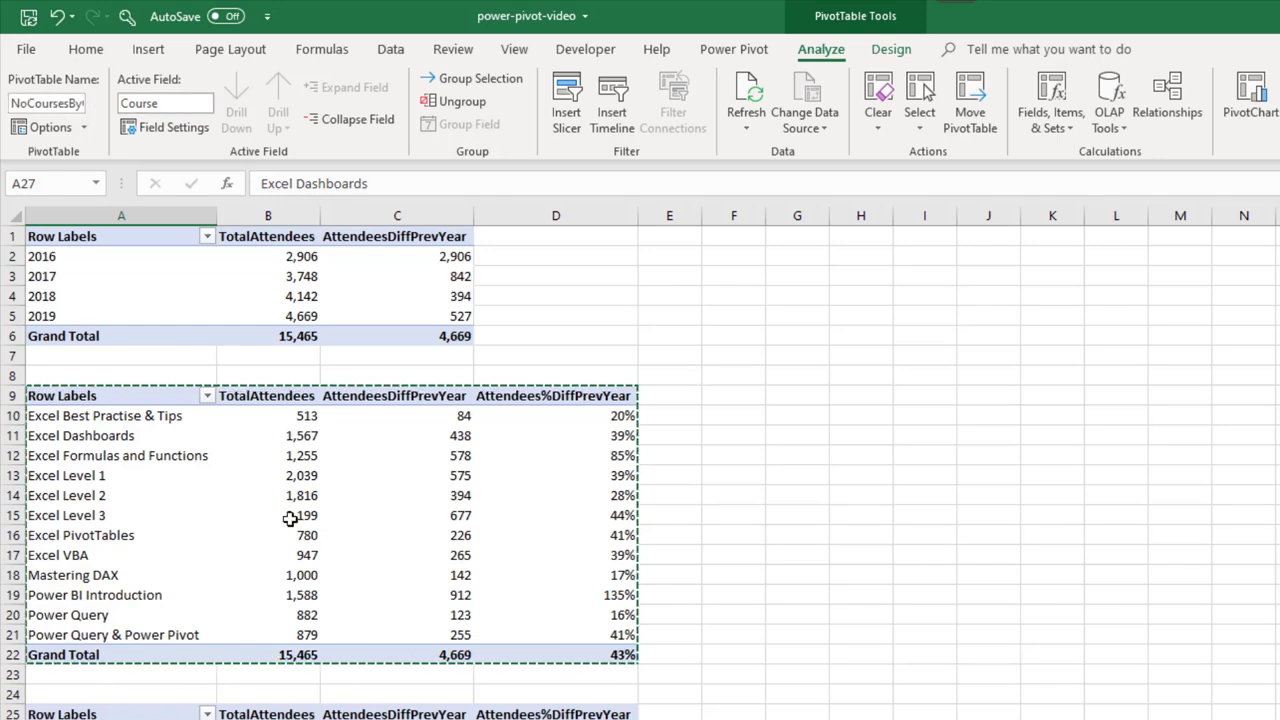
# Step: Replace all three attendee measures in the NoCoursesByCourse values with the TotalCourses measure and clear the copy selection
pyautogui.click(268, 719)
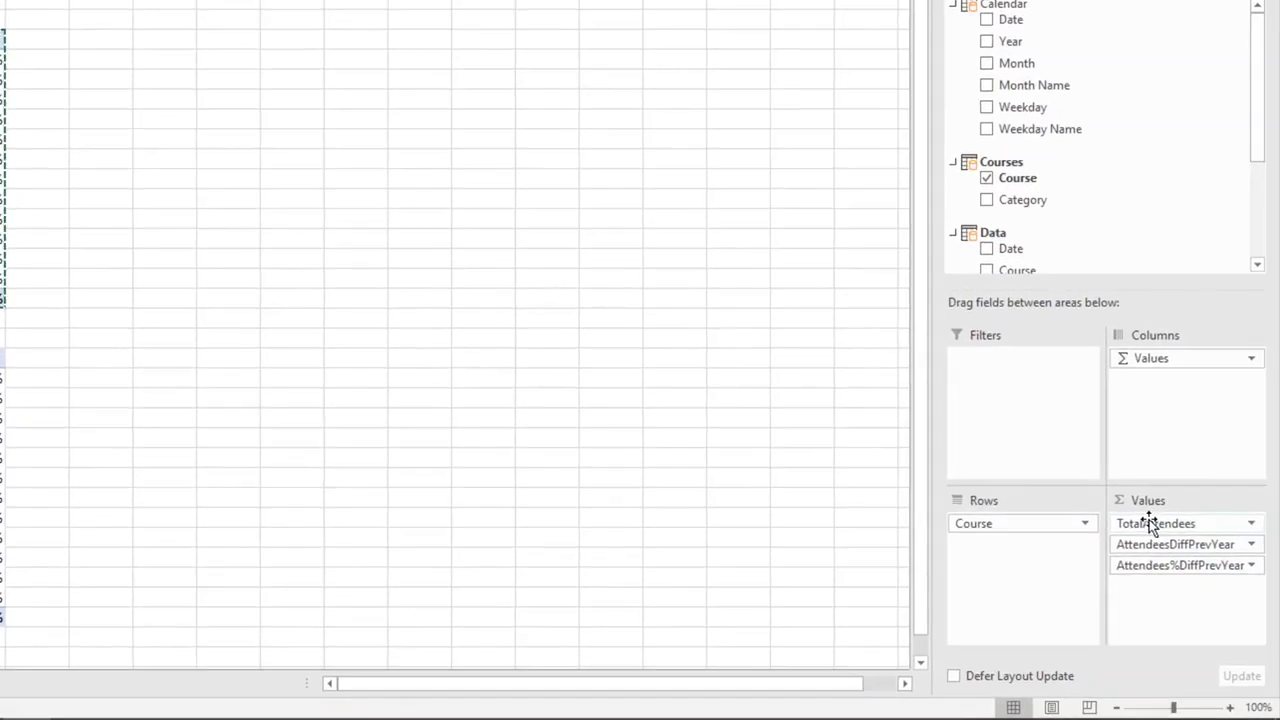
pyautogui.moveTo(1149, 523); pyautogui.dragTo(866, 500)
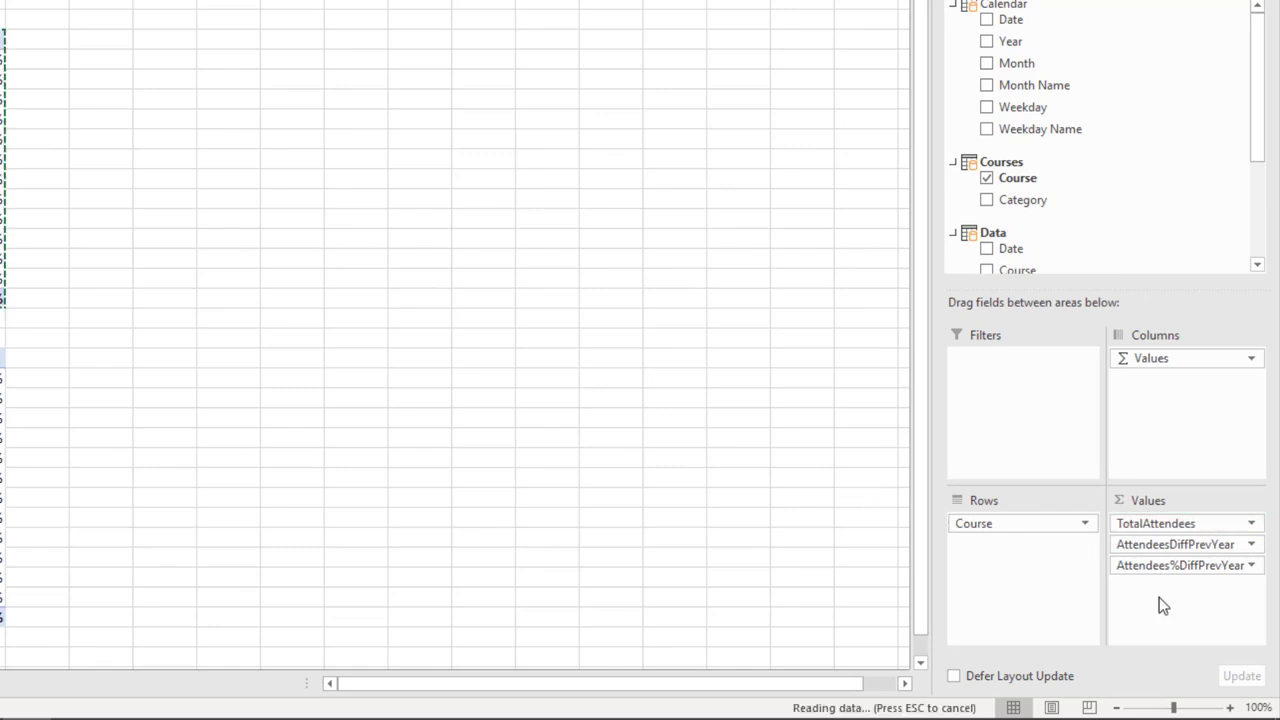
pyautogui.moveTo(1175, 523); pyautogui.dragTo(690, 450)
pyautogui.moveTo(1192, 543); pyautogui.dragTo(991, 249)
pyautogui.scroll(-1, 1262, 196)
pyautogui.scroll(-2, 1262, 196)
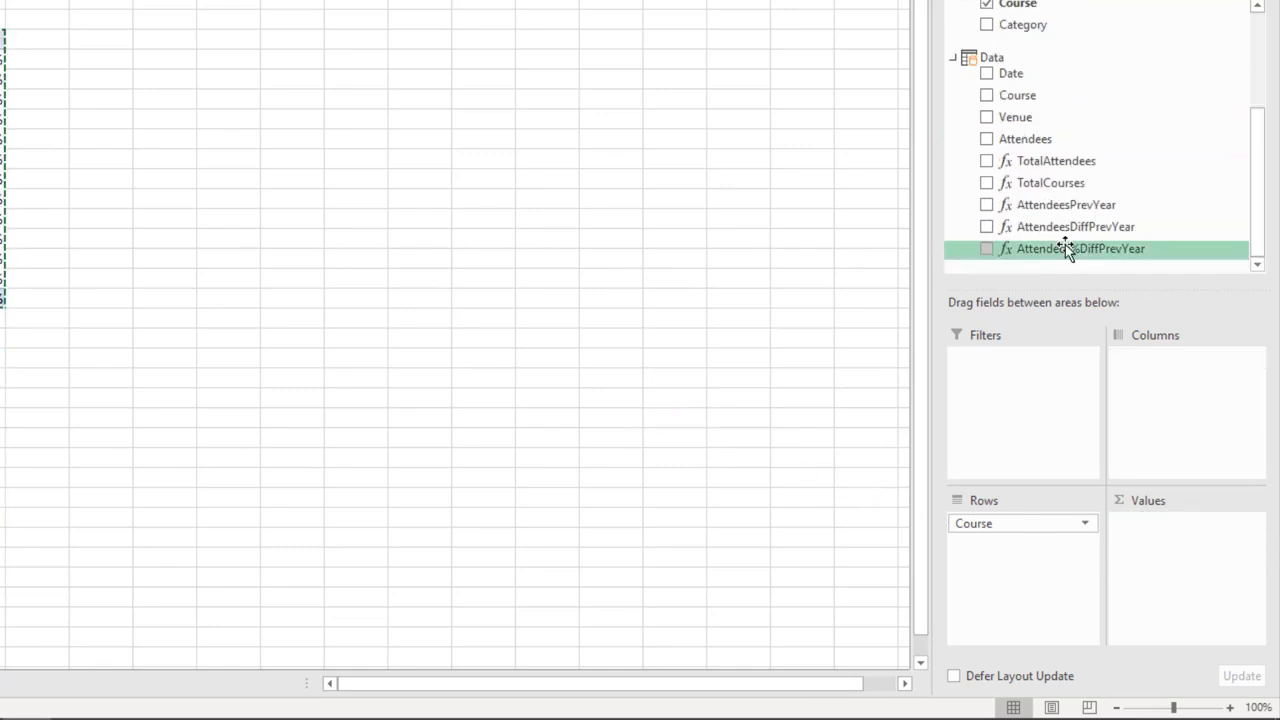
pyautogui.moveTo(1071, 183); pyautogui.dragTo(1145, 540)
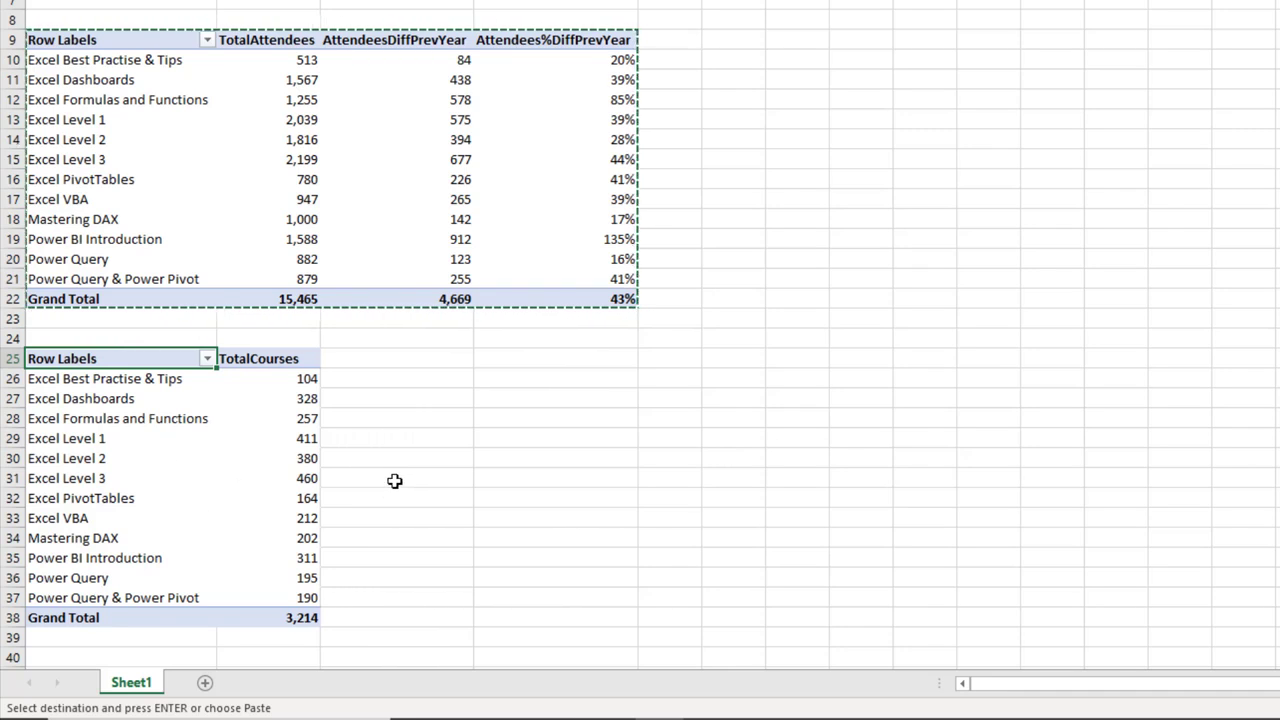
pyautogui.press('Escape')
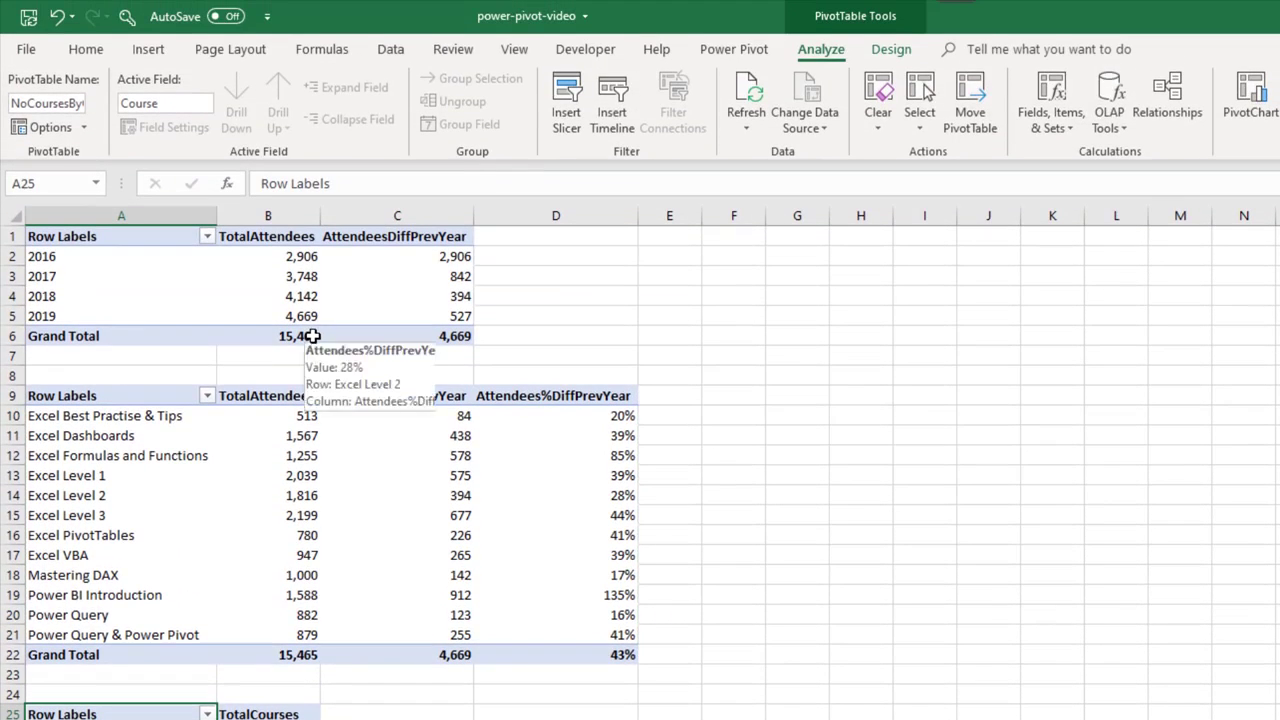
# Step: Insert a slicer for the AttendeesByYear PivotTable using the Venue field from the Venues table
pyautogui.click(200, 459)
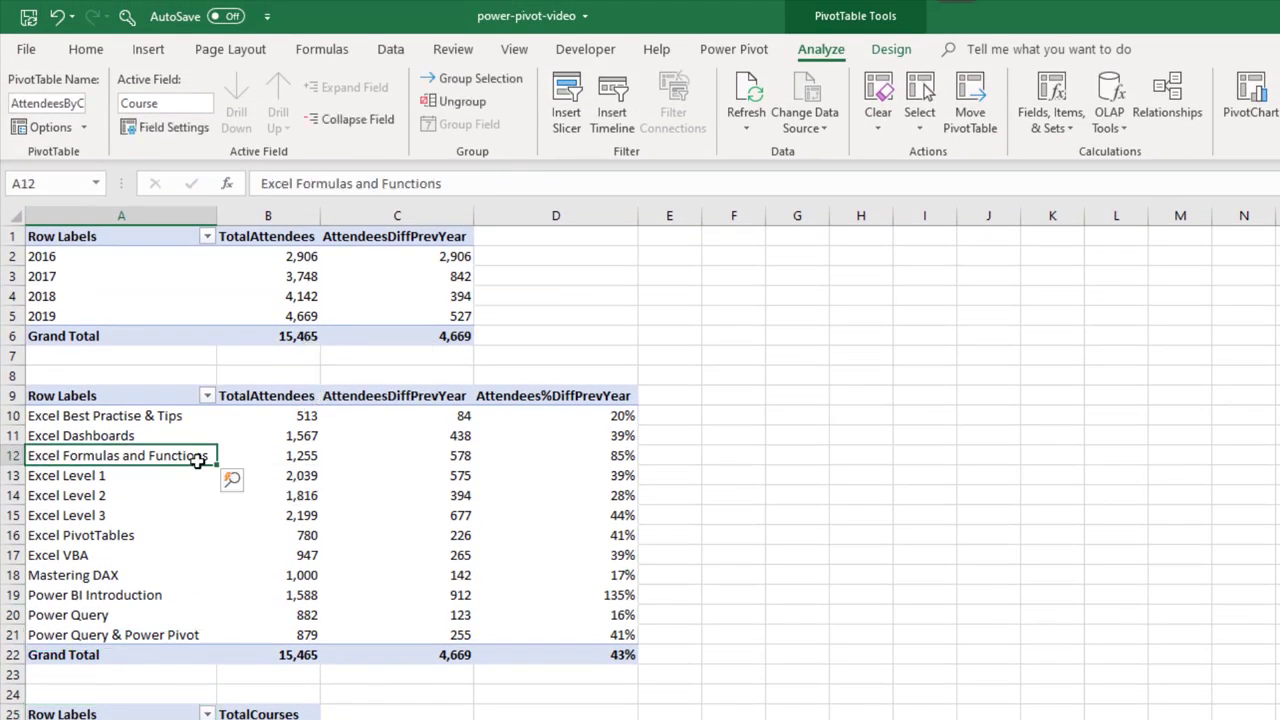
pyautogui.click(183, 281)
pyautogui.click(206, 279)
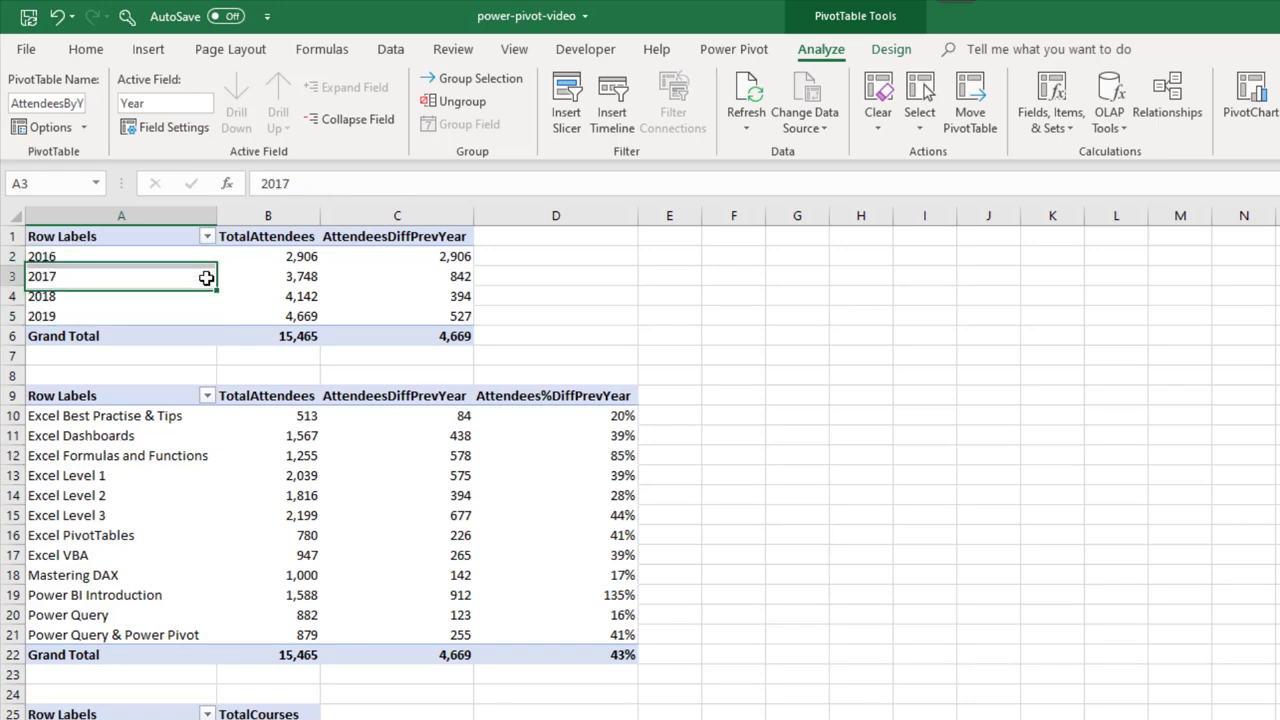
pyautogui.click(565, 110)
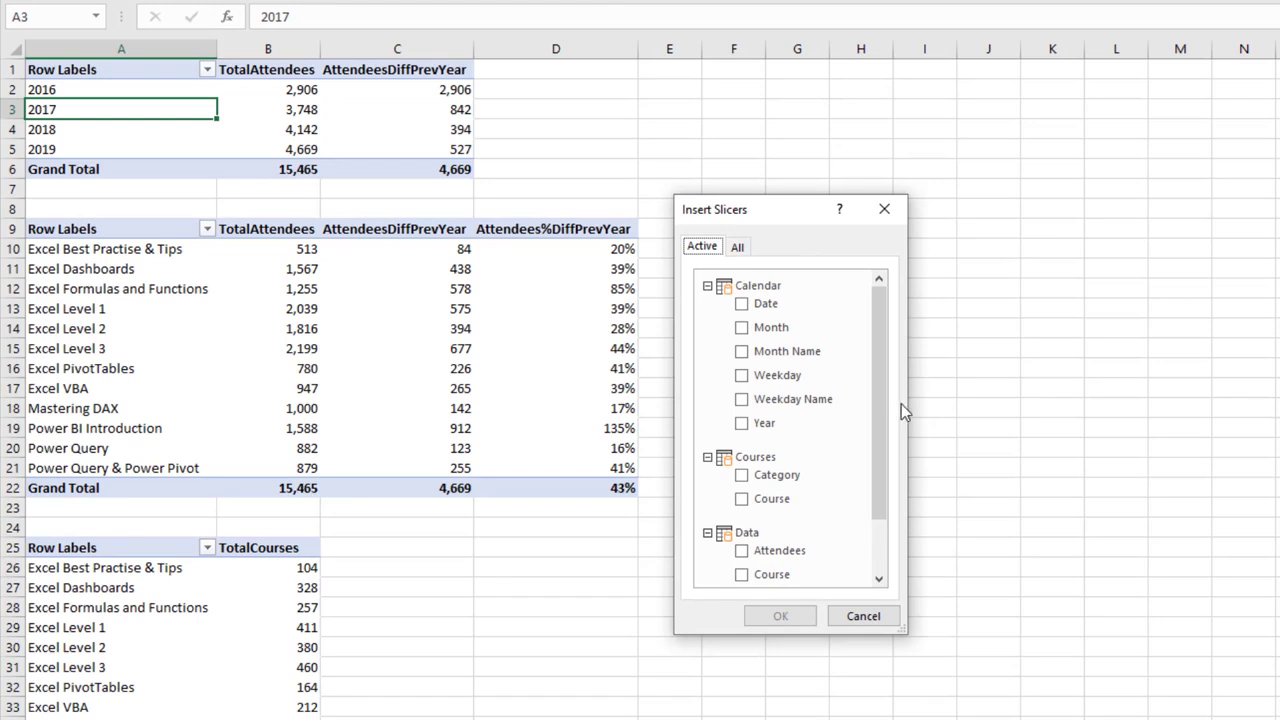
pyautogui.moveTo(884, 412)
pyautogui.mouseDown()
pyautogui.moveTo(881, 528)
pyautogui.moveTo(864, 378)
pyautogui.moveTo(879, 390)
pyautogui.mouseUp()
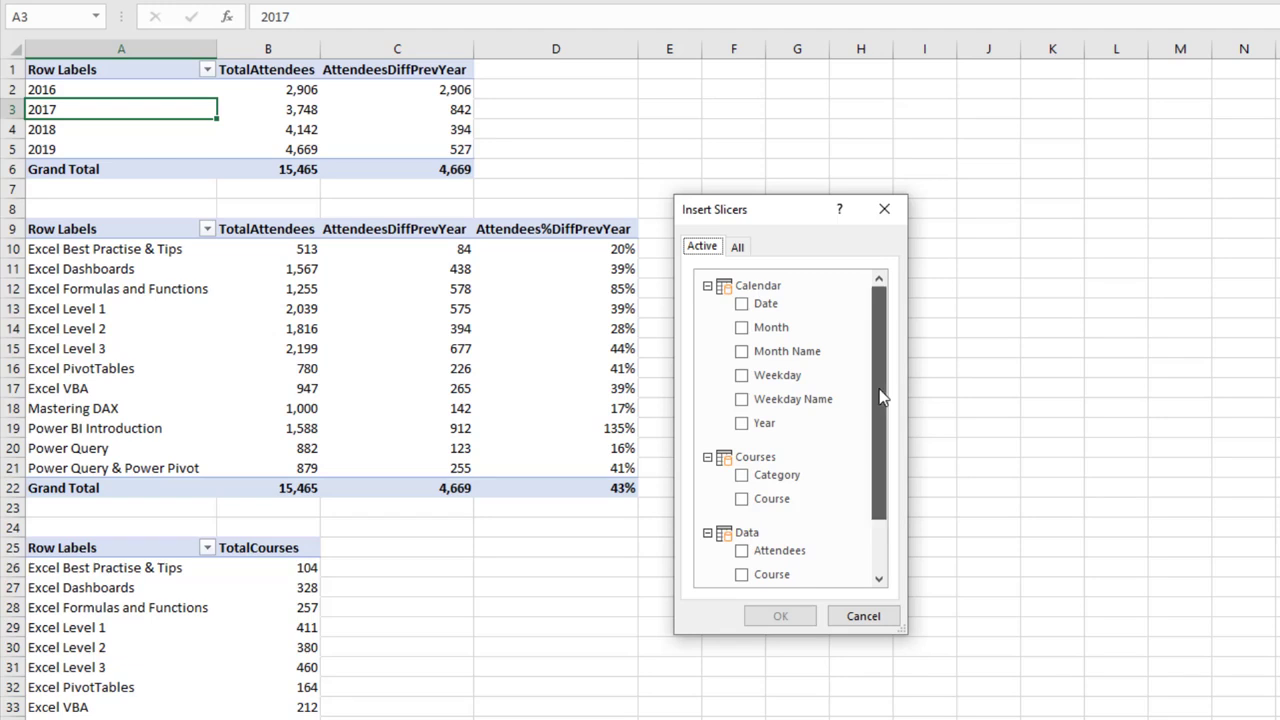
pyautogui.moveTo(880, 475); pyautogui.dragTo(886, 443)
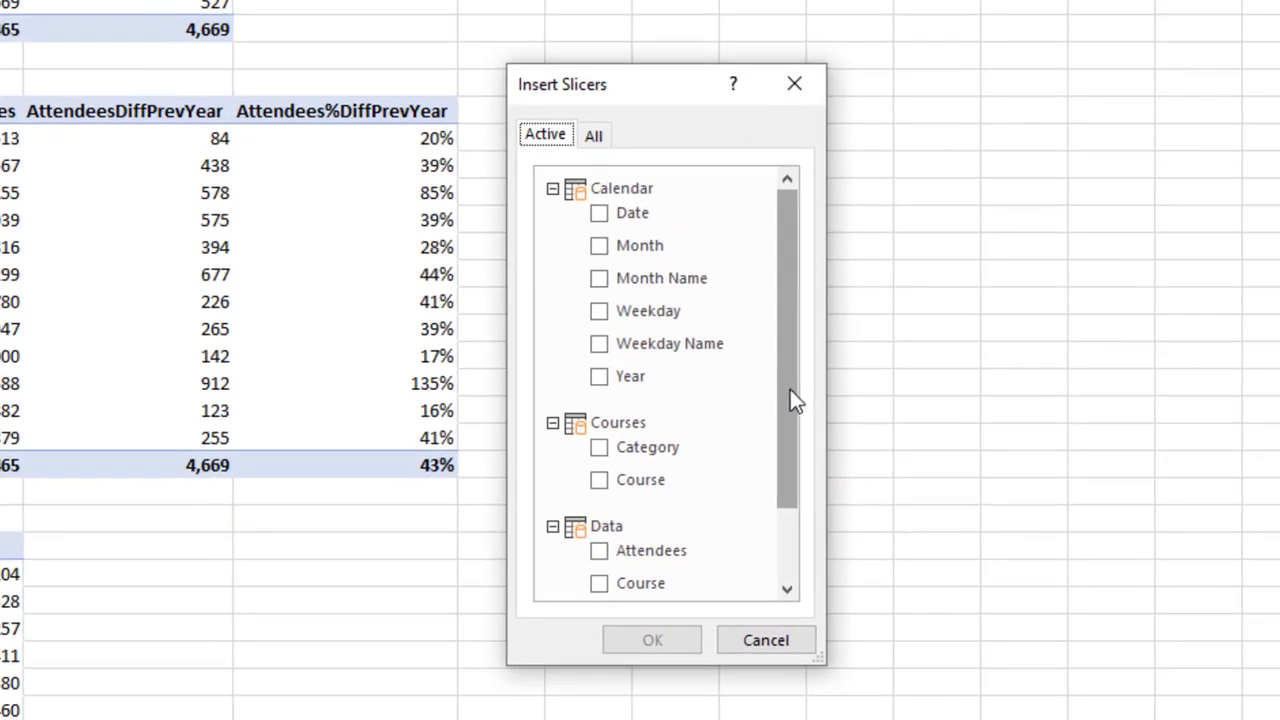
pyautogui.click(597, 140)
pyautogui.moveTo(783, 312); pyautogui.dragTo(784, 533)
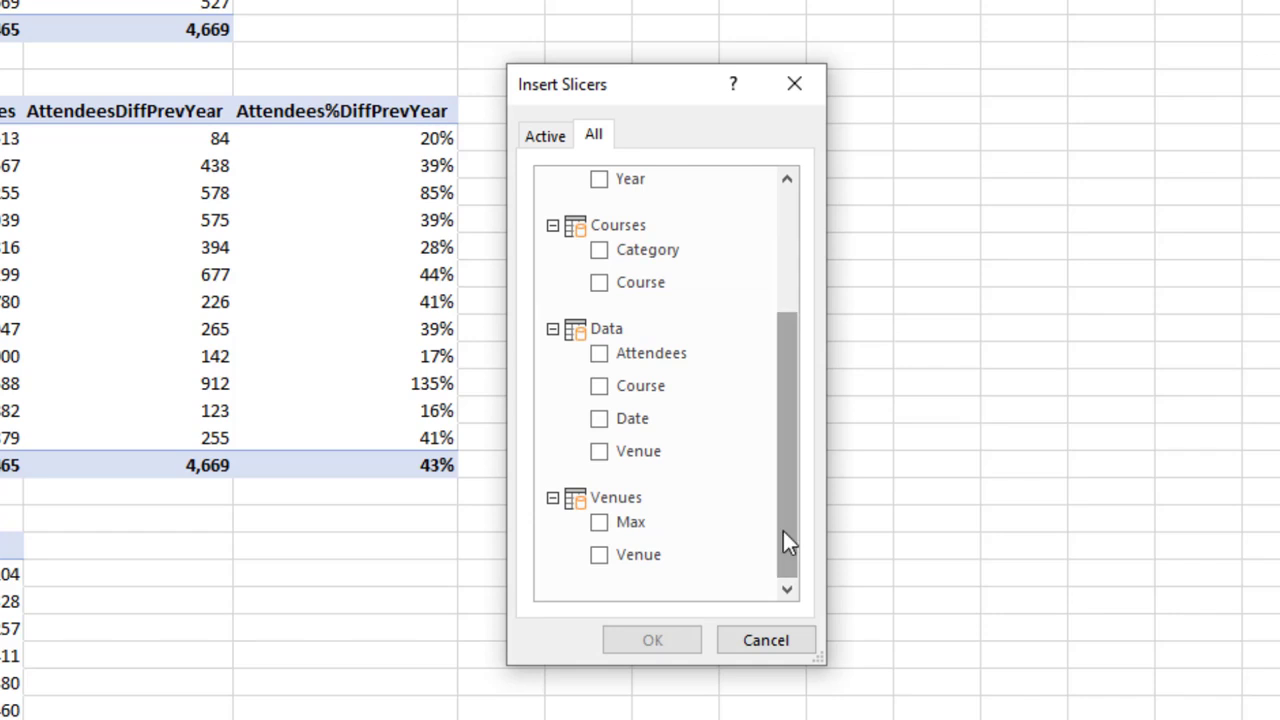
pyautogui.click(600, 556)
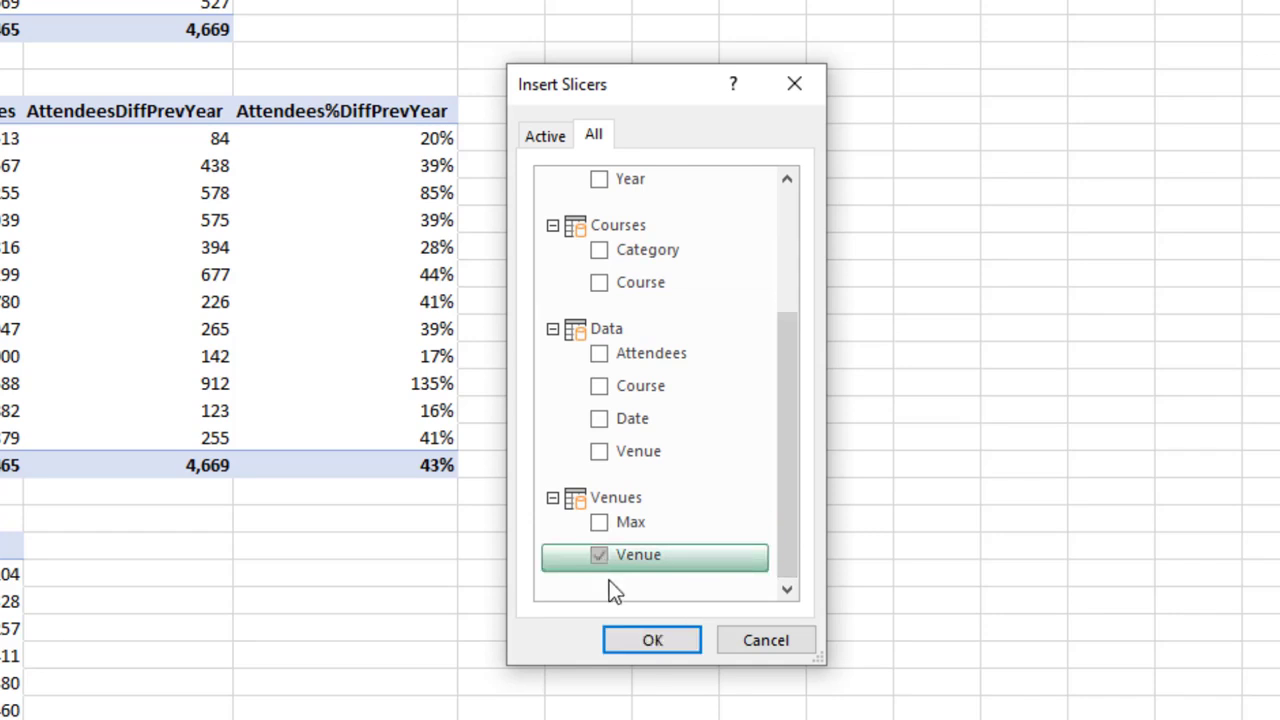
pyautogui.click(650, 640)
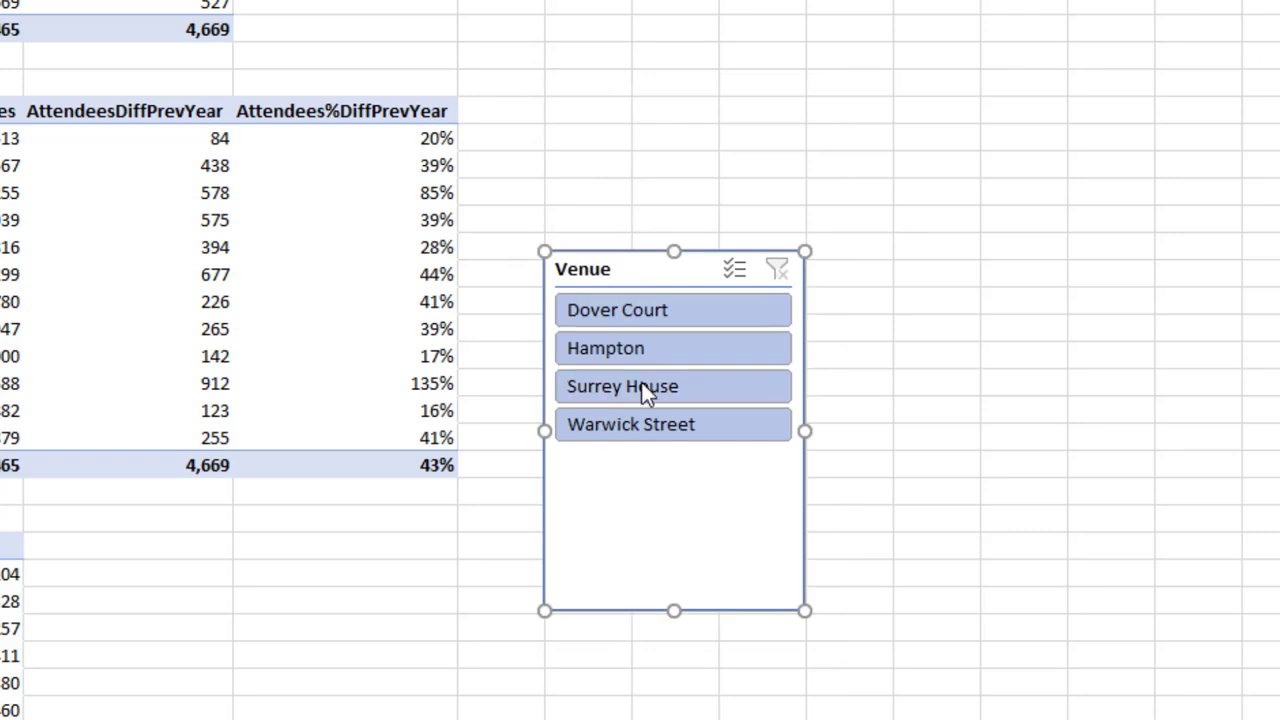
# Step: Shorten the Venue slicer to fit its items, apply a light yellow style and place it around column F beside the PivotTables
pyautogui.moveTo(674, 610); pyautogui.dragTo(681, 483)
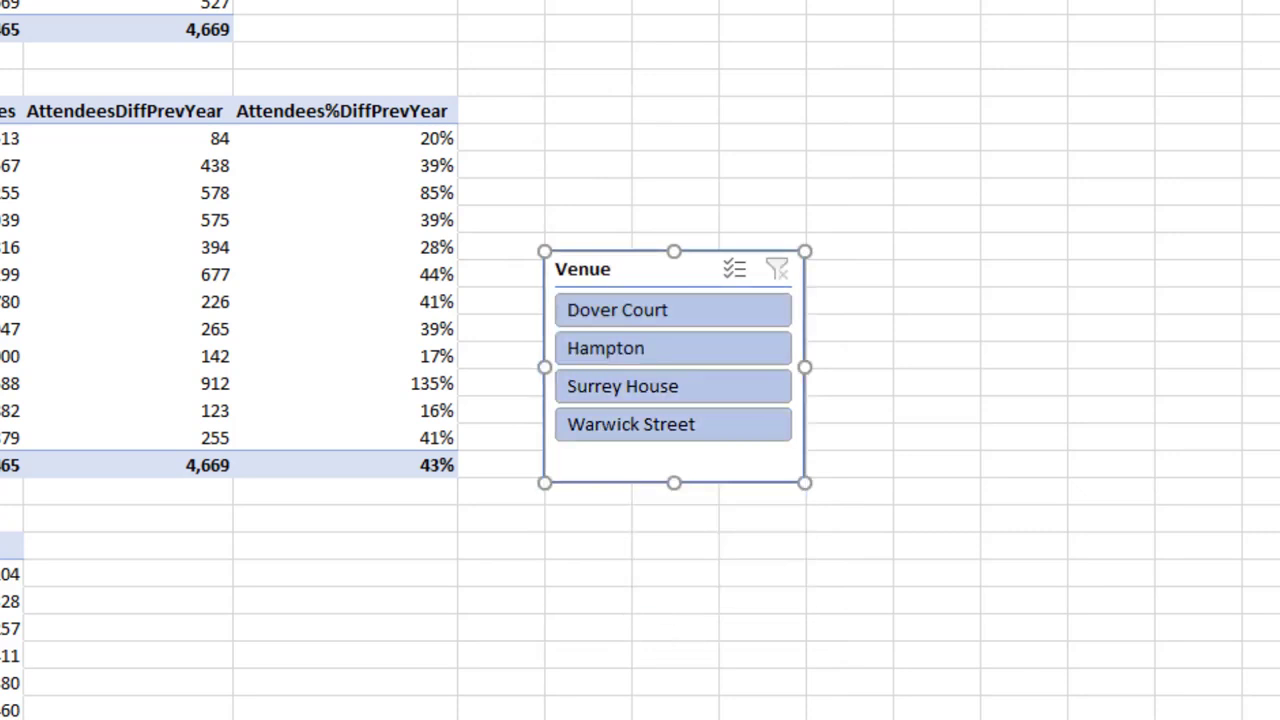
pyautogui.click(626, 4)
pyautogui.moveTo(638, 264); pyautogui.dragTo(945, 150)
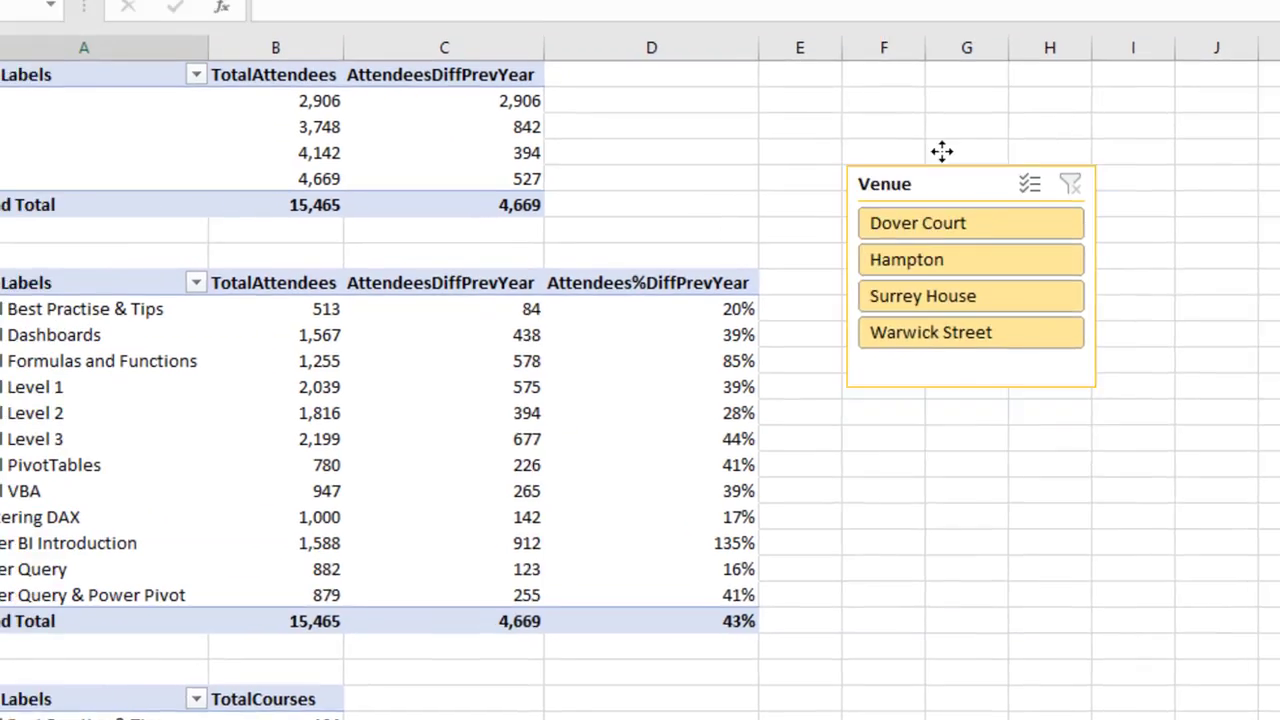
# Step: Try the Venue slicer with Dover Court and Surrey House, leaving the AttendeesByYear PivotTable filtered to Hampton
pyautogui.click(984, 226)
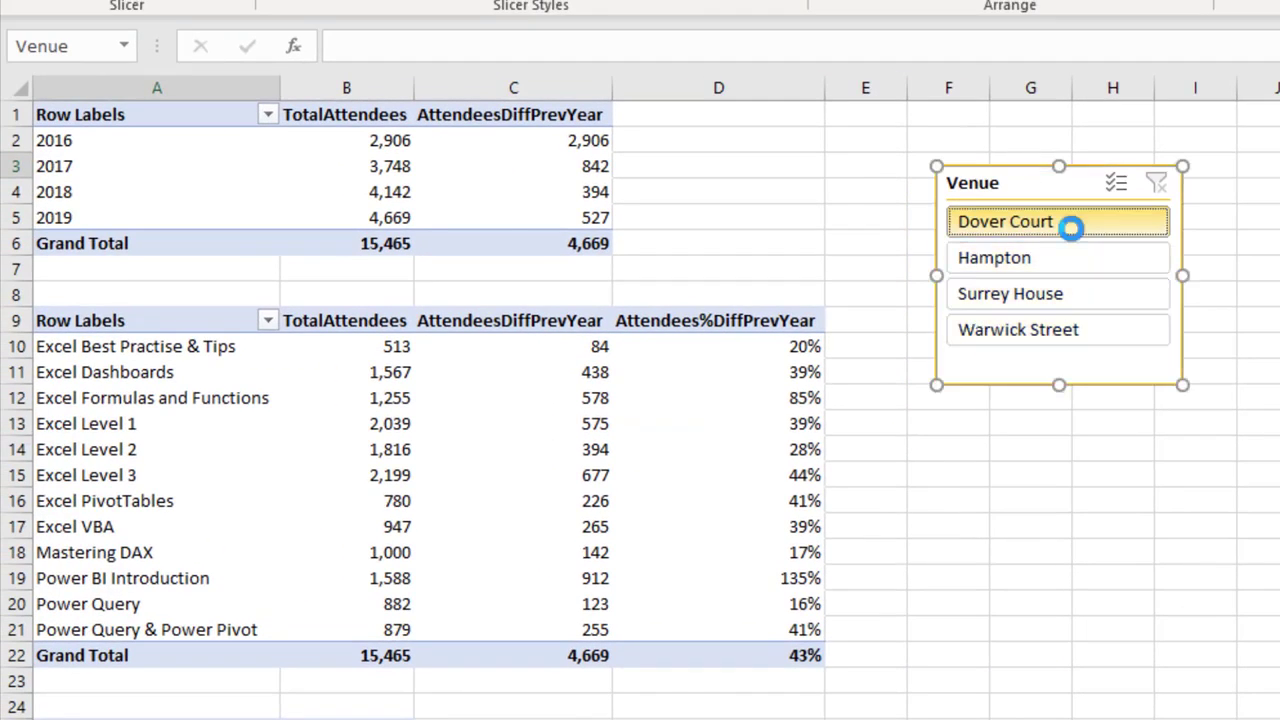
pyautogui.keyDown('ctrl'); pyautogui.click(1034, 296); pyautogui.keyUp('ctrl')
pyautogui.keyDown('ctrl'); pyautogui.click(1015, 221); pyautogui.keyUp('ctrl')
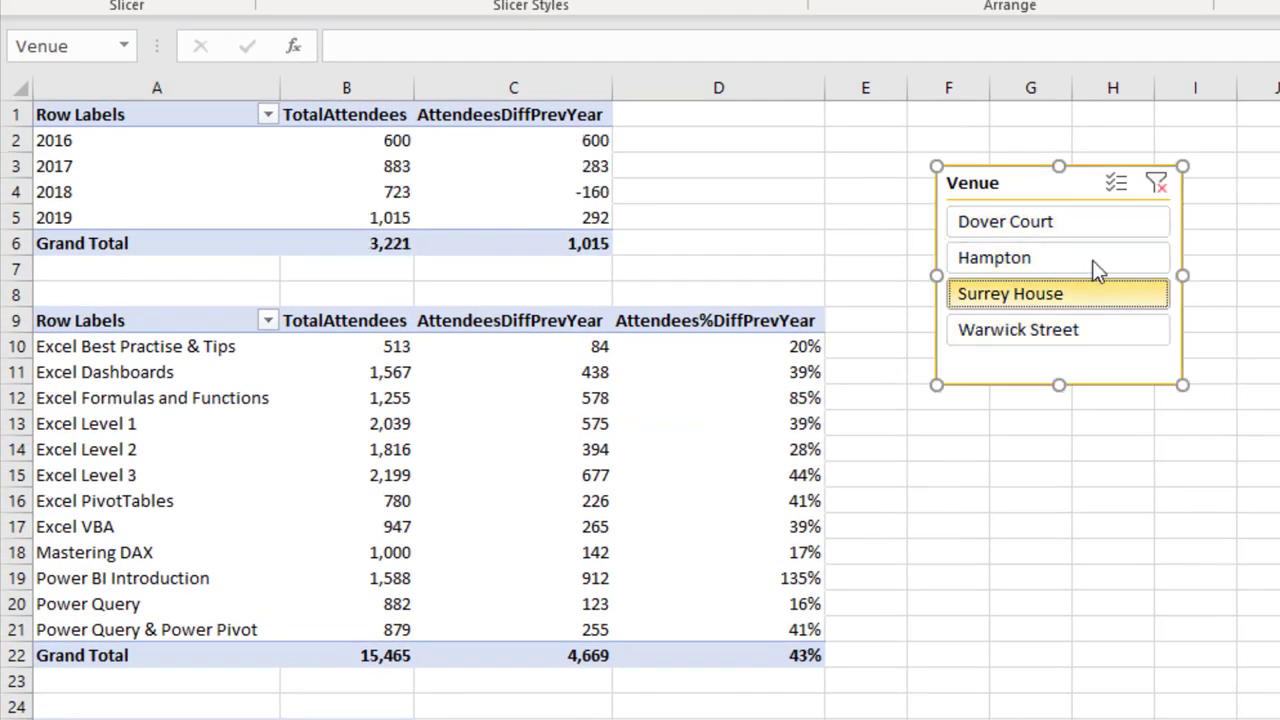
pyautogui.keyDown('ctrl'); pyautogui.click(1093, 262); pyautogui.keyUp('ctrl')
pyautogui.click(1093, 263)
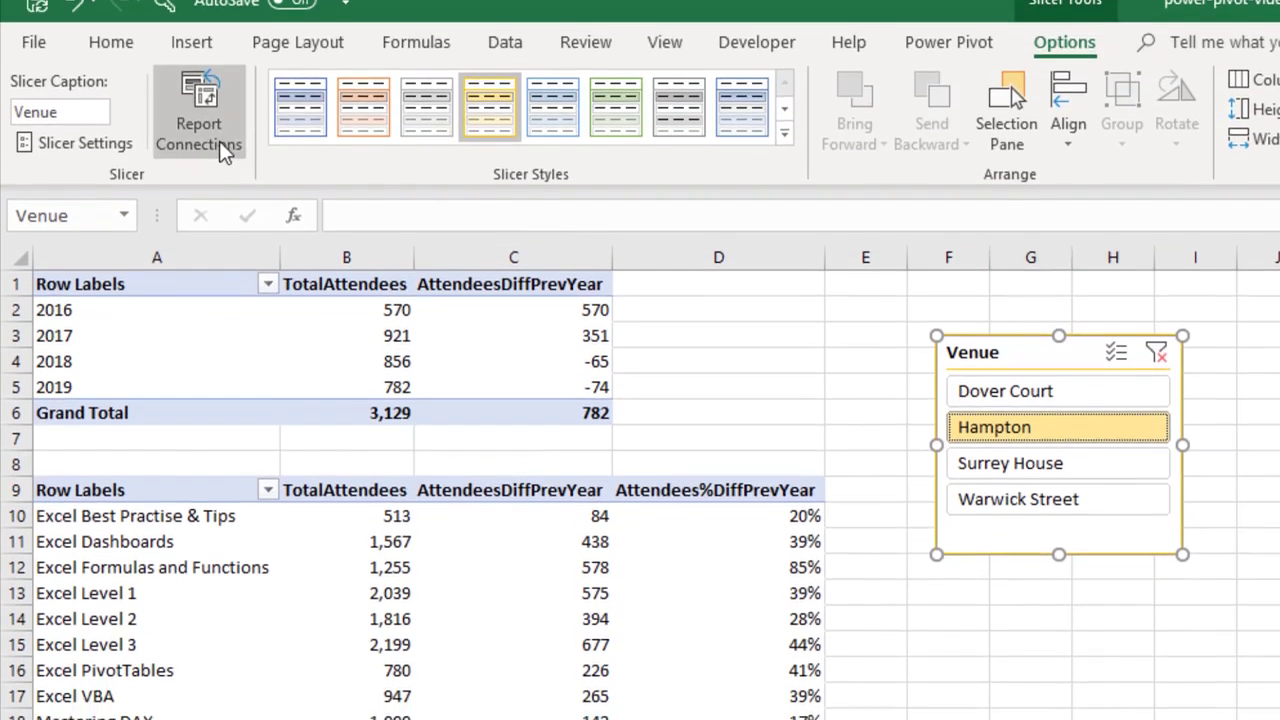
# Step: Connect the Venue slicer to the AttendeesByCourse and NoCoursesByCourse PivotTables as well as AttendeesByYear
pyautogui.click(222, 143)
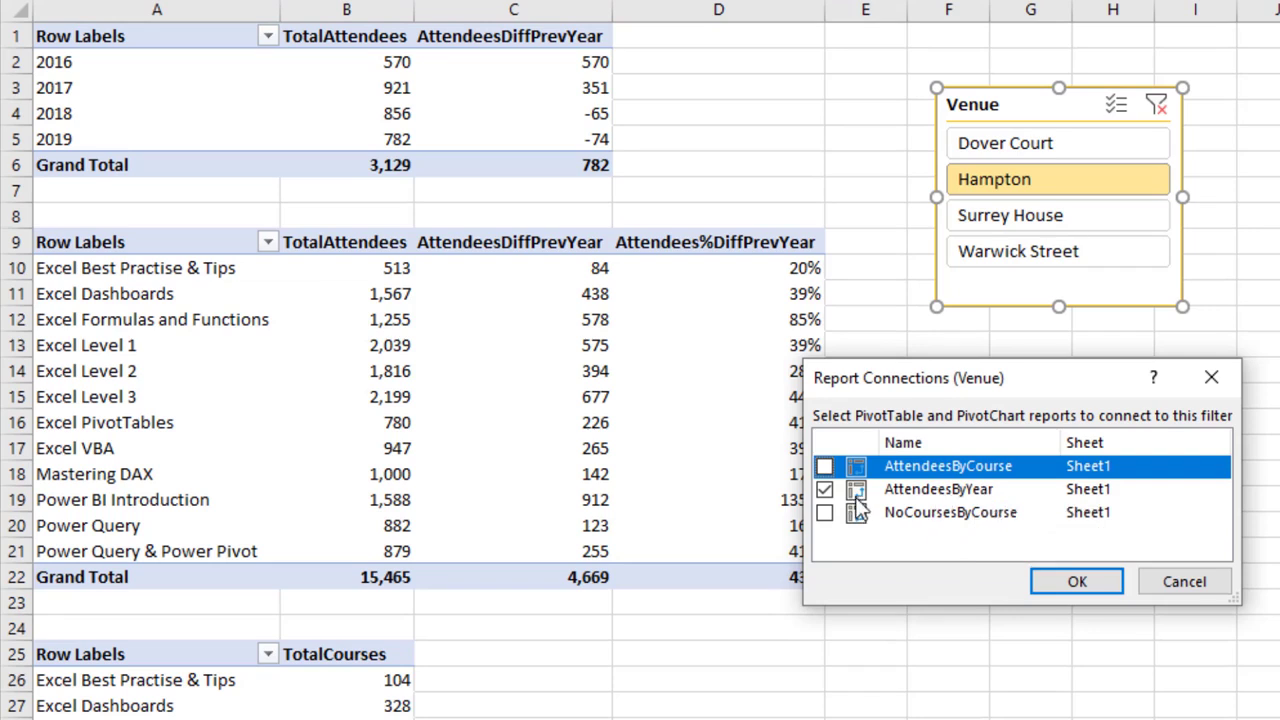
pyautogui.click(824, 467)
pyautogui.click(824, 489)
pyautogui.click(826, 516)
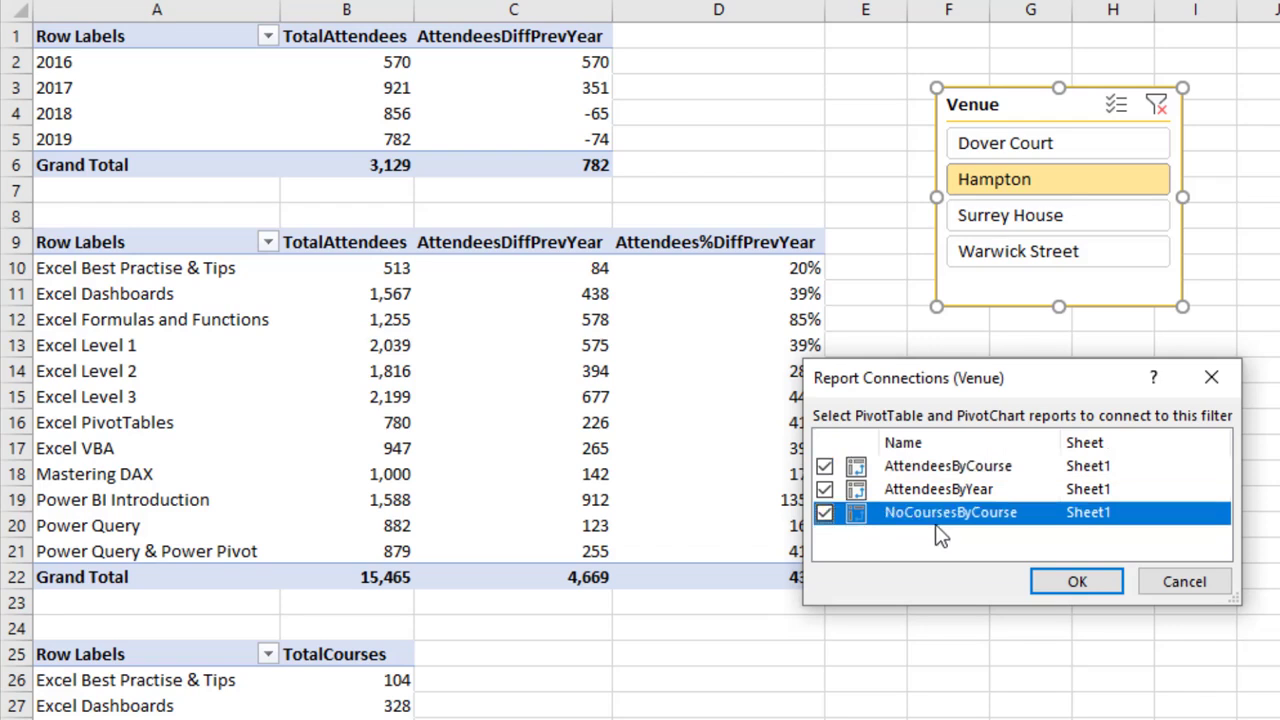
pyautogui.click(1059, 582)
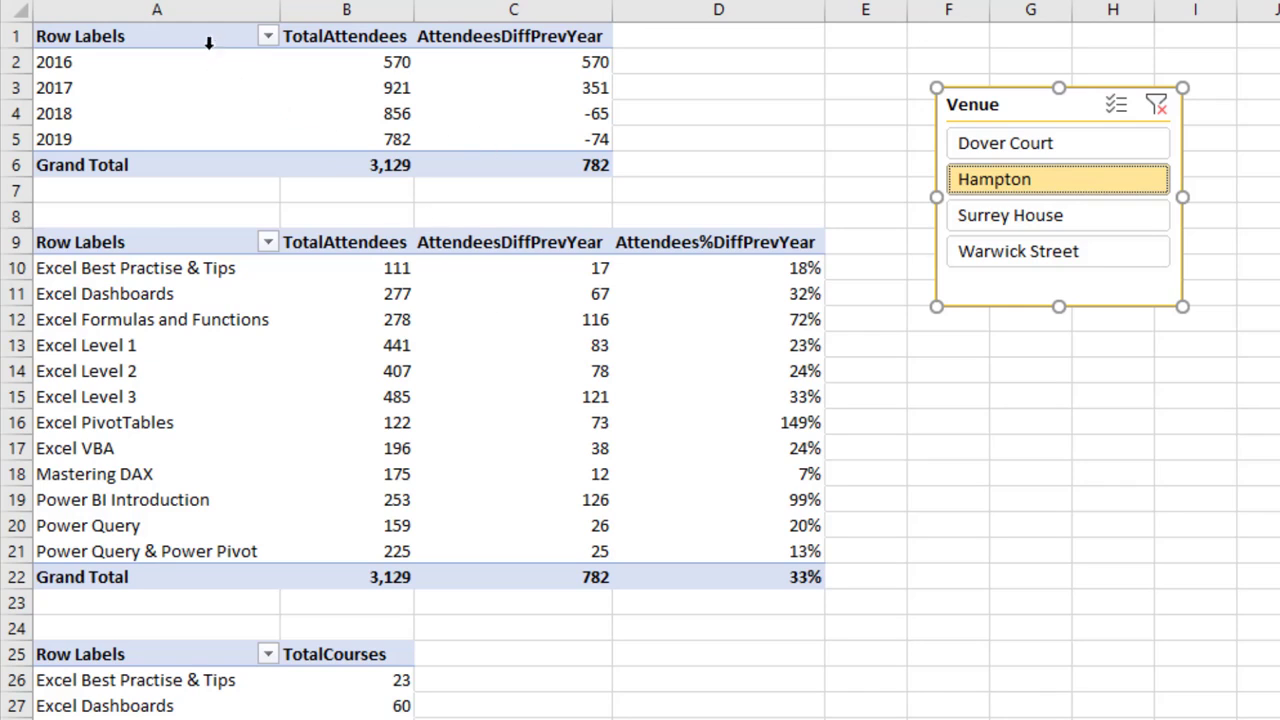
pyautogui.moveTo(211, 34)
pyautogui.mouseDown()
pyautogui.moveTo(501, 178)
pyautogui.moveTo(508, 160)
pyautogui.mouseUp()
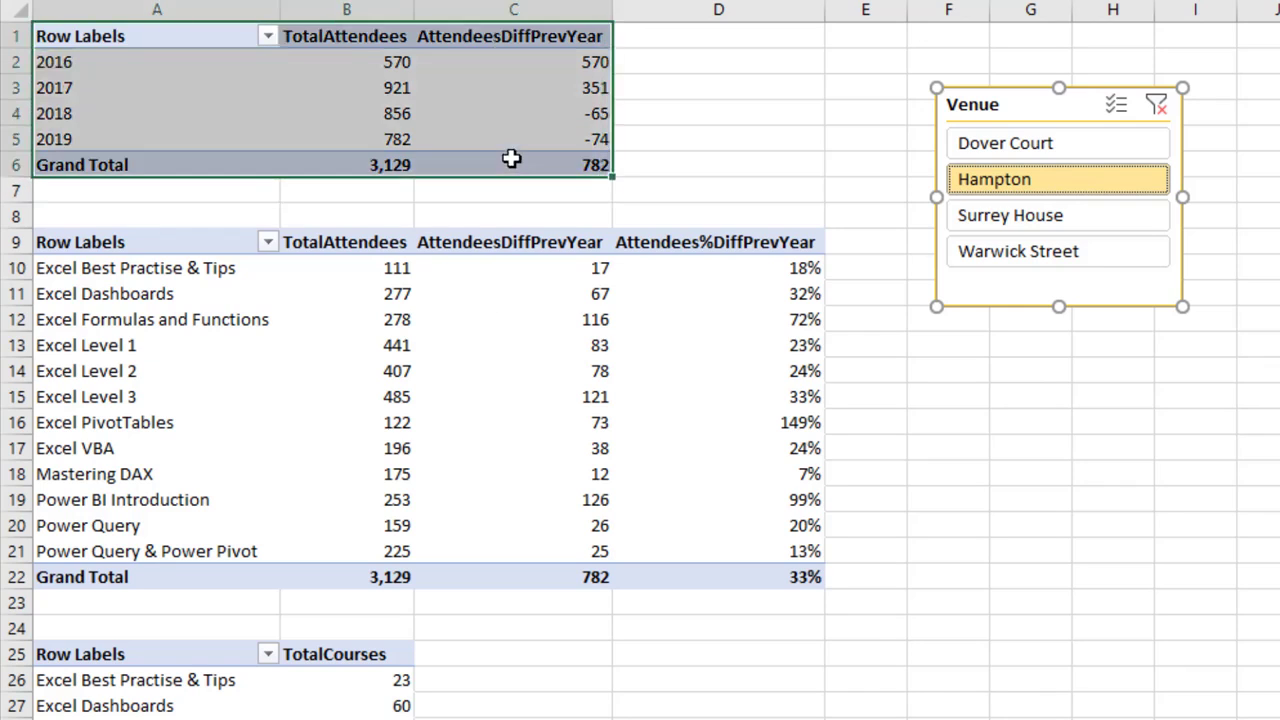
# Step: Insert a slicer for the AttendeesByCourse PivotTable using the Year field from the Calendar table
pyautogui.click(483, 371)
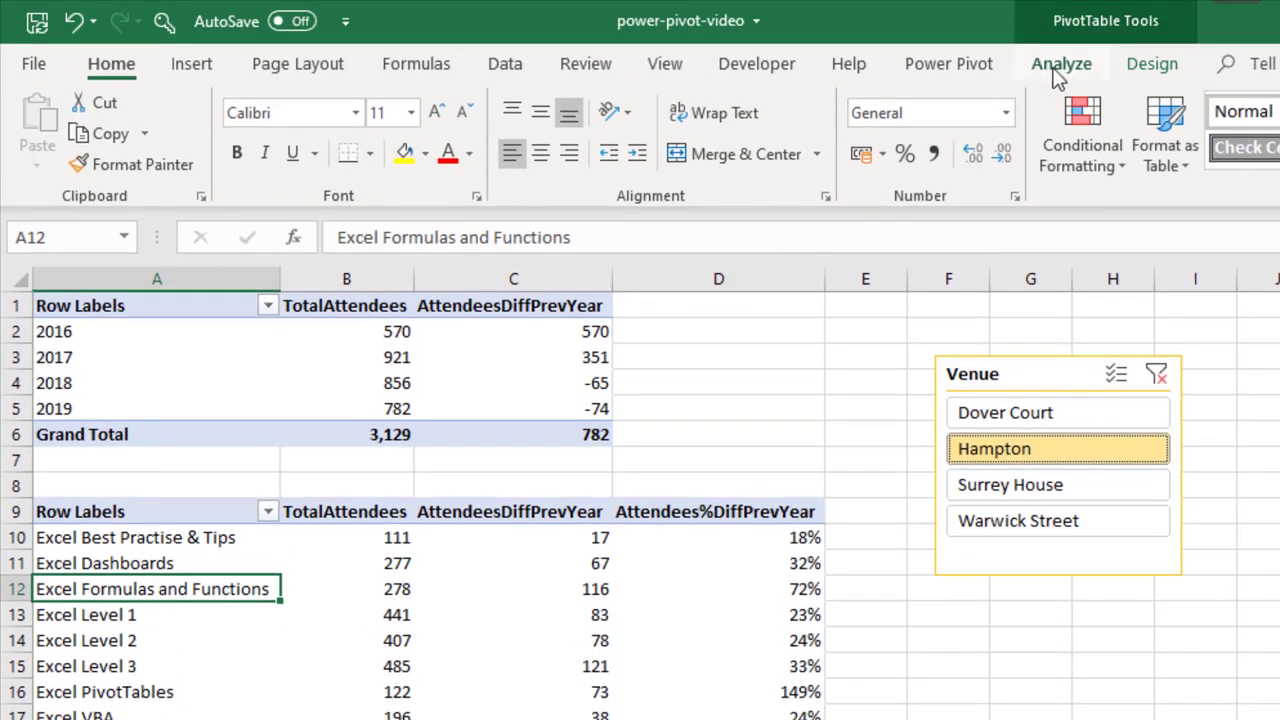
pyautogui.click(1060, 66)
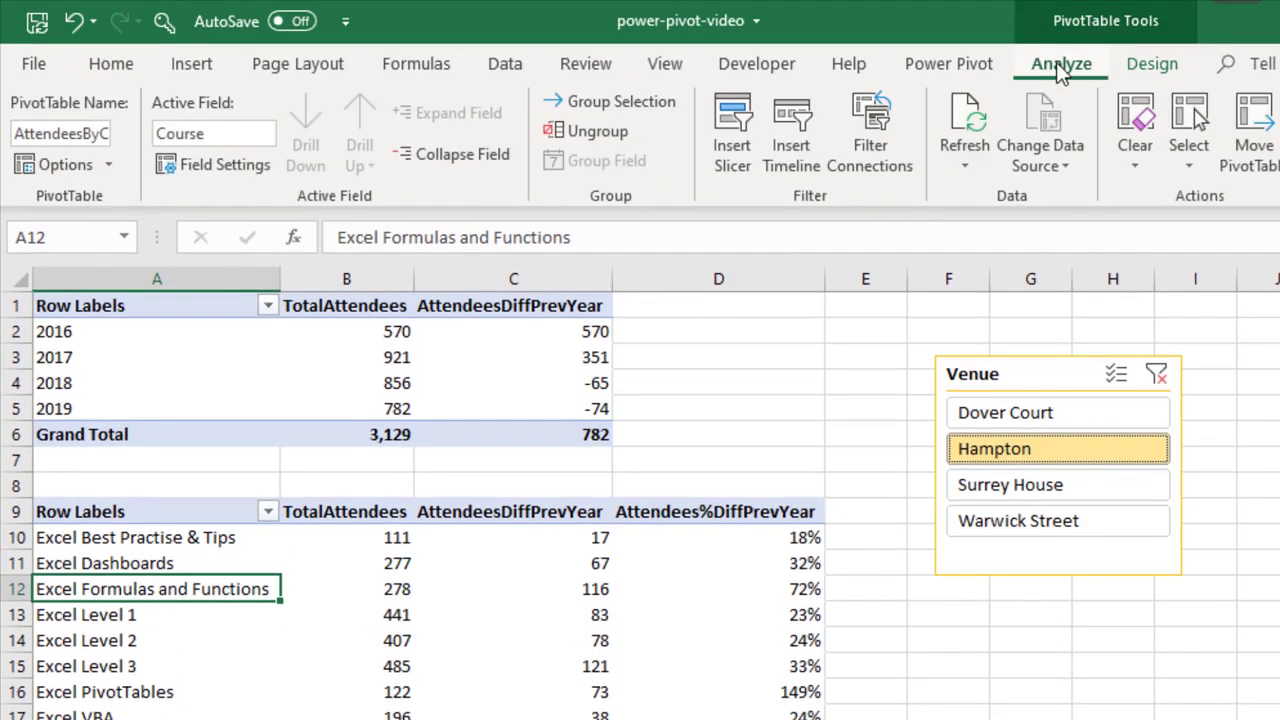
pyautogui.click(730, 160)
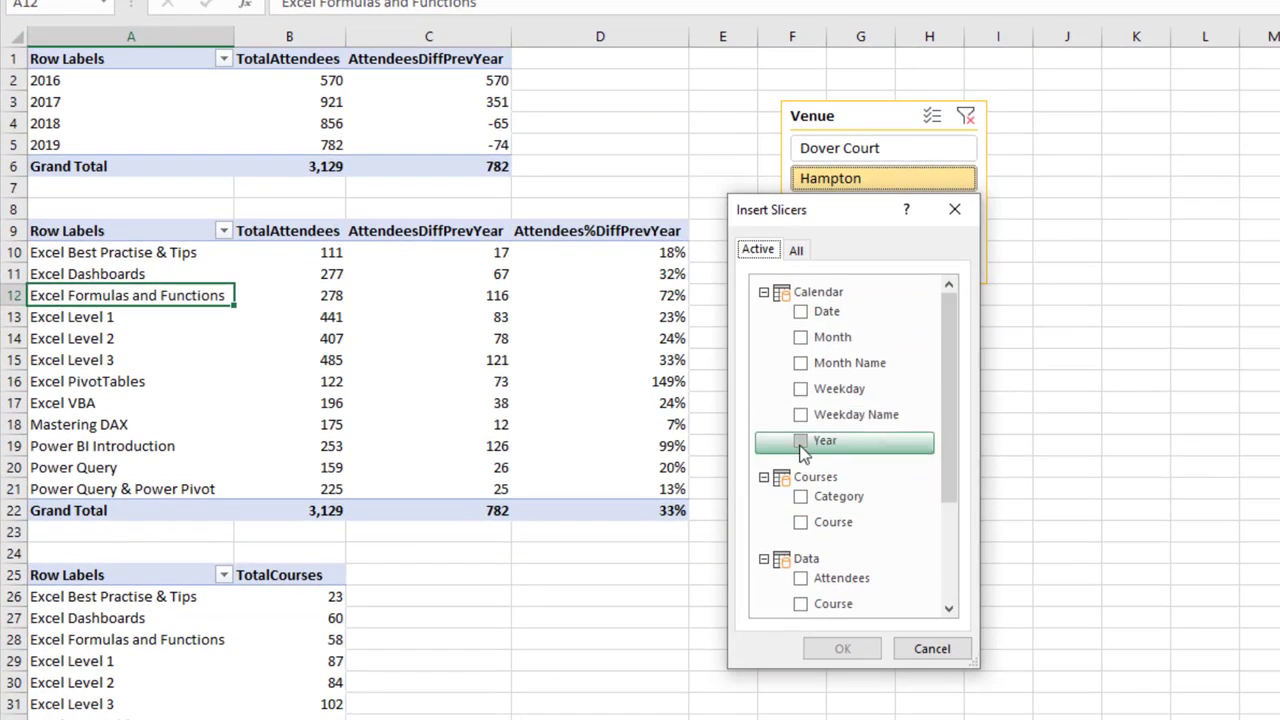
pyautogui.click(801, 446)
pyautogui.click(838, 648)
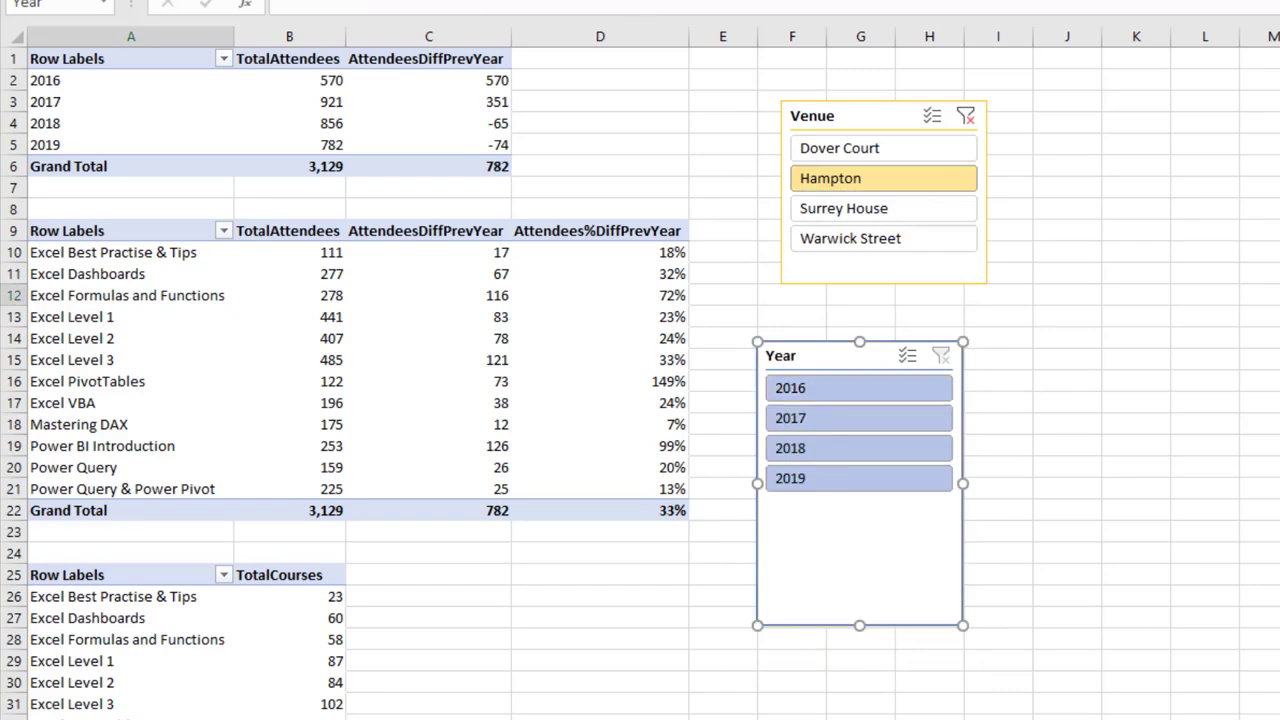
# Step: Apply a light green style to the Year slicer, shorten it to fit its items and place it beneath the Venue slicer
pyautogui.click(610, 0)
pyautogui.moveTo(859, 626); pyautogui.dragTo(868, 544)
pyautogui.moveTo(843, 391); pyautogui.dragTo(864, 359)
# Step: Connect the Year slicer to the NoCoursesByCourse PivotTable in addition to AttendeesByCourse
pyautogui.click(166, 115)
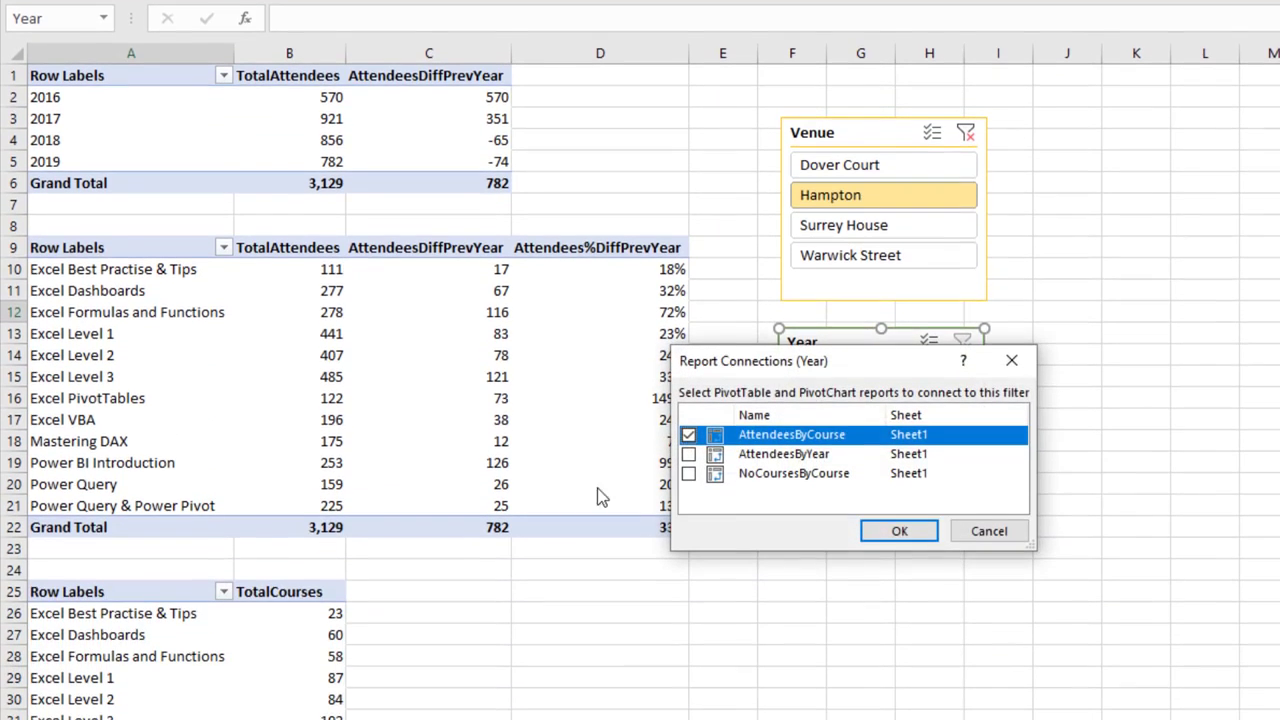
pyautogui.click(689, 474)
pyautogui.click(870, 532)
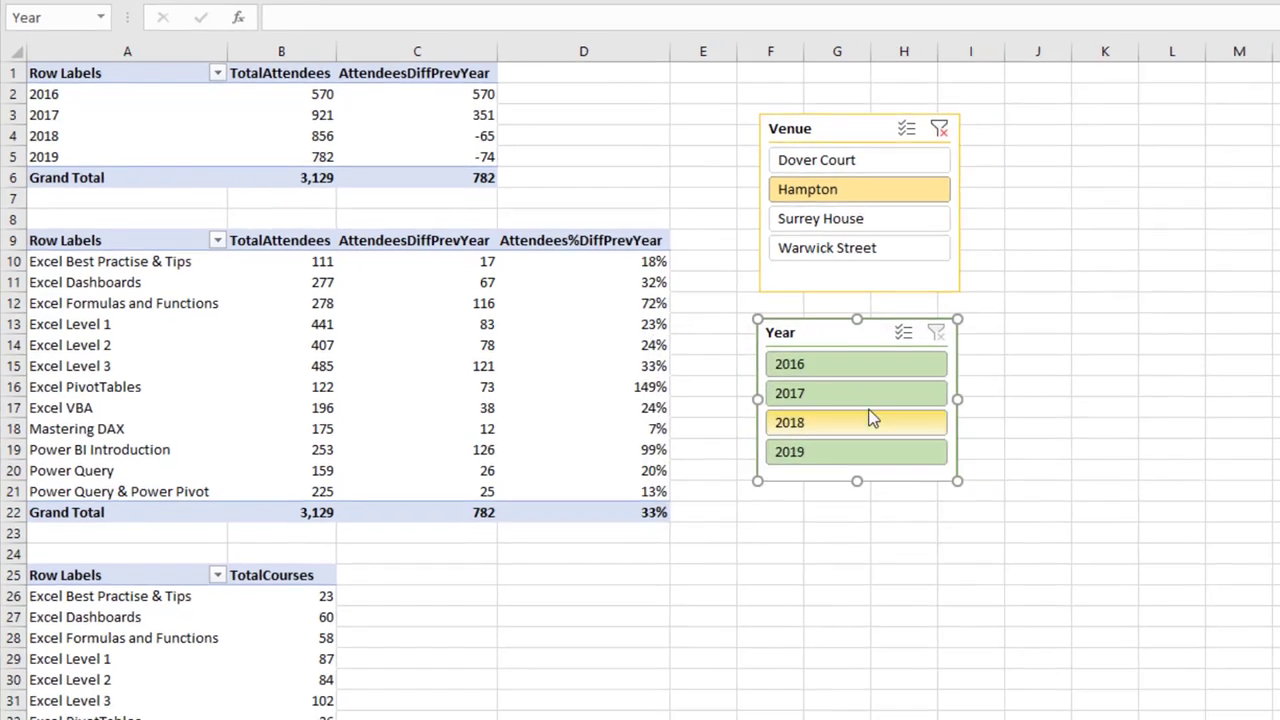
# Step: Test the Year slicer by filtering to 2017, 2018, 2017 and 2016 in turn, finishing with 2018 selected
pyautogui.click(900, 404)
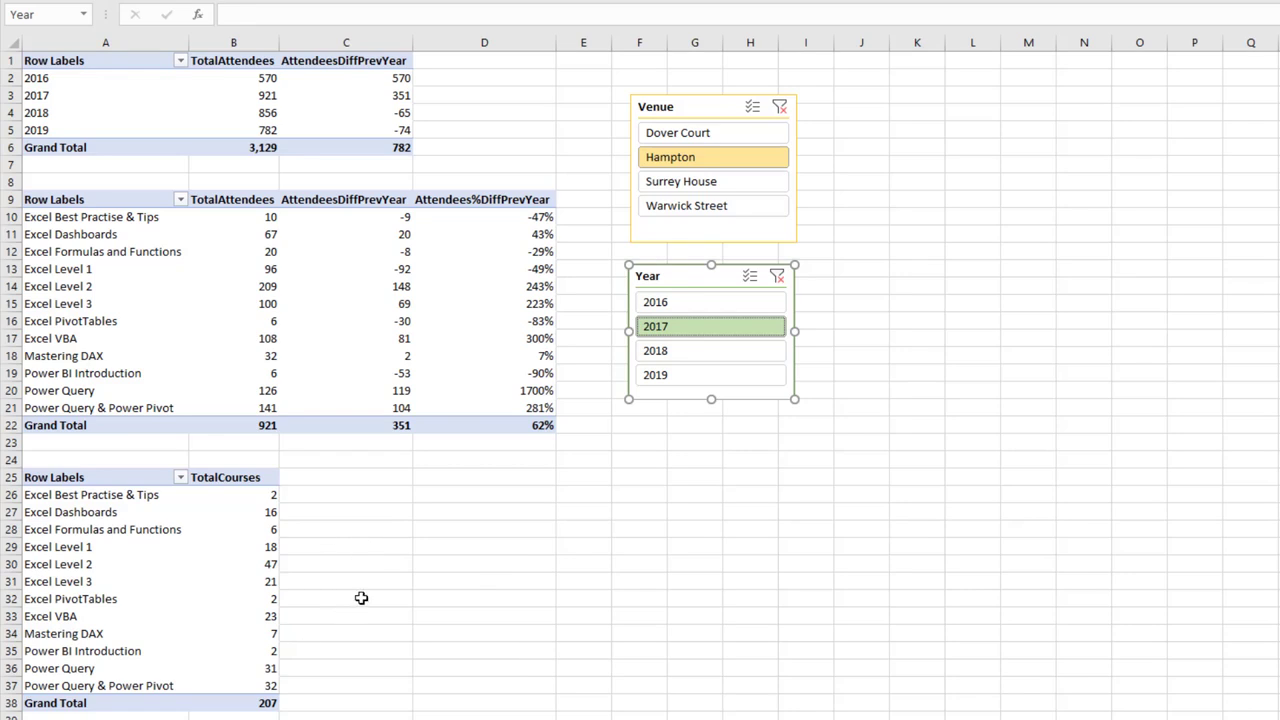
pyautogui.click(711, 352)
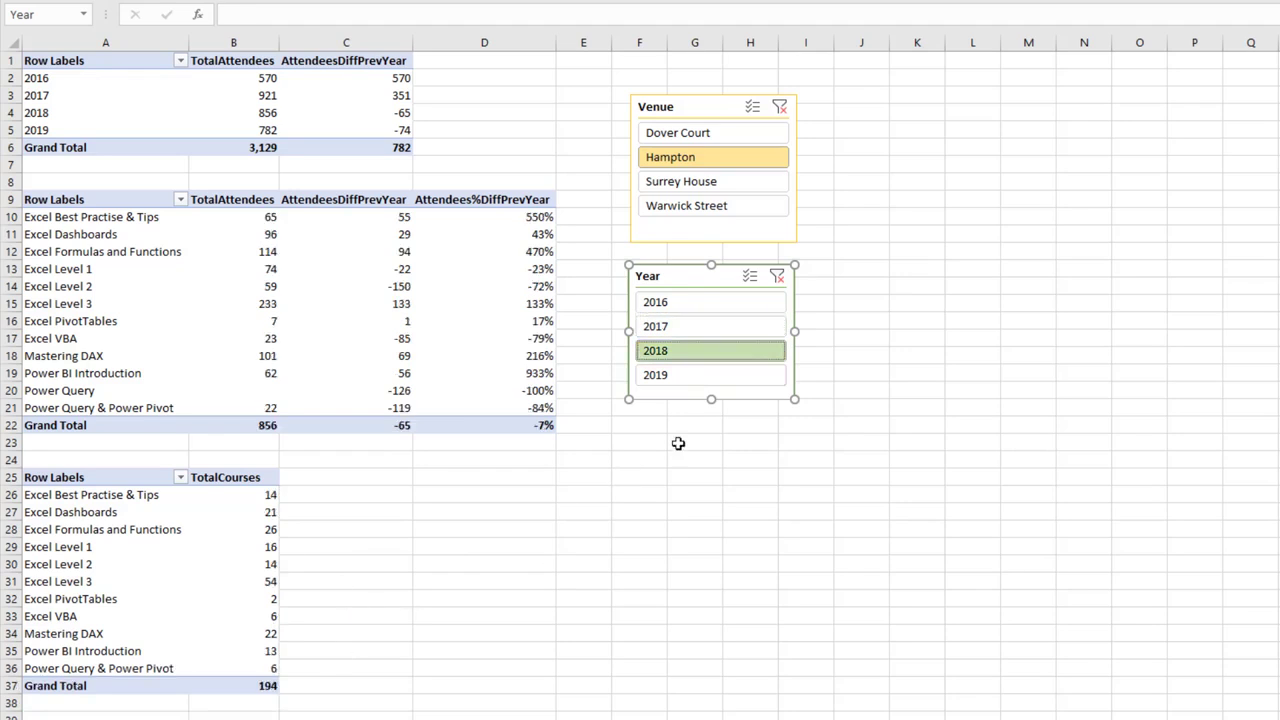
pyautogui.click(724, 334)
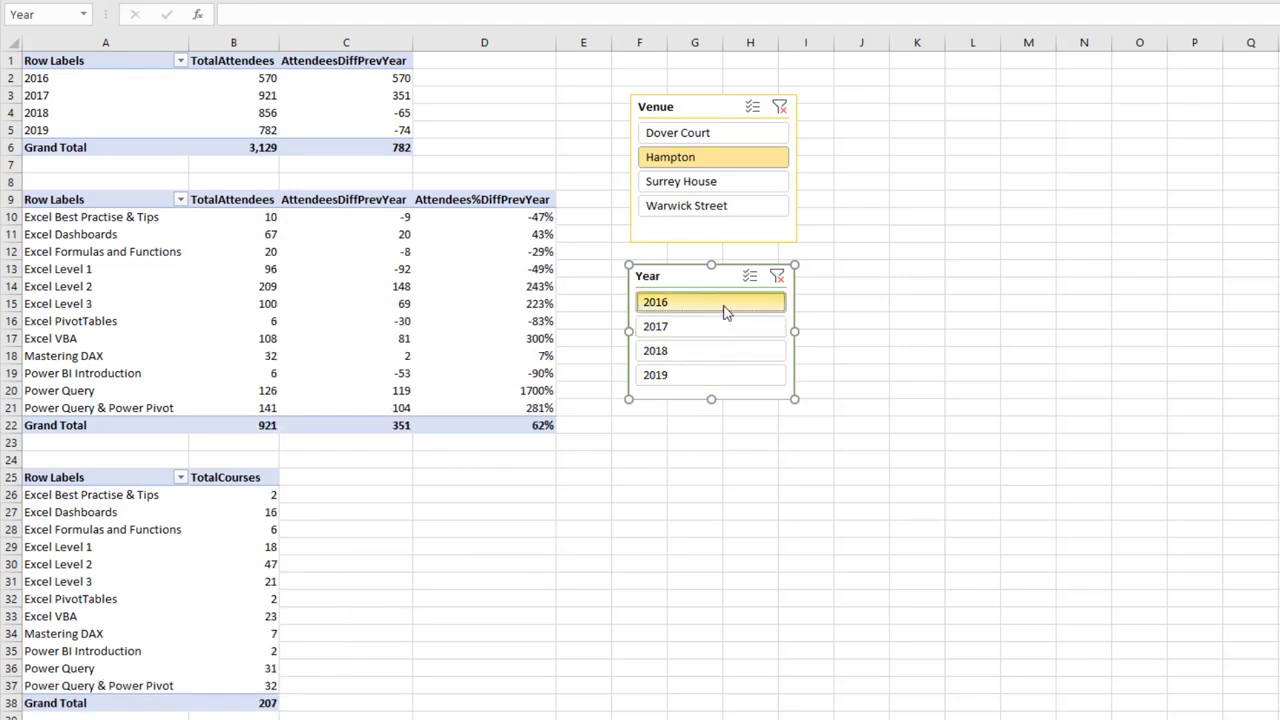
pyautogui.click(723, 305)
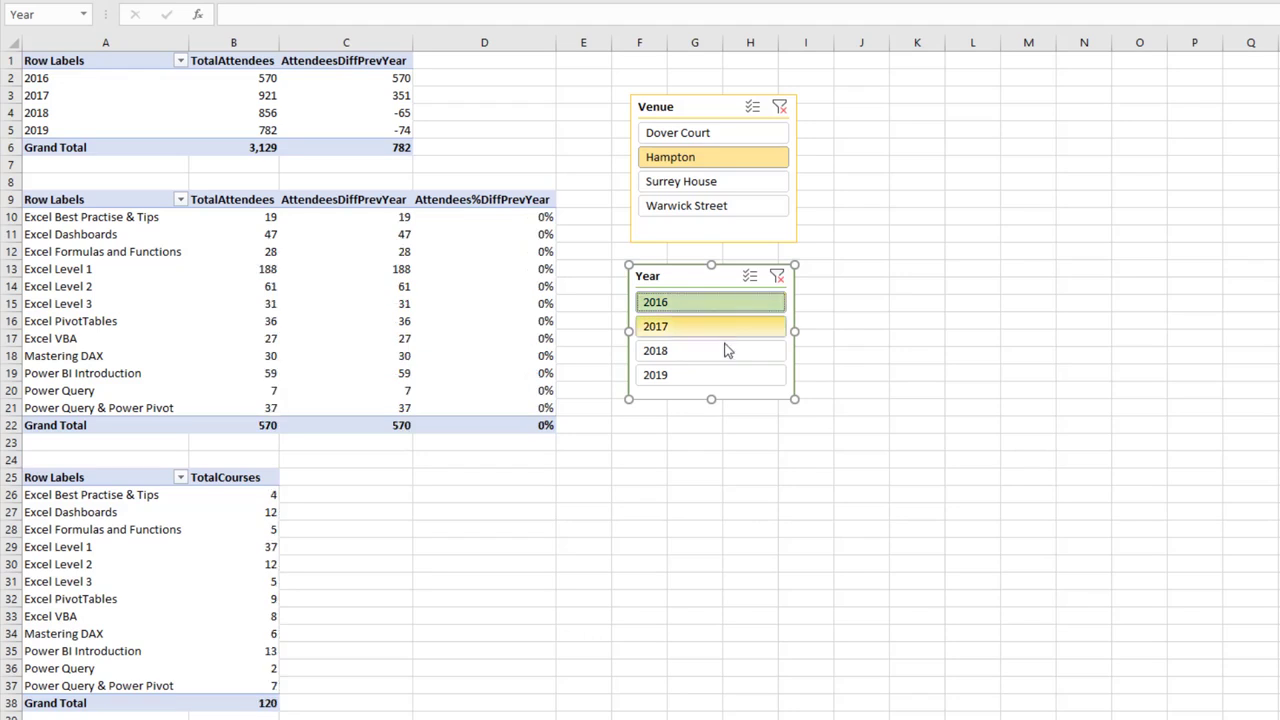
pyautogui.click(726, 352)
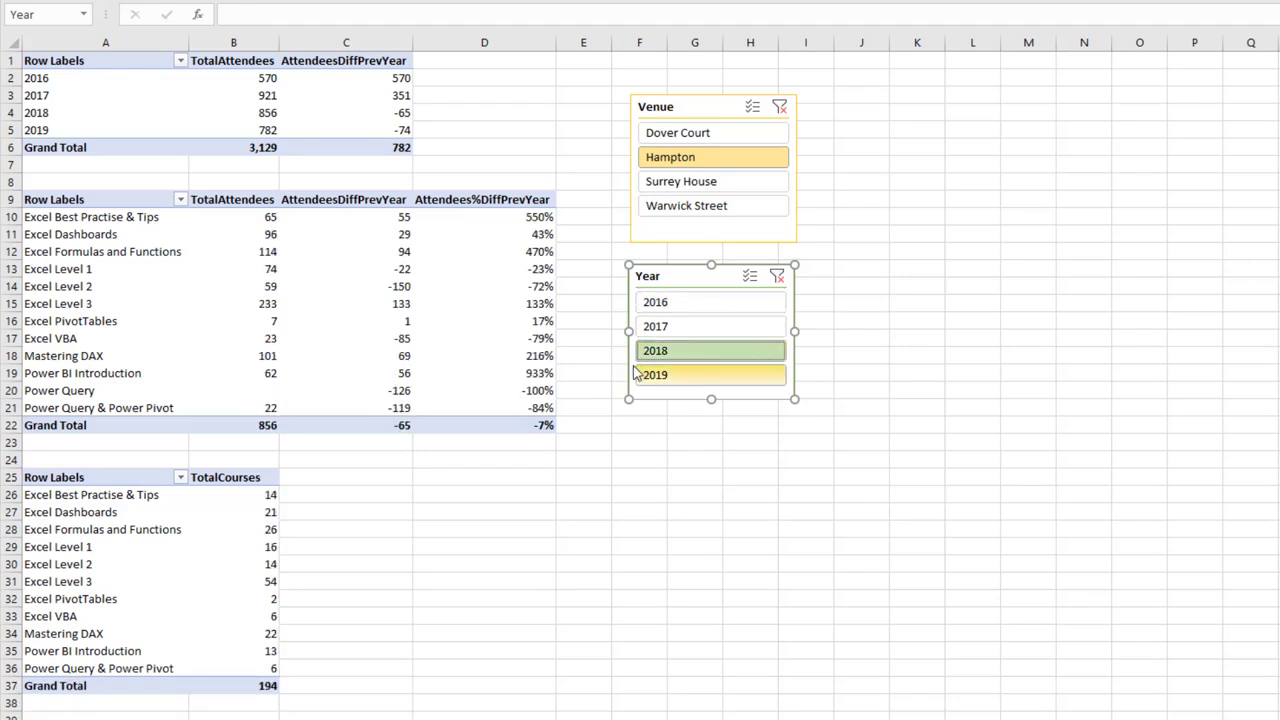
# Step: Switch the Venue slicer through Surrey House and Dover Court, finishing with only Warwick Street selected
pyautogui.click(715, 183)
pyautogui.click(716, 141)
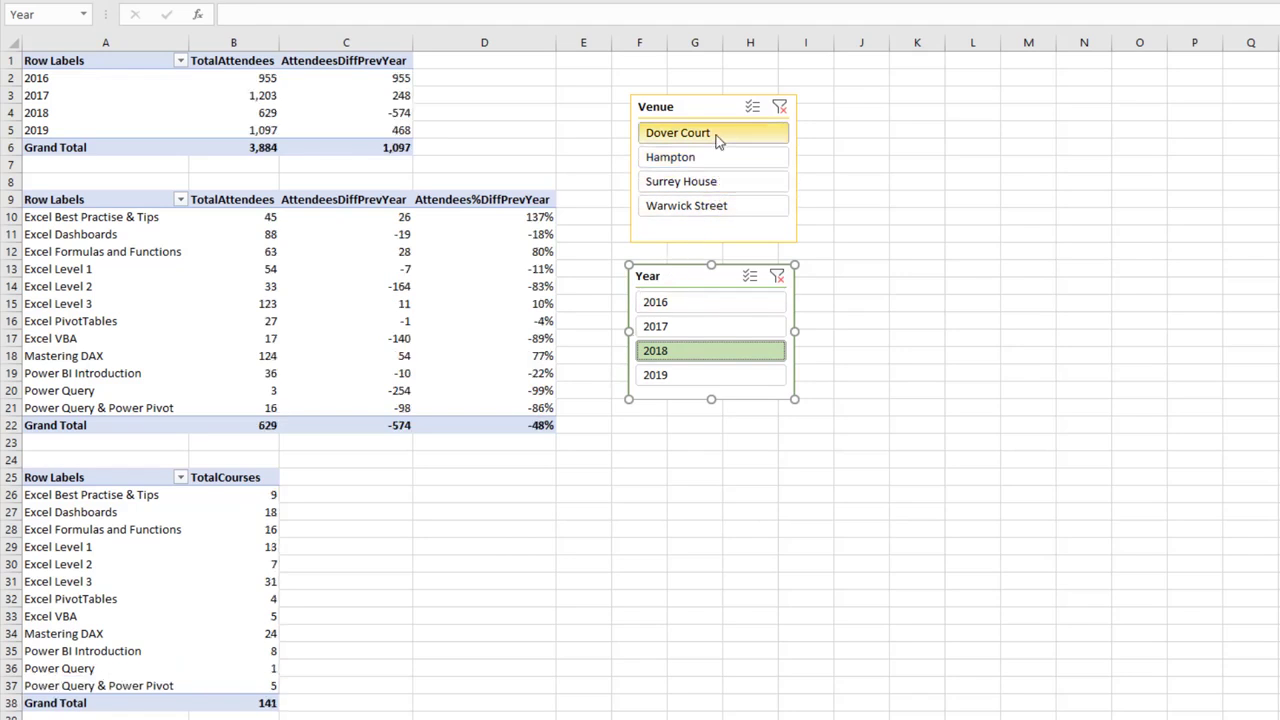
pyautogui.keyDown('ctrl'); pyautogui.click(724, 207); pyautogui.keyUp('ctrl')
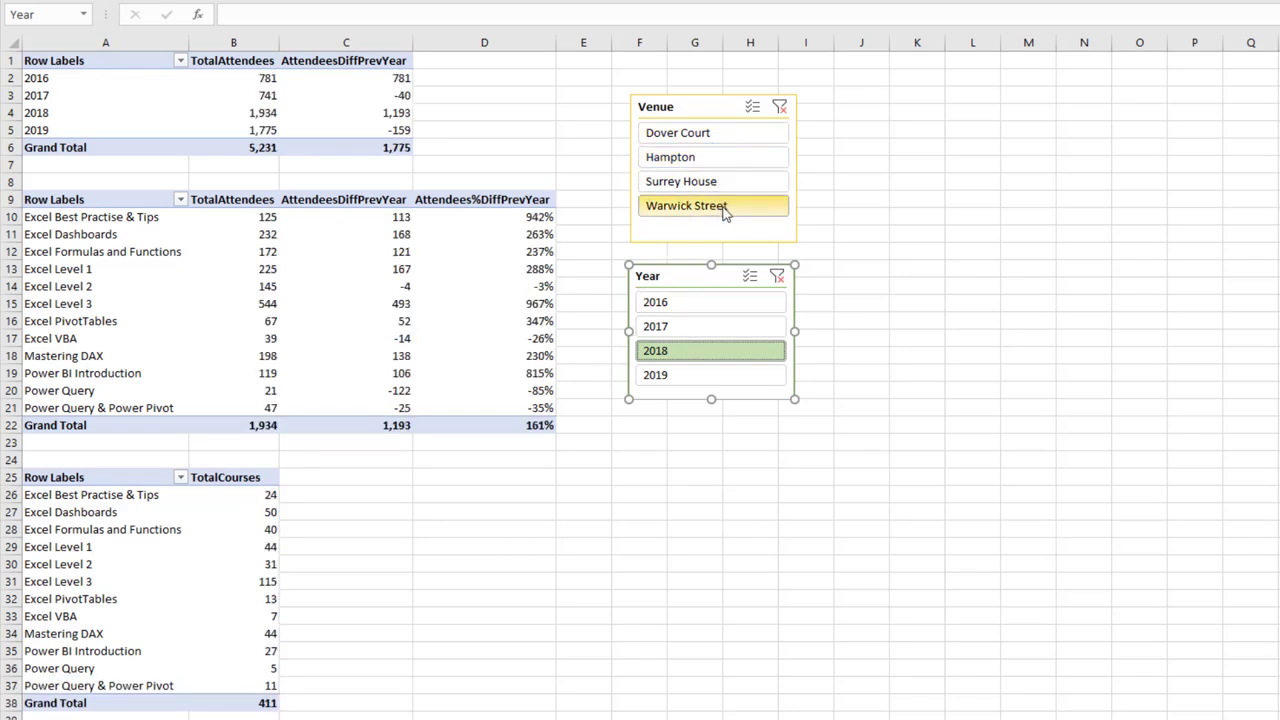